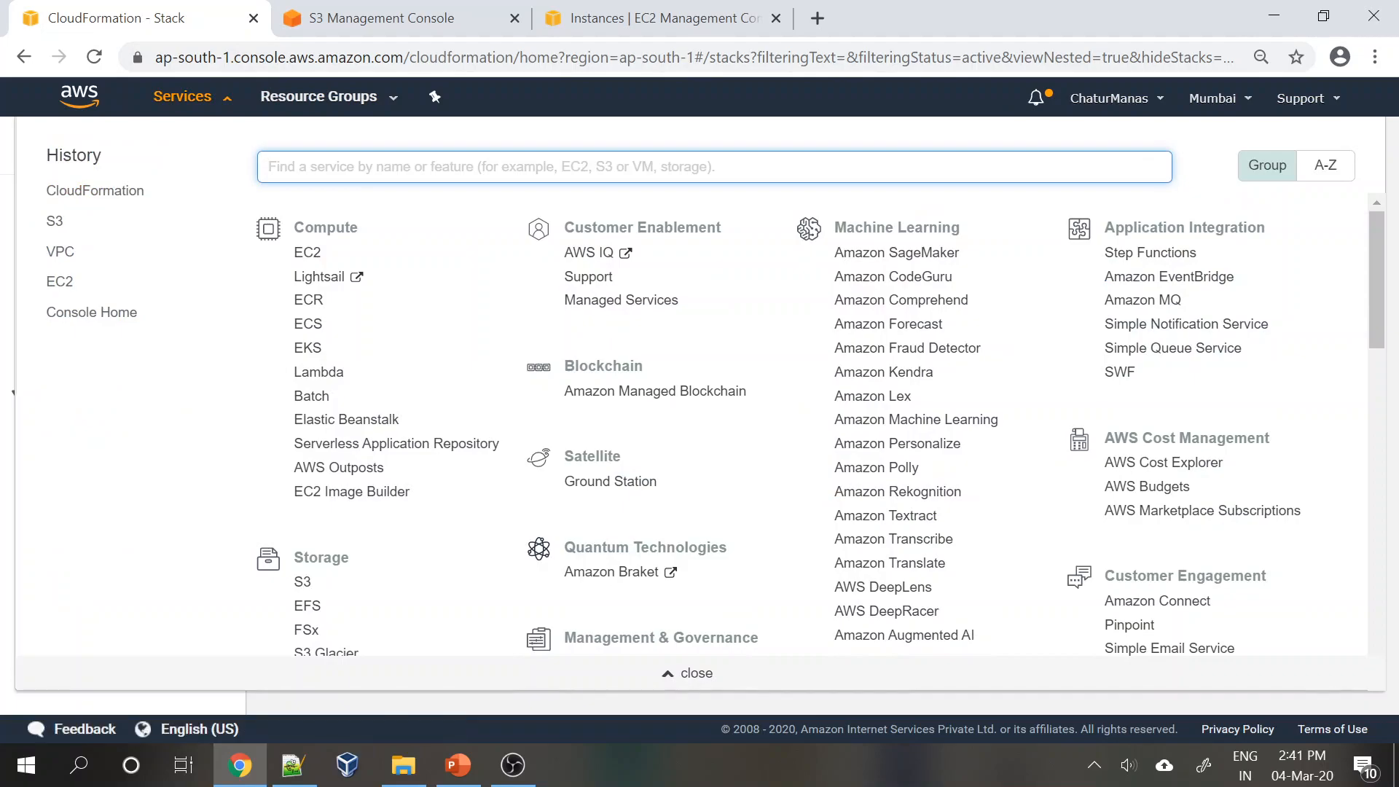
# Find the CloudFormation service by searching for "cloudf" and open its stacks page.
pyautogui.write('cloudf')
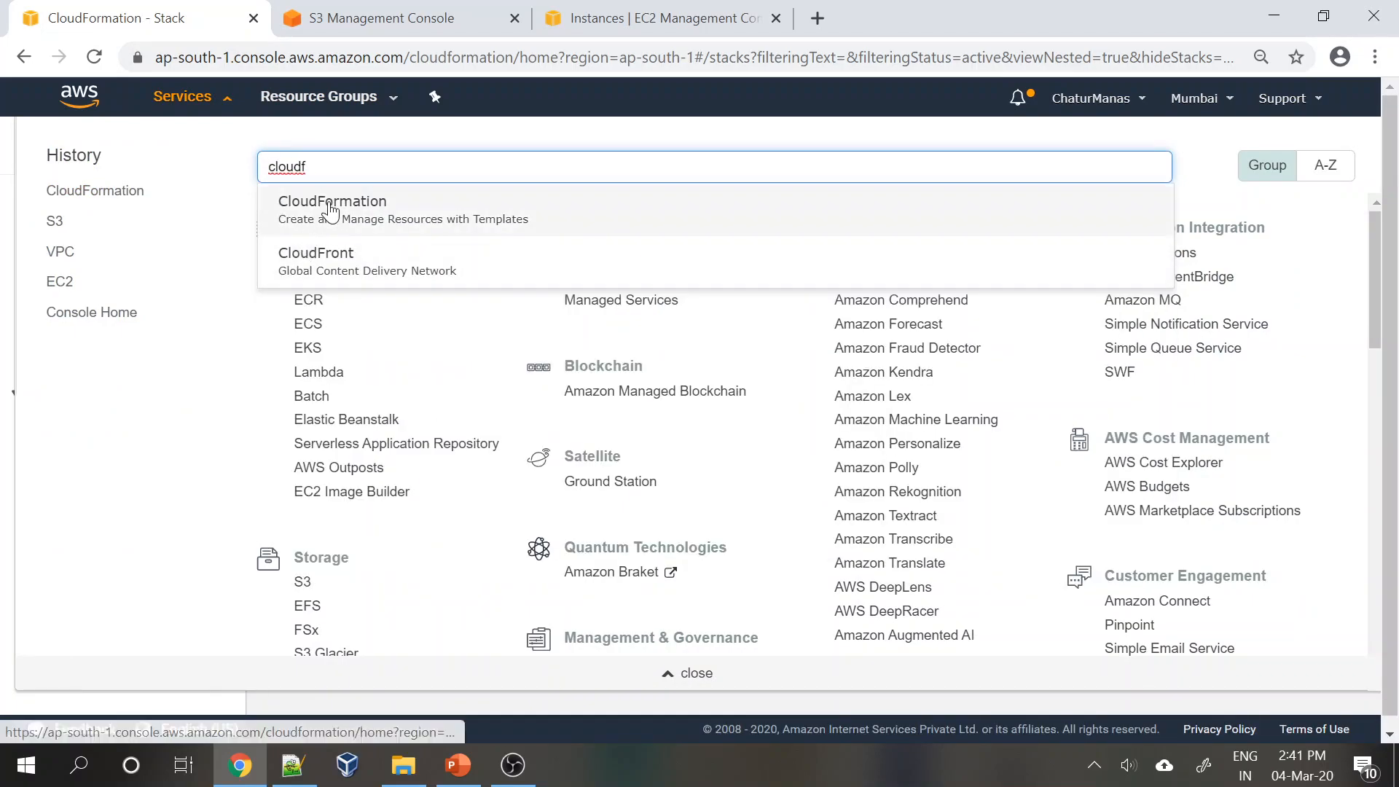
pyautogui.click(291, 210)
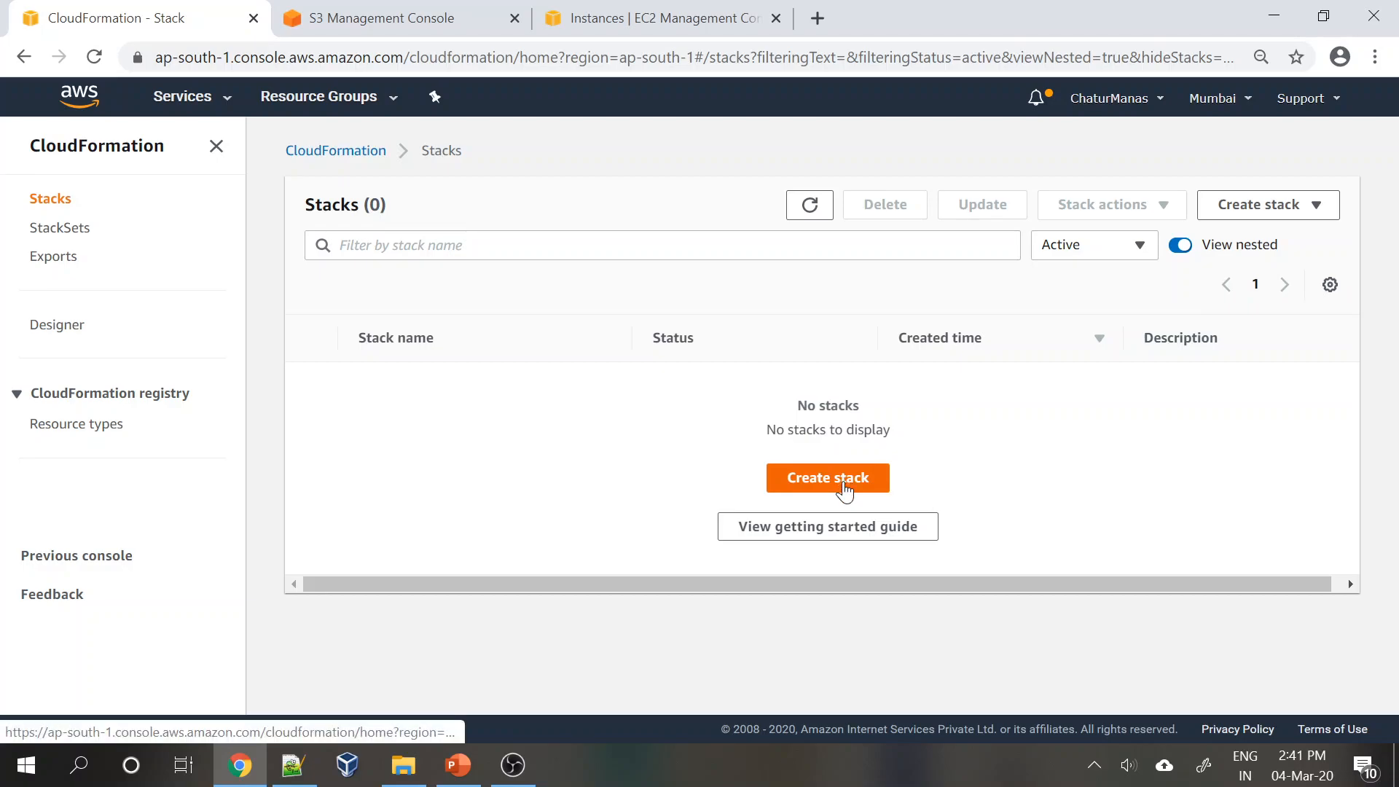
# Check the files in the S3 bucket bucket-sam-81018 and the EC2 instances list, and return to CloudFormation.
pyautogui.click(350, 22)
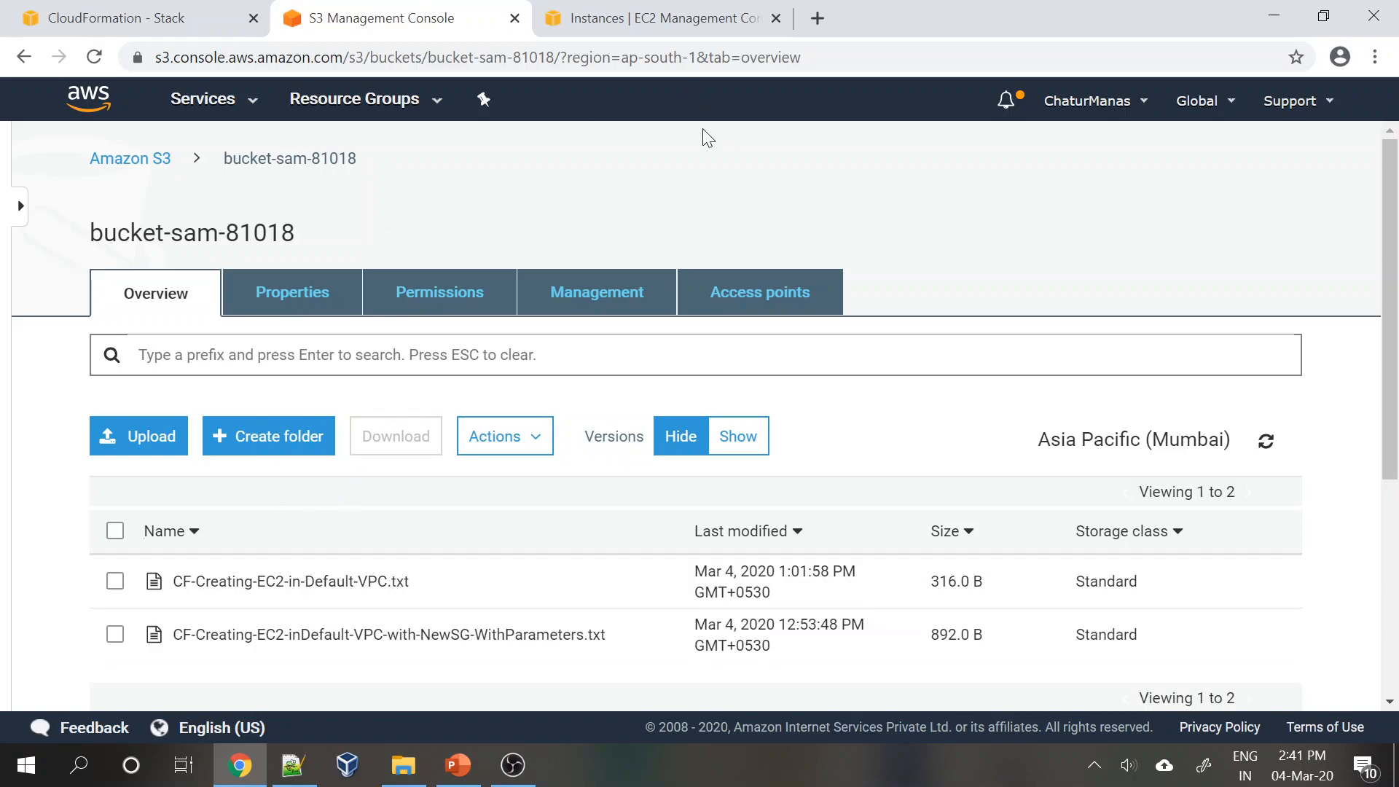
pyautogui.click(628, 17)
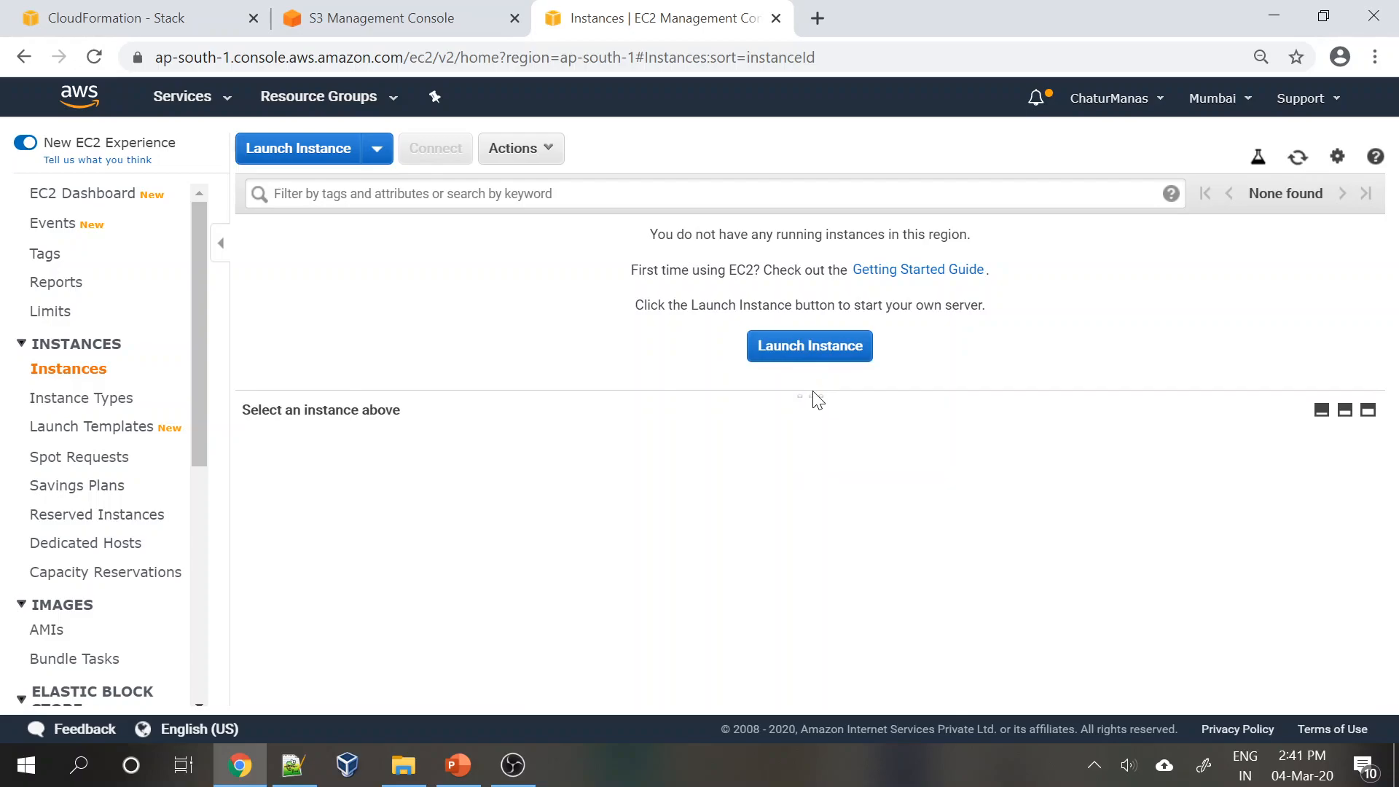
pyautogui.click(107, 10)
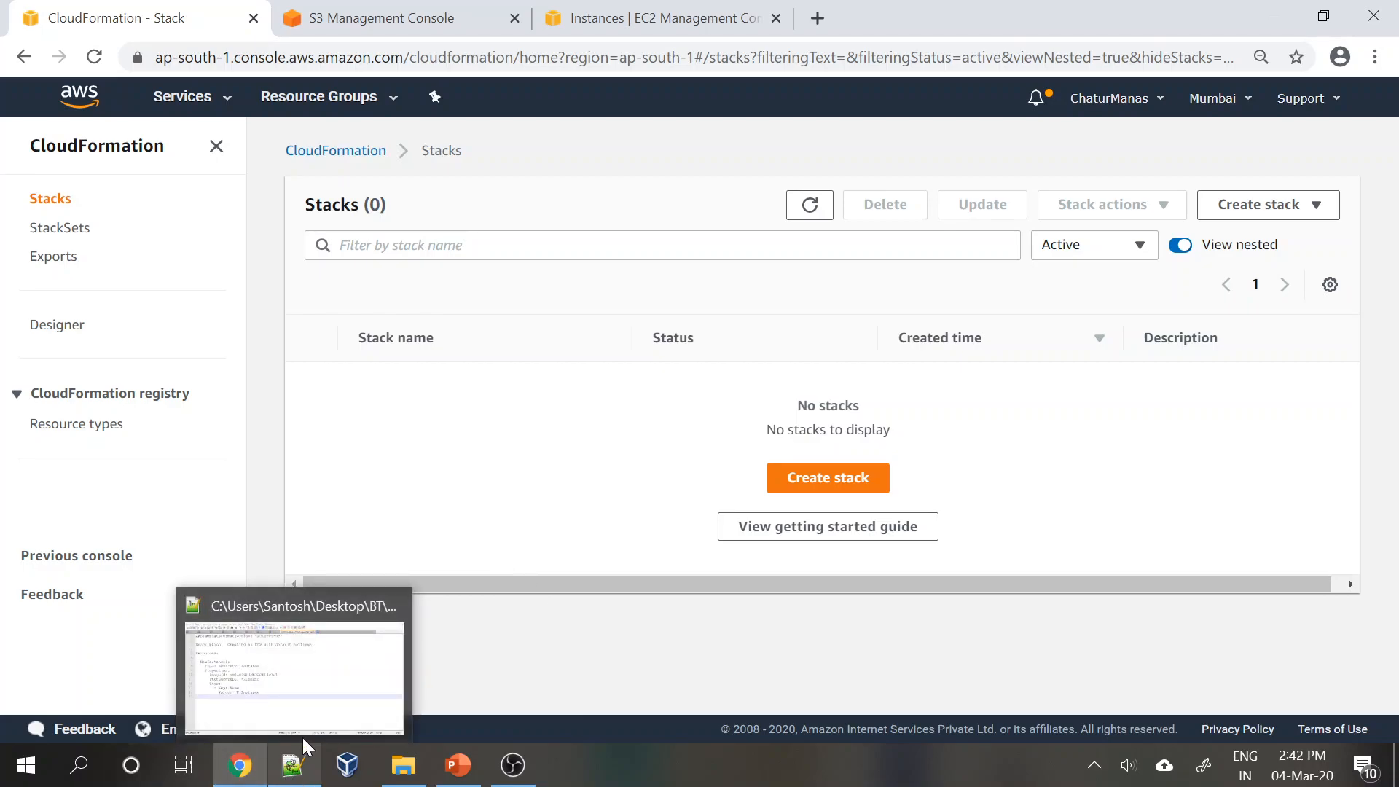
# Switch to Notepad++ and examine the format version and description lines of the CF-Creating-EC2-in-Default-VPC.txt template.
pyautogui.click(292, 765)
pyautogui.click(228, 417)
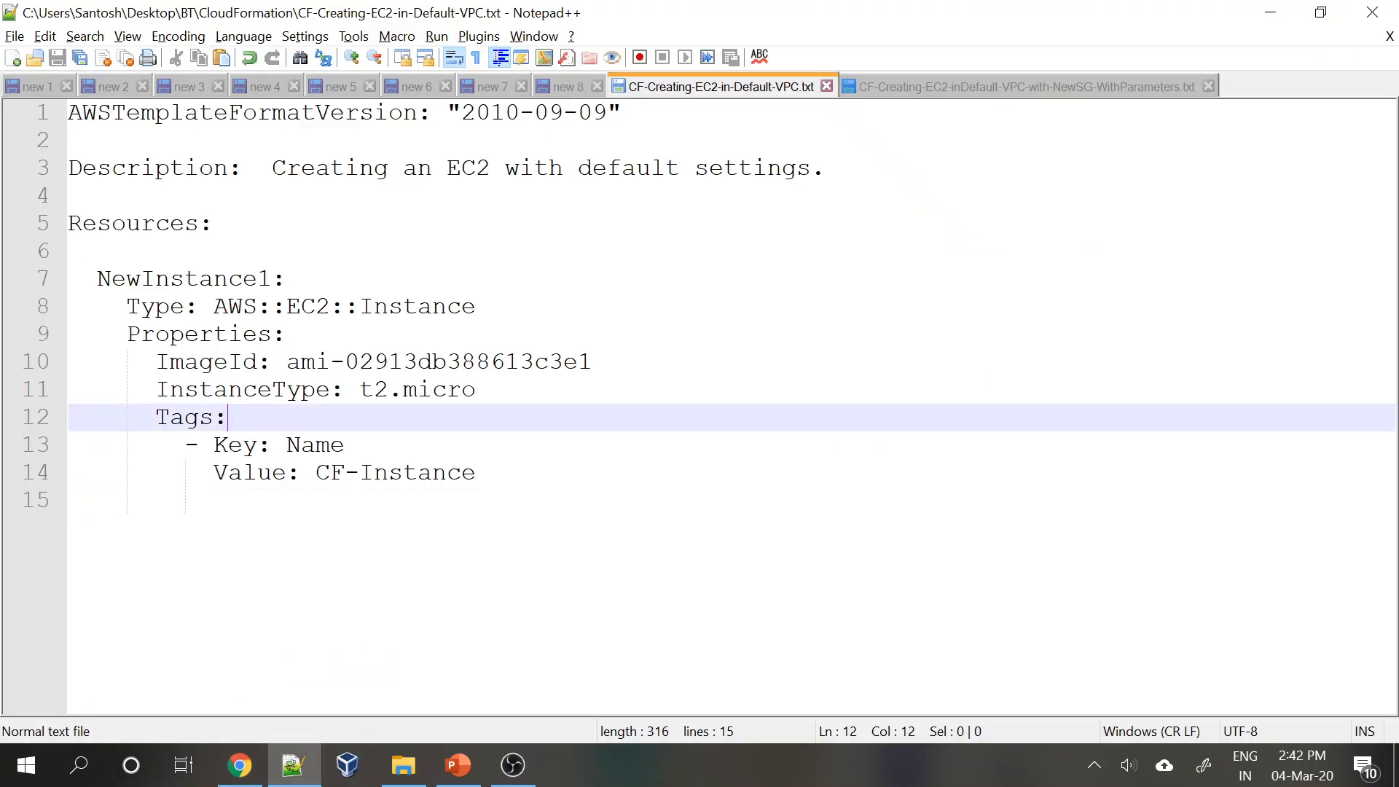
pyautogui.click(154, 500)
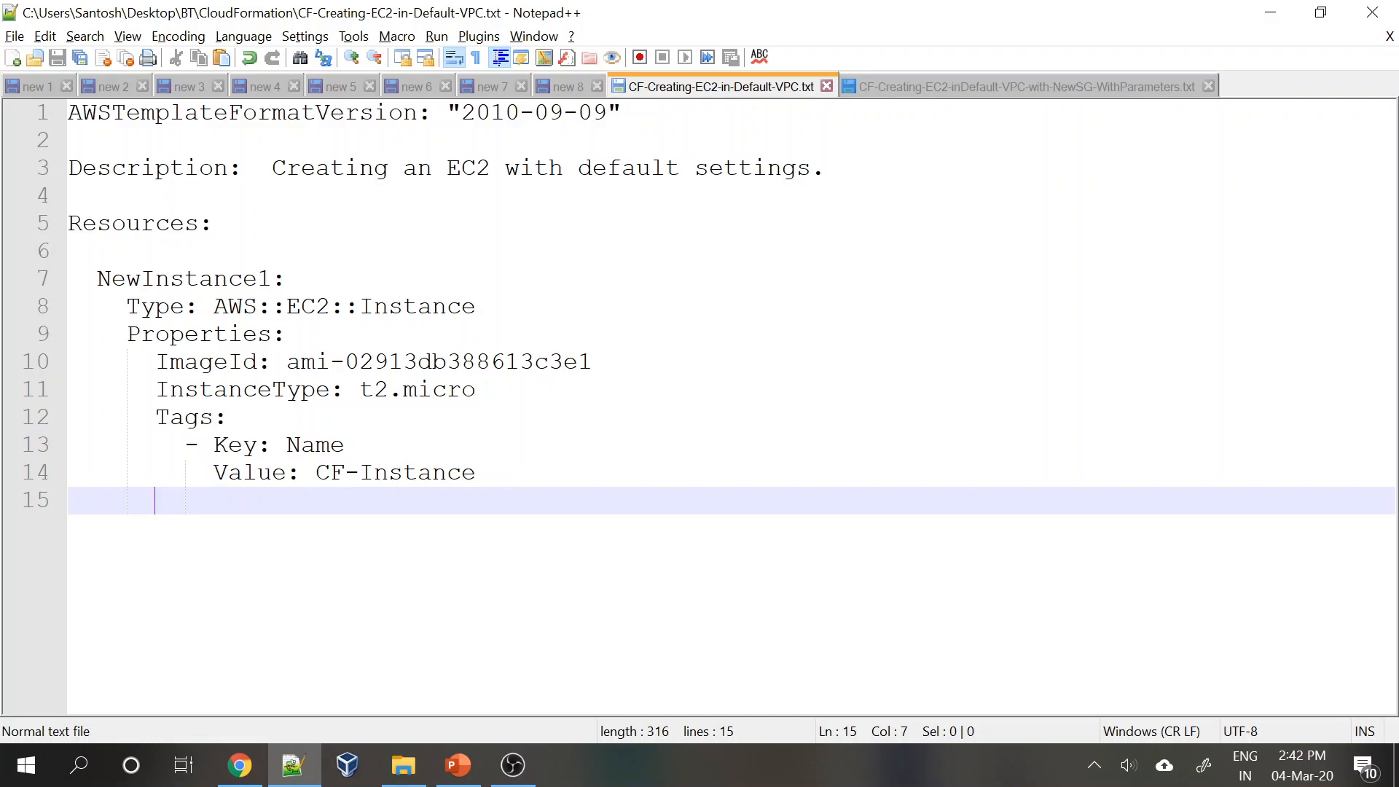
pyautogui.click(82, 111)
pyautogui.moveTo(81, 110); pyautogui.dragTo(623, 113)
pyautogui.click(286, 334)
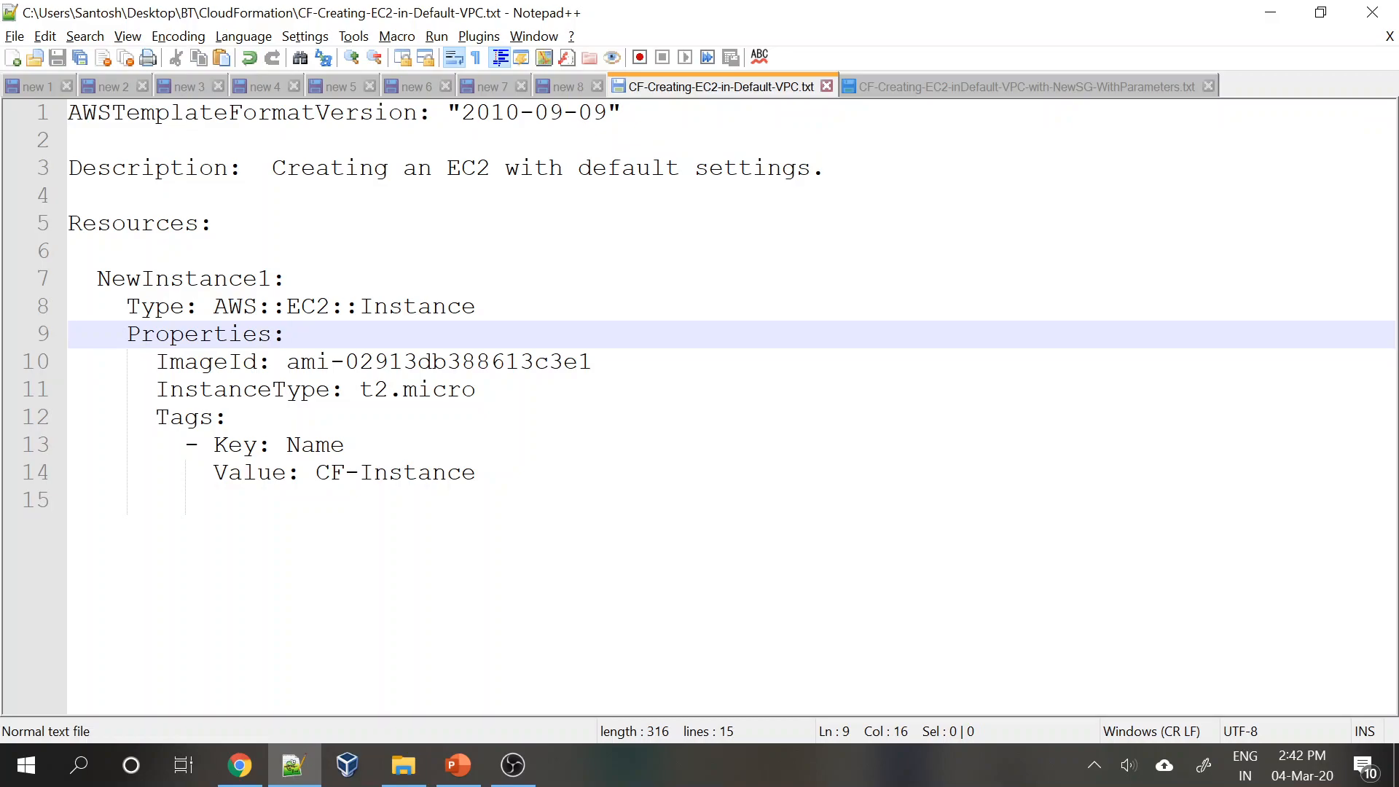
pyautogui.doubleClick(489, 113)
pyautogui.doubleClick(549, 115)
pyautogui.press('Left')
pyautogui.press('Left')
pyautogui.press('Left')
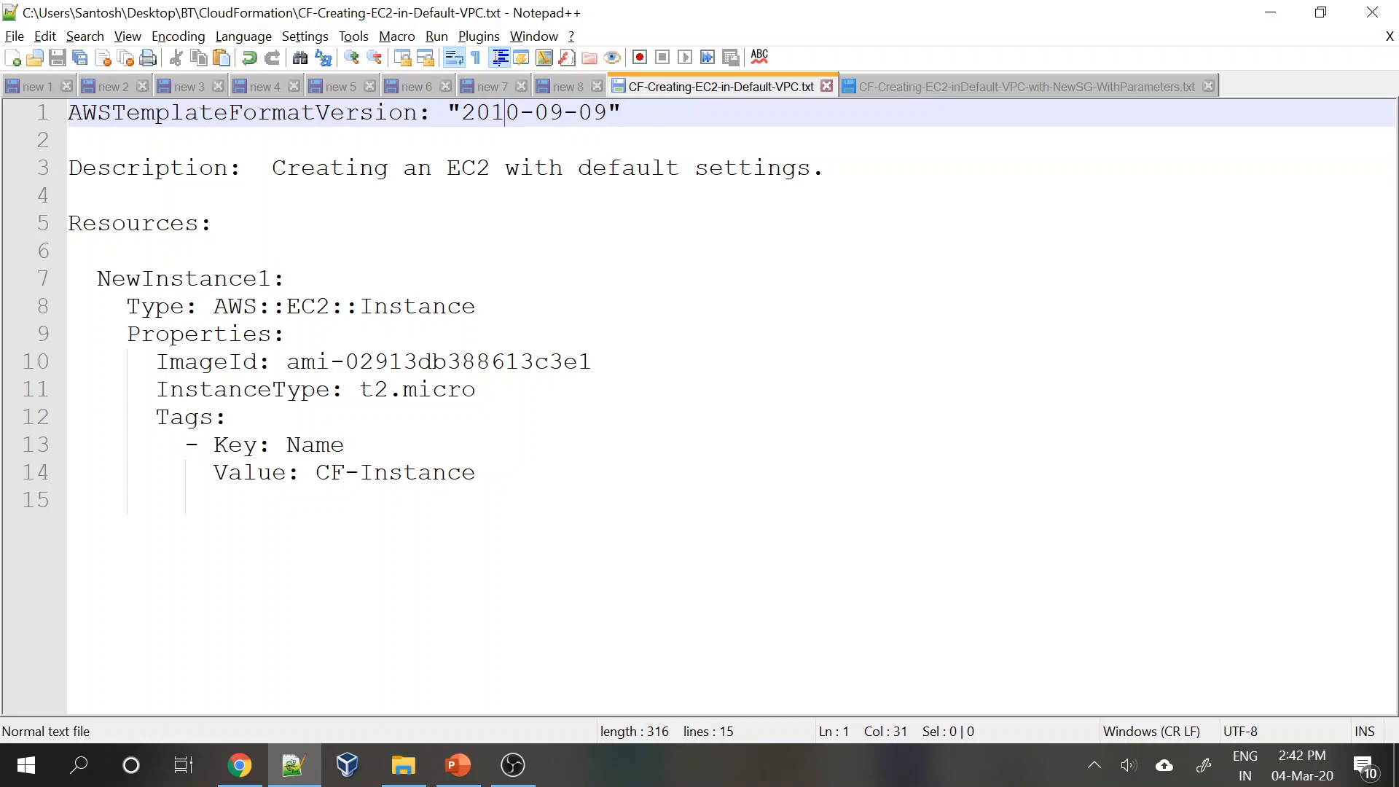
pyautogui.click(825, 168)
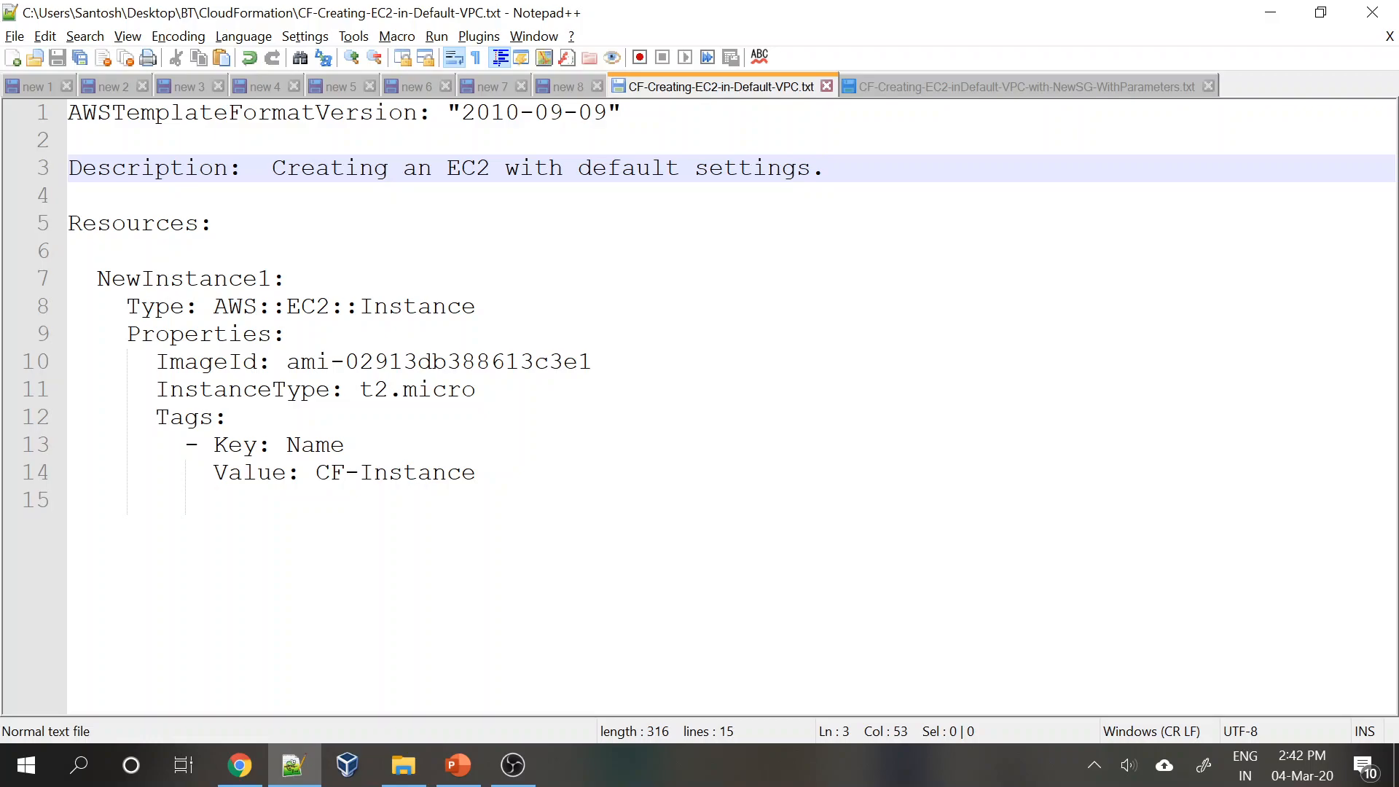
# Examine the template's Resources section, including the NewInstance1 logical name and its resource type.
pyautogui.moveTo(96, 278); pyautogui.dragTo(271, 278)
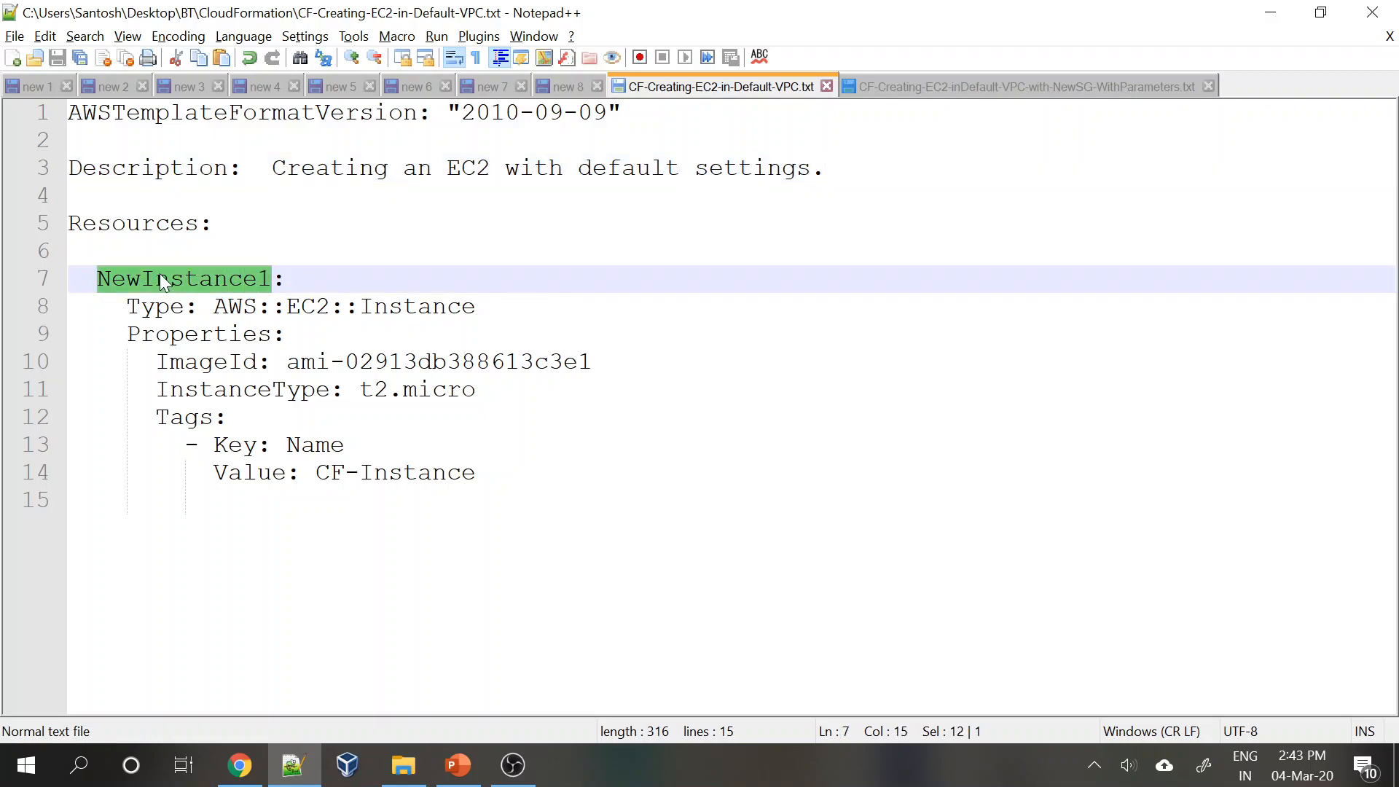
pyautogui.hotkey('ctrl', 'End')
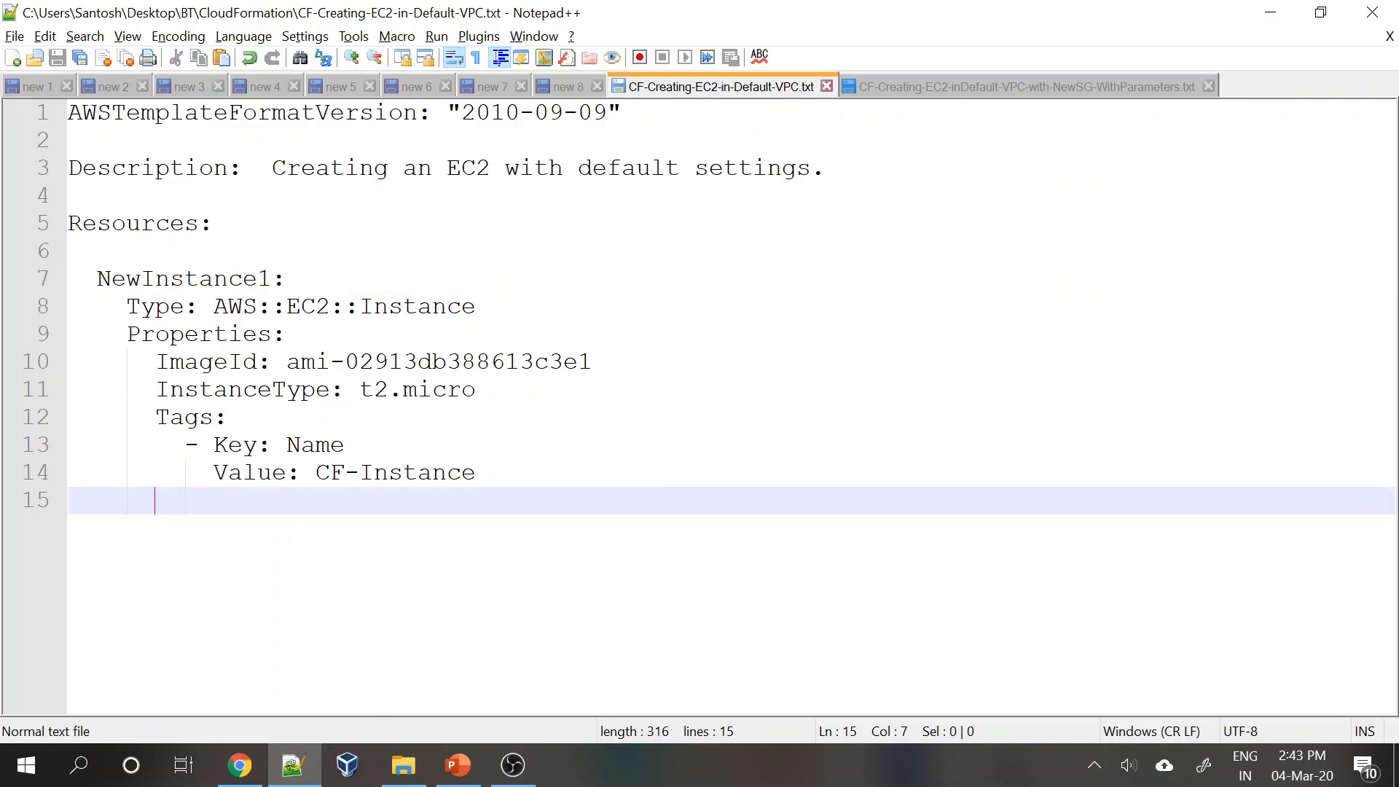
pyautogui.moveTo(68, 223); pyautogui.dragTo(213, 223)
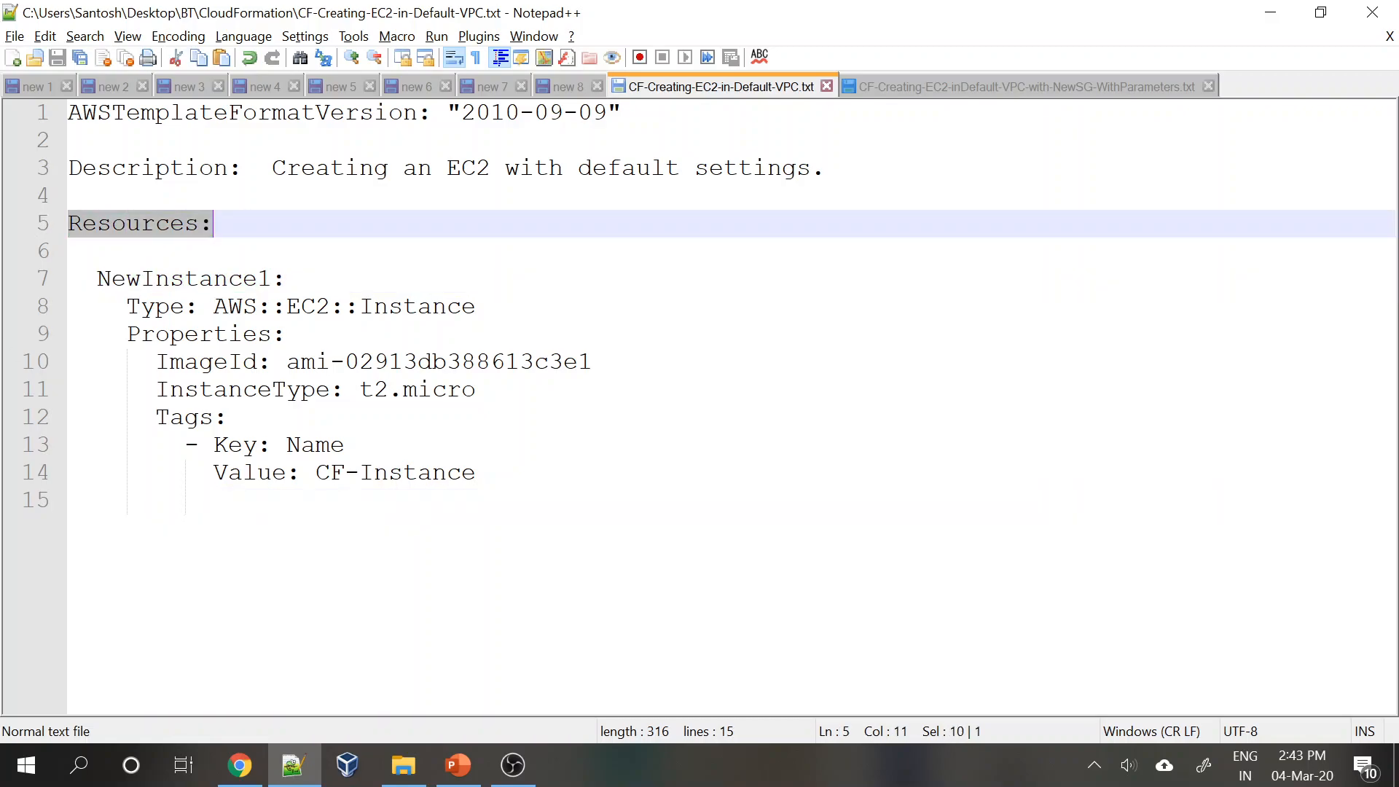
pyautogui.click(272, 389)
pyautogui.click(97, 223)
pyautogui.moveTo(97, 278); pyautogui.dragTo(272, 279)
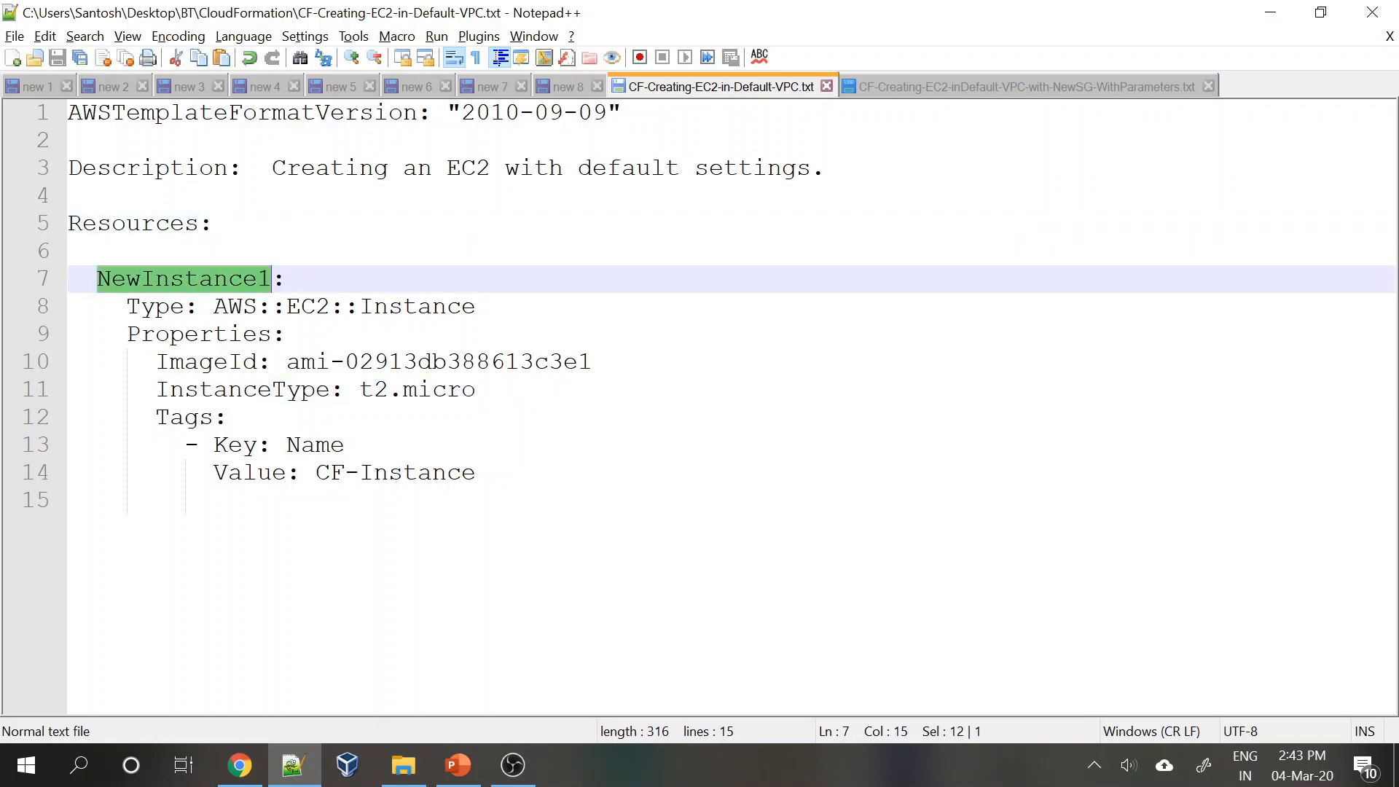
pyautogui.moveTo(113, 306); pyautogui.dragTo(476, 306)
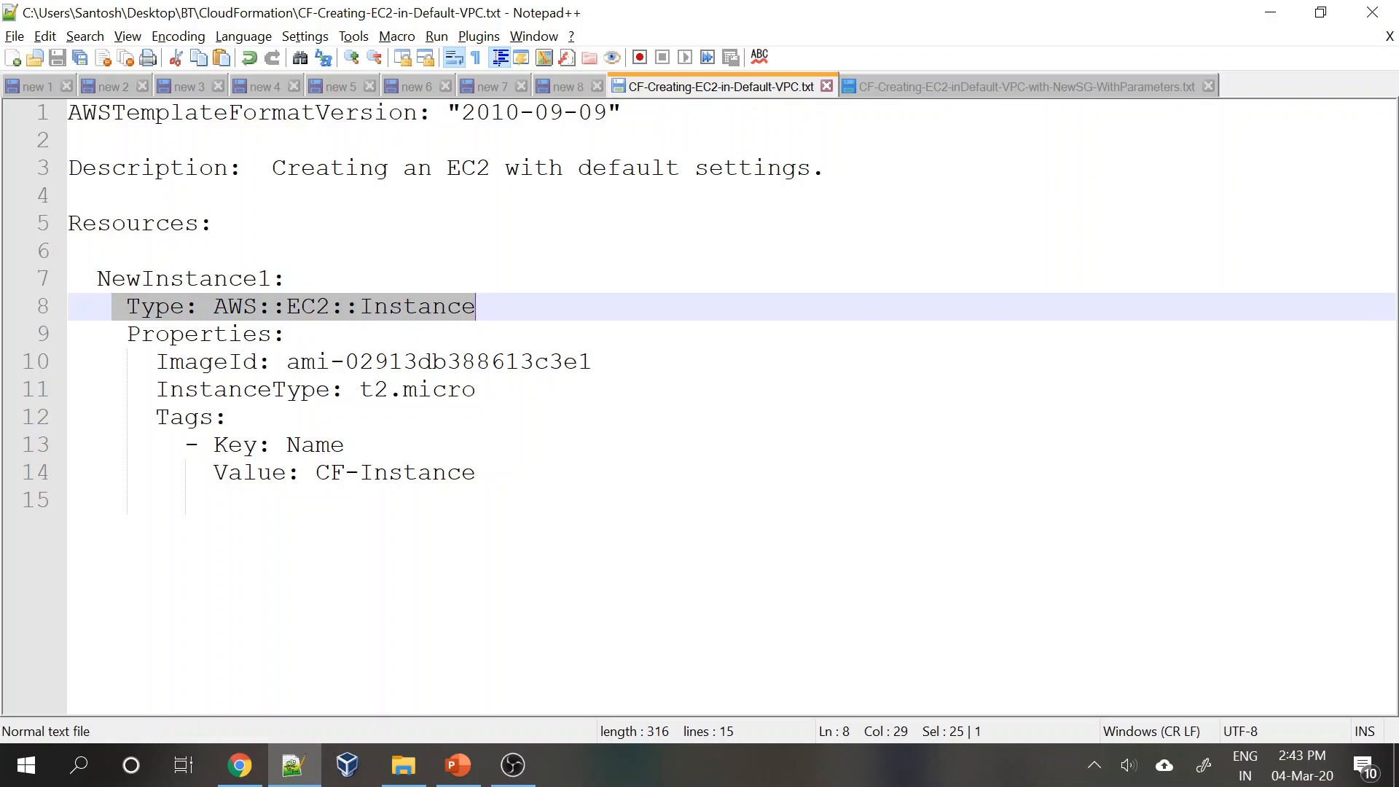
# Examine the instance's Properties block in the template, covering ImageId, InstanceType and the Name tag.
pyautogui.moveTo(127, 334); pyautogui.dragTo(271, 334)
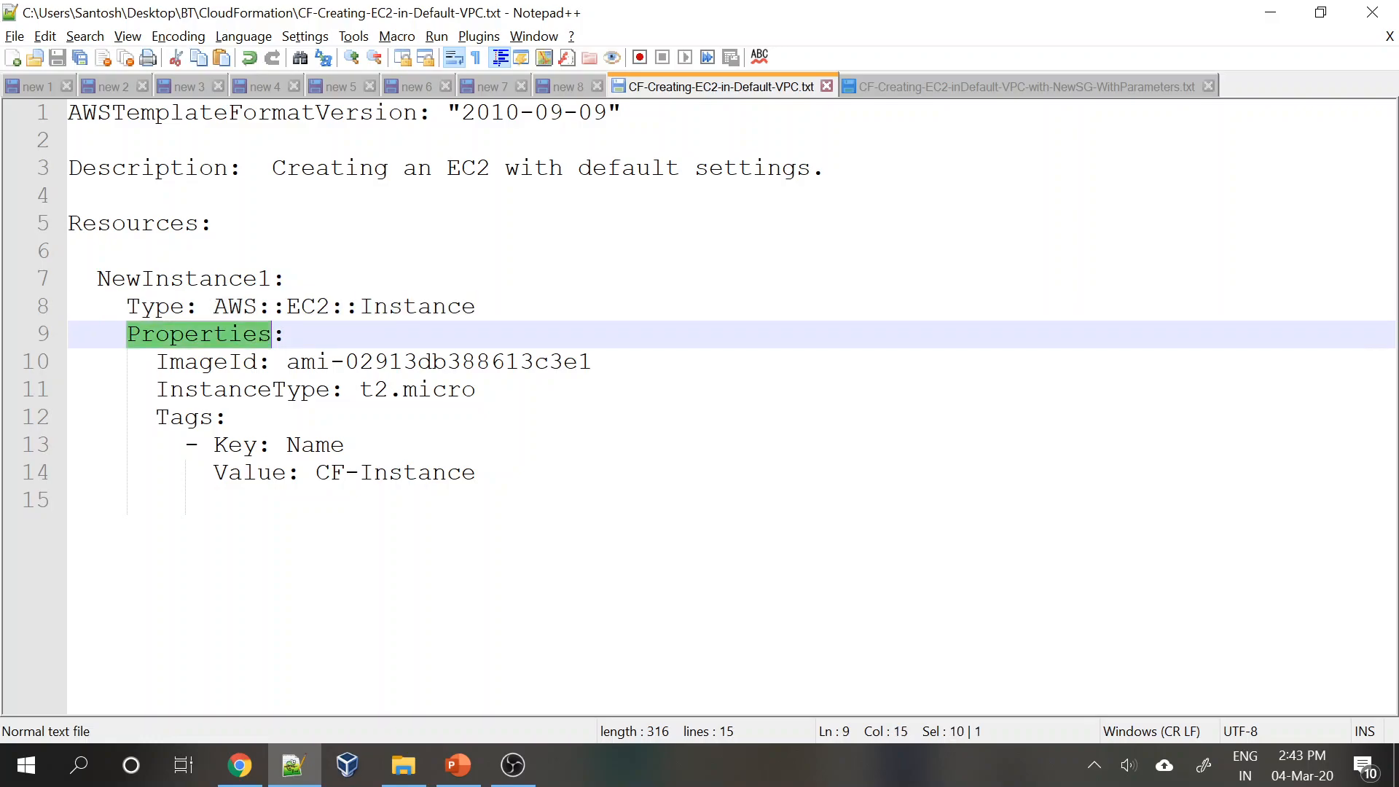
pyautogui.moveTo(156, 362); pyautogui.dragTo(592, 362)
pyautogui.moveTo(156, 389); pyautogui.dragTo(476, 389)
pyautogui.click(156, 500)
pyautogui.moveTo(156, 417); pyautogui.dragTo(476, 472)
pyautogui.click(156, 500)
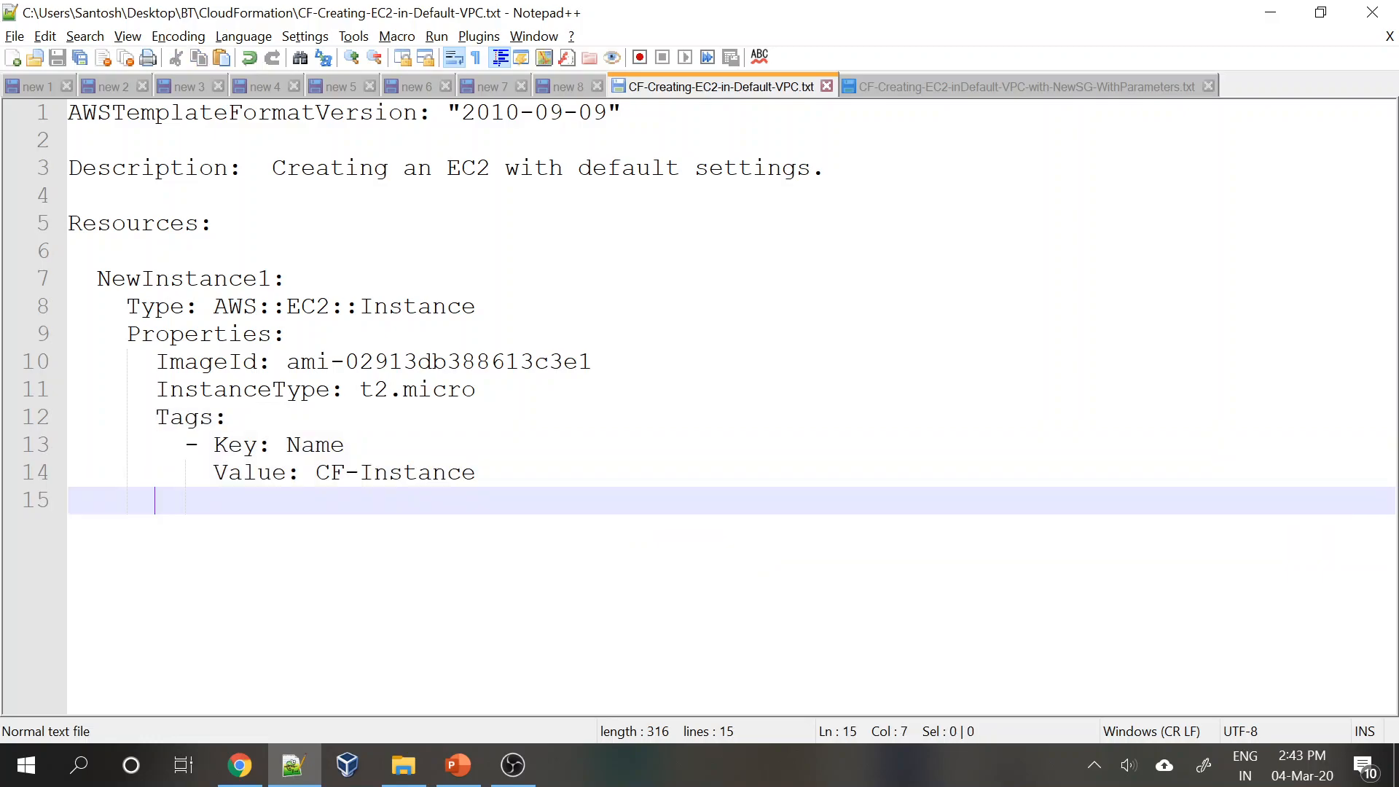
pyautogui.click(345, 444)
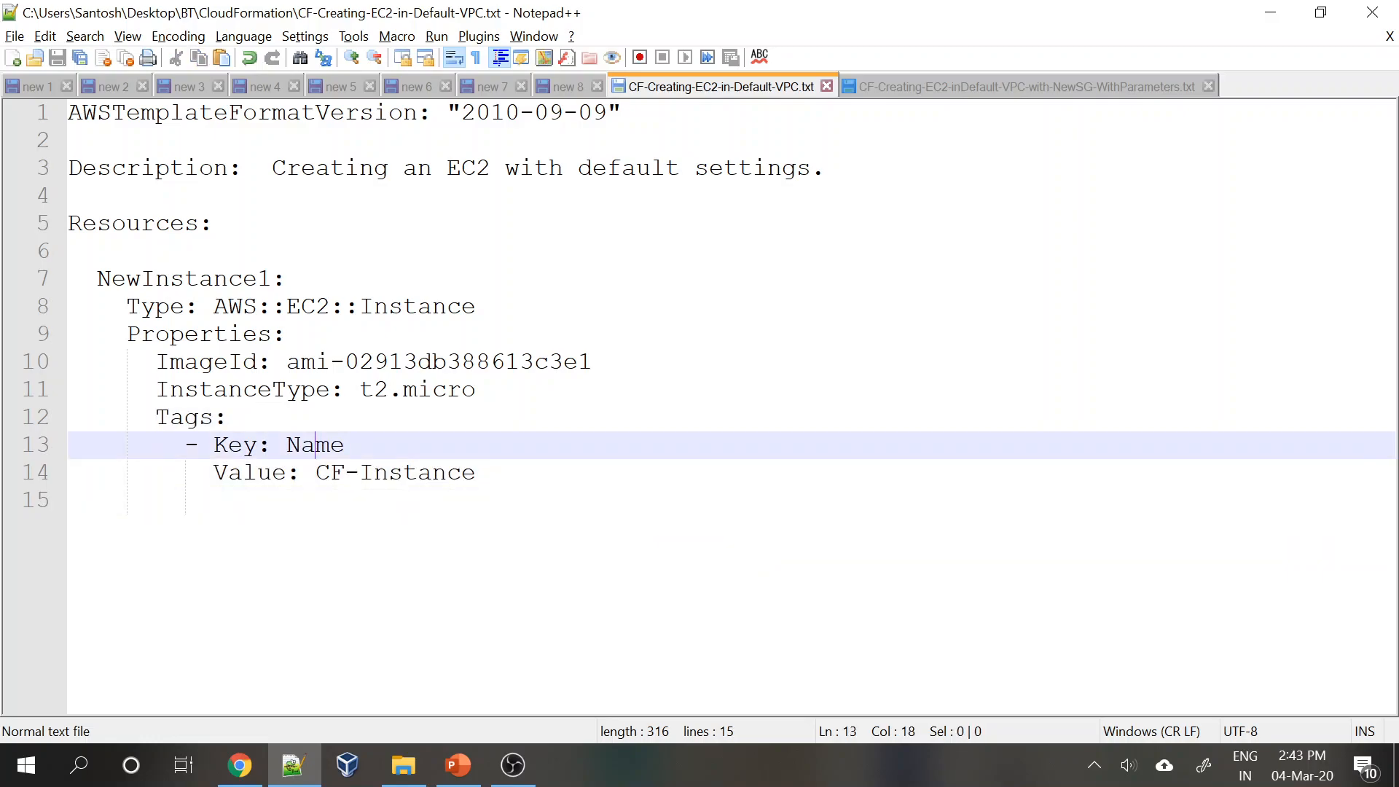
pyautogui.moveTo(140, 472); pyautogui.dragTo(476, 473)
pyautogui.click(155, 500)
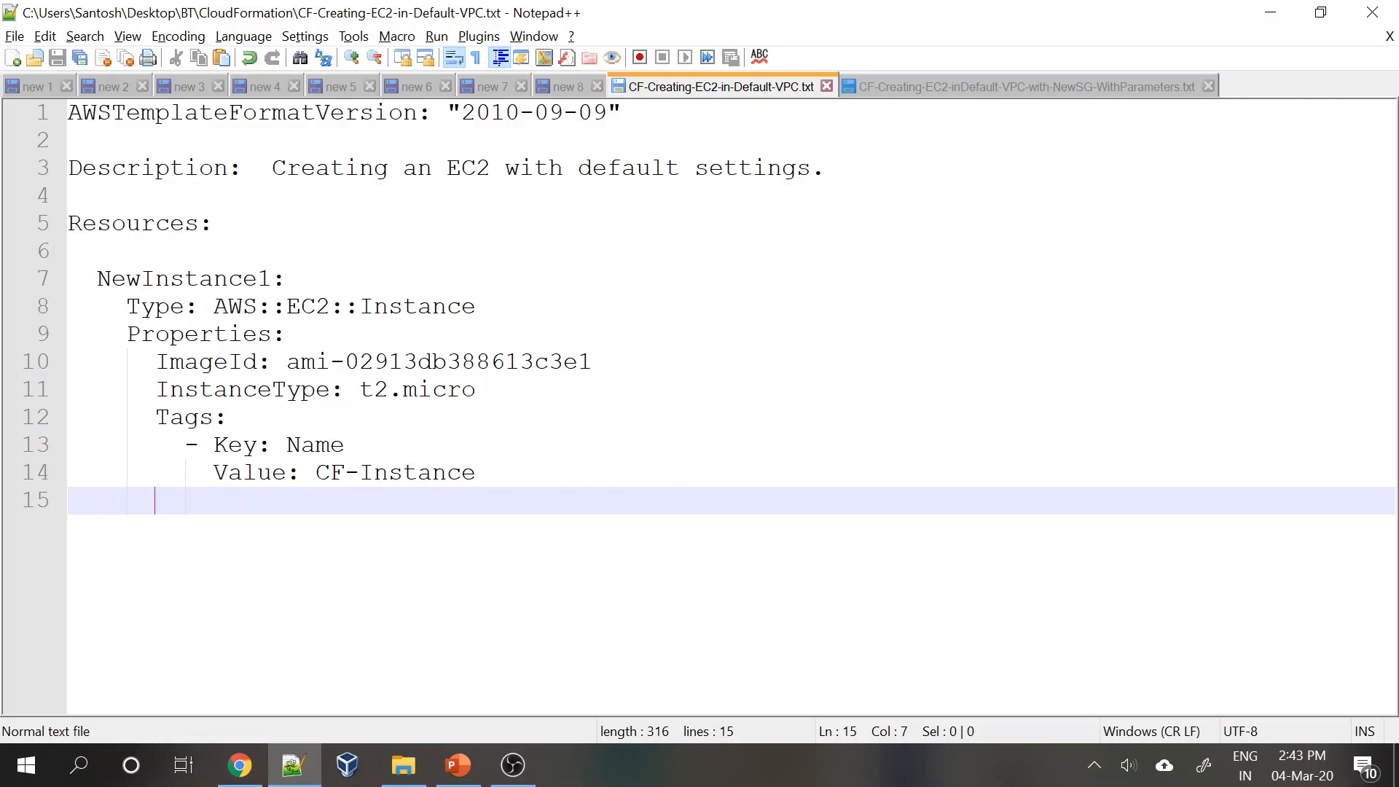
# Switch back to Chrome and start creating a new CloudFormation stack.
pyautogui.click(240, 765)
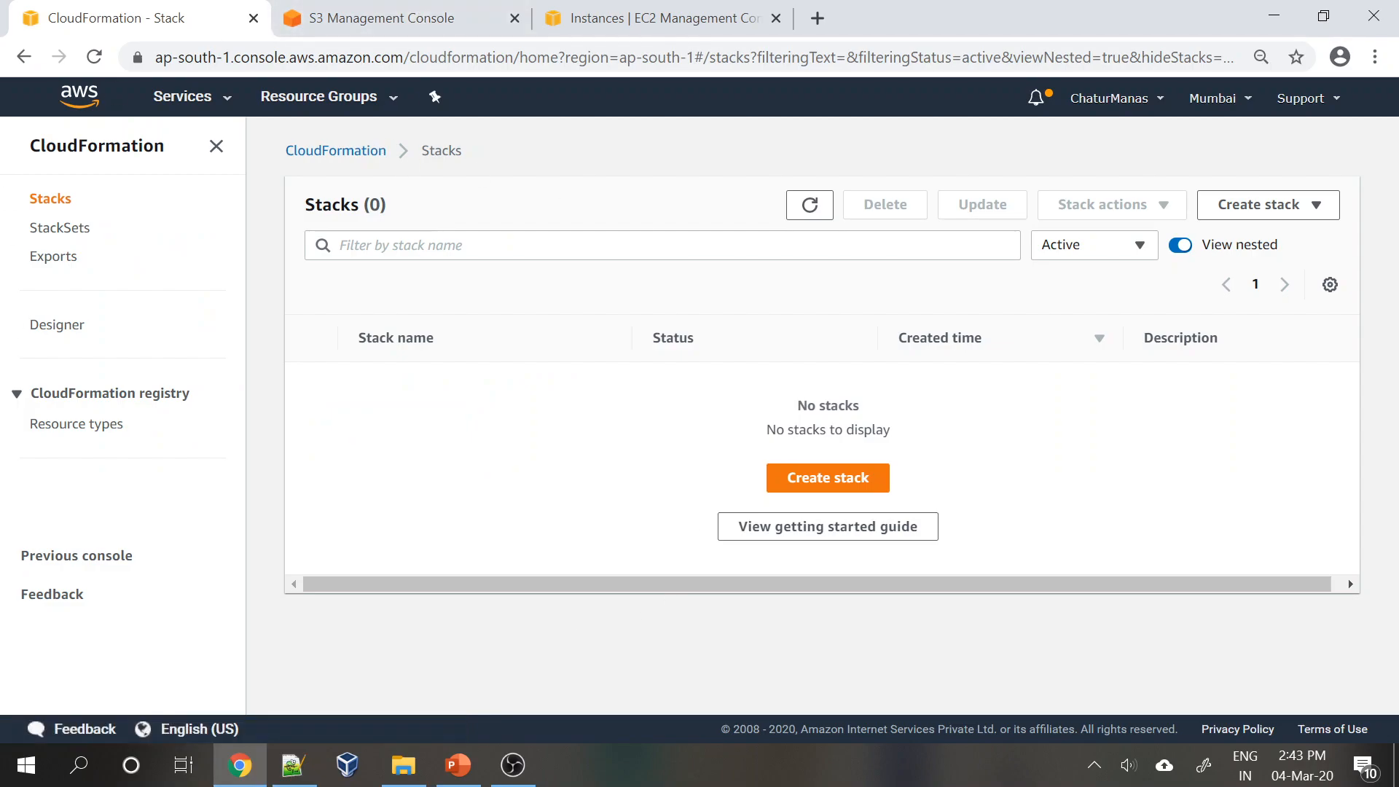
pyautogui.click(855, 485)
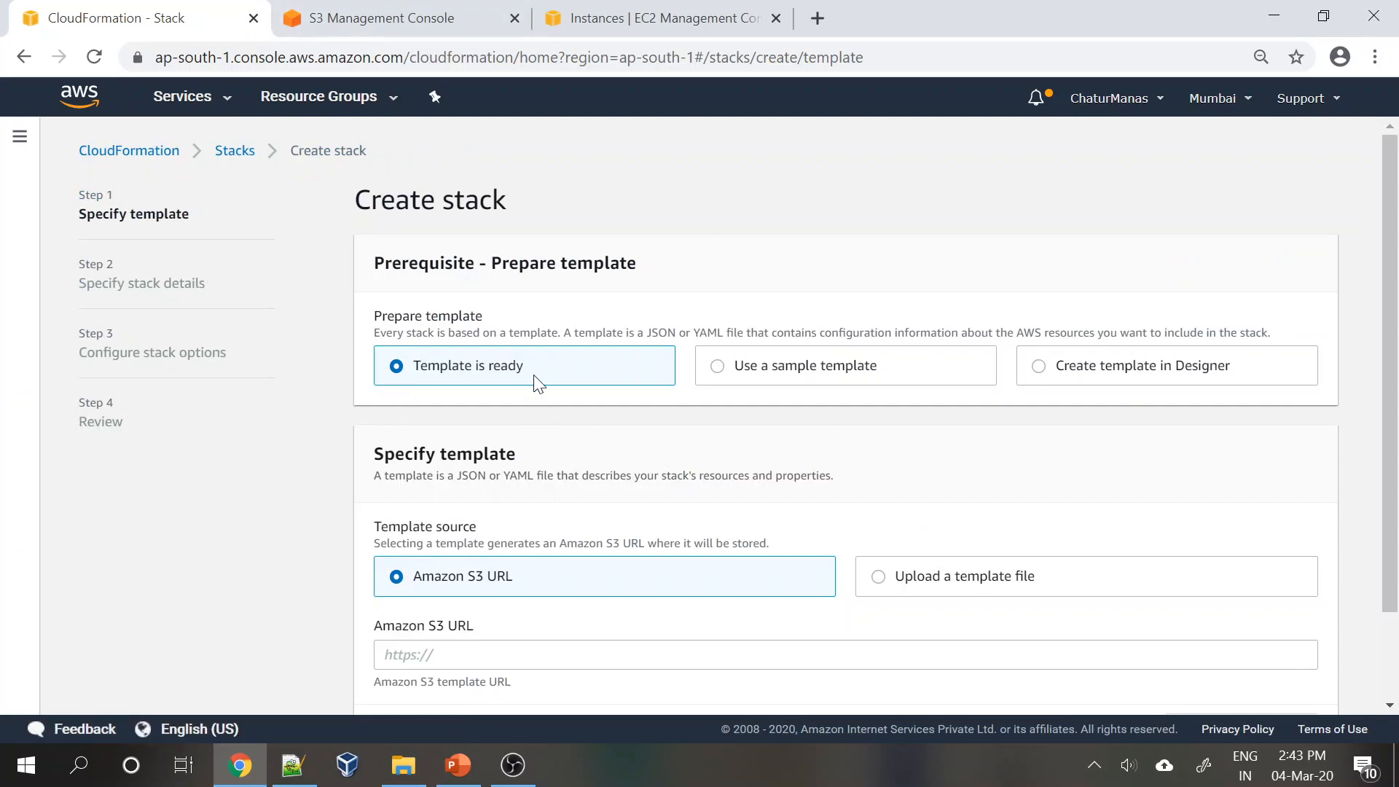
# Look through the available sample templates for the stack without choosing one.
pyautogui.click(720, 368)
pyautogui.click(608, 563)
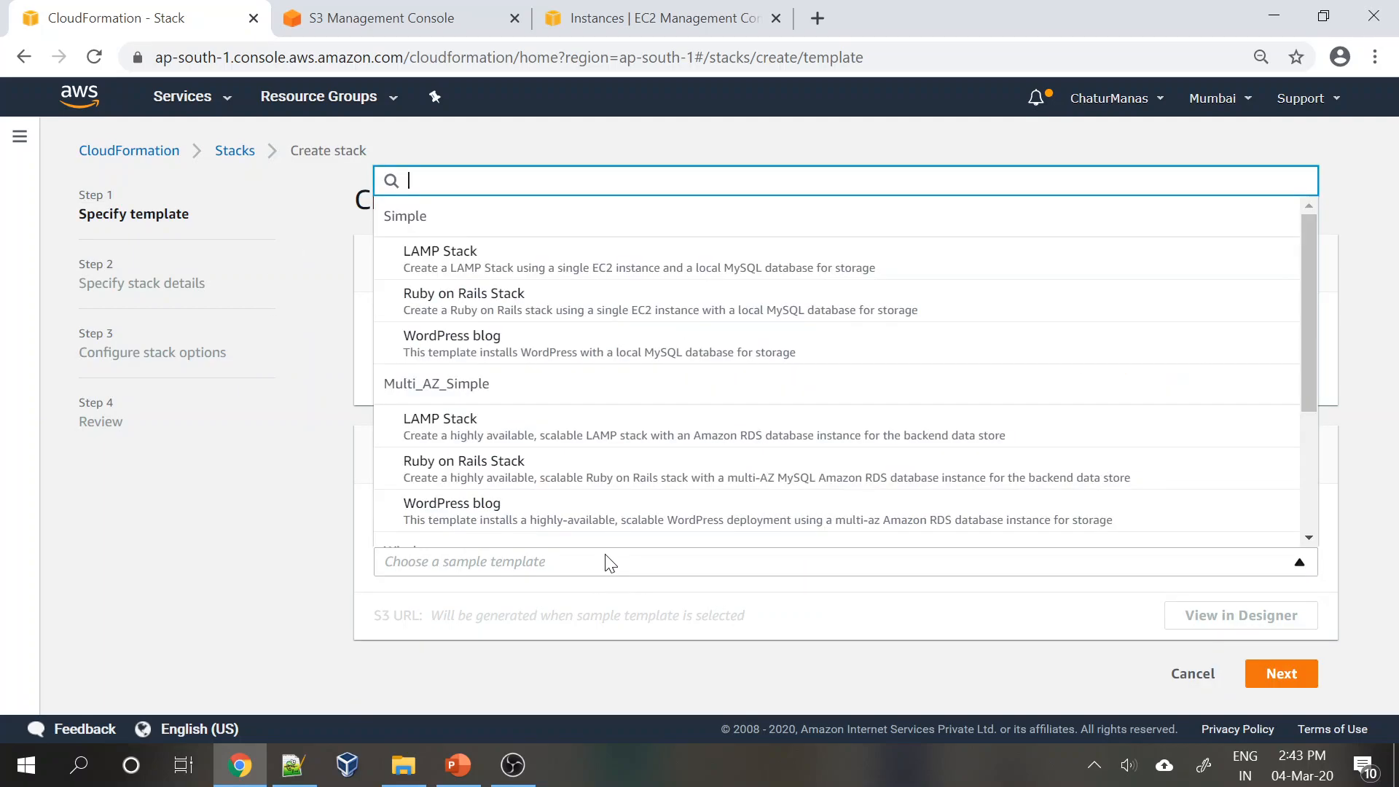
pyautogui.scroll(-2, 626, 417)
pyautogui.scroll(3, 625, 408)
pyautogui.click(518, 616)
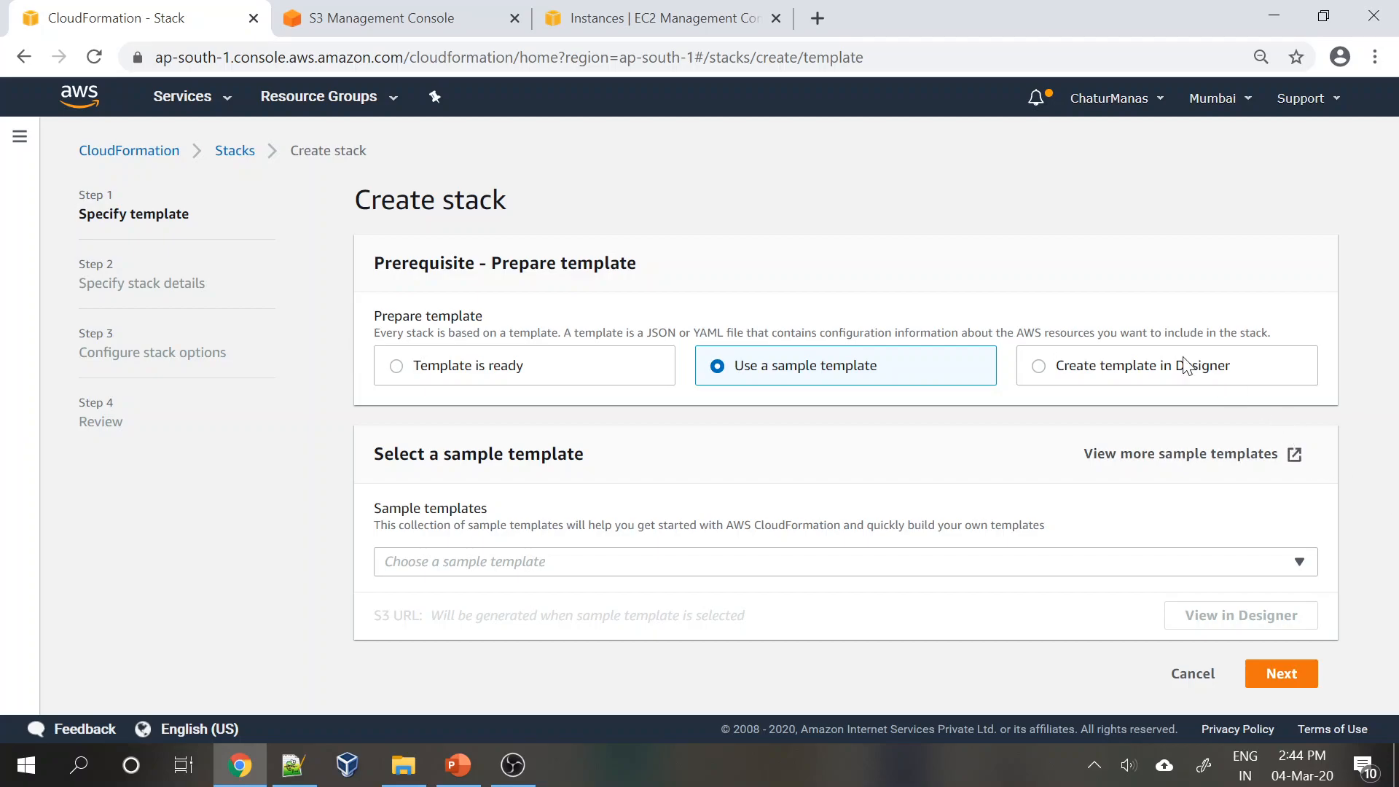
# Set the stack to use a ready template, look at the file upload option, and keep Amazon S3 URL as the template source.
pyautogui.click(397, 371)
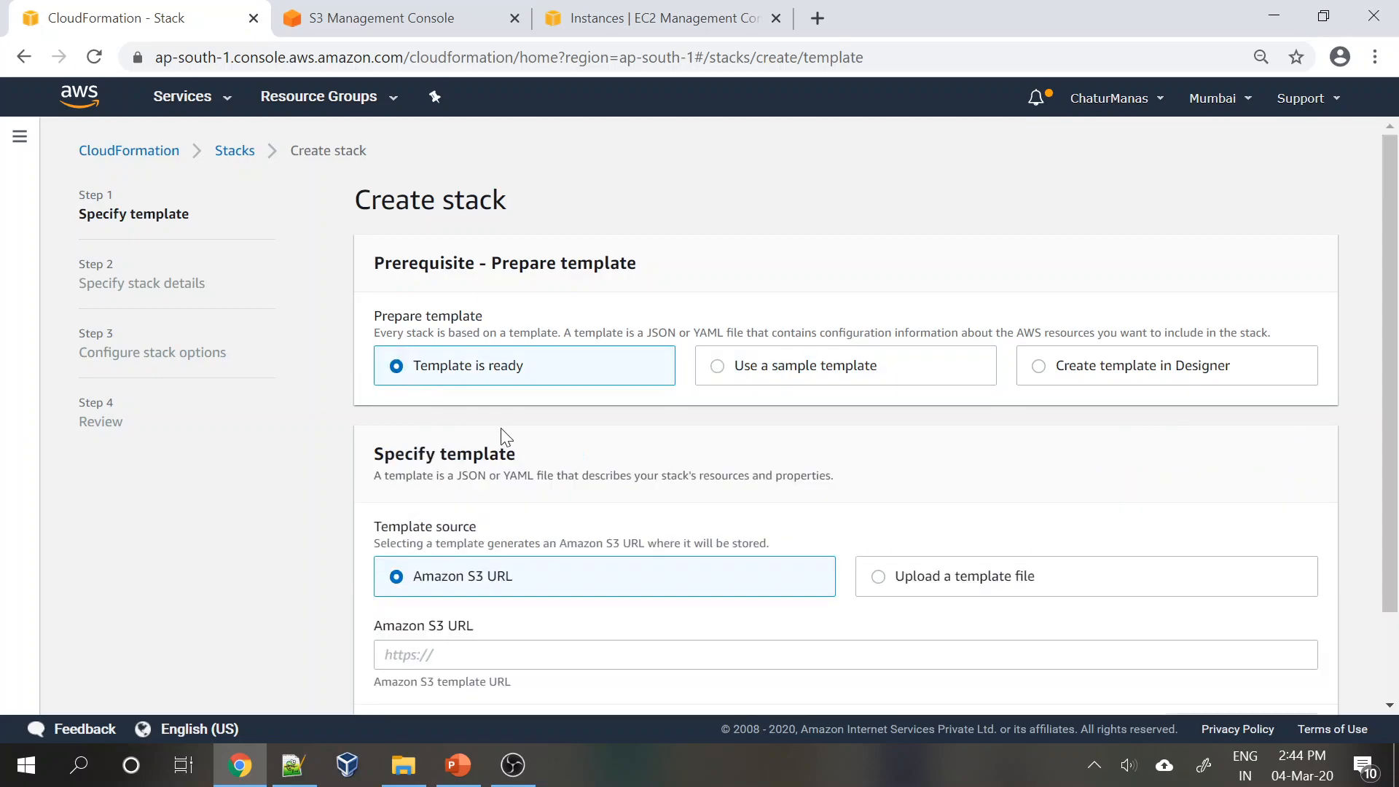
pyautogui.scroll(-2, 507, 437)
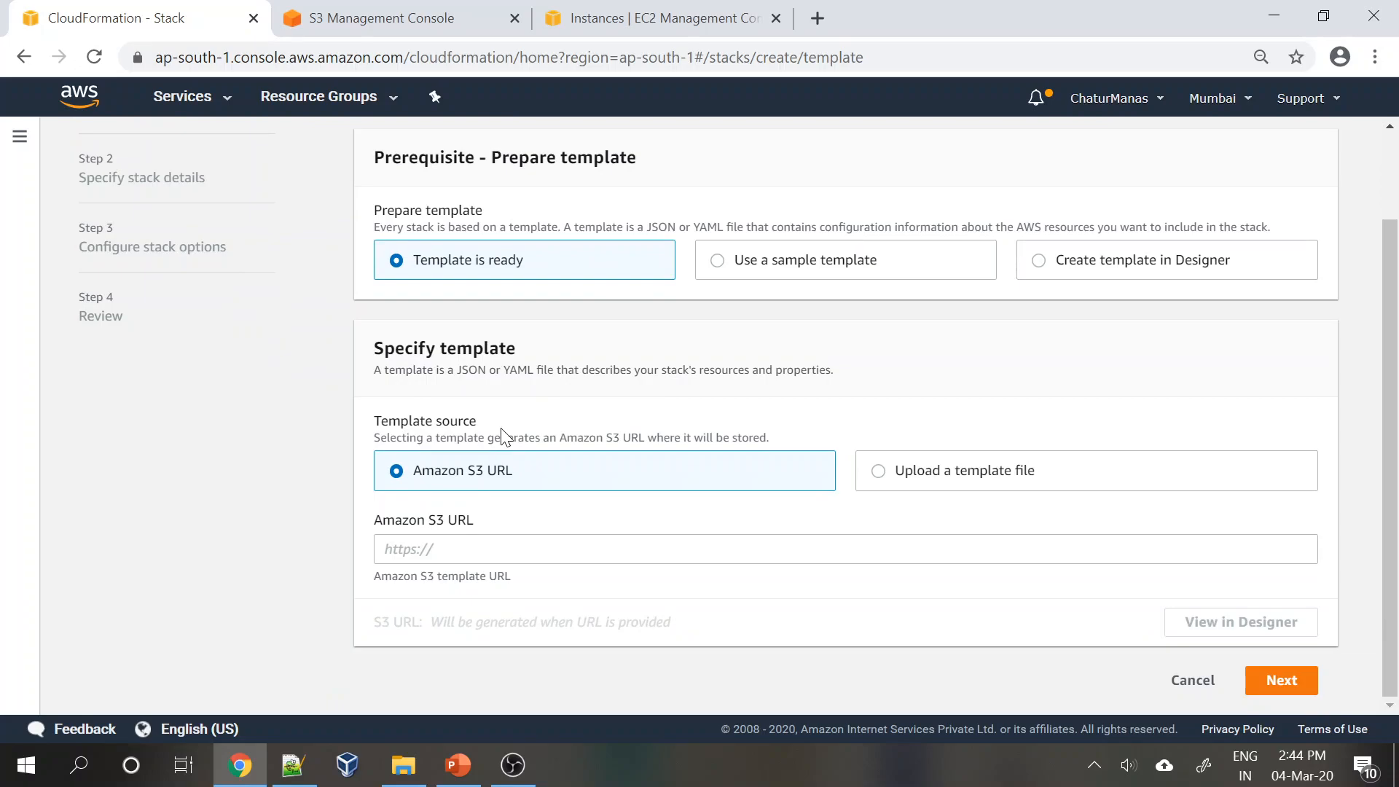
pyautogui.click(964, 489)
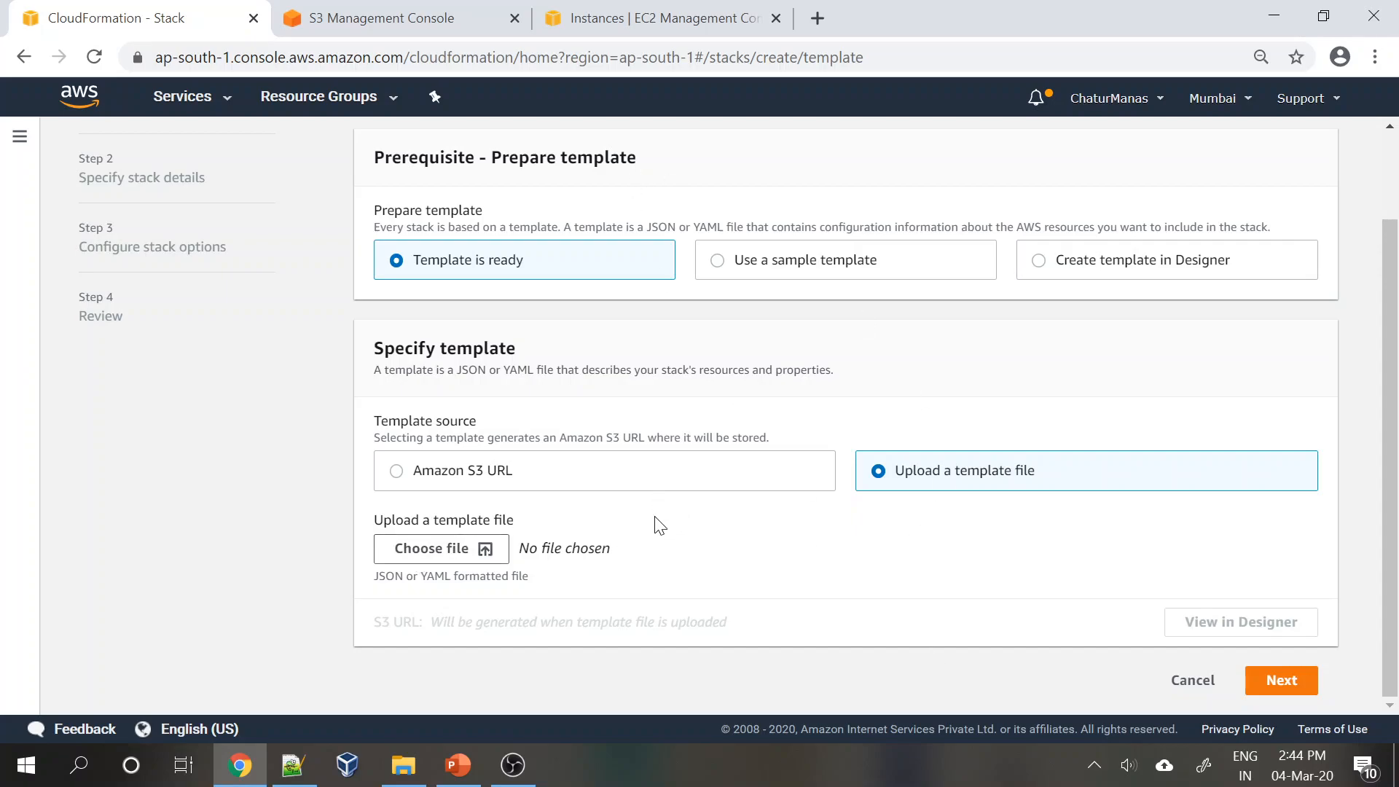
pyautogui.click(398, 474)
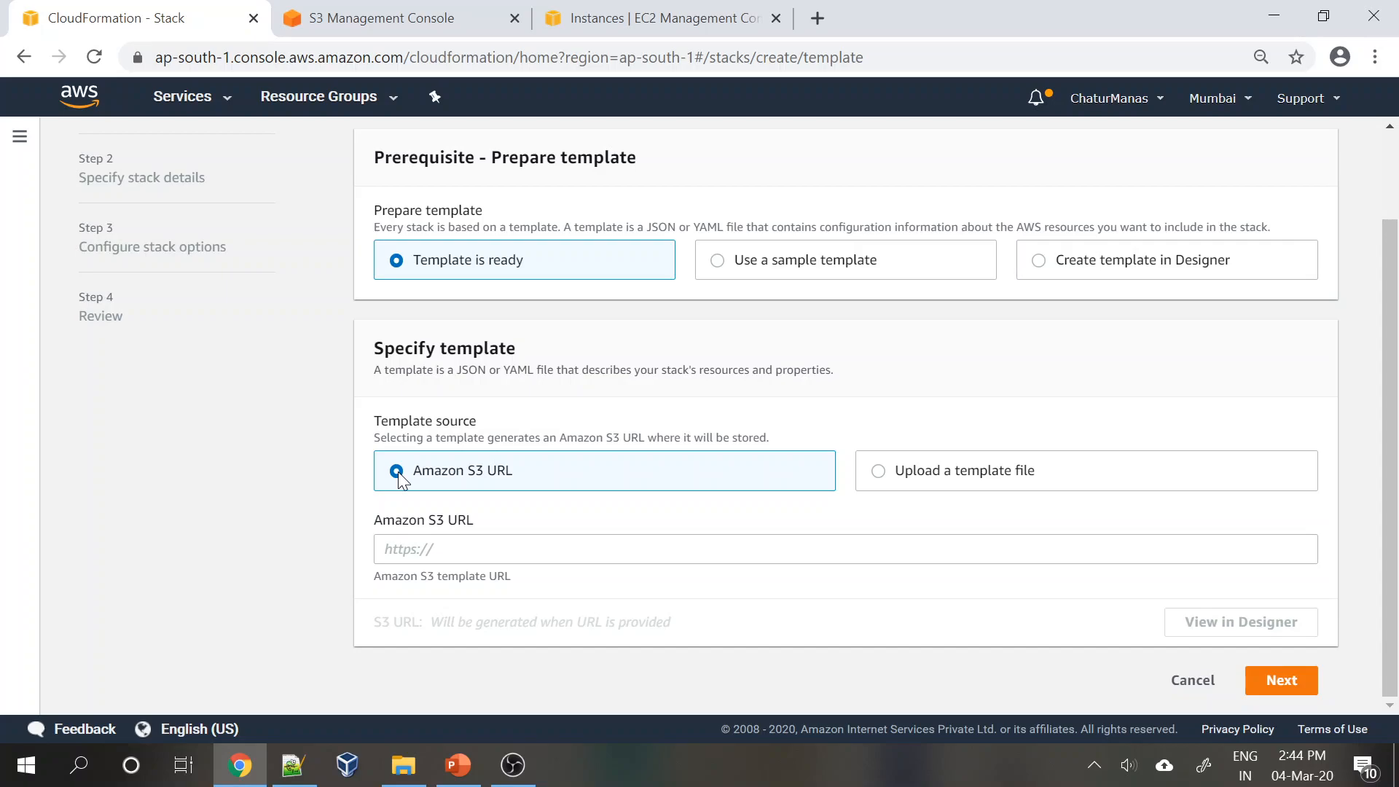
pyautogui.click(1095, 767)
pyautogui.click(838, 685)
# View the contents of CF-Creating-EC2-in-Default-VPC.txt in bucket-sam-81018 through its object URL, and return to the bucket's file list.
pyautogui.click(344, 16)
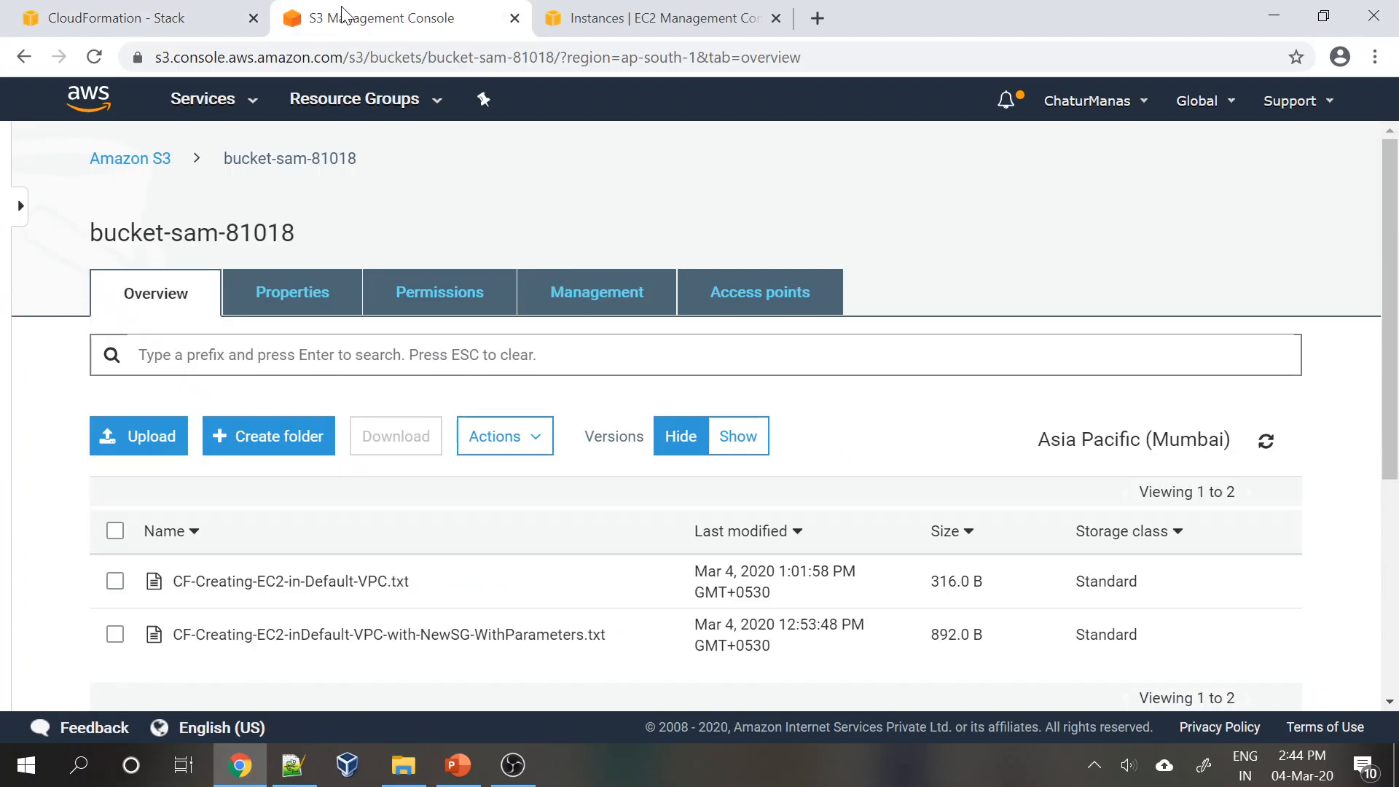
pyautogui.scroll(-2, 321, 466)
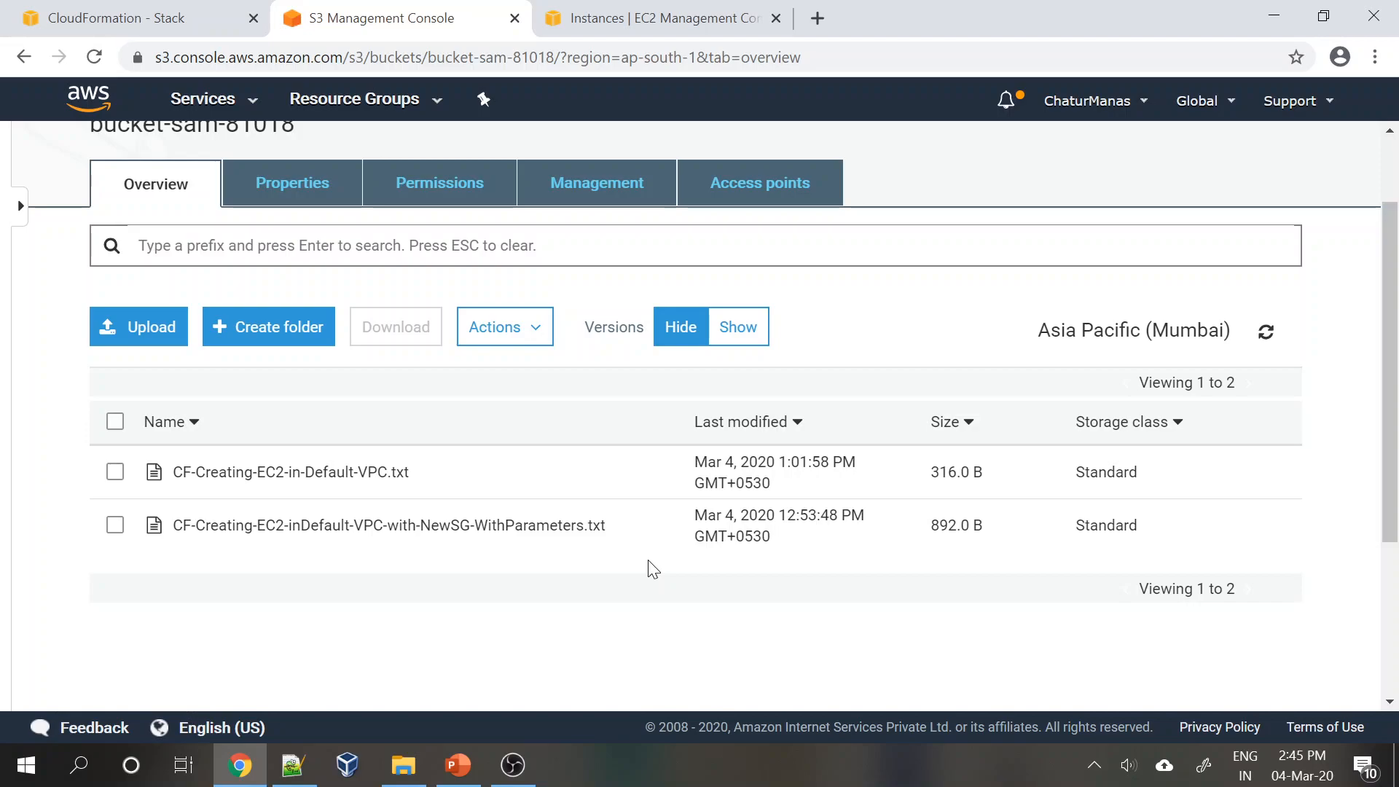
pyautogui.click(334, 475)
pyautogui.scroll(-4, 429, 490)
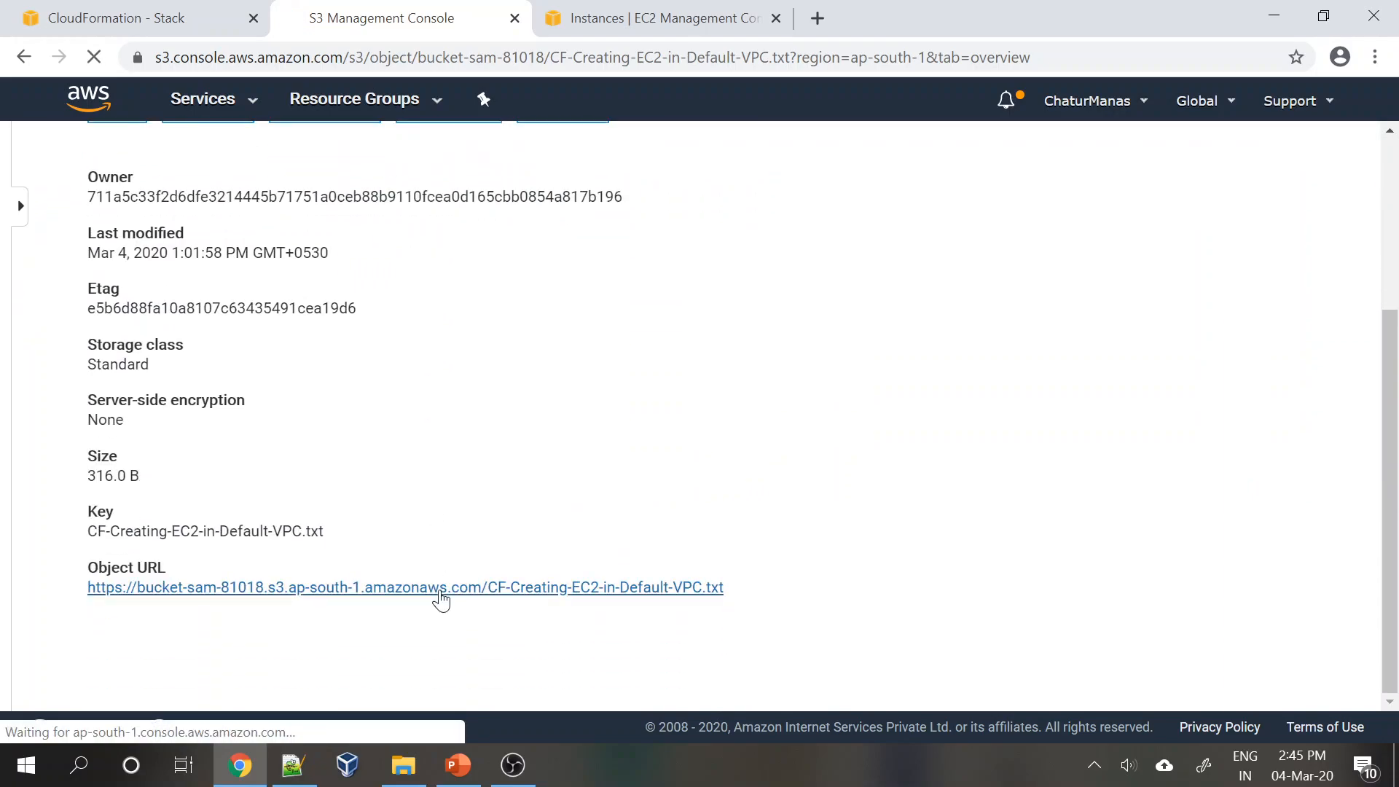
pyautogui.click(441, 589)
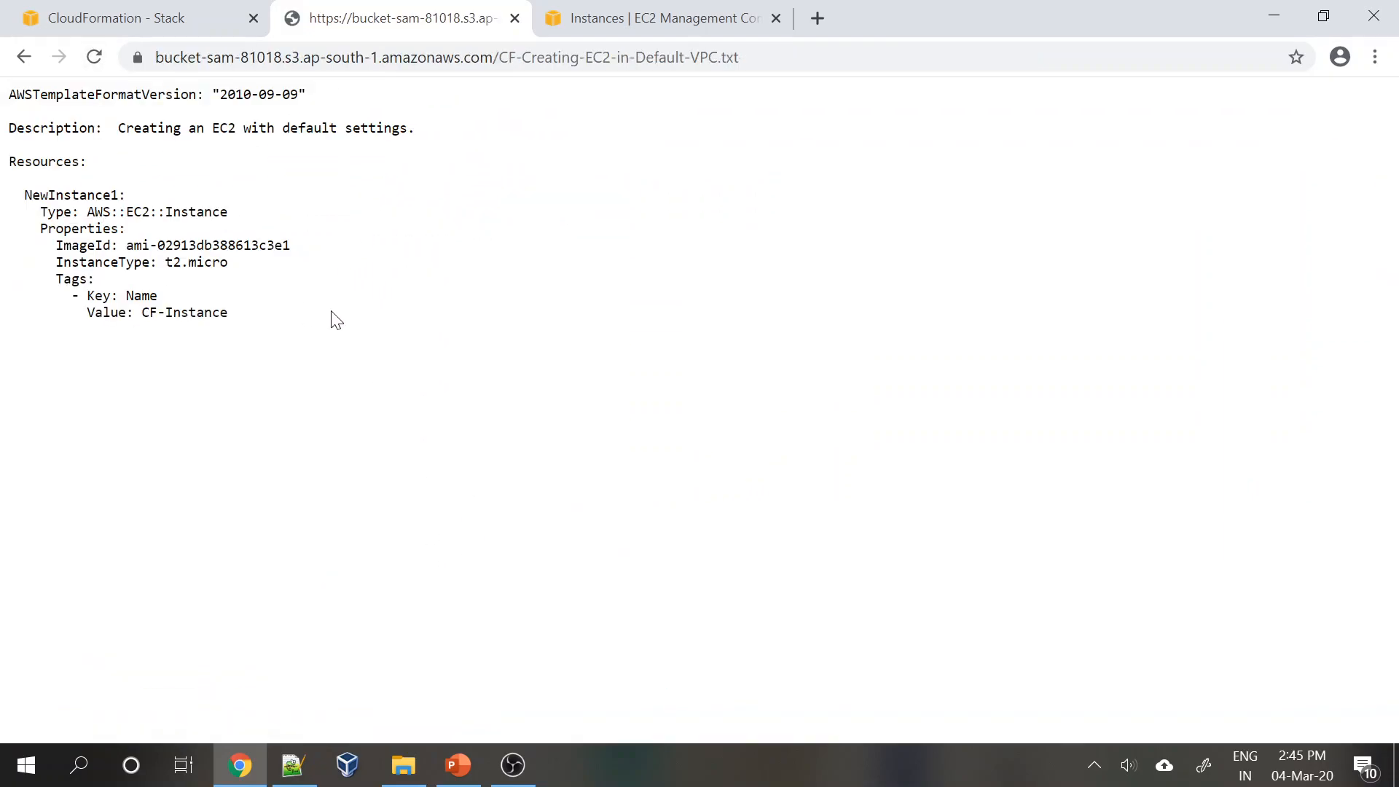
pyautogui.click(24, 58)
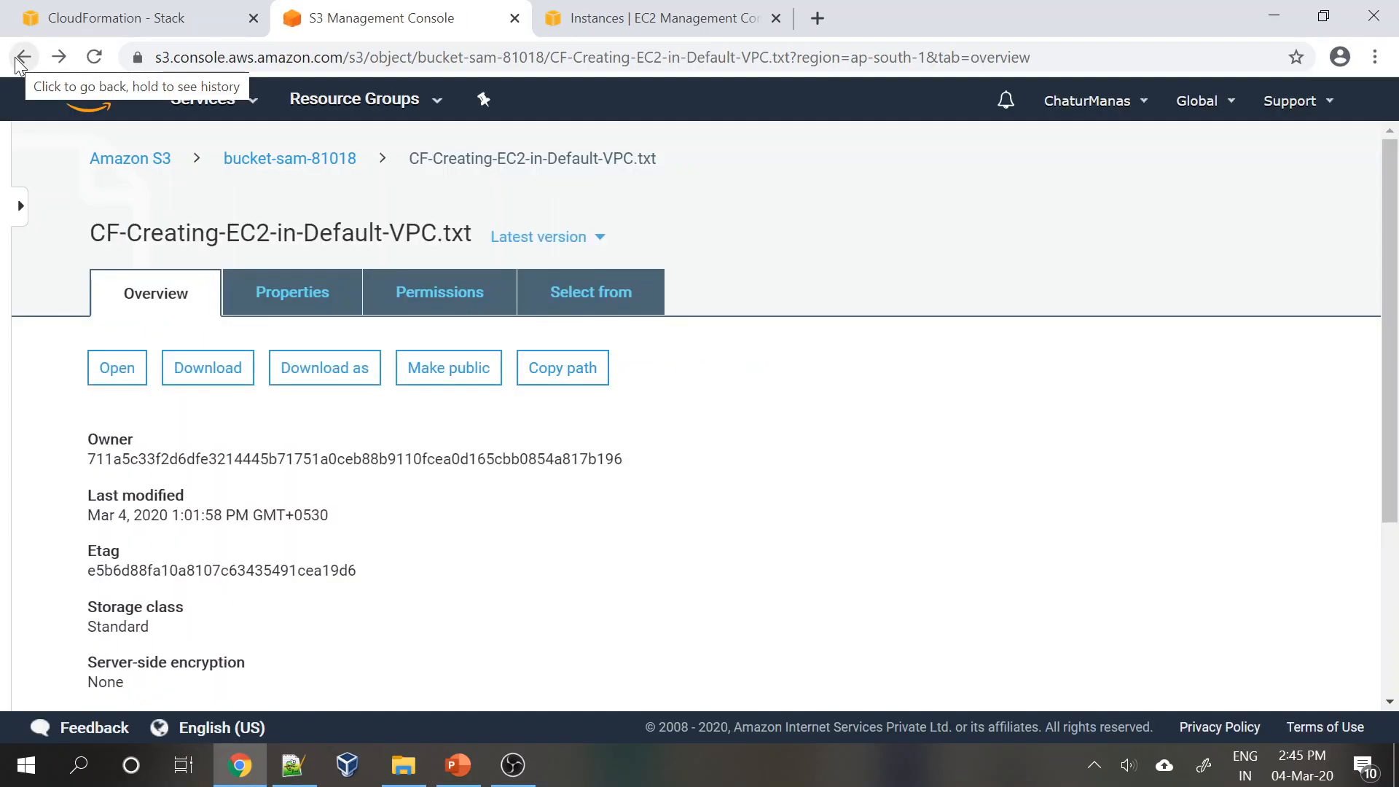
pyautogui.click(16, 60)
pyautogui.scroll(-2, 672, 525)
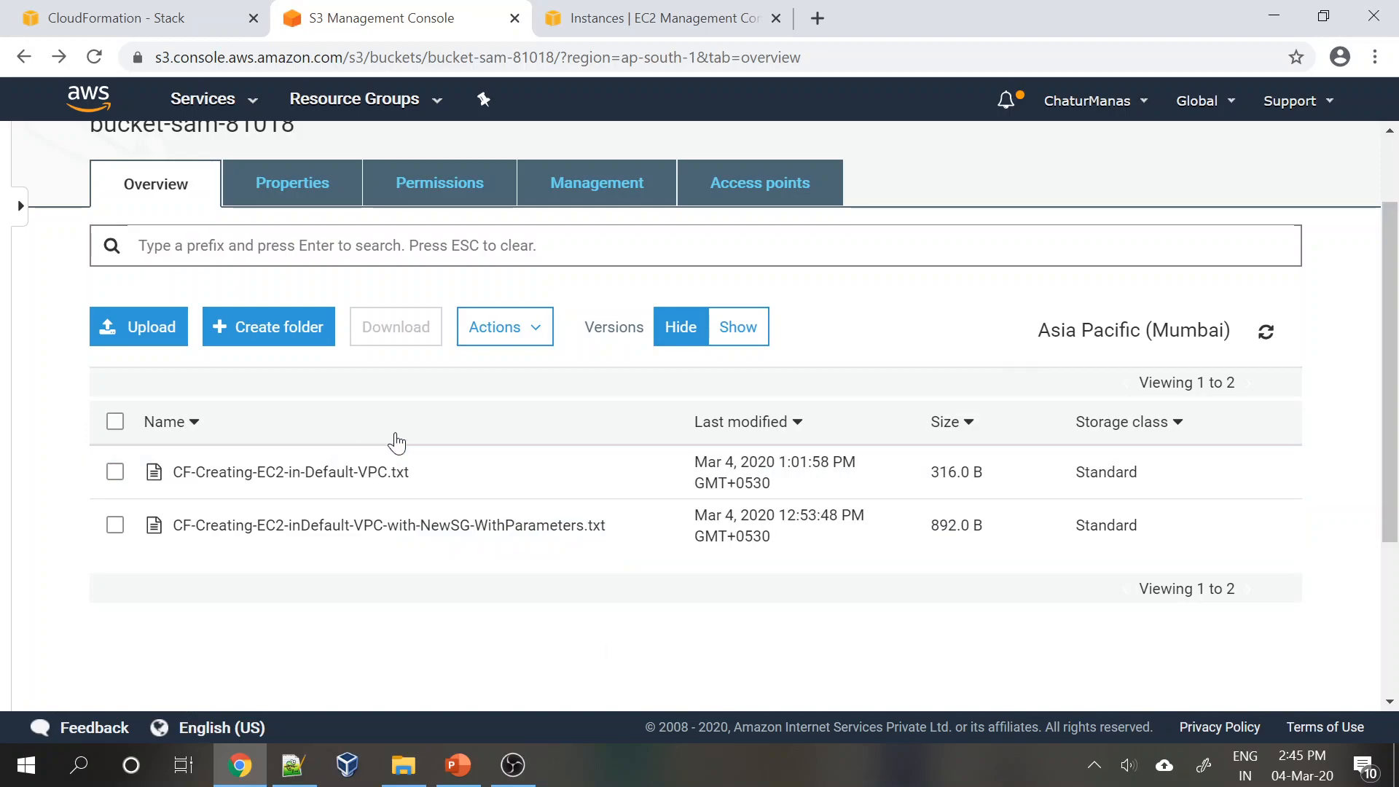
pyautogui.click(127, 16)
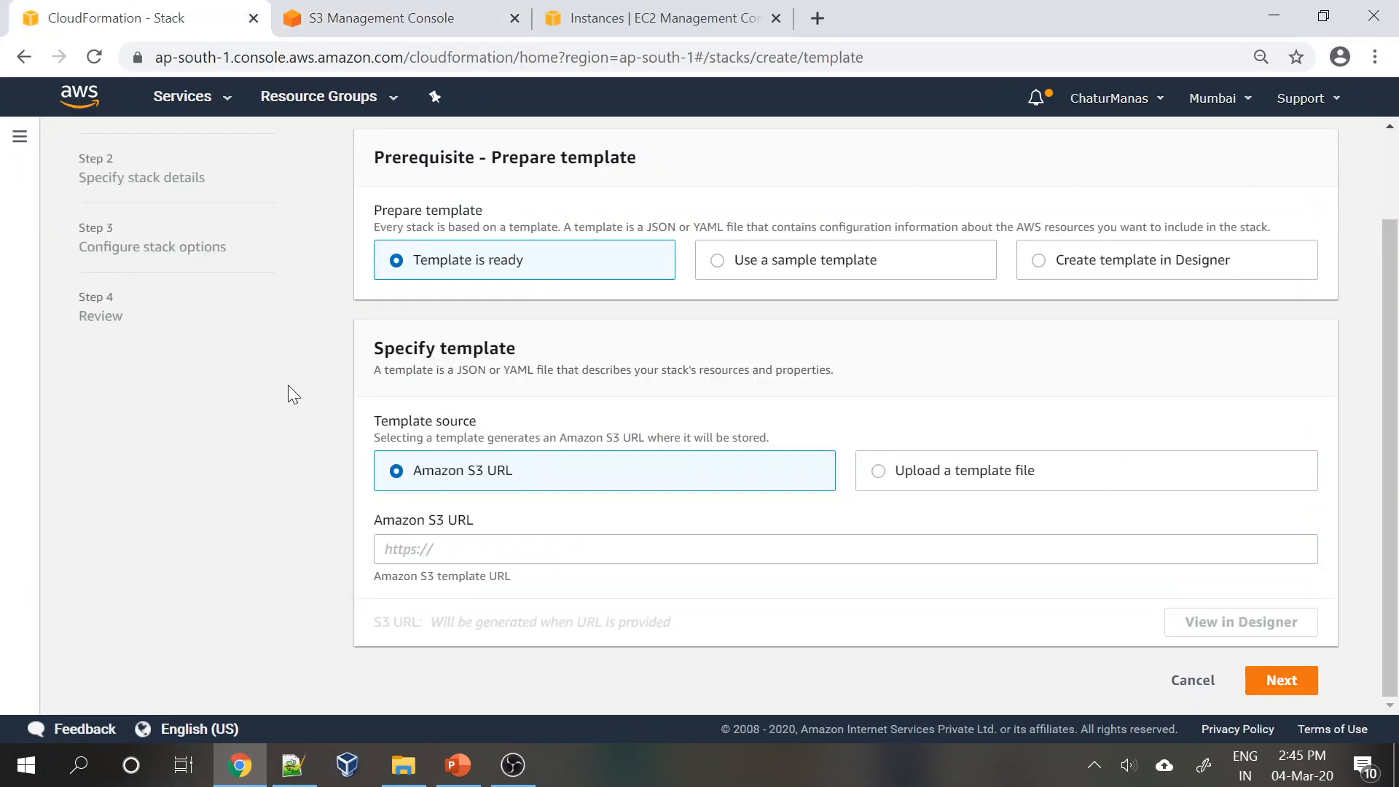
pyautogui.click(376, 17)
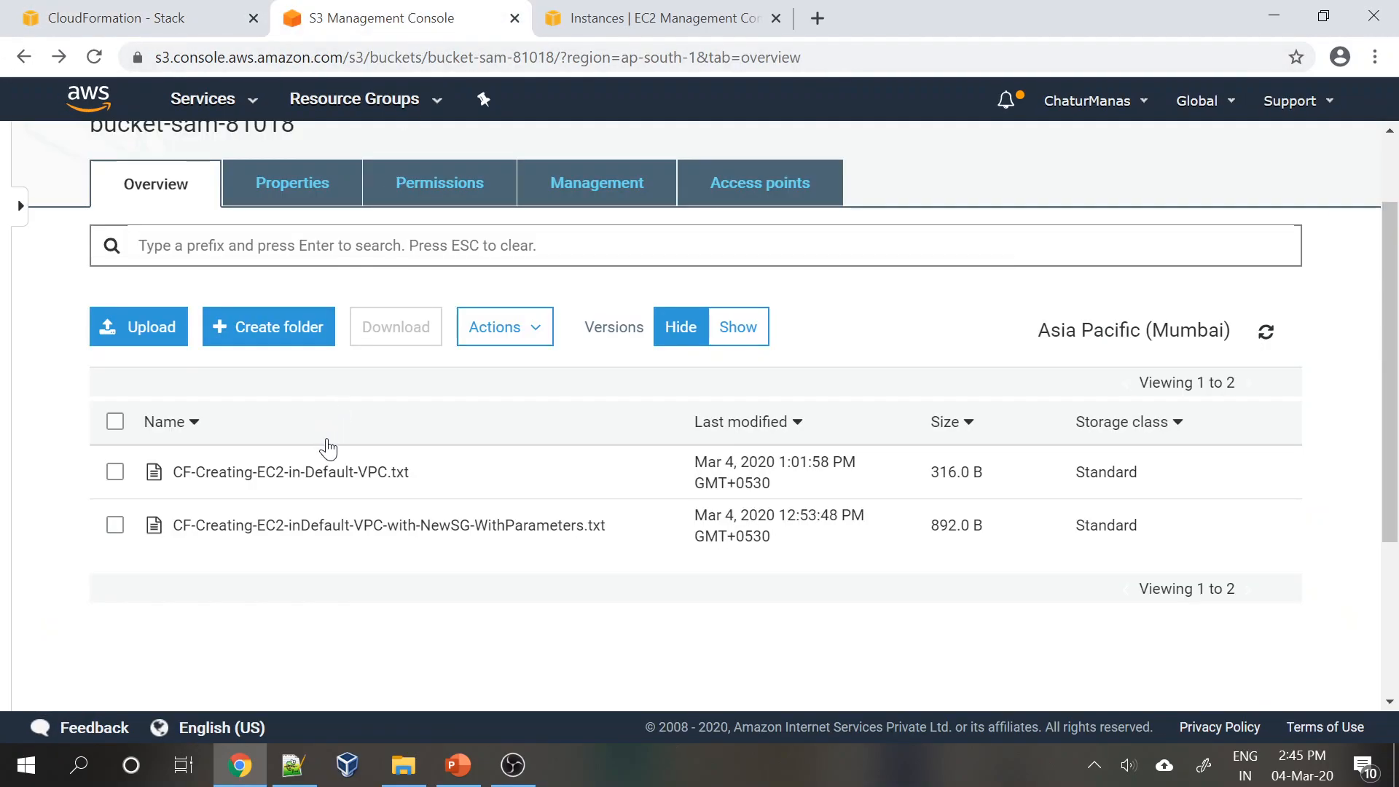
# Copy the object URL of CF-Creating-EC2-in-Default-VPC.txt from the S3 bucket.
pyautogui.click(321, 473)
pyautogui.scroll(-3, 462, 561)
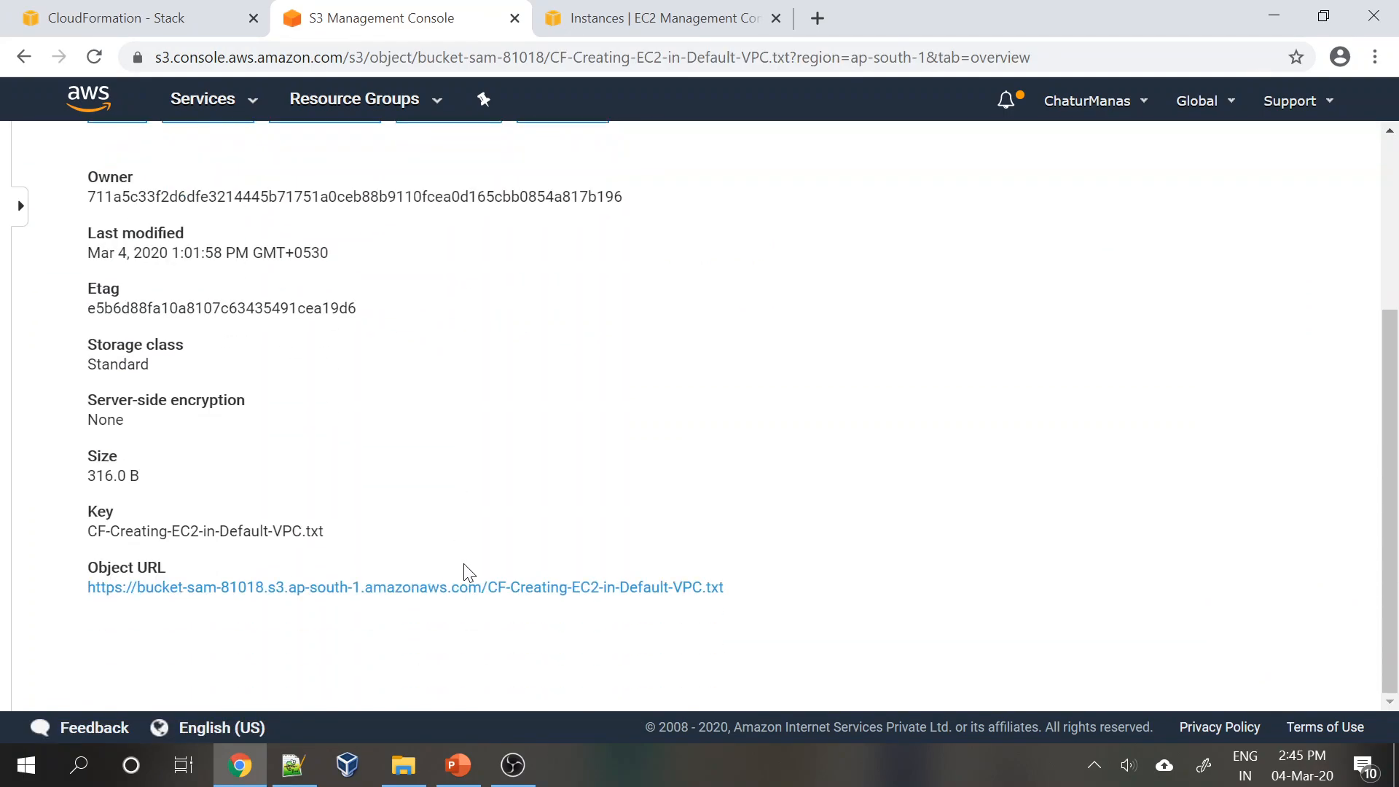
pyautogui.rightClick(472, 587)
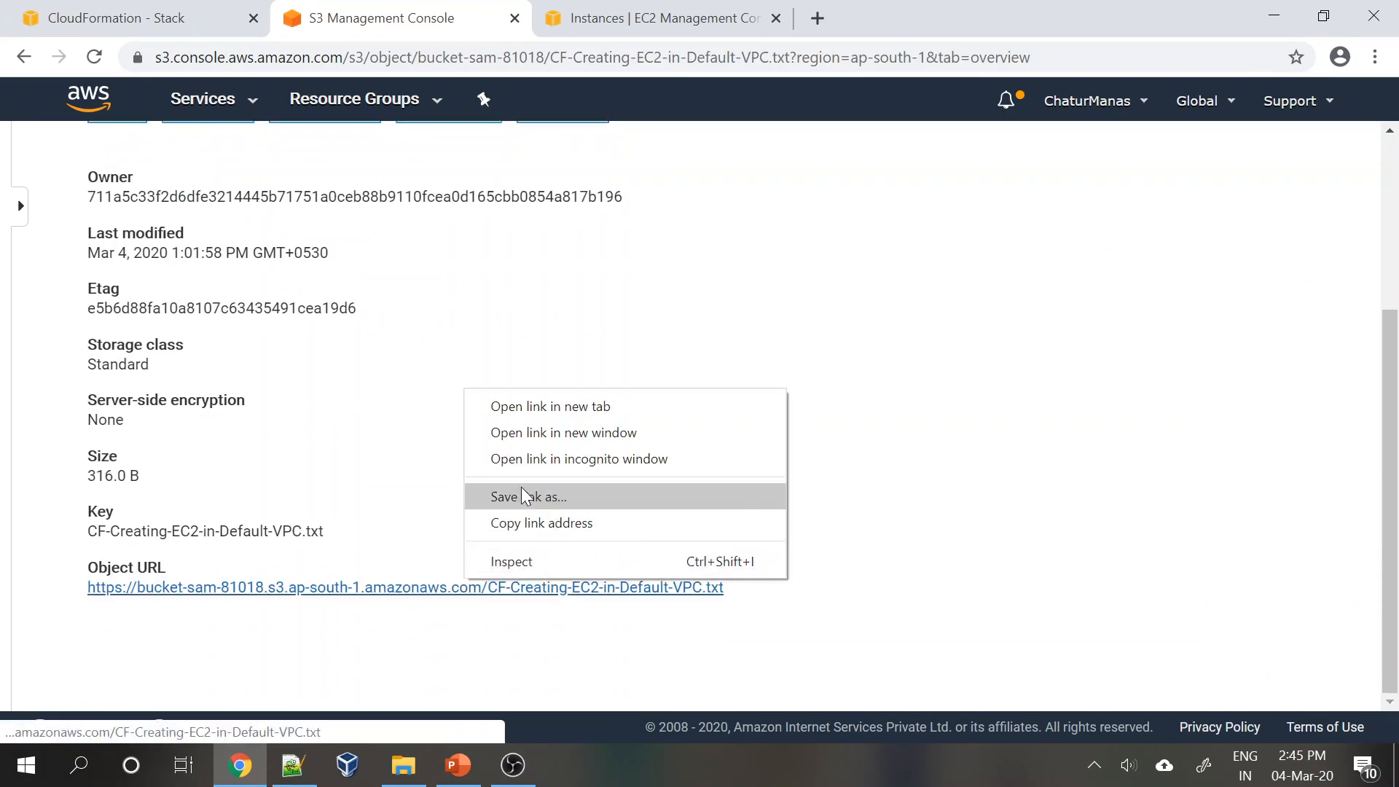
pyautogui.click(523, 530)
# Use the copied object URL as the new stack's Amazon S3 template URL and continue to the stack details.
pyautogui.click(149, 18)
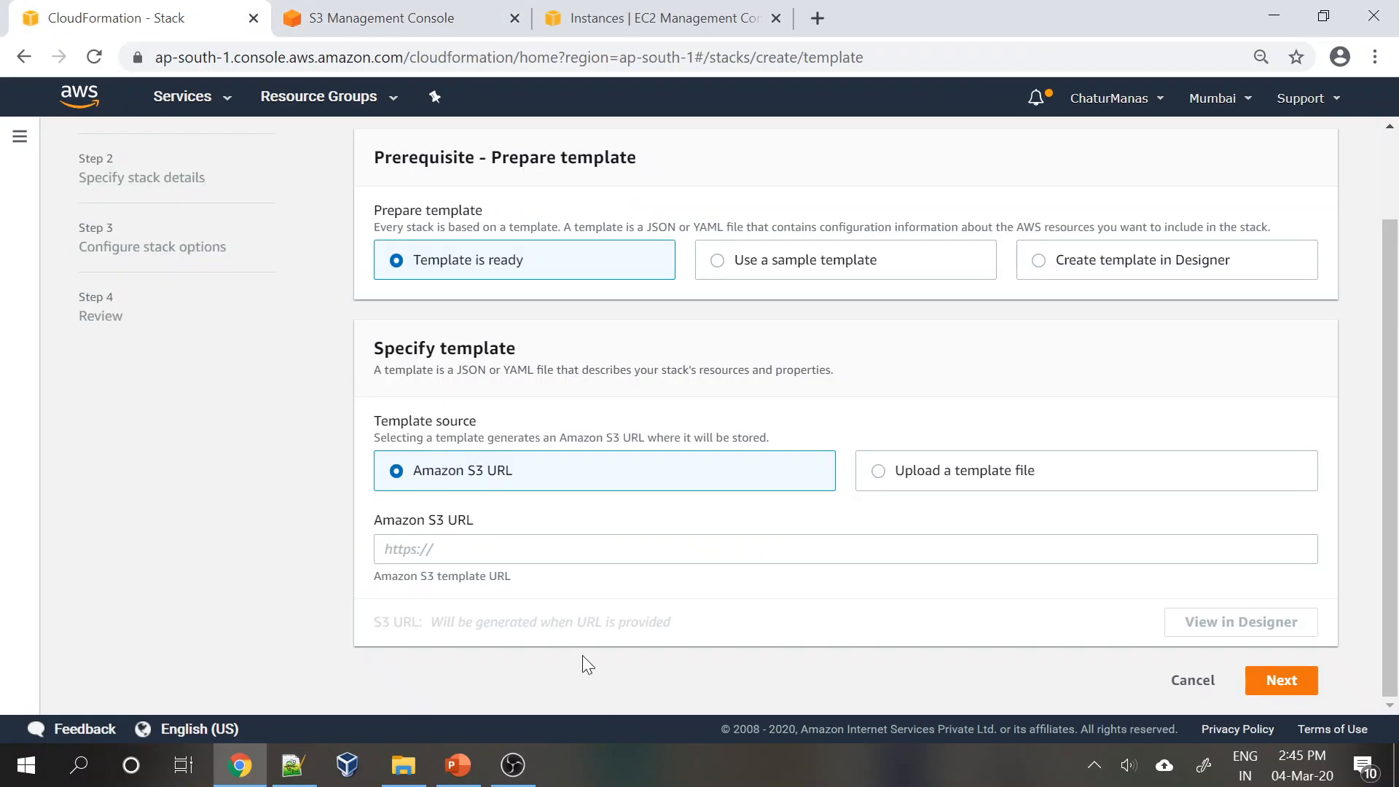
pyautogui.click(385, 549)
pyautogui.hotkey('ctrl', 'v')
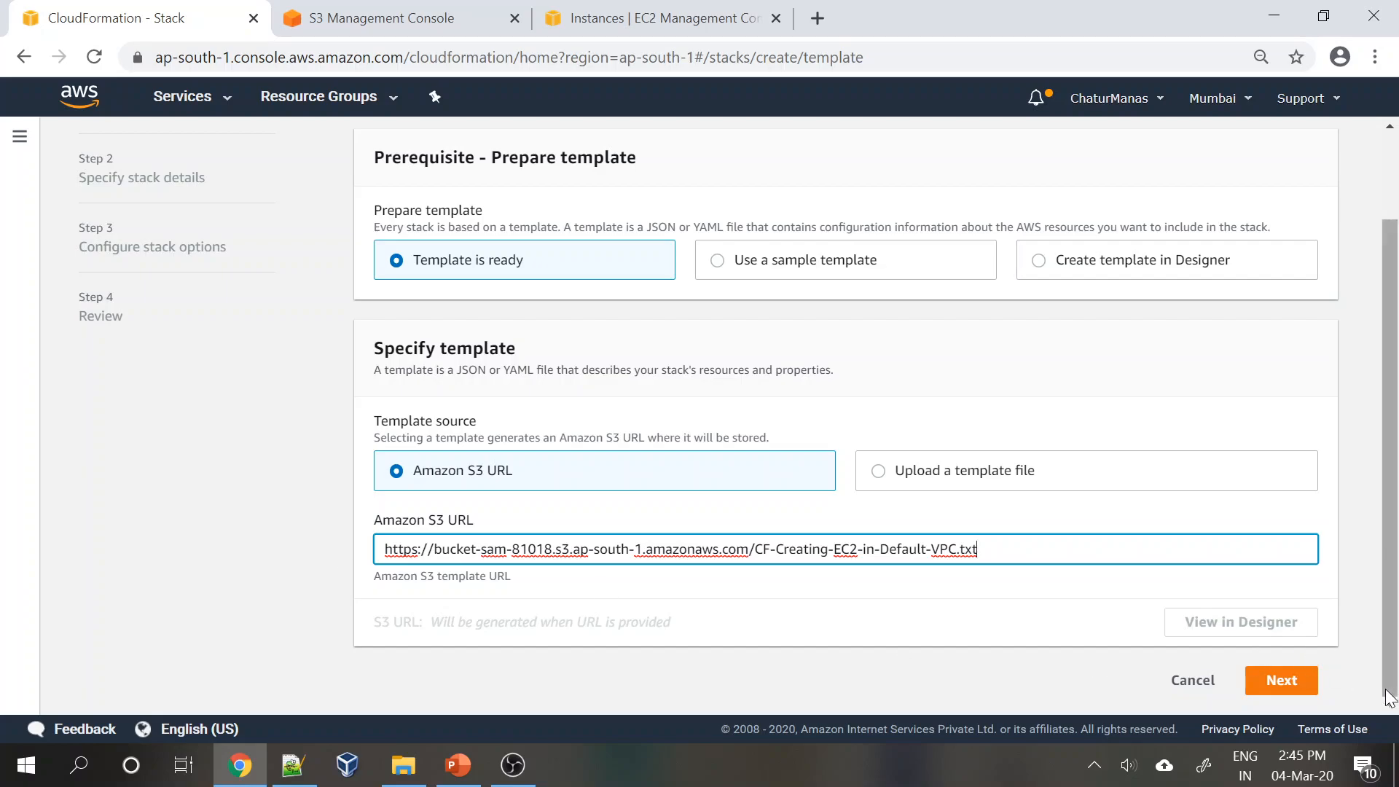
pyautogui.click(1268, 681)
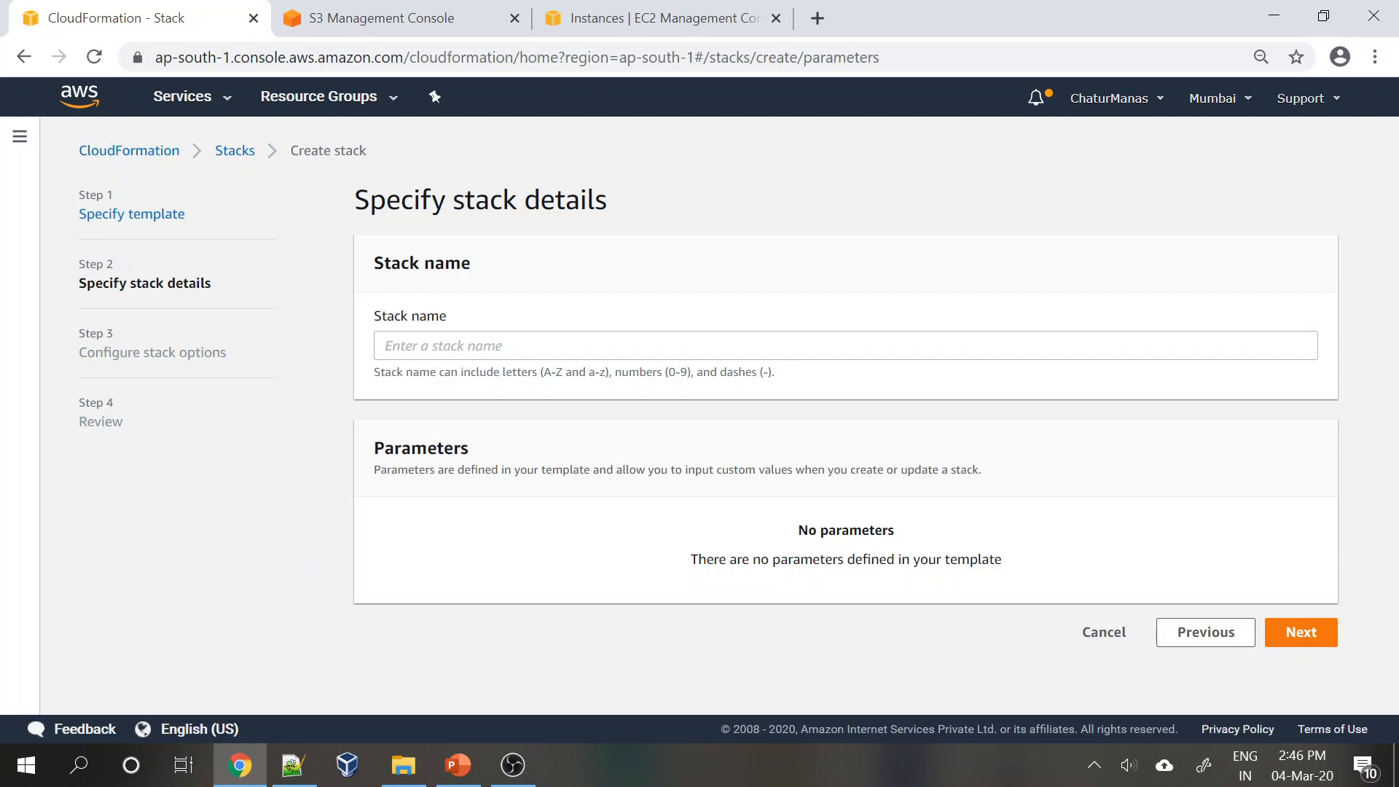
# Switch to Notepad++ and review the whole template text in CF-Creating-EC2-in-Default-VPC.txt.
pyautogui.click(302, 762)
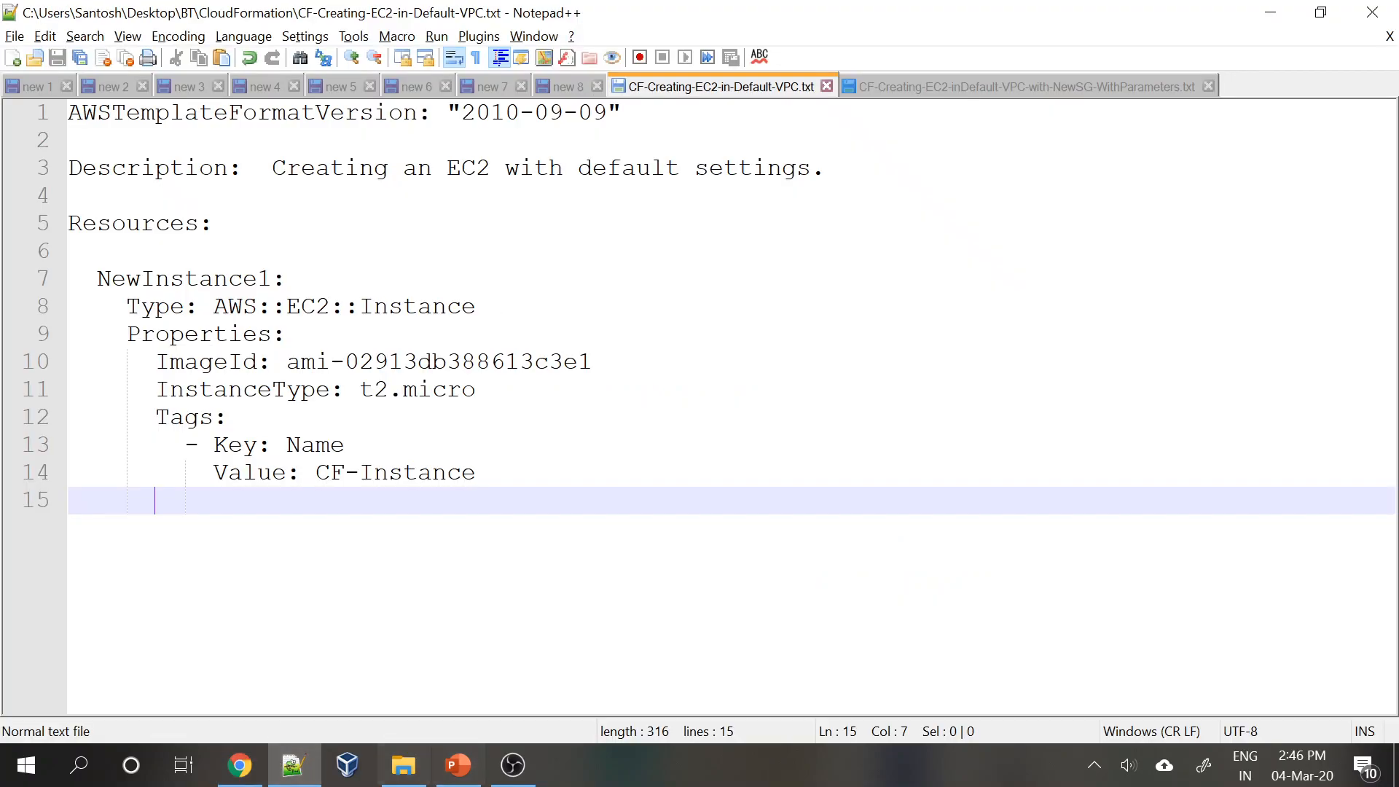
pyautogui.hotkey('shift', 'Up')
pyautogui.hotkey('shift', 'Up')
pyautogui.hotkey('shift', 'Up')
pyautogui.hotkey('shift', 'Up')
pyautogui.hotkey('shift', 'Up')
pyautogui.hotkey('shift', 'Up')
pyautogui.hotkey('shift', 'Up')
pyautogui.hotkey('shift', 'Up')
pyautogui.hotkey('shift', 'Up')
pyautogui.hotkey('shift', 'Up')
pyautogui.hotkey('shift', 'Up')
pyautogui.hotkey('shift', 'Up')
pyautogui.hotkey('shift', 'Up')
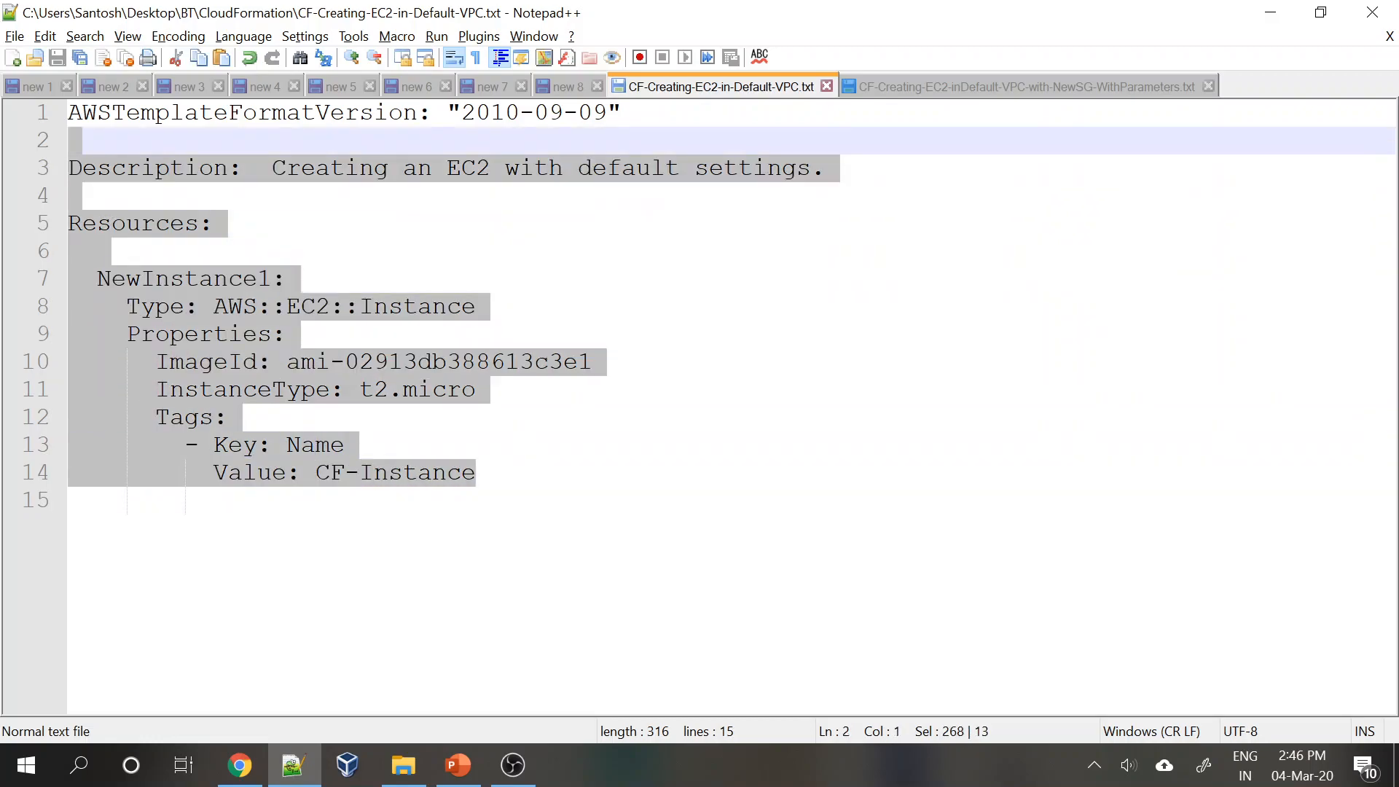
pyautogui.hotkey('shift', 'Down')
pyautogui.hotkey('shift', 'Down')
pyautogui.hotkey('shift', 'Down')
pyautogui.hotkey('shift', 'Down')
pyautogui.hotkey('shift', 'Down')
pyautogui.hotkey('shift', 'Down')
pyautogui.hotkey('shift', 'Down')
pyautogui.hotkey('shift', 'Down')
pyautogui.hotkey('shift', 'Down')
pyautogui.hotkey('shift', 'Down')
pyautogui.hotkey('shift', 'Down')
pyautogui.hotkey('shift', 'Down')
pyautogui.hotkey('shift', 'Down')
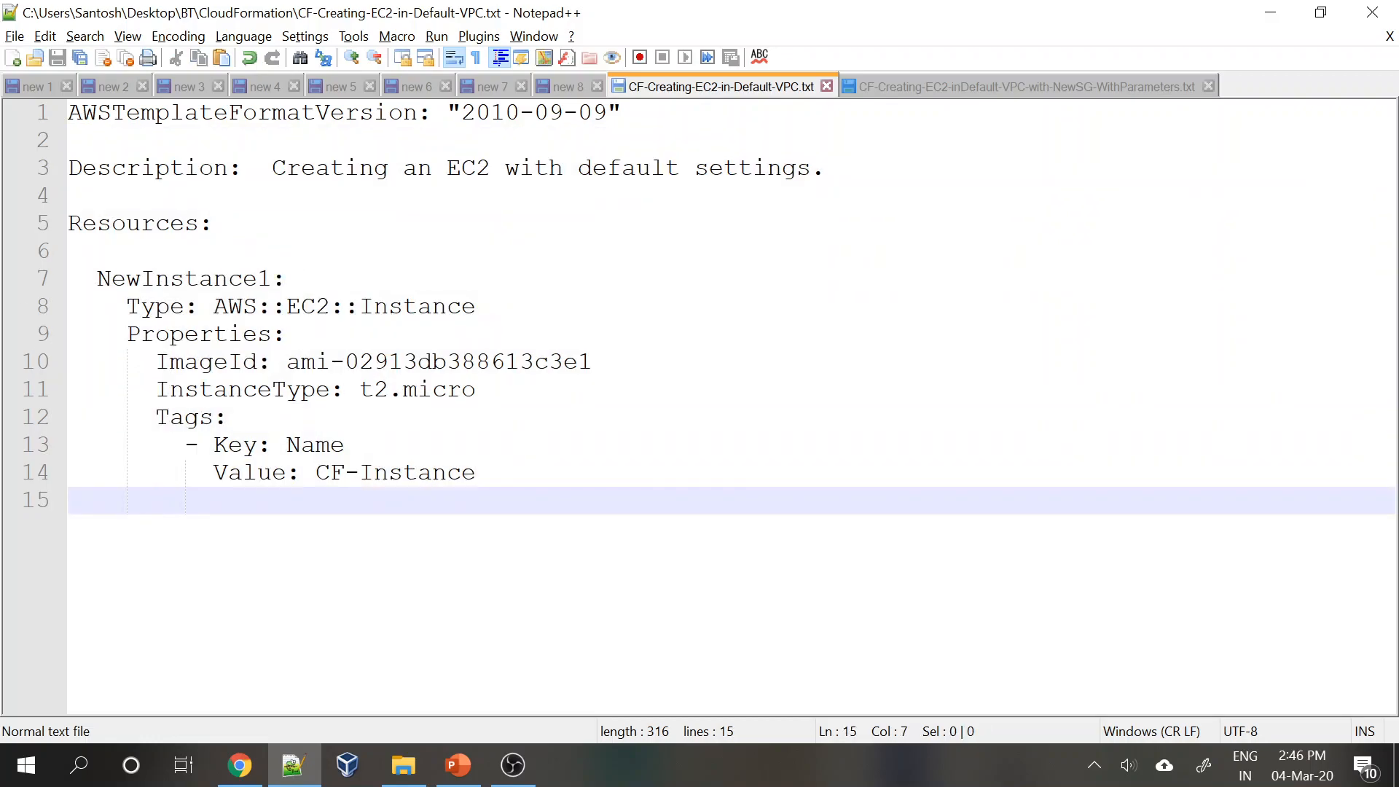
# Step through the template's nesting levels from Resources to NewInstance1, Type and ImageId to examine their indentation.
pyautogui.click(69, 279)
pyautogui.press('Right')
pyautogui.press('Right')
pyautogui.press('Left')
pyautogui.press('Left')
pyautogui.press('Right')
pyautogui.press('Right')
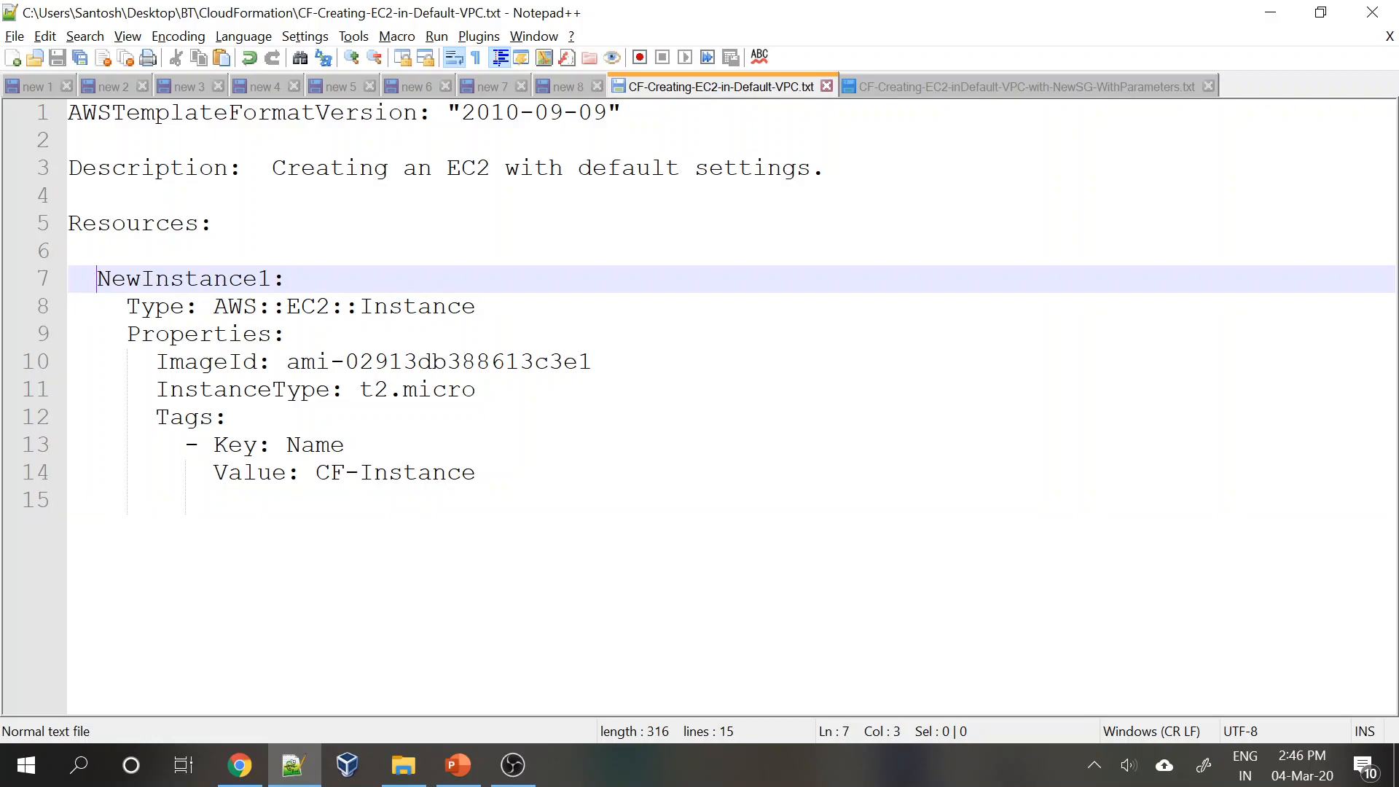
pyautogui.press('Up')
pyautogui.press('Up')
pyautogui.press('Left')
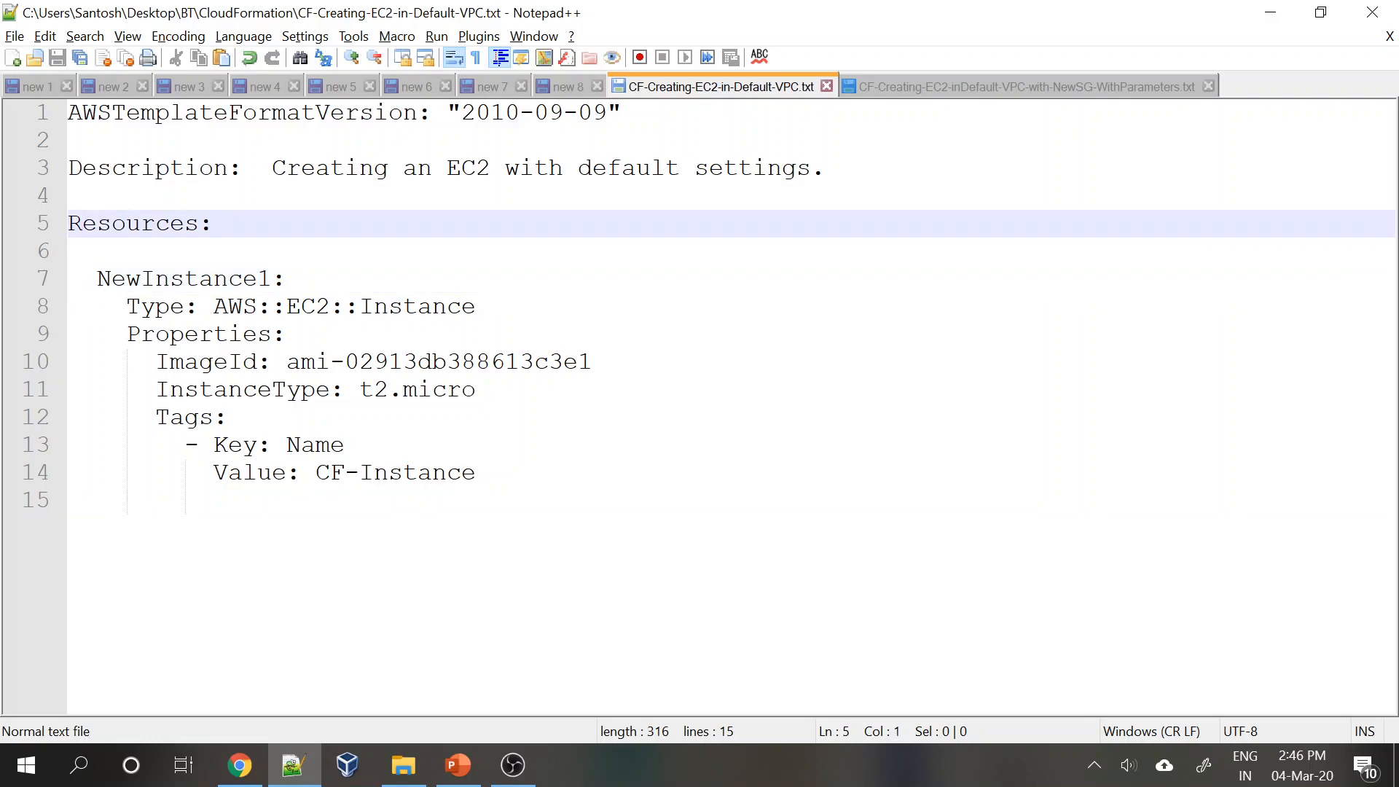
pyautogui.press('Down')
pyautogui.press('Down')
pyautogui.press('Right')
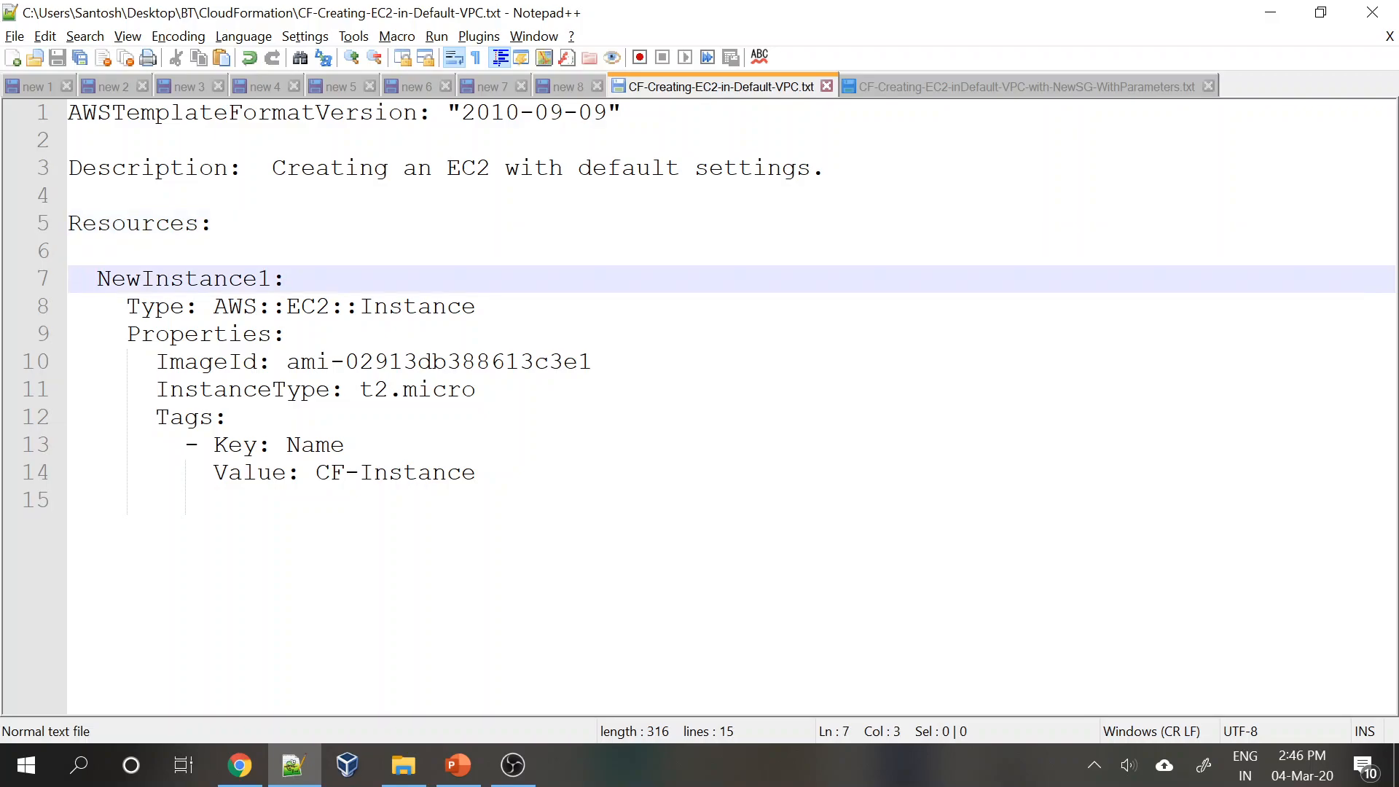
pyautogui.press('Down')
pyautogui.press('Right')
pyautogui.press('Right')
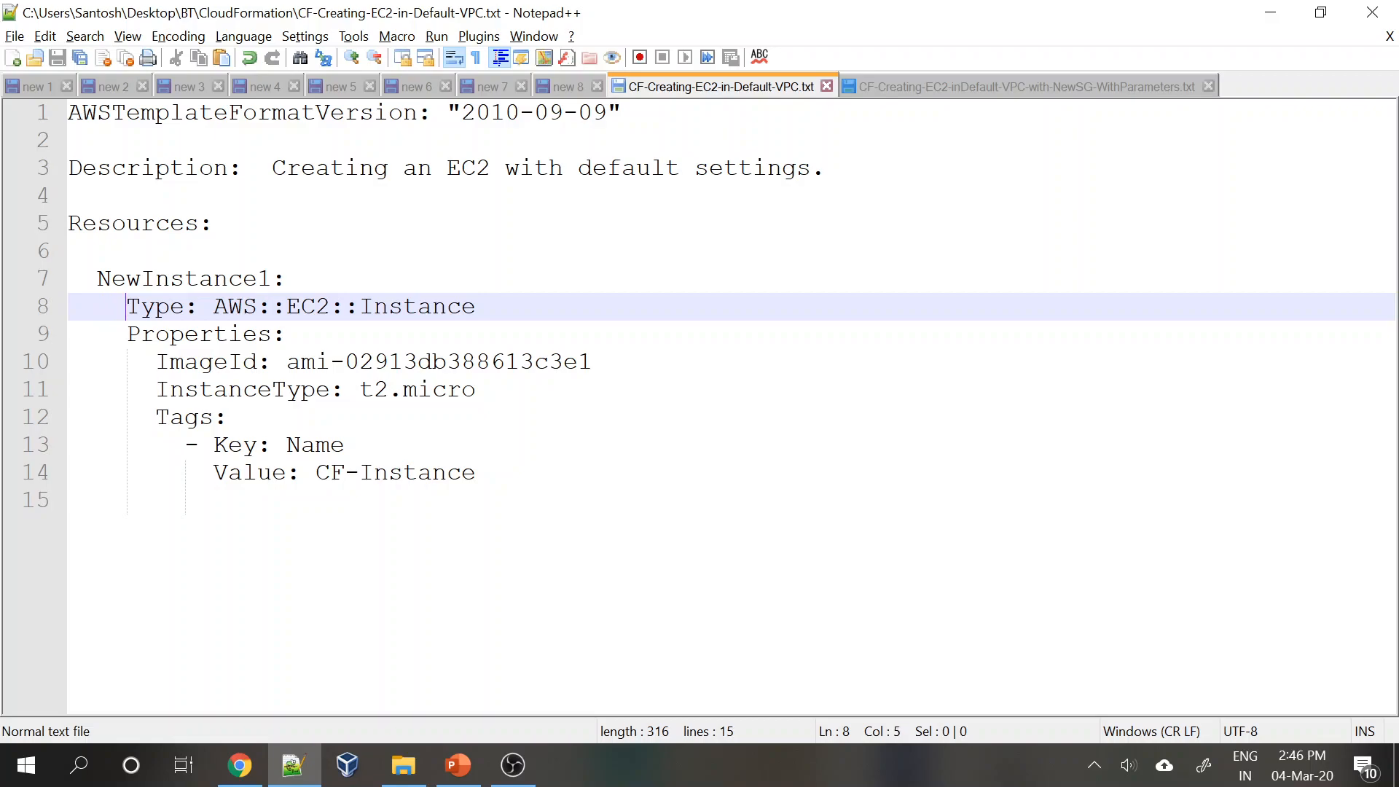
pyautogui.press('Down')
pyautogui.press('Down')
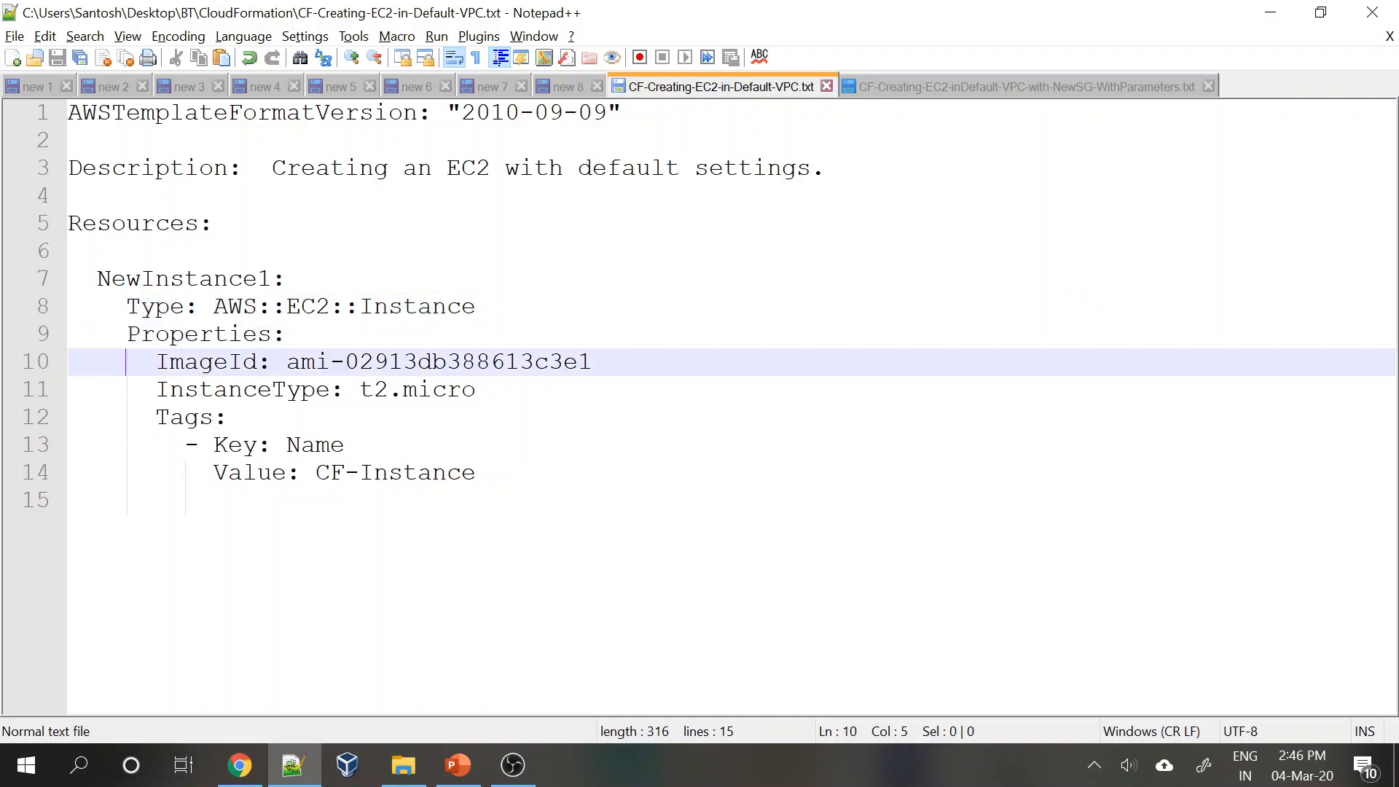
pyautogui.press('Right')
pyautogui.press('Right')
pyautogui.click(155, 500)
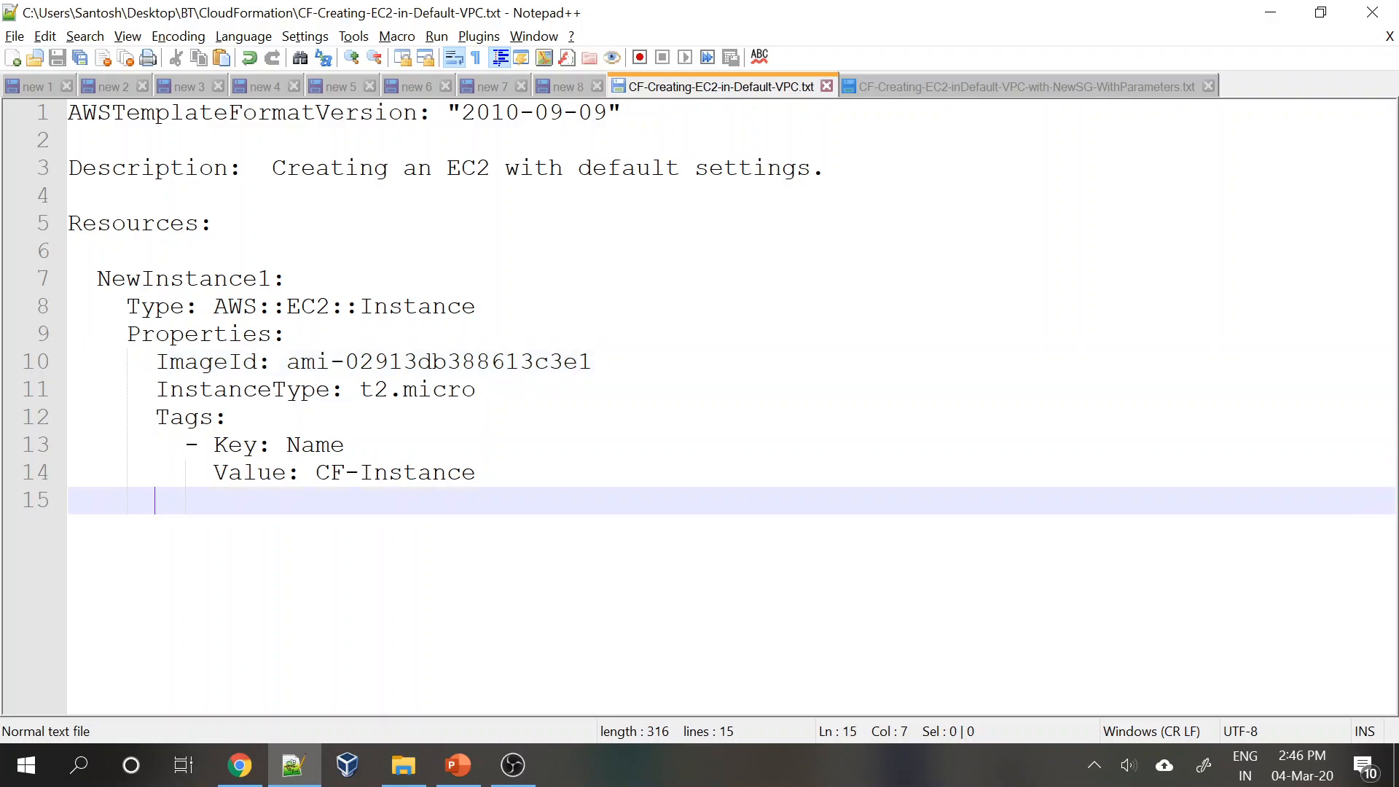
# Highlight the leading spaces before NewInstance1, Type and ImageId to compare their indentation.
pyautogui.click(60, 279)
pyautogui.moveTo(97, 280); pyautogui.dragTo(61, 280)
pyautogui.click(59, 279)
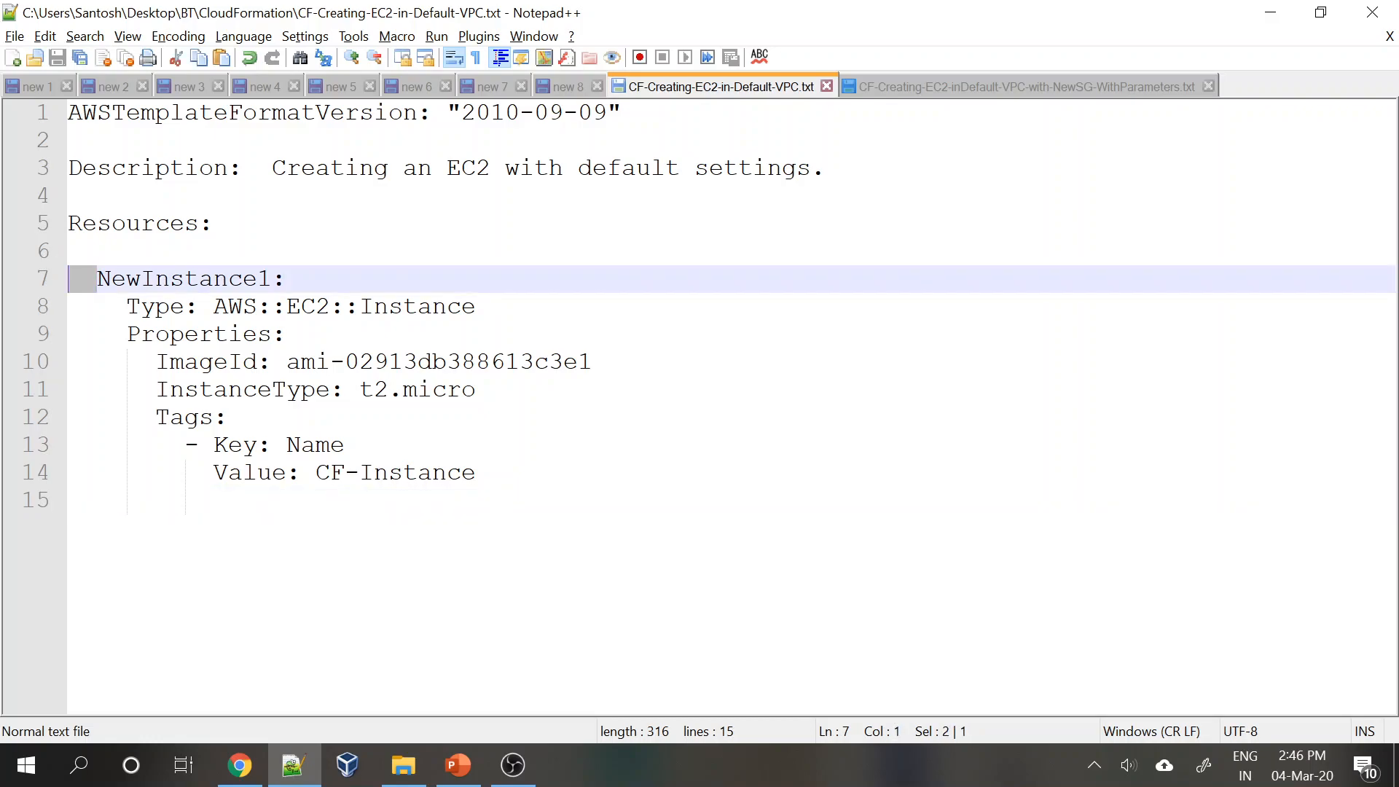
pyautogui.moveTo(127, 307); pyautogui.dragTo(68, 307)
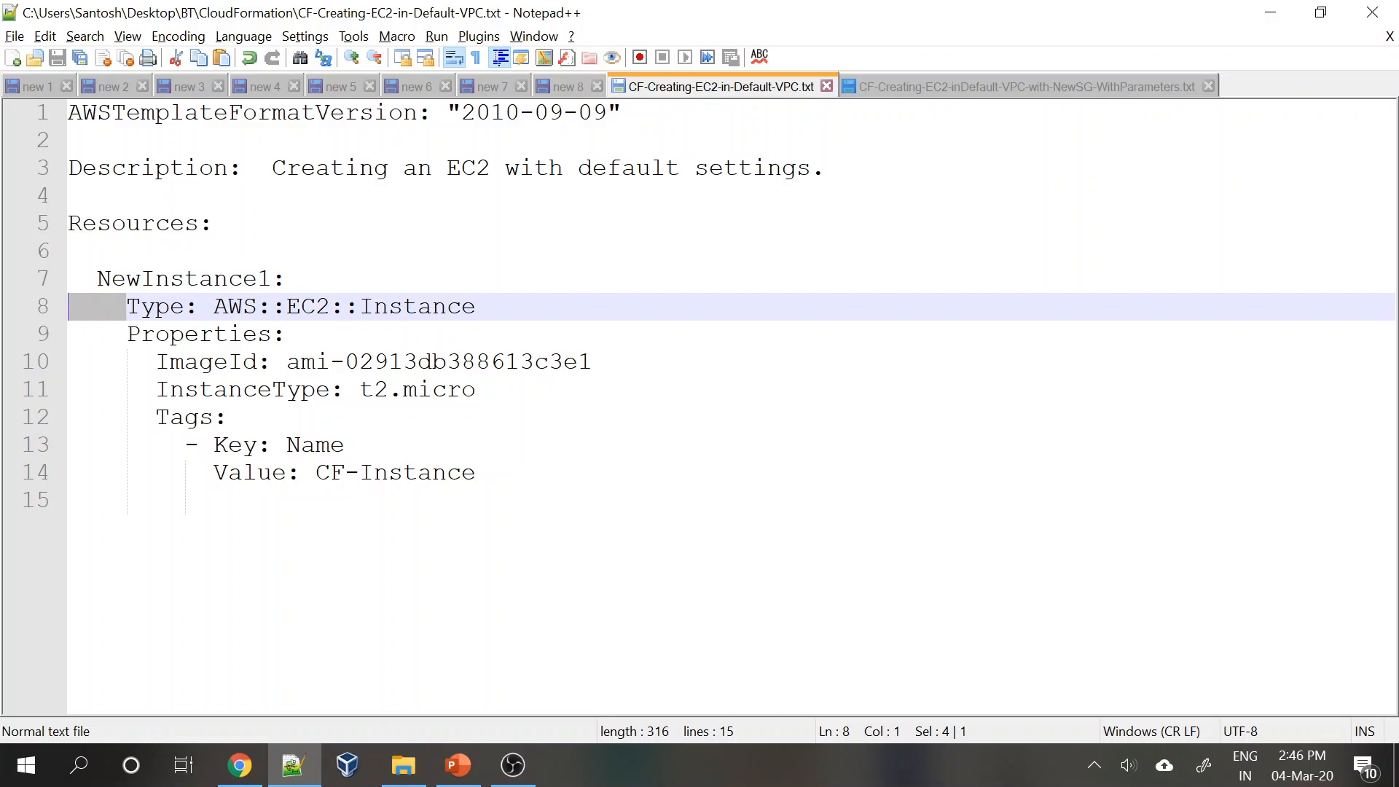
pyautogui.moveTo(156, 362); pyautogui.dragTo(68, 362)
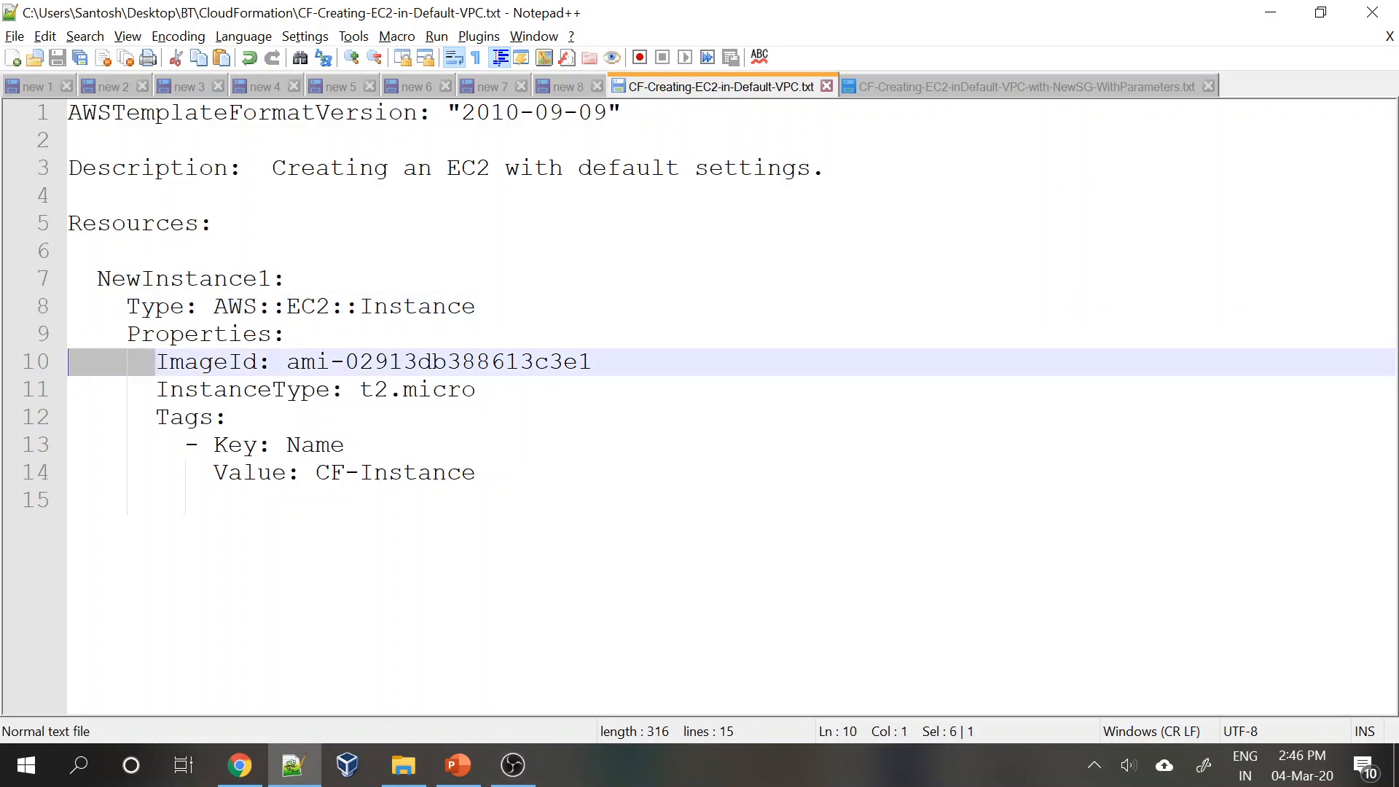
pyautogui.click(156, 500)
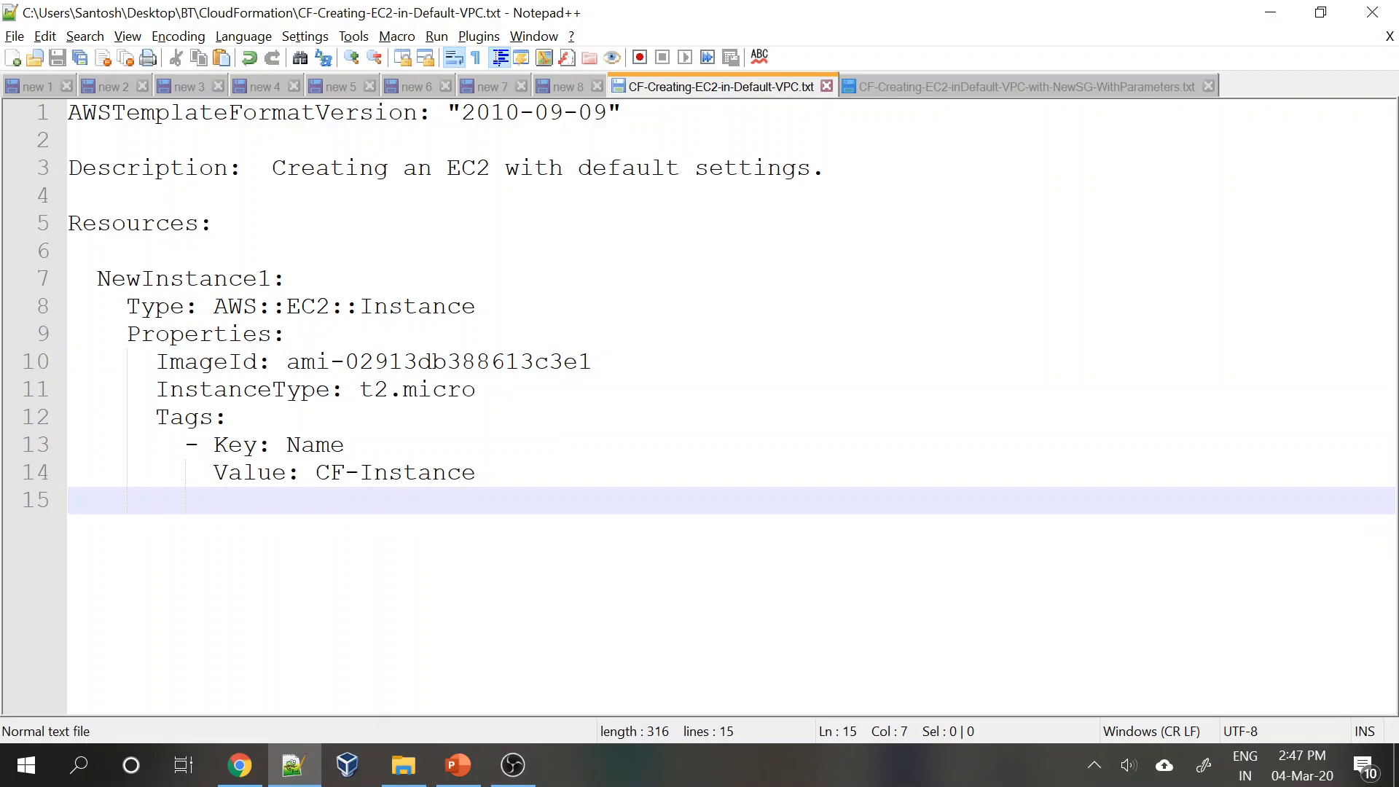
# Switch back to Chrome, name the stack EC2-Creation and continue to the stack options.
pyautogui.click(235, 774)
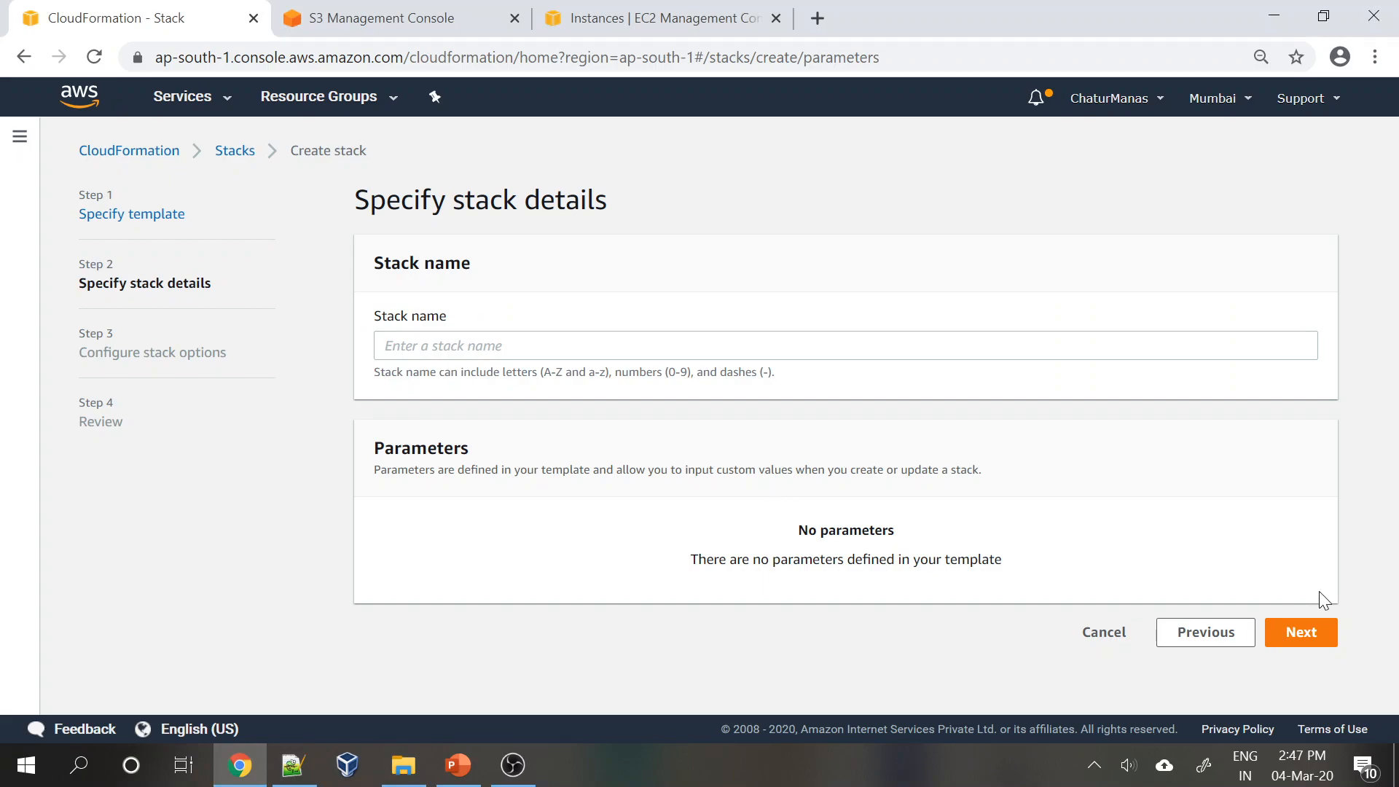
pyautogui.click(385, 346)
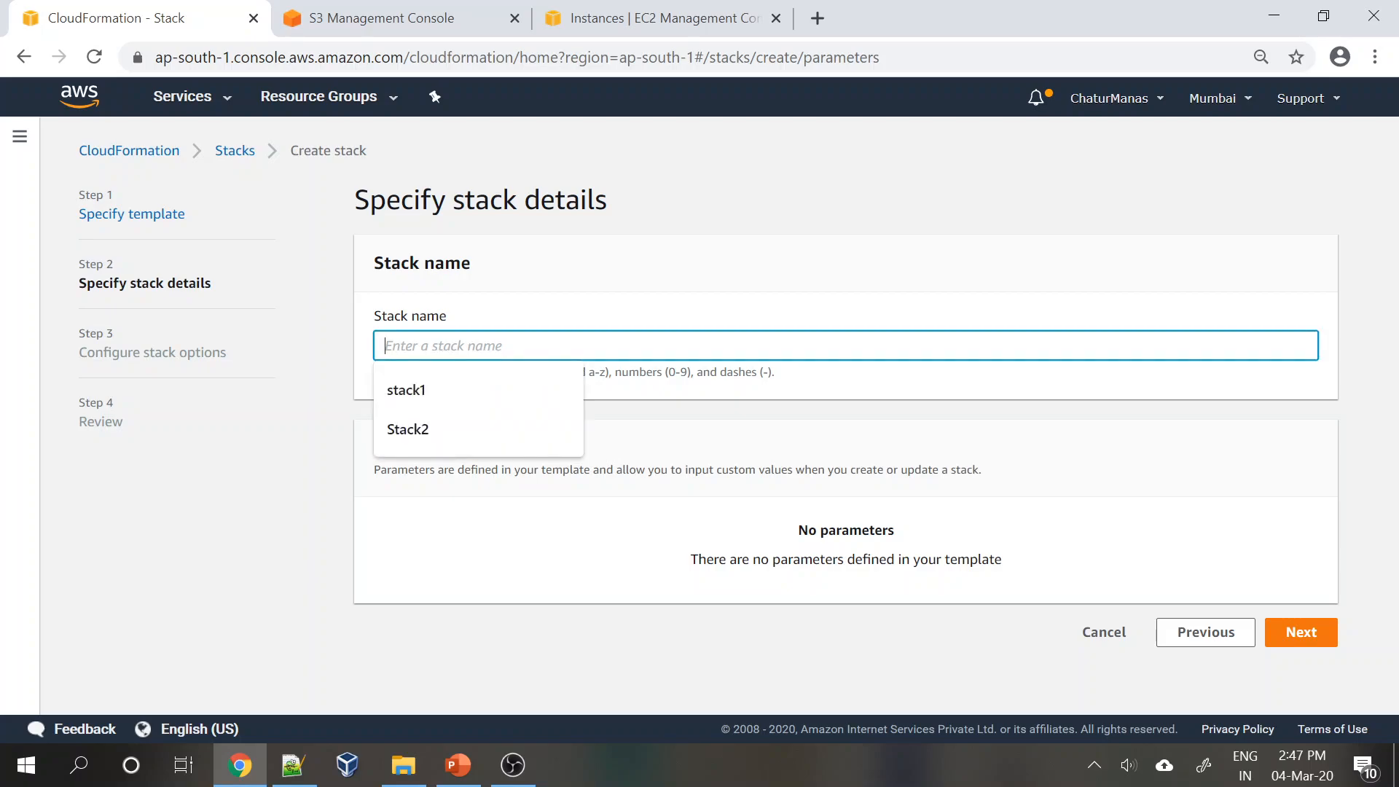
pyautogui.click(699, 302)
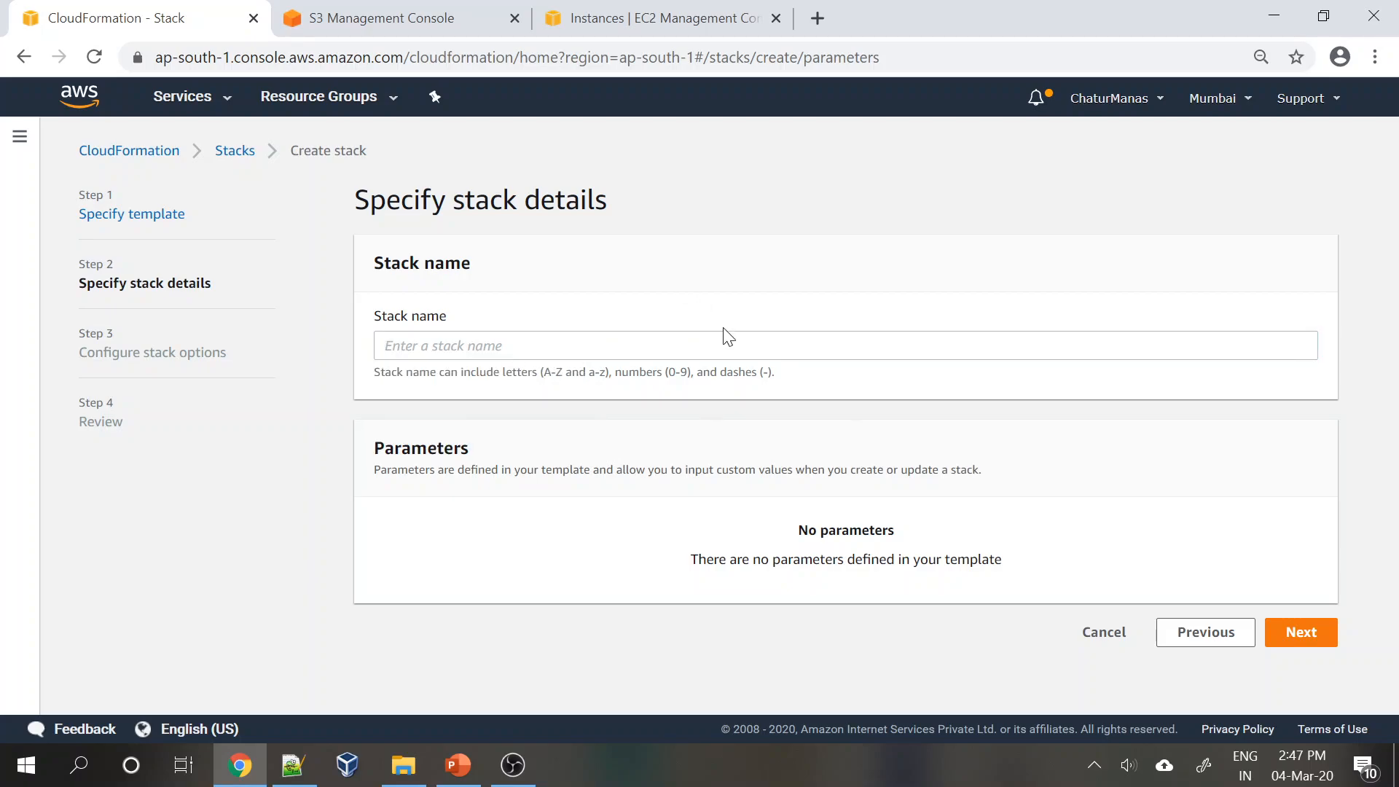
pyautogui.click(514, 345)
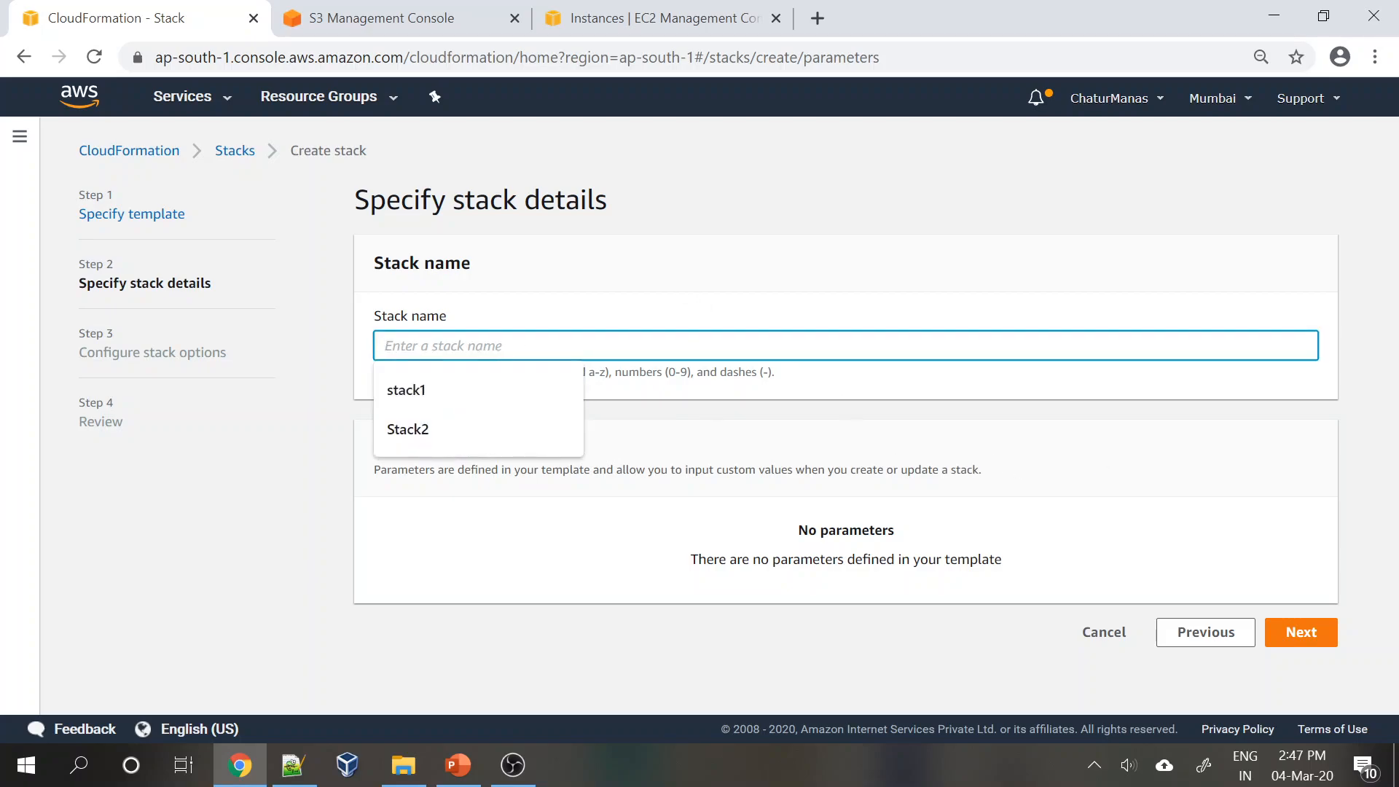
pyautogui.write('EC2')
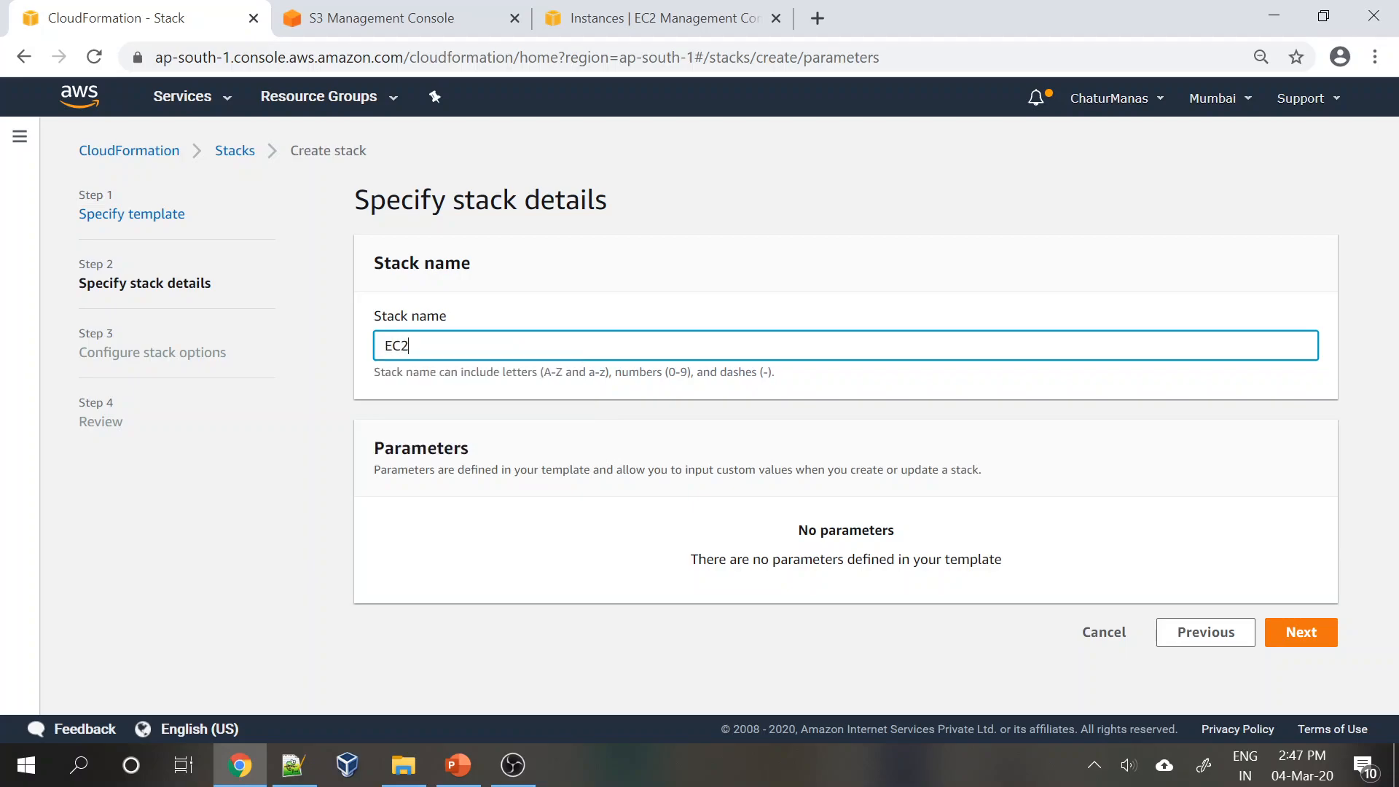
pyautogui.write('-Creation')
pyautogui.click(1294, 634)
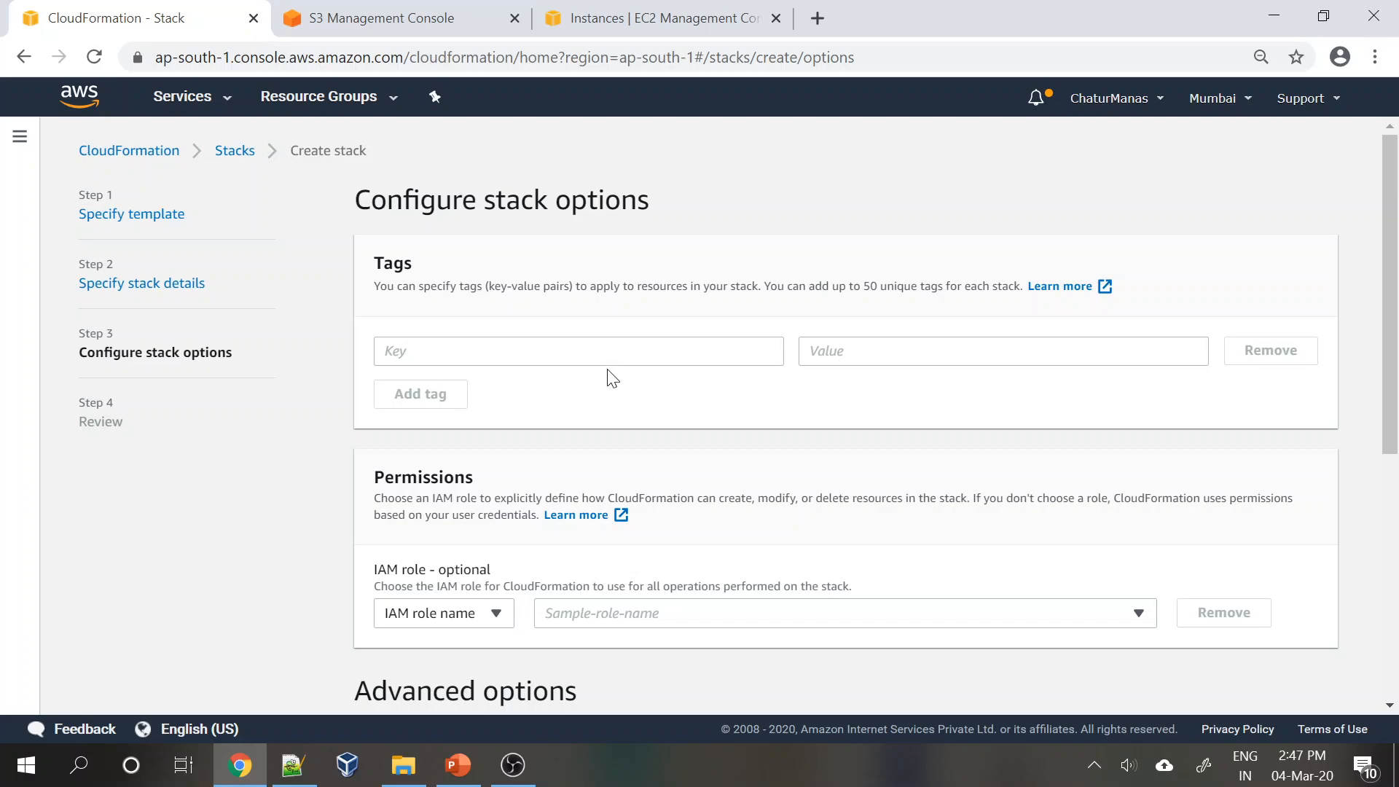
# Add a stack tag with the key Name and the value CF-Resources.
pyautogui.click(579, 351)
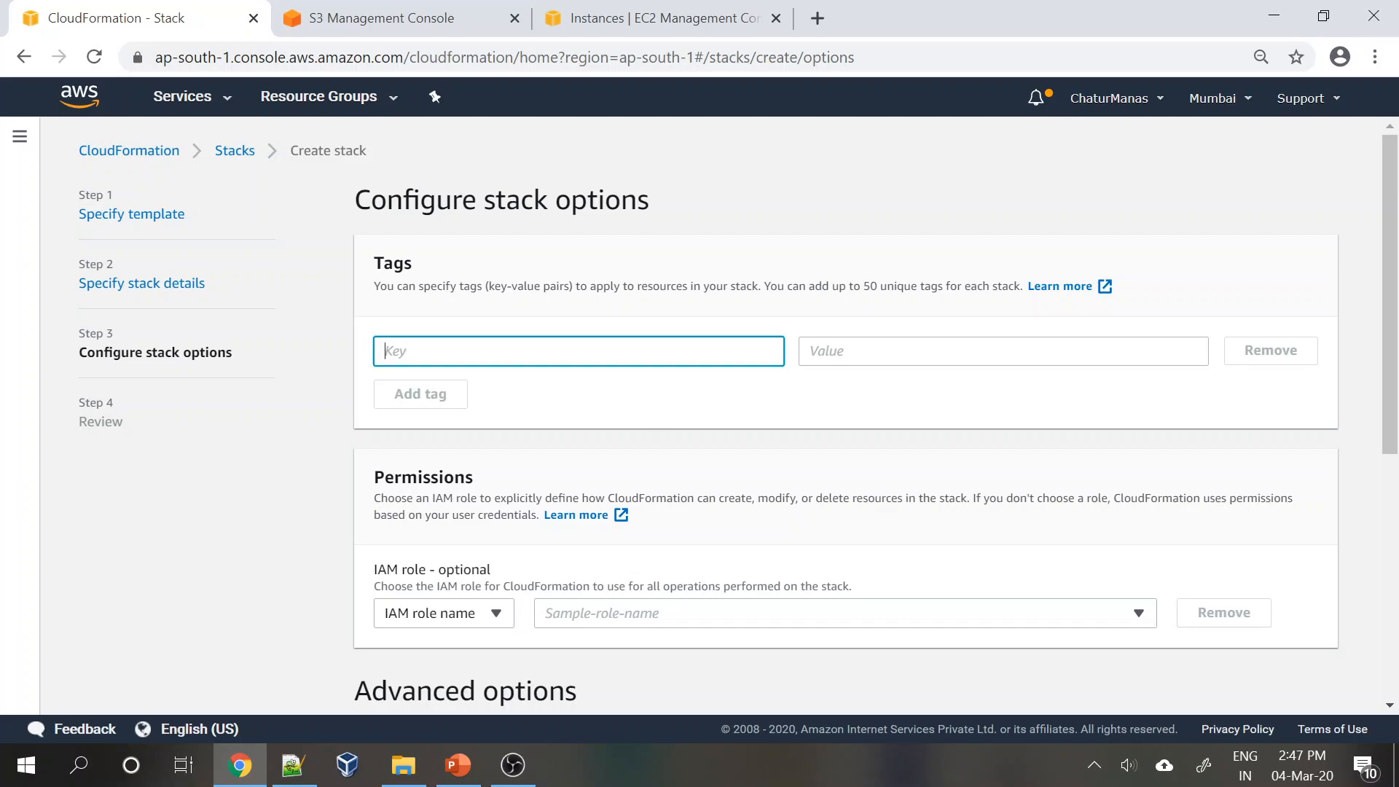
pyautogui.press('Tab')
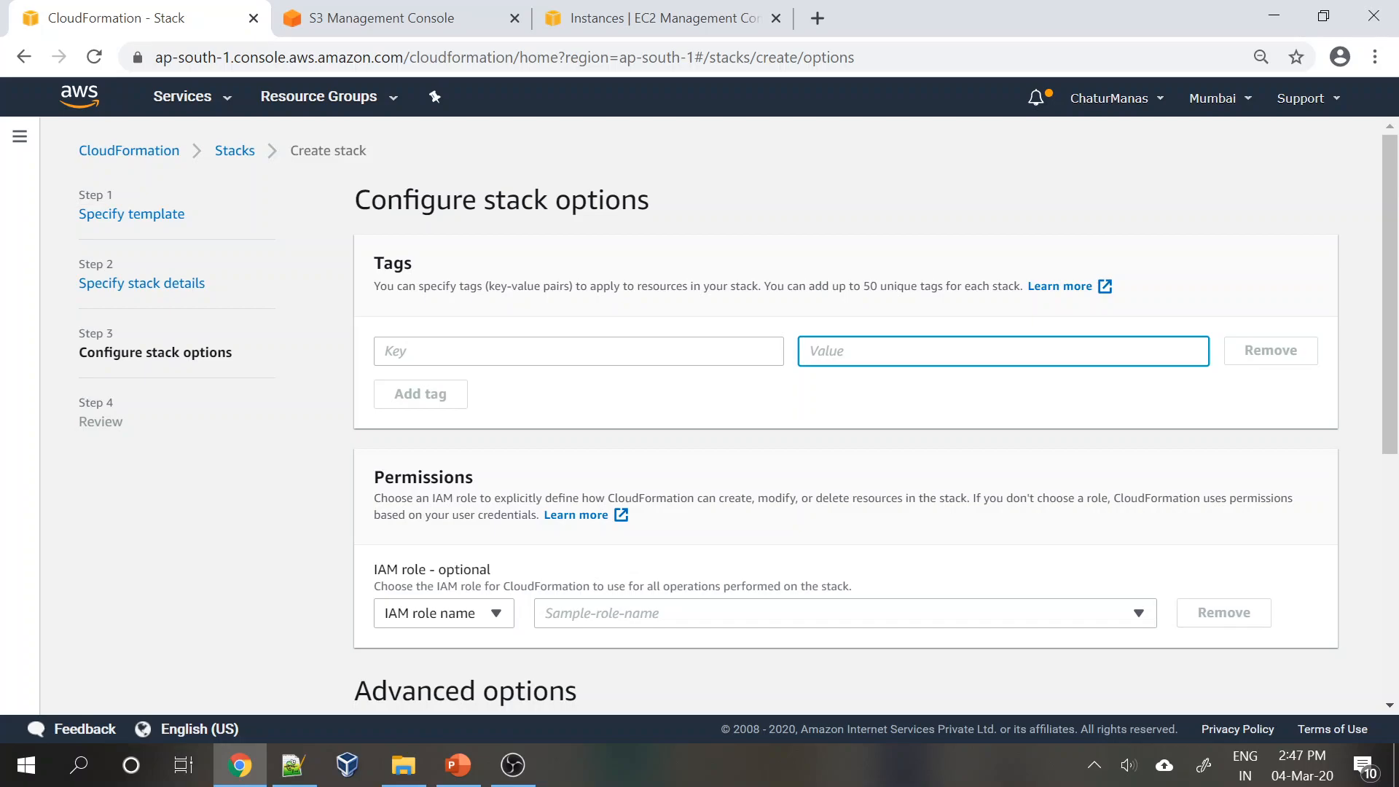
pyautogui.click(766, 353)
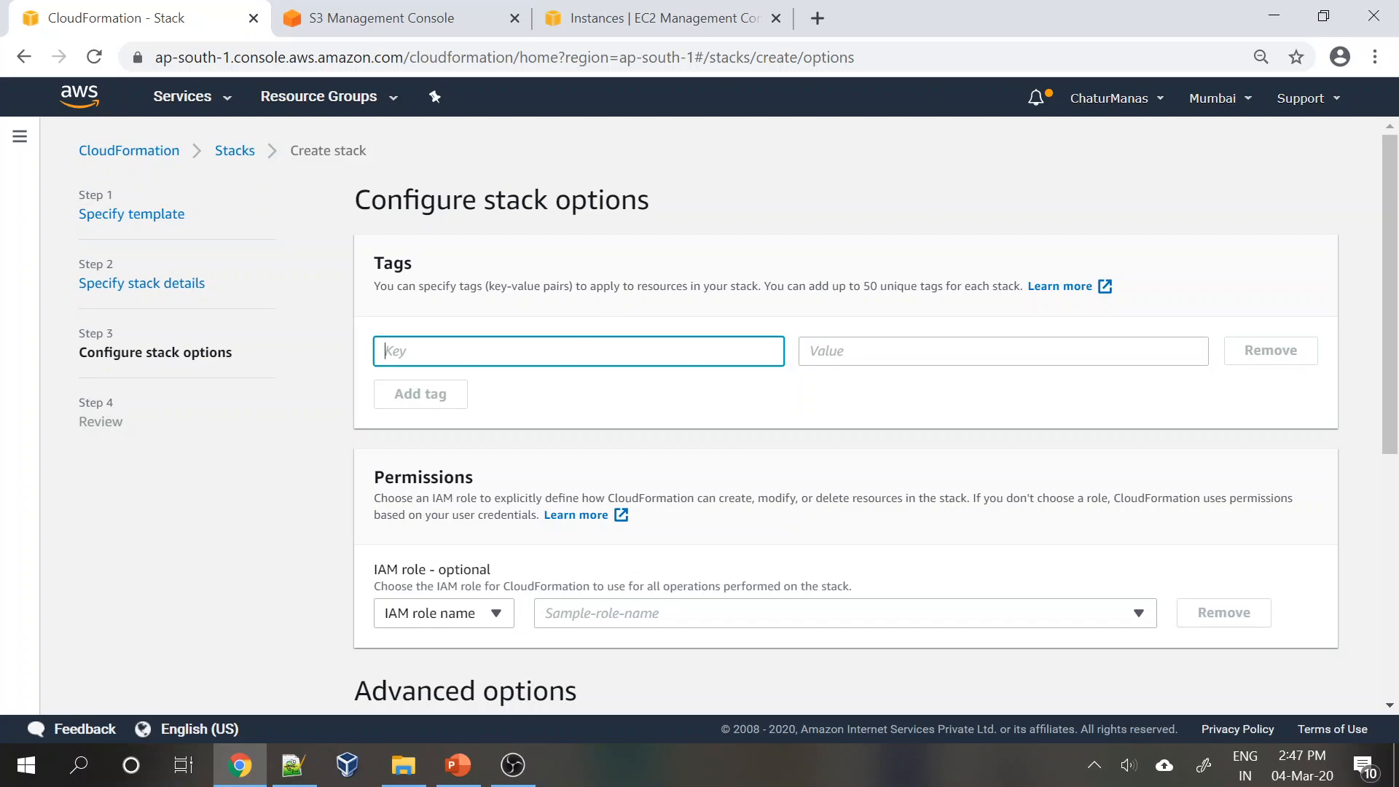
pyautogui.press('Tab')
pyautogui.hotkey('shift', 'Tab')
pyautogui.write('Name')
pyautogui.press('Tab')
pyautogui.write('CF')
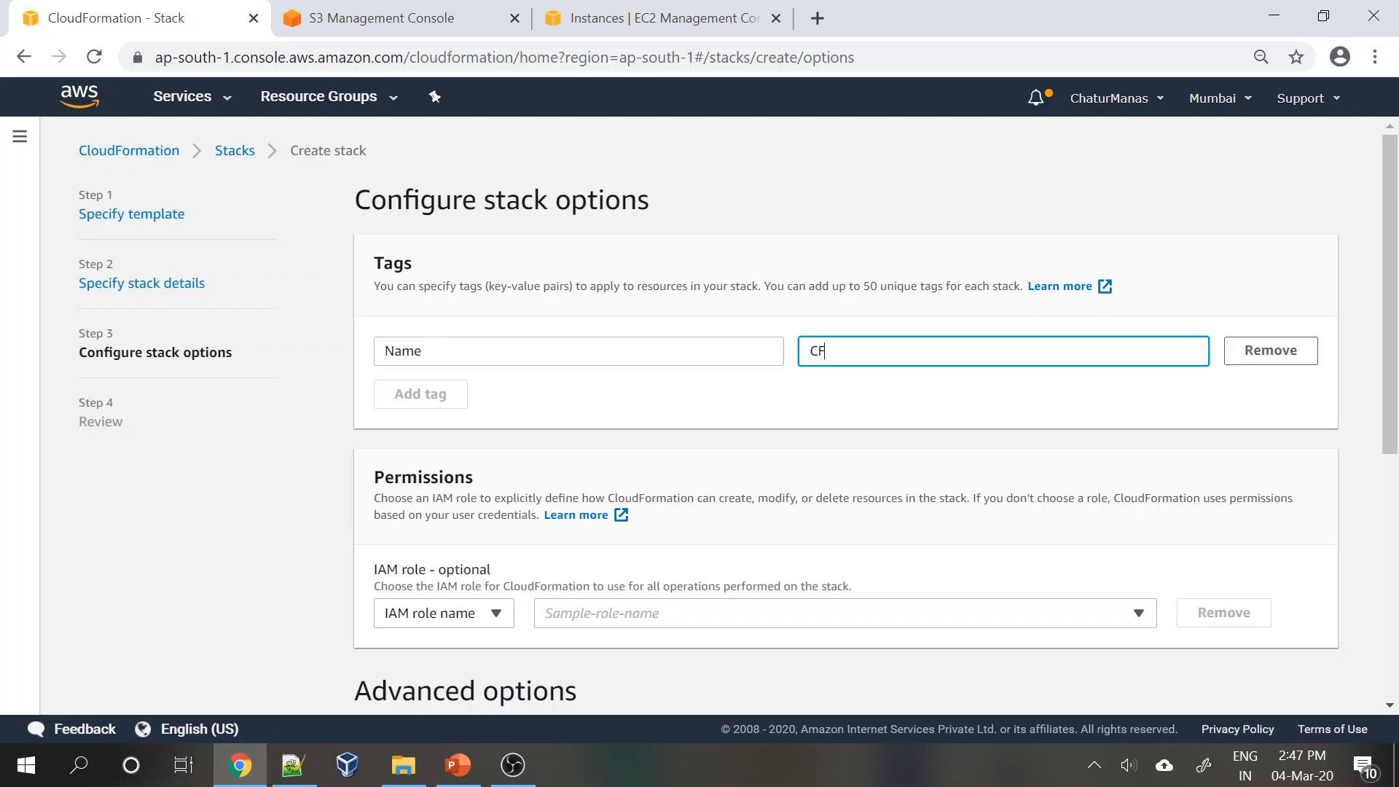
pyautogui.write('-Resources')
# Look through the stack policy choices for entering a policy or uploading a file, and keep No stack policy.
pyautogui.scroll(-3, 892, 479)
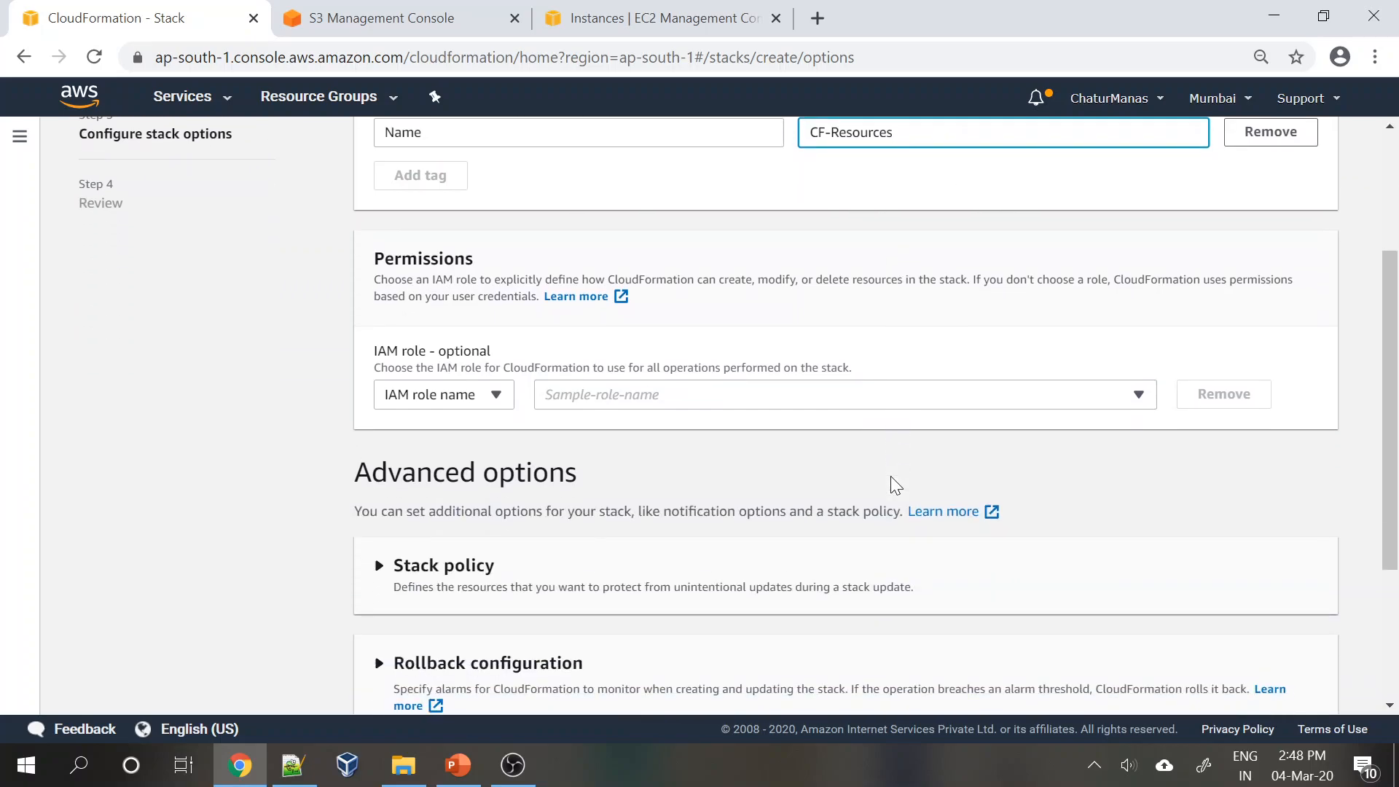
pyautogui.scroll(3, 892, 478)
pyautogui.scroll(-3, 891, 476)
pyautogui.scroll(-3, 794, 477)
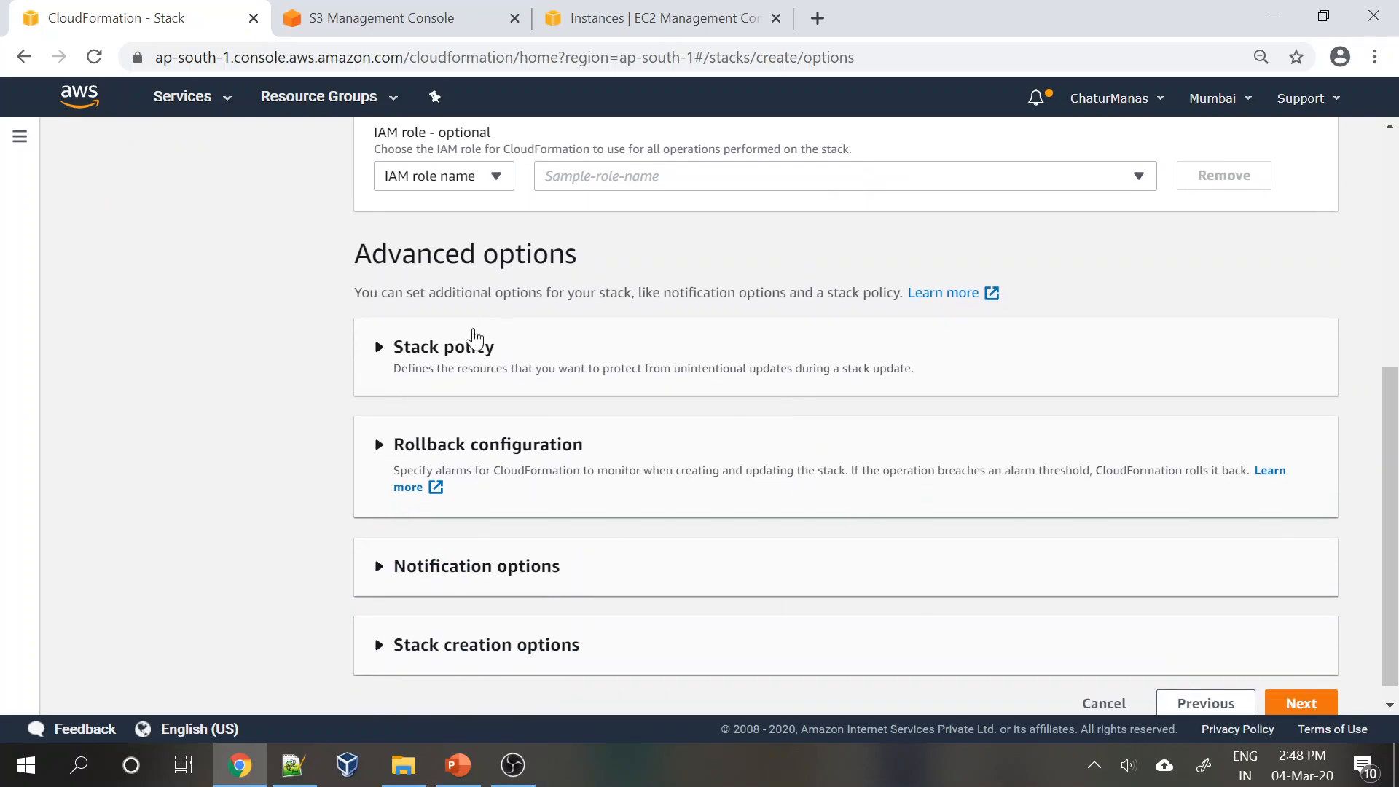
pyautogui.click(380, 351)
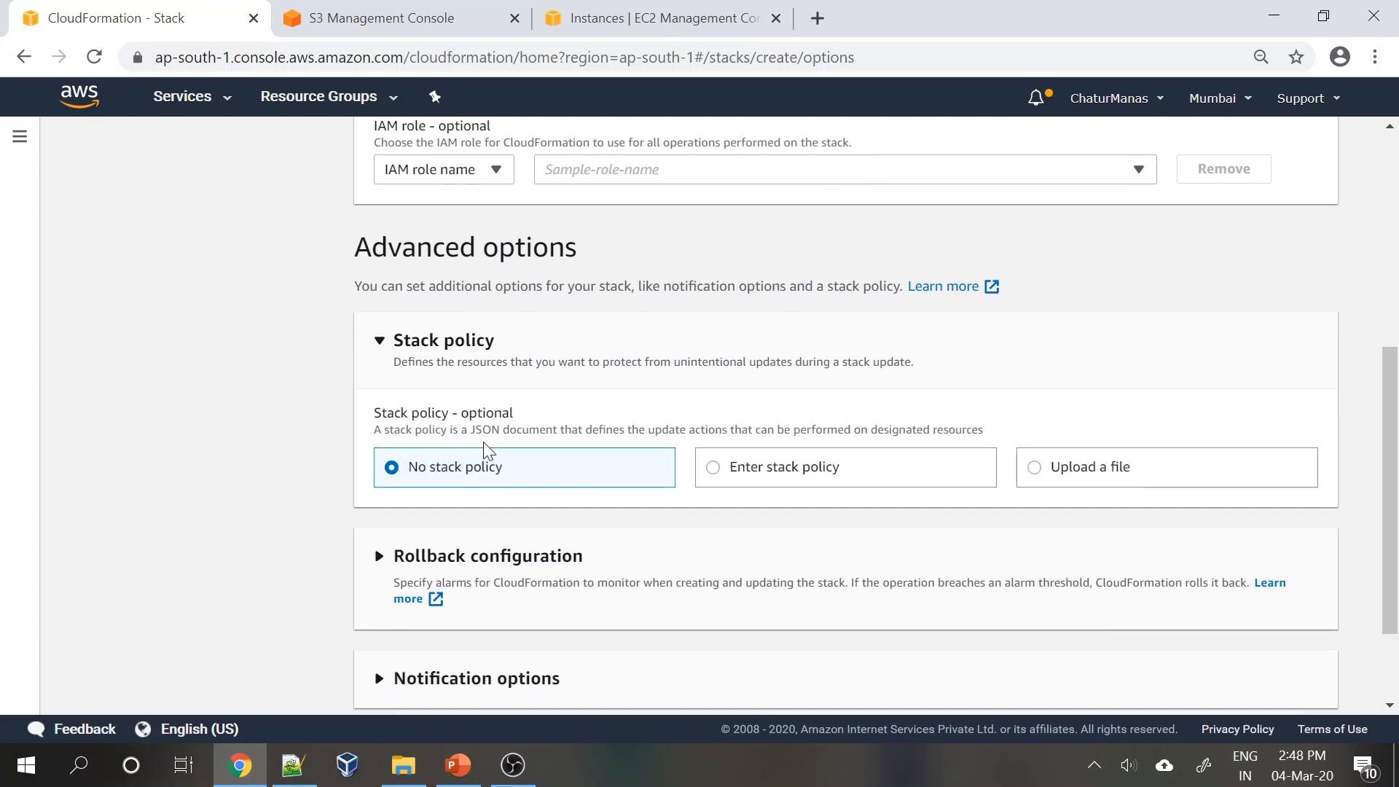
pyautogui.scroll(-2, 484, 453)
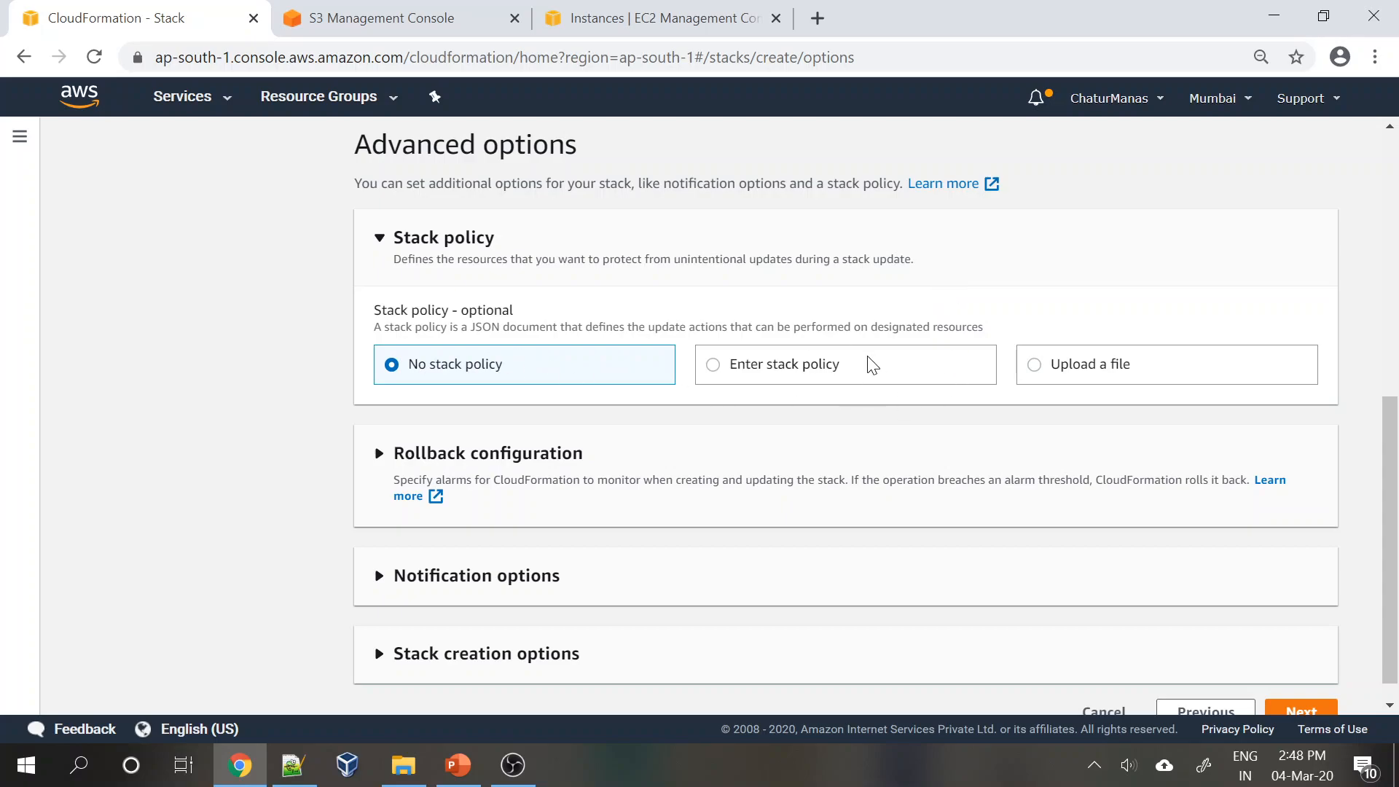
pyautogui.click(714, 364)
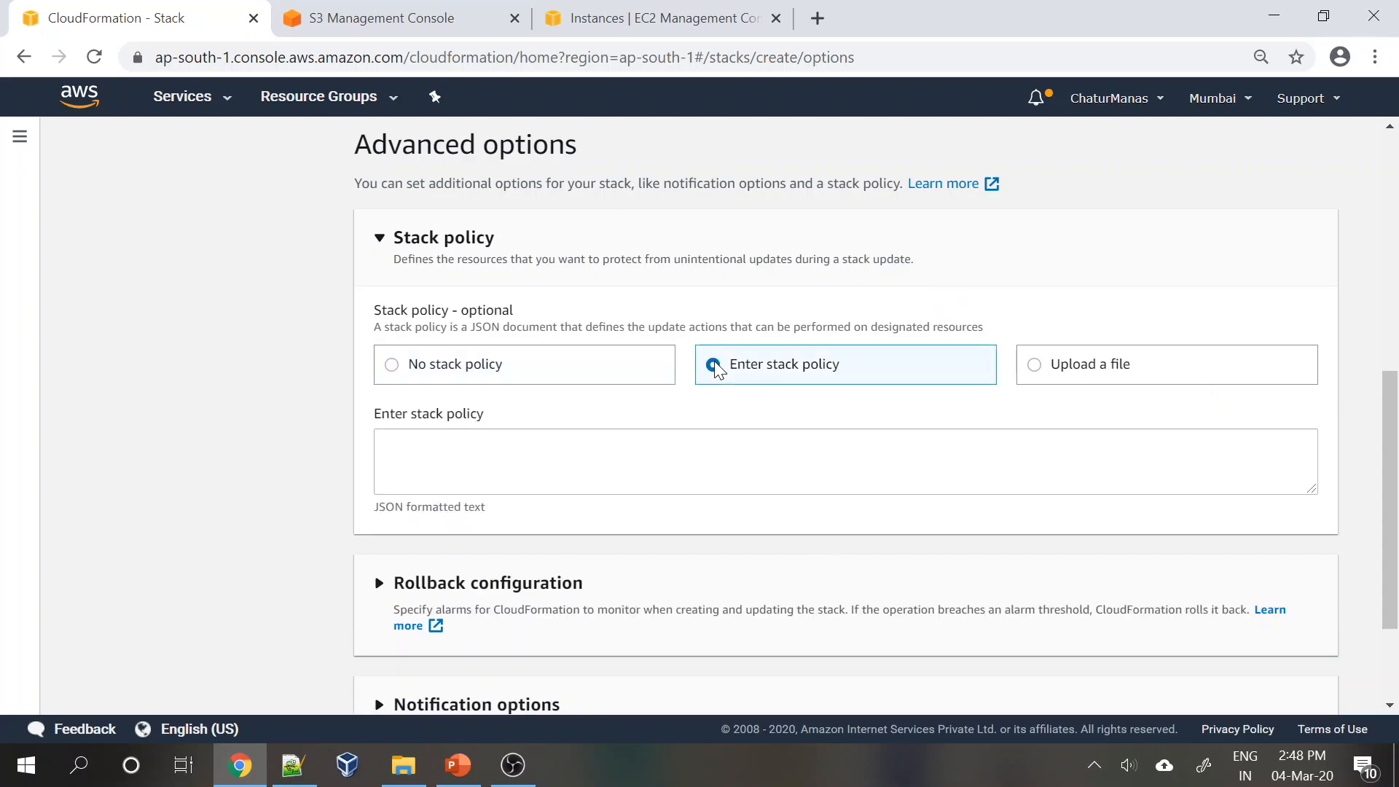
pyautogui.click(1045, 368)
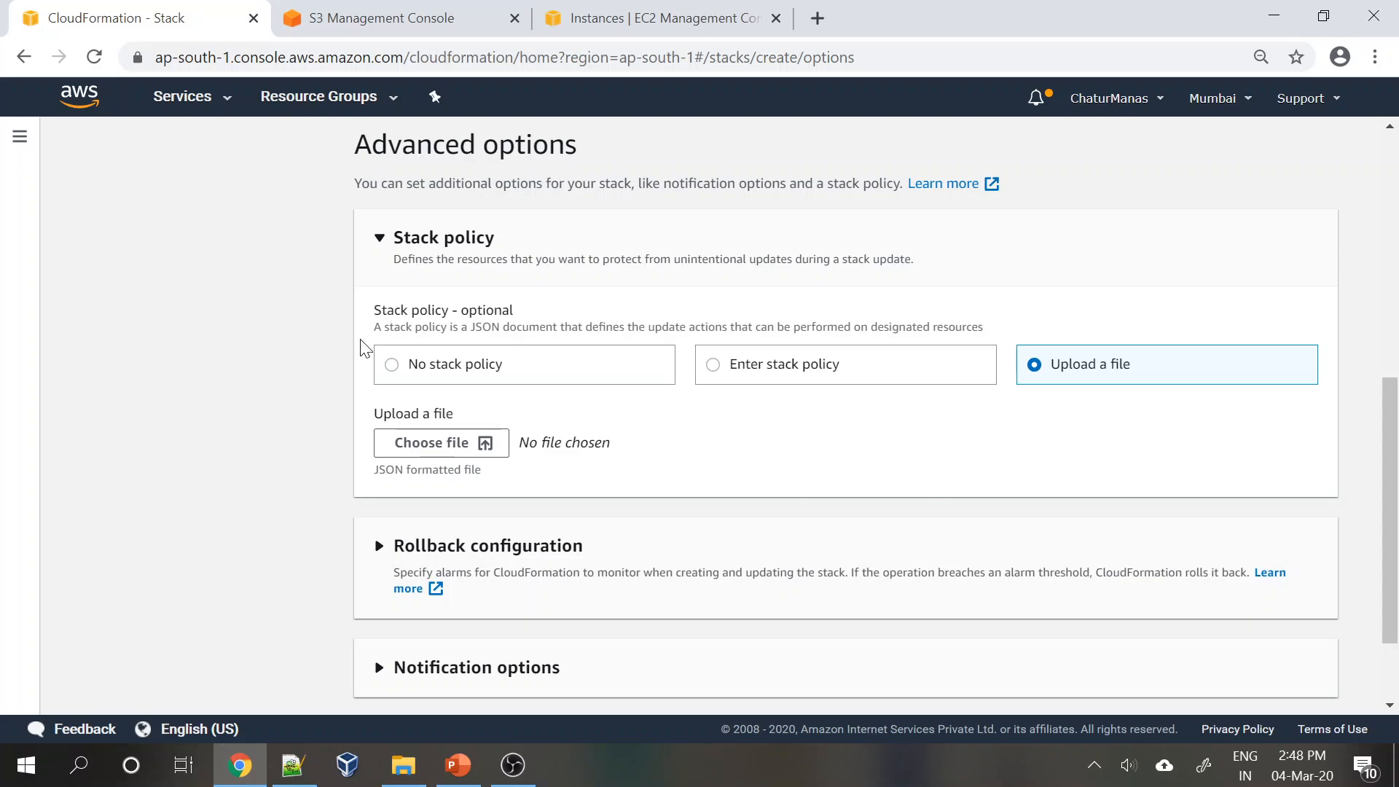
pyautogui.click(398, 368)
pyautogui.scroll(-1, 530, 464)
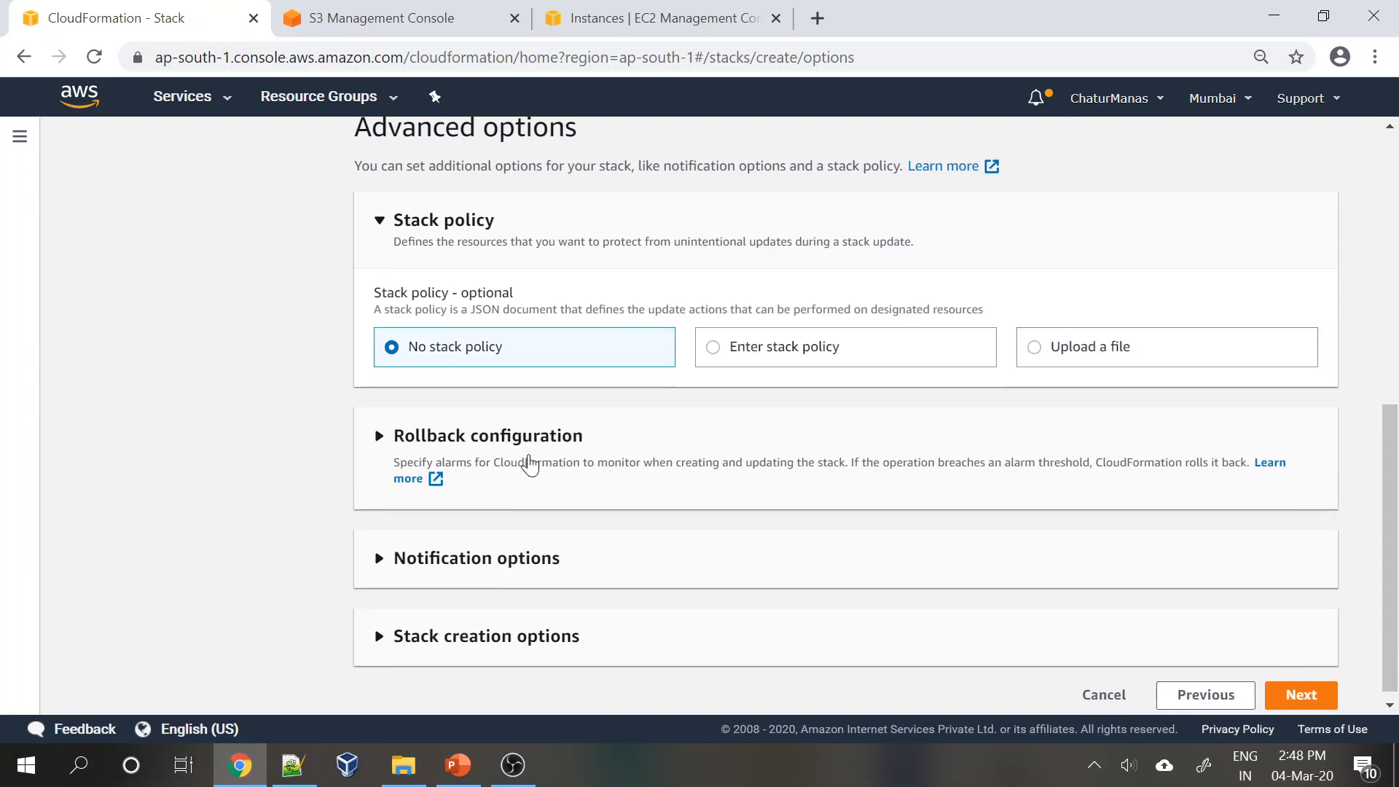
# Look through the rollback configuration's monitoring time and CloudWatch alarm fields, leave them empty and collapse the section.
pyautogui.click(381, 431)
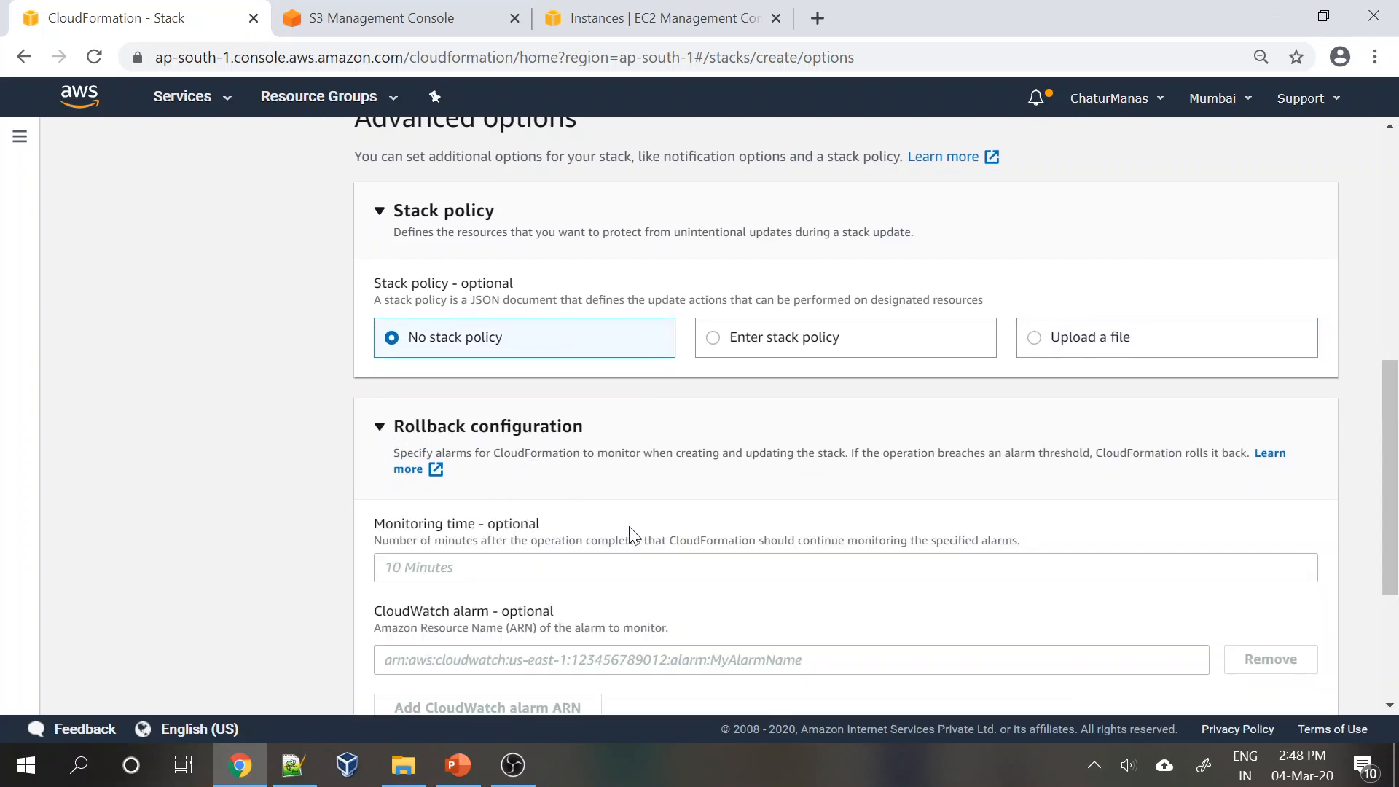
pyautogui.scroll(-3, 631, 536)
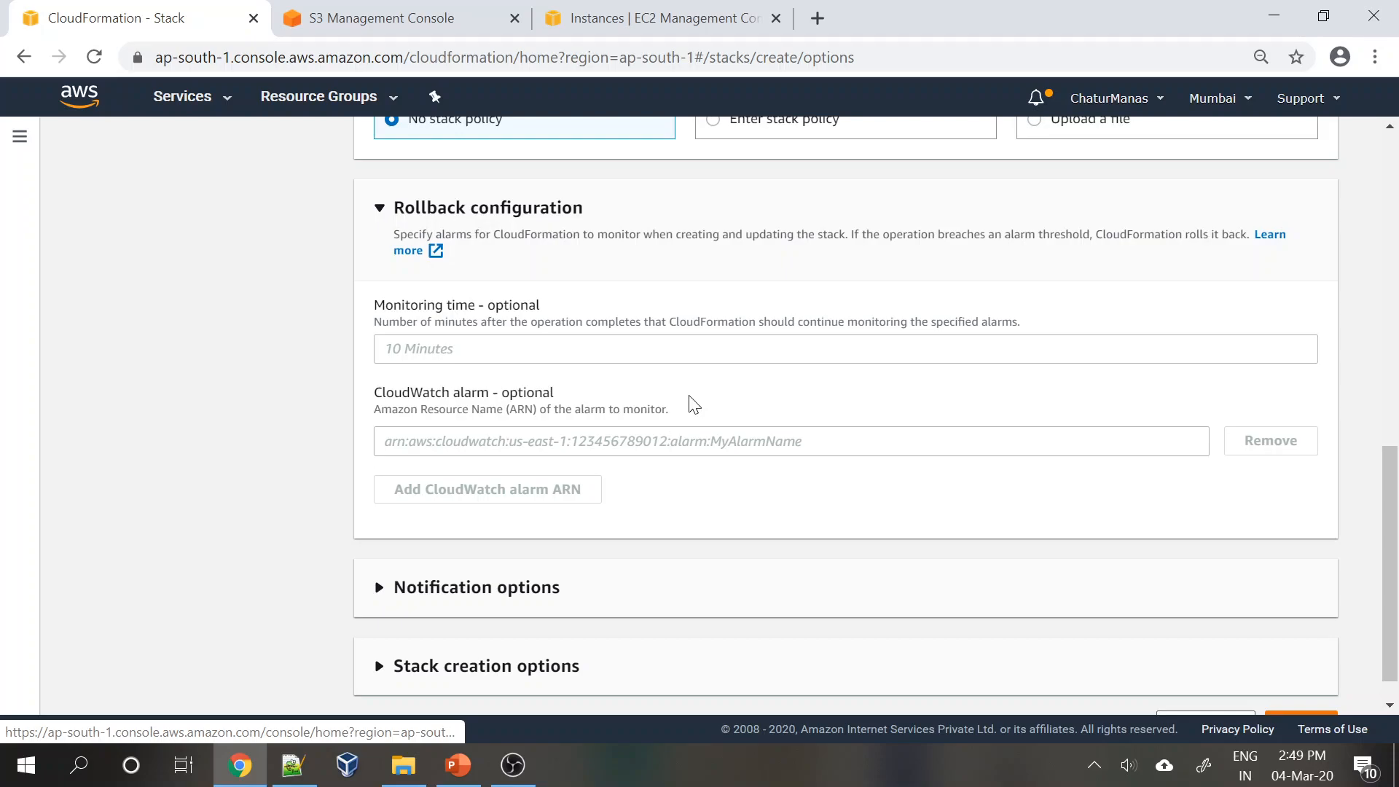
pyautogui.click(692, 349)
pyautogui.click(862, 478)
pyautogui.click(378, 208)
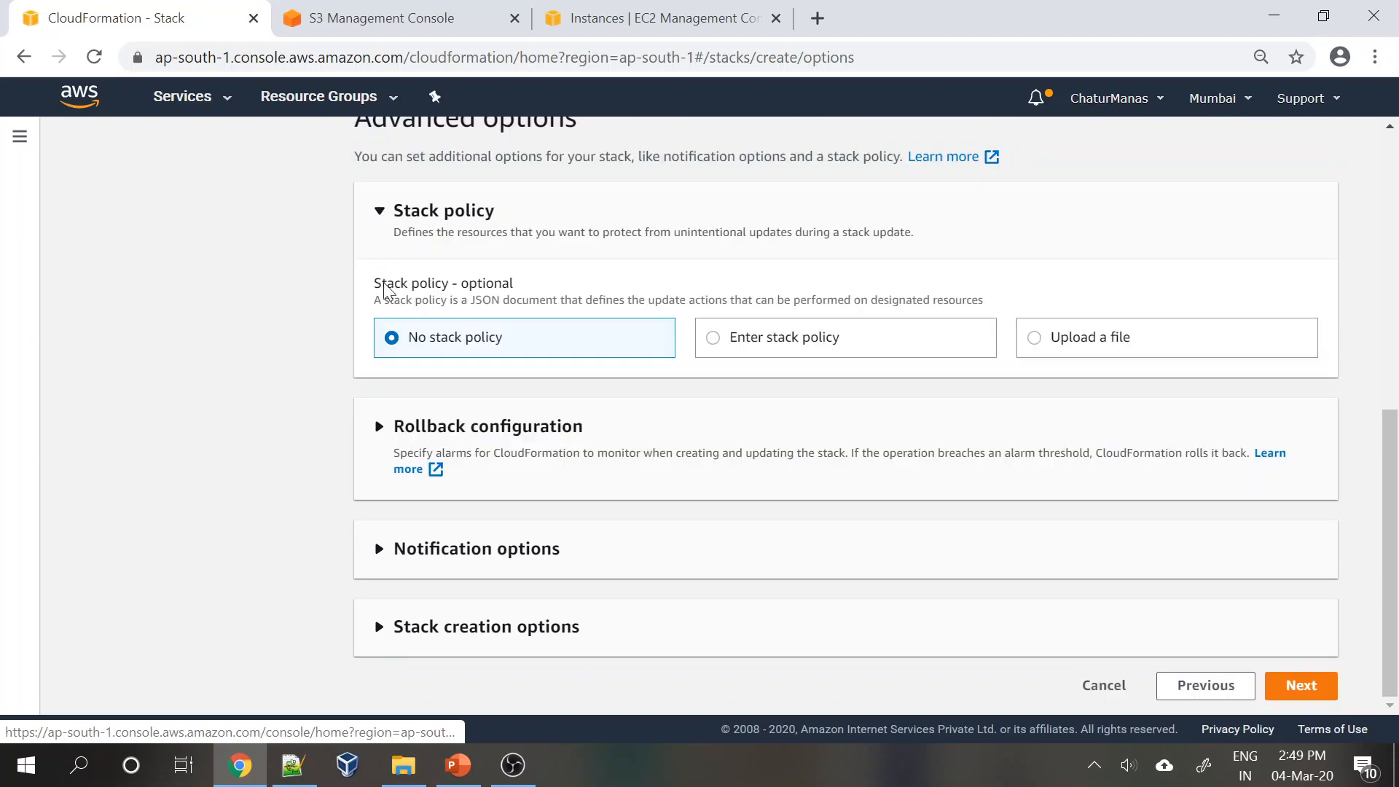
# Check the notification options for an SNS topic, leave the topic unspecified, and collapse the notification and stack policy sections.
pyautogui.click(376, 560)
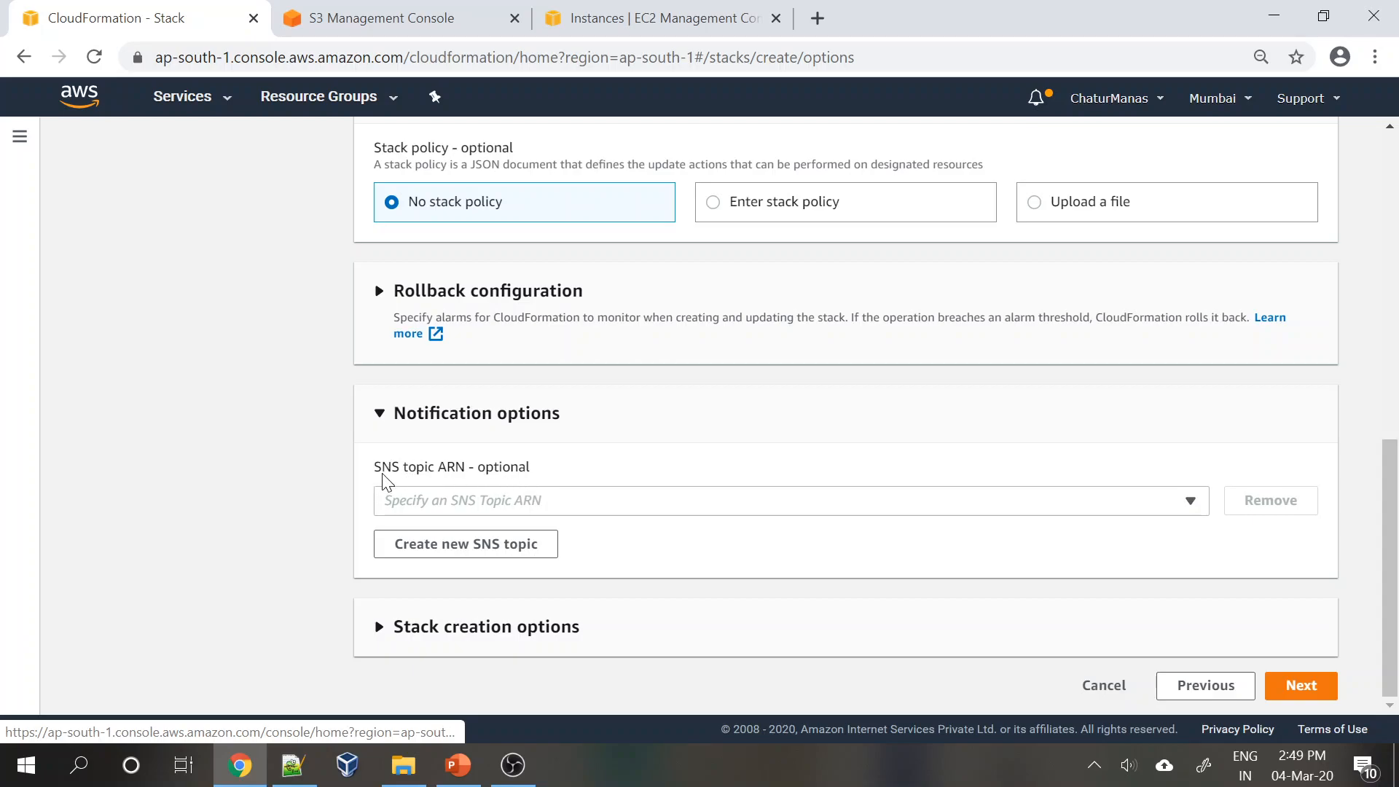
pyautogui.click(1126, 510)
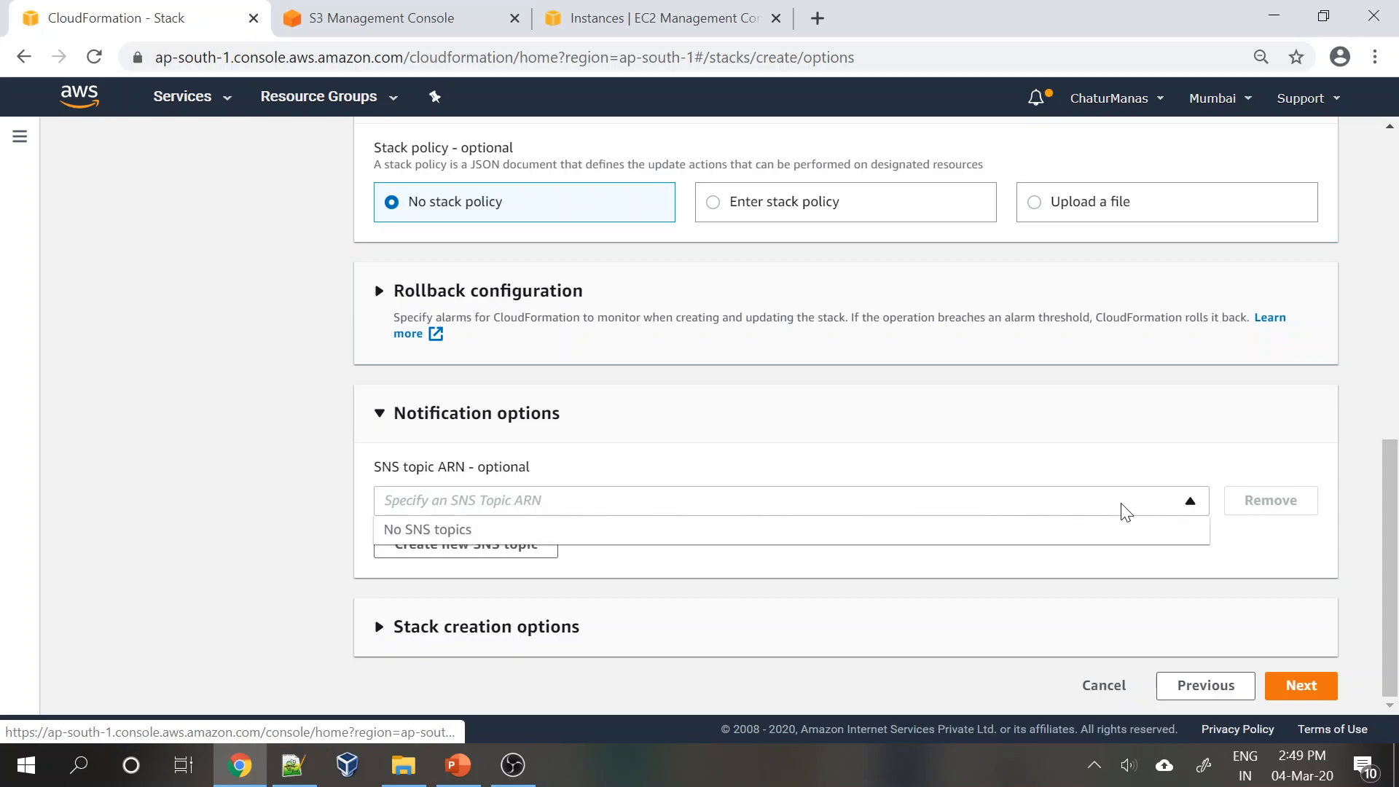
pyautogui.click(885, 438)
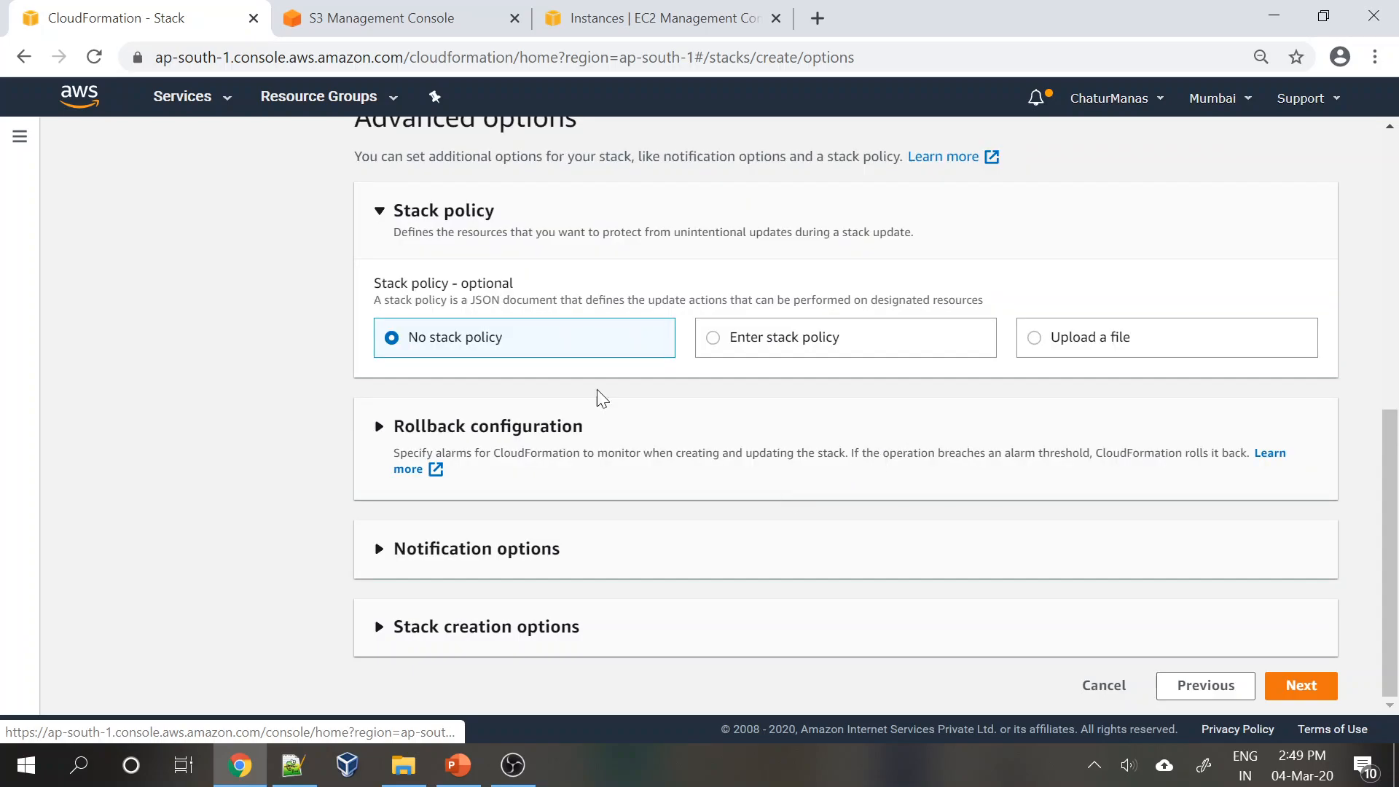
pyautogui.click(381, 214)
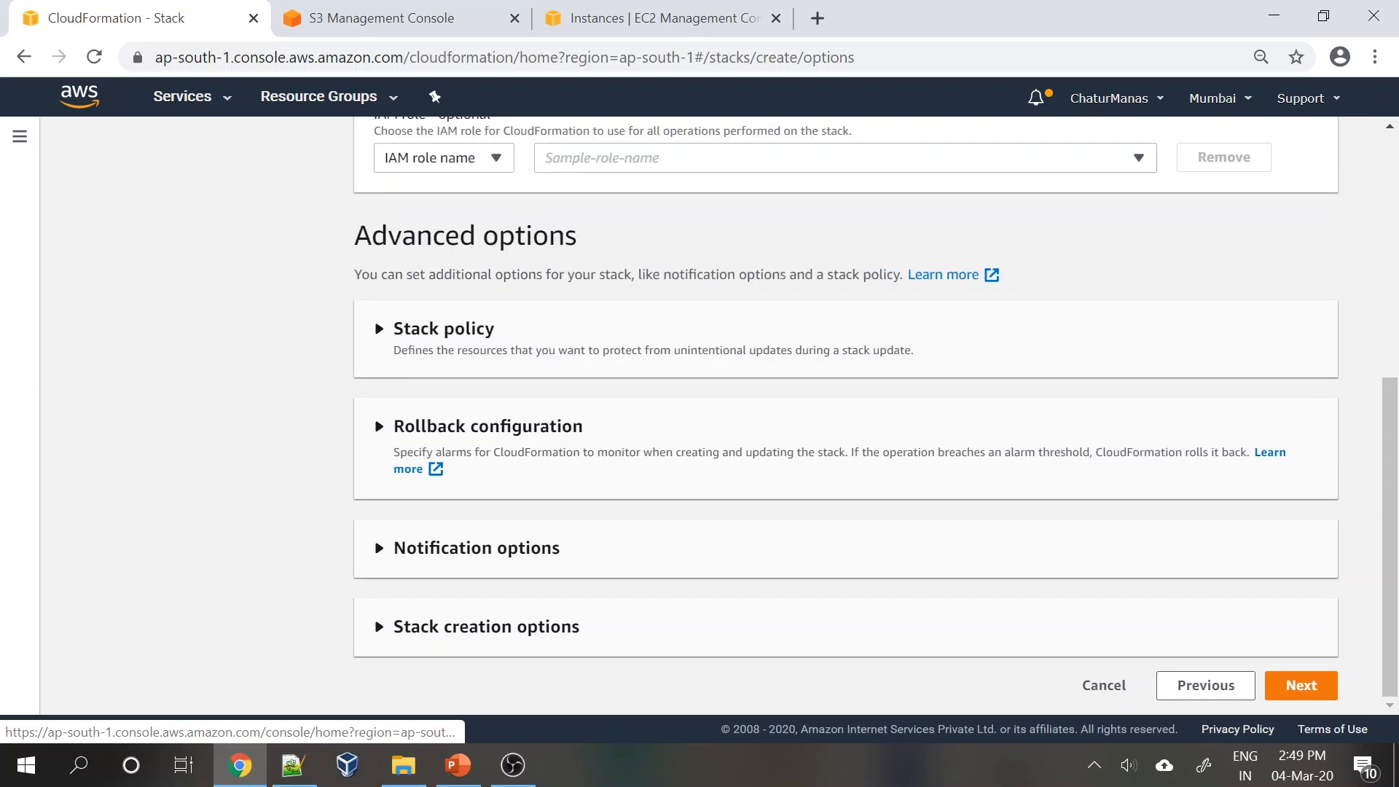
pyautogui.click(391, 551)
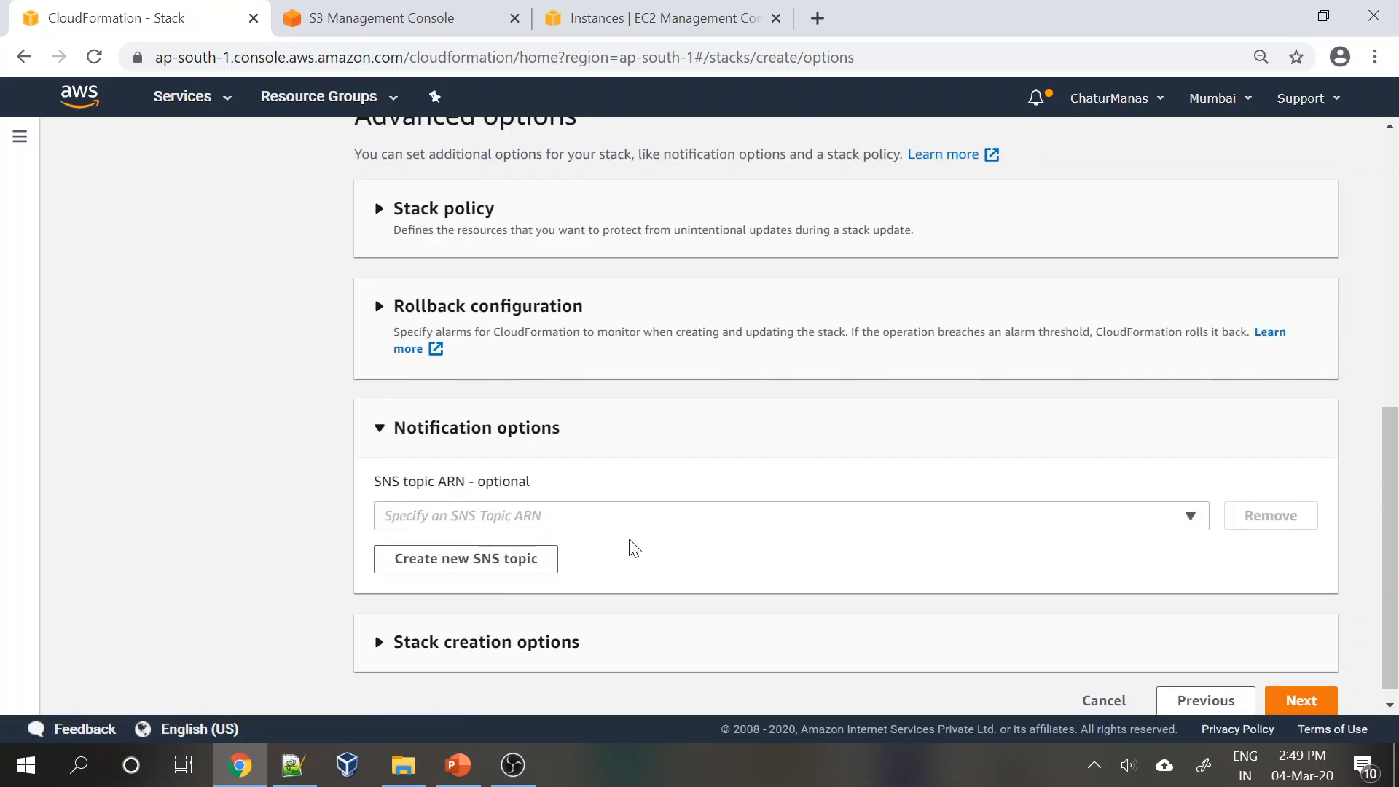
pyautogui.click(381, 413)
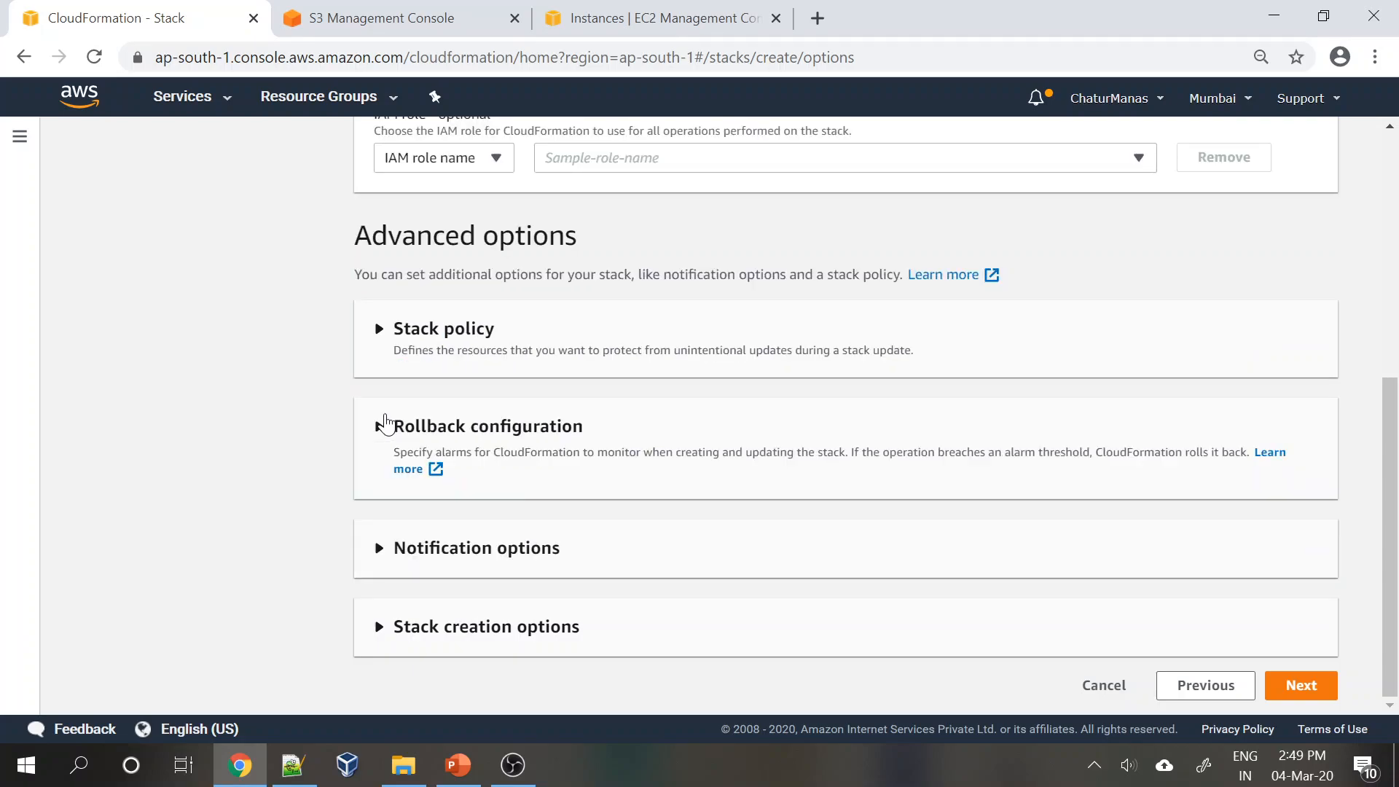
# Try the alternative stack creation options, then keep rollback on failure Enabled and termination protection Disabled.
pyautogui.click(380, 630)
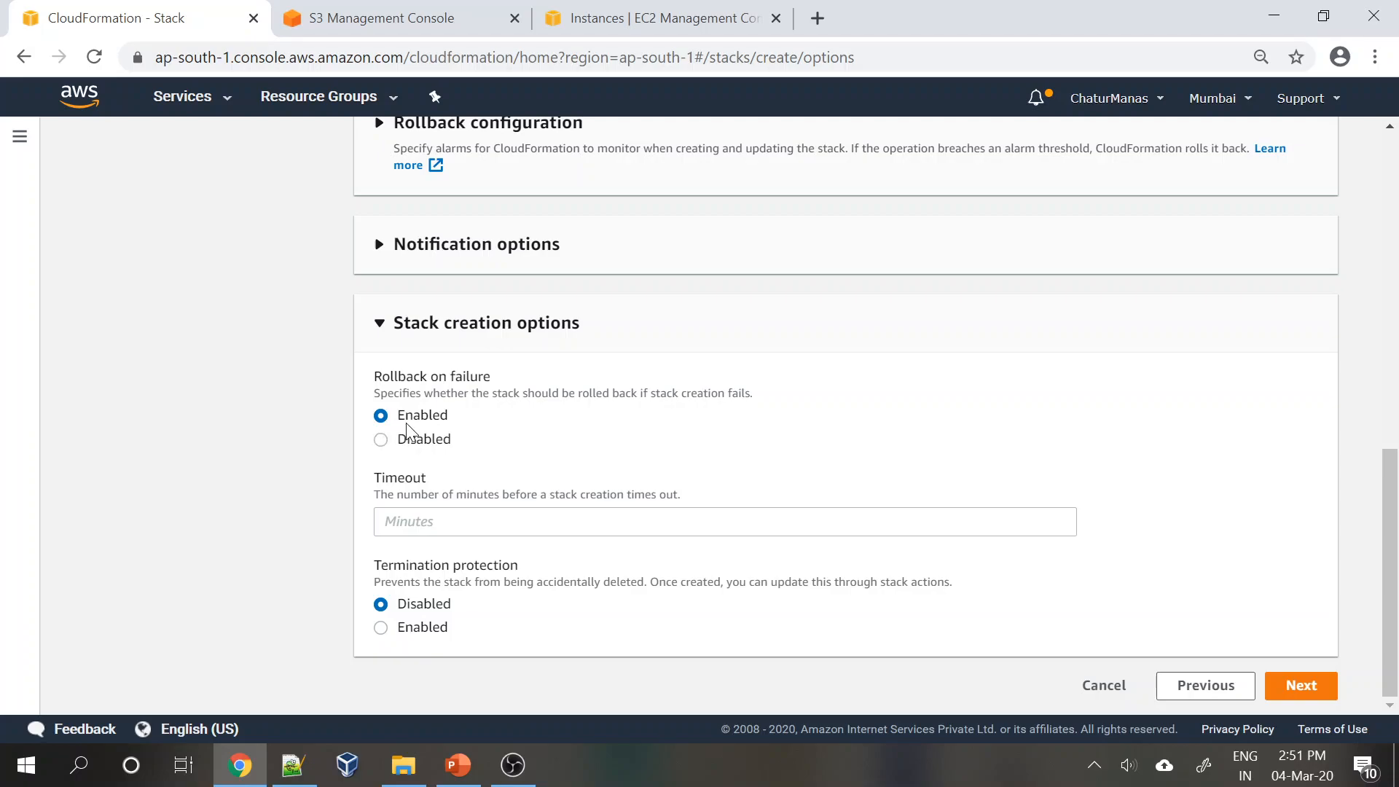
pyautogui.click(383, 440)
pyautogui.click(379, 417)
pyautogui.click(382, 629)
pyautogui.click(382, 605)
pyautogui.click(382, 325)
# Recheck the configured stack options from tags to advanced options and continue to the review page.
pyautogui.scroll(6, 568, 505)
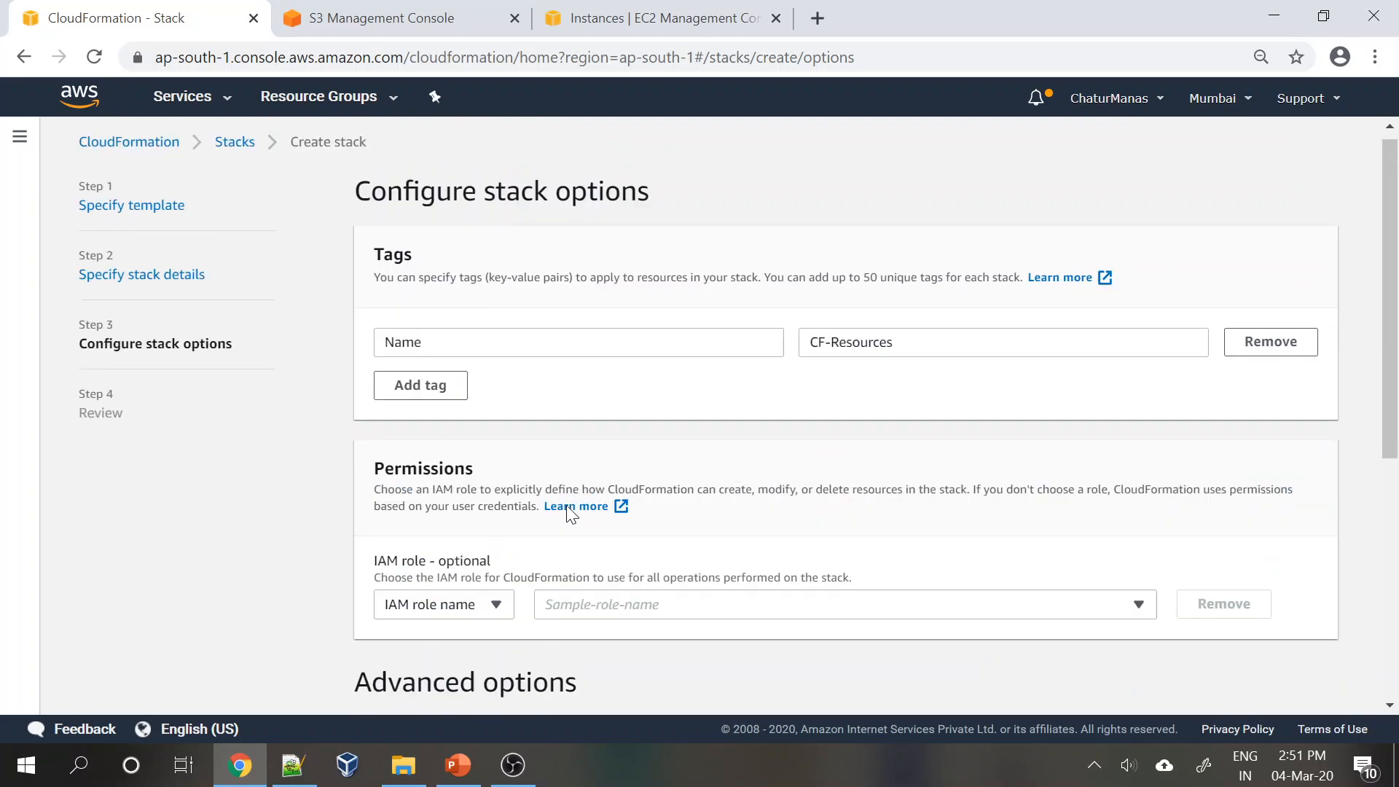
pyautogui.scroll(-2, 641, 513)
pyautogui.scroll(-5, 572, 513)
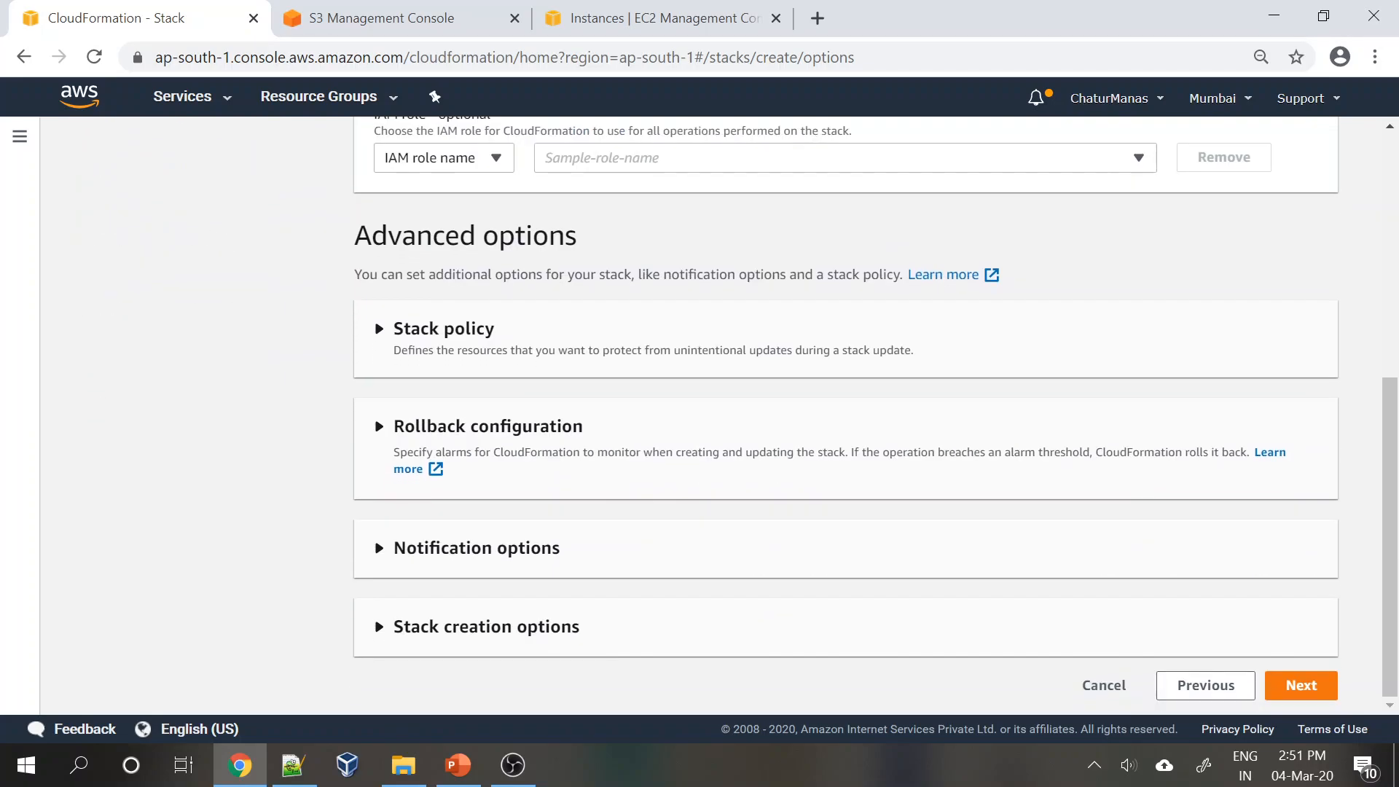
pyautogui.click(1310, 700)
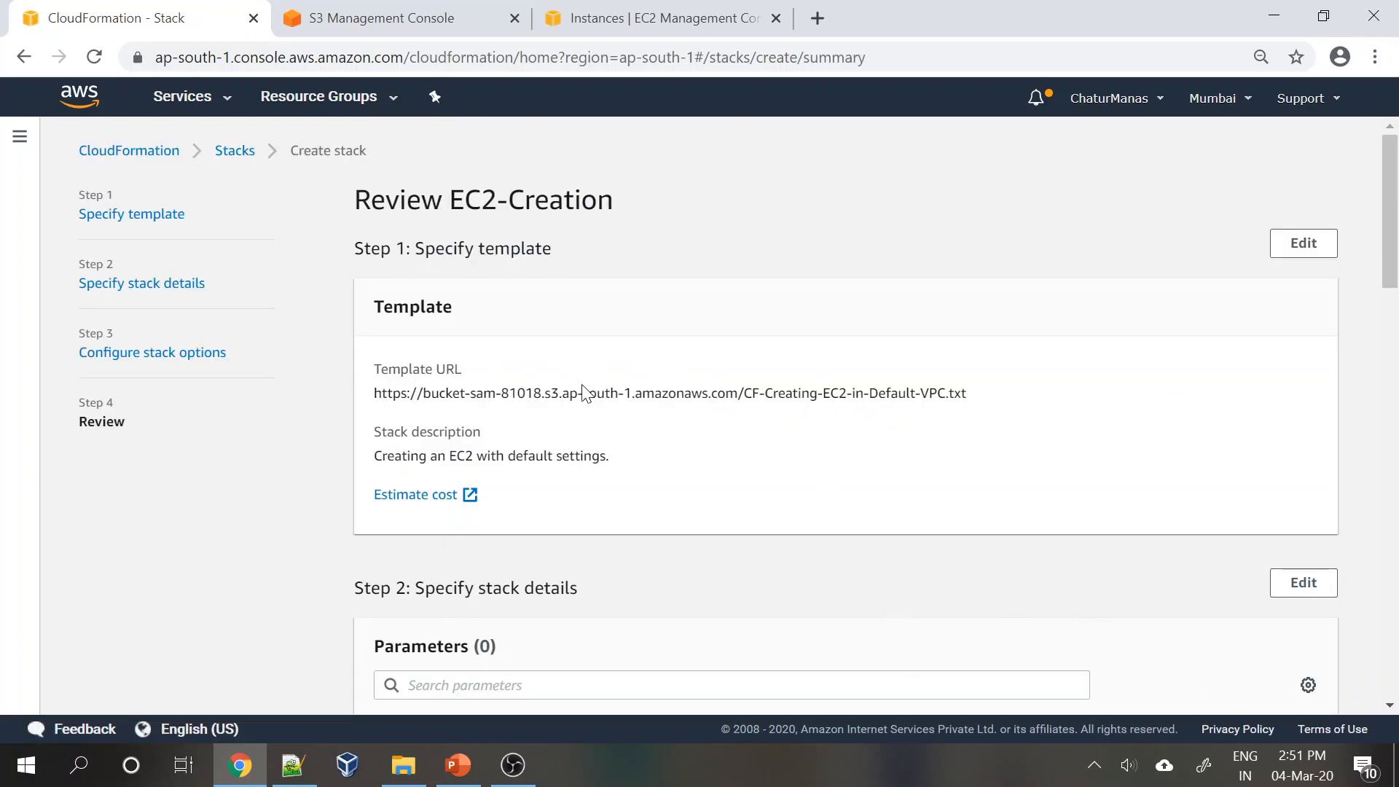
# Review the template, parameters, tags and creation options of EC2-Creation and create the stack.
pyautogui.scroll(-1, 846, 416)
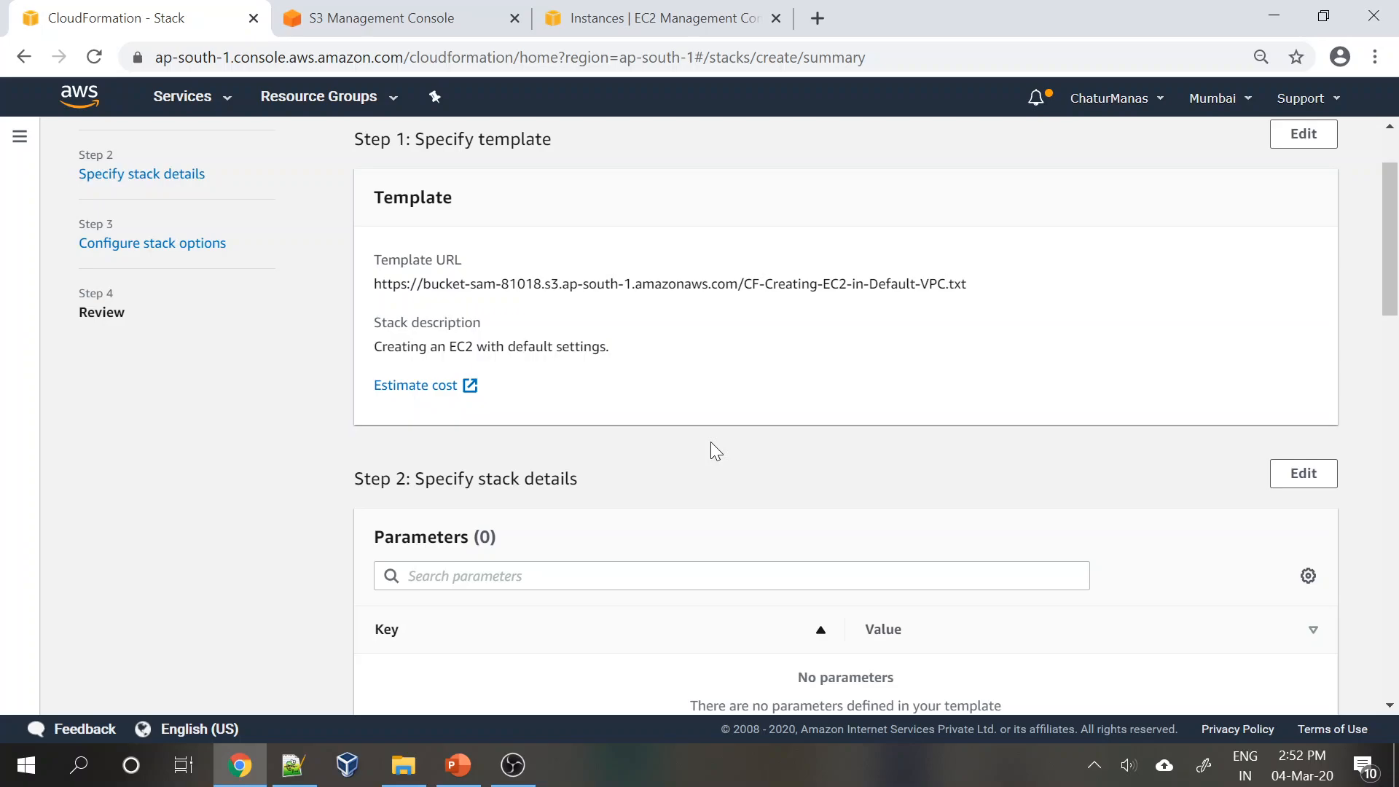
pyautogui.scroll(-1, 711, 442)
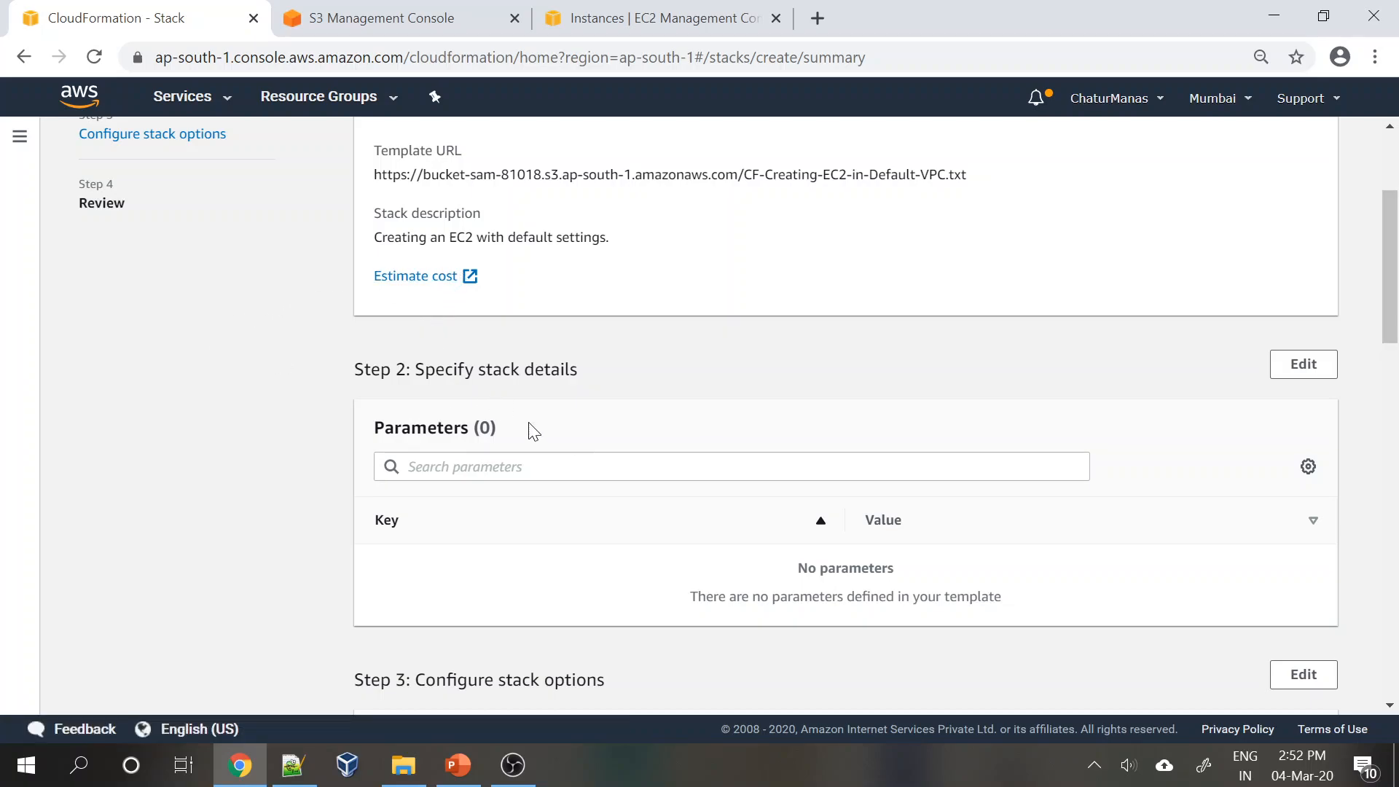
pyautogui.scroll(-3, 536, 433)
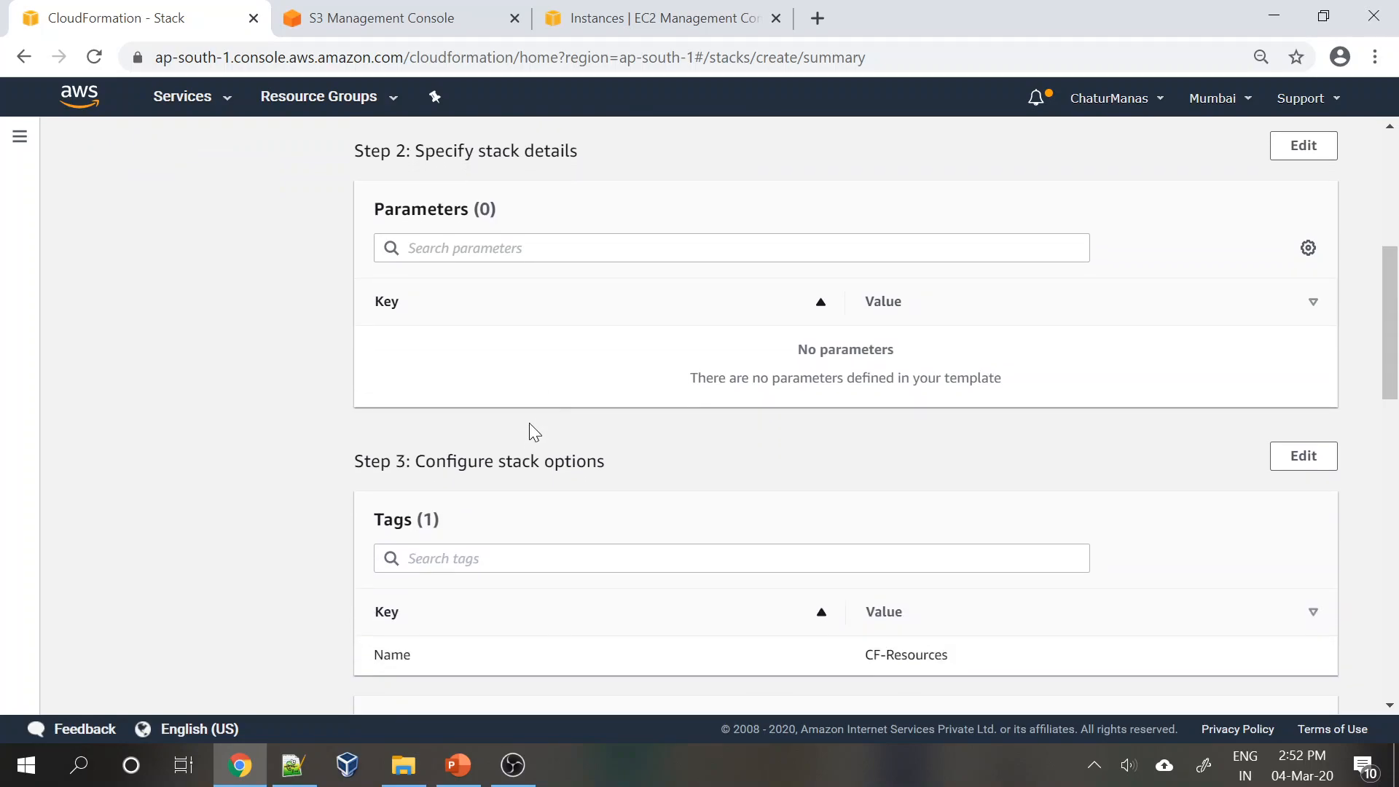
pyautogui.scroll(1, 530, 426)
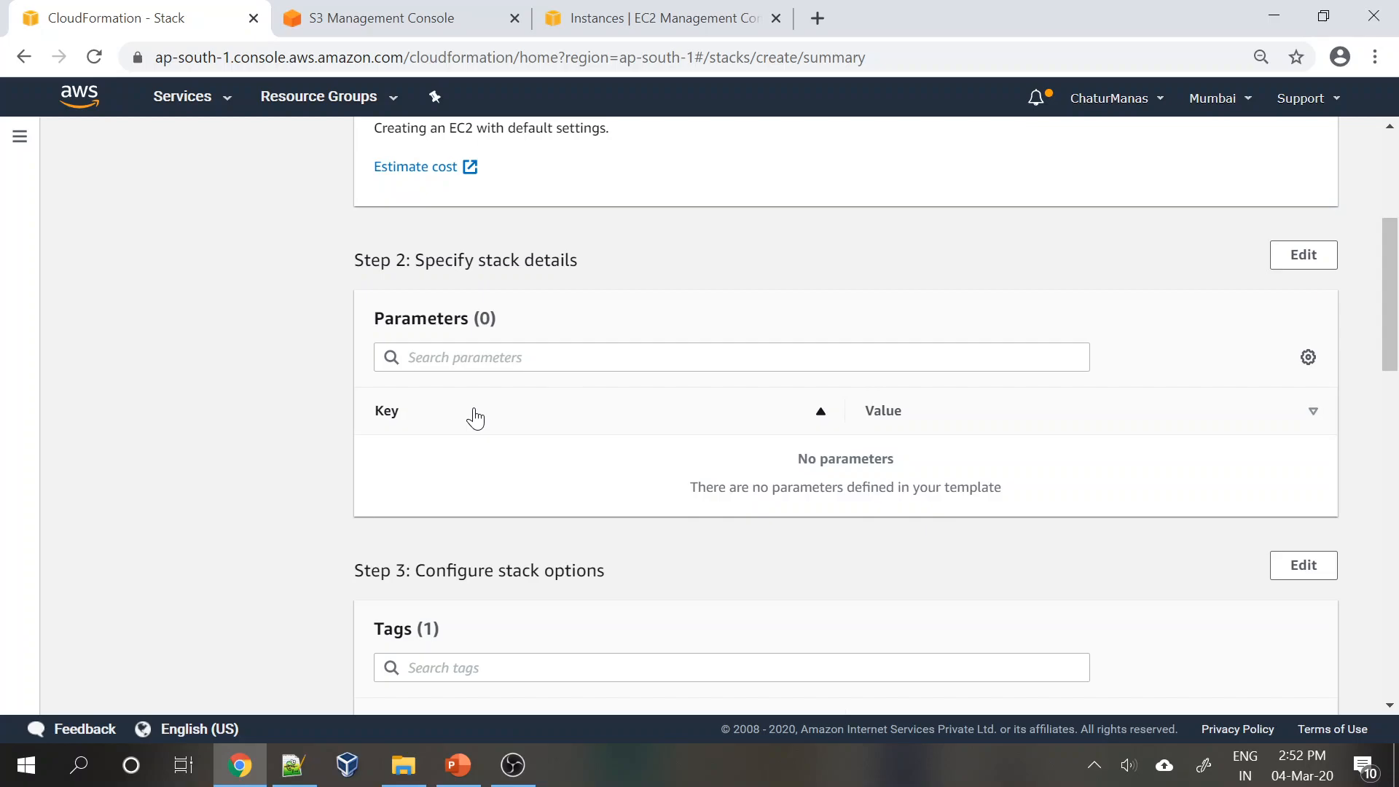
pyautogui.scroll(-17, 475, 418)
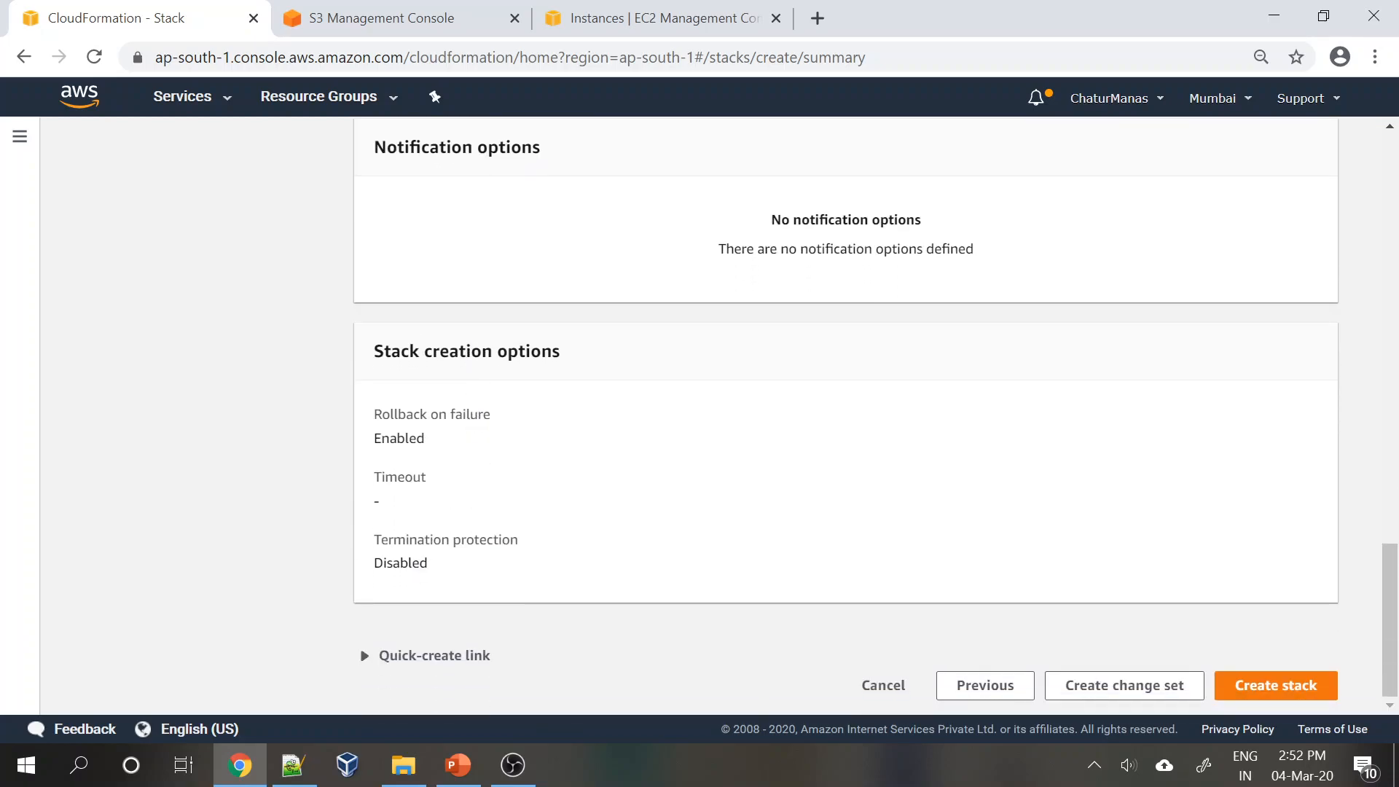
pyautogui.click(1265, 692)
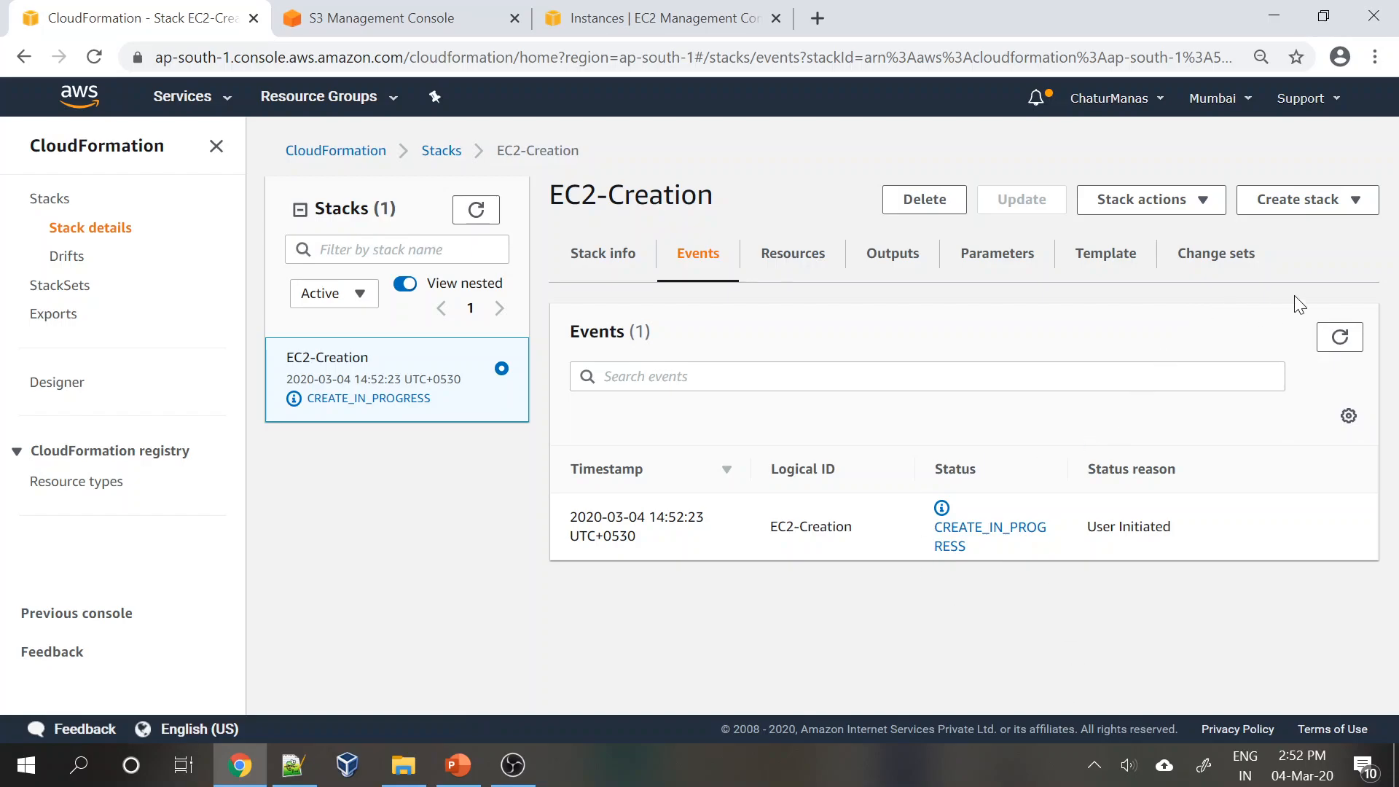
# Refresh the EC2-Creation event list repeatedly to follow the stack's creation progress.
pyautogui.click(1338, 339)
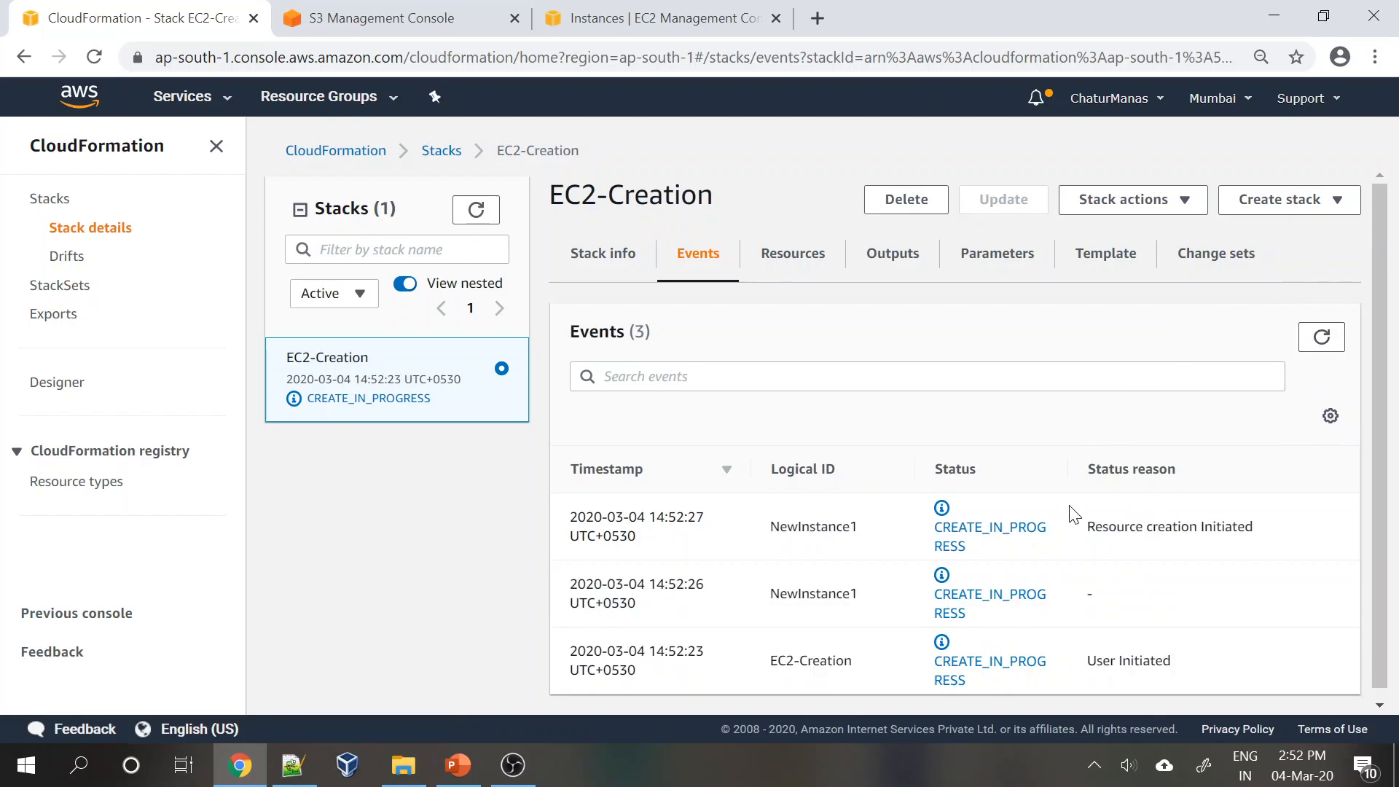
pyautogui.scroll(-1, 1076, 514)
pyautogui.click(1325, 332)
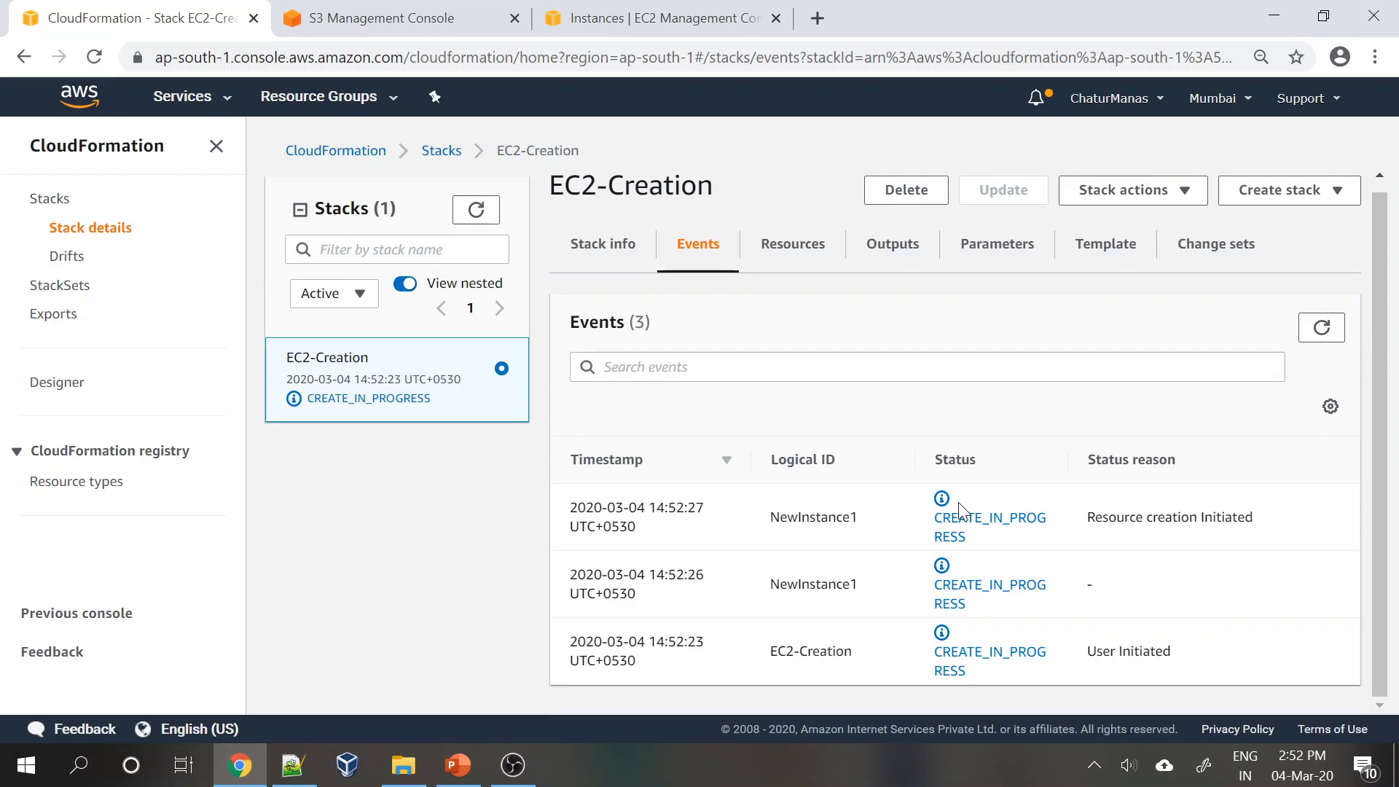
pyautogui.click(1322, 327)
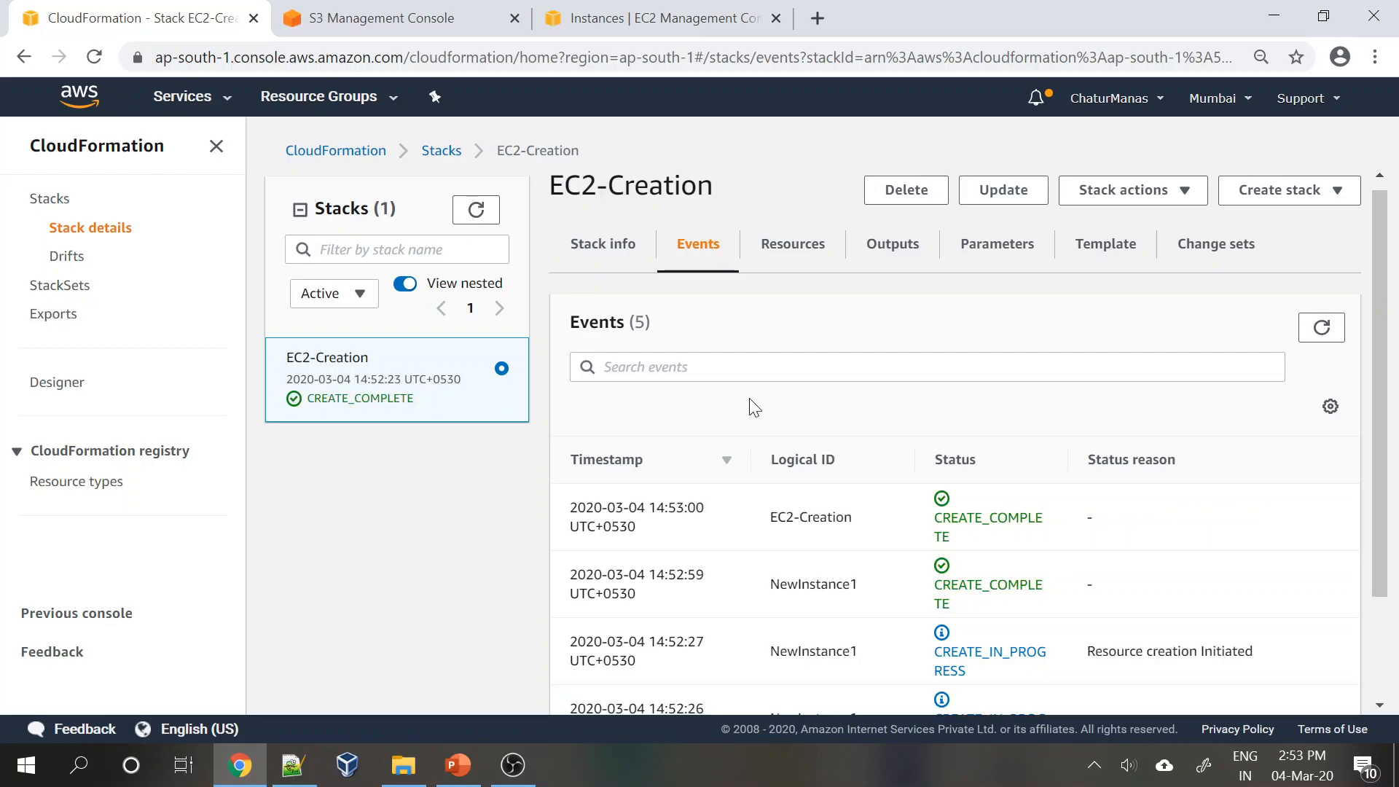
# Examine the stack's creation events and highlight the status of the EC2-Creation entry.
pyautogui.scroll(-1, 1072, 533)
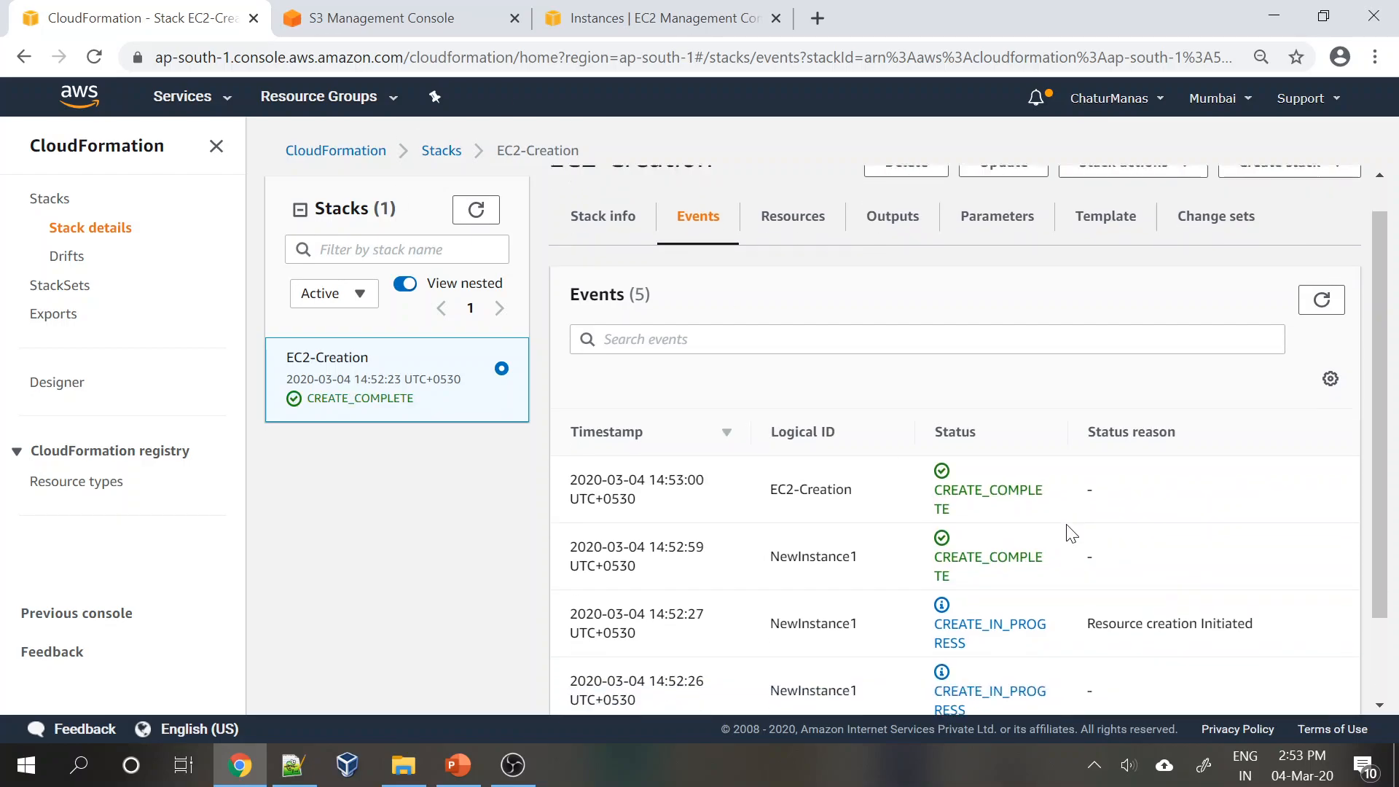
pyautogui.scroll(-2, 1071, 533)
pyautogui.scroll(1, 1072, 535)
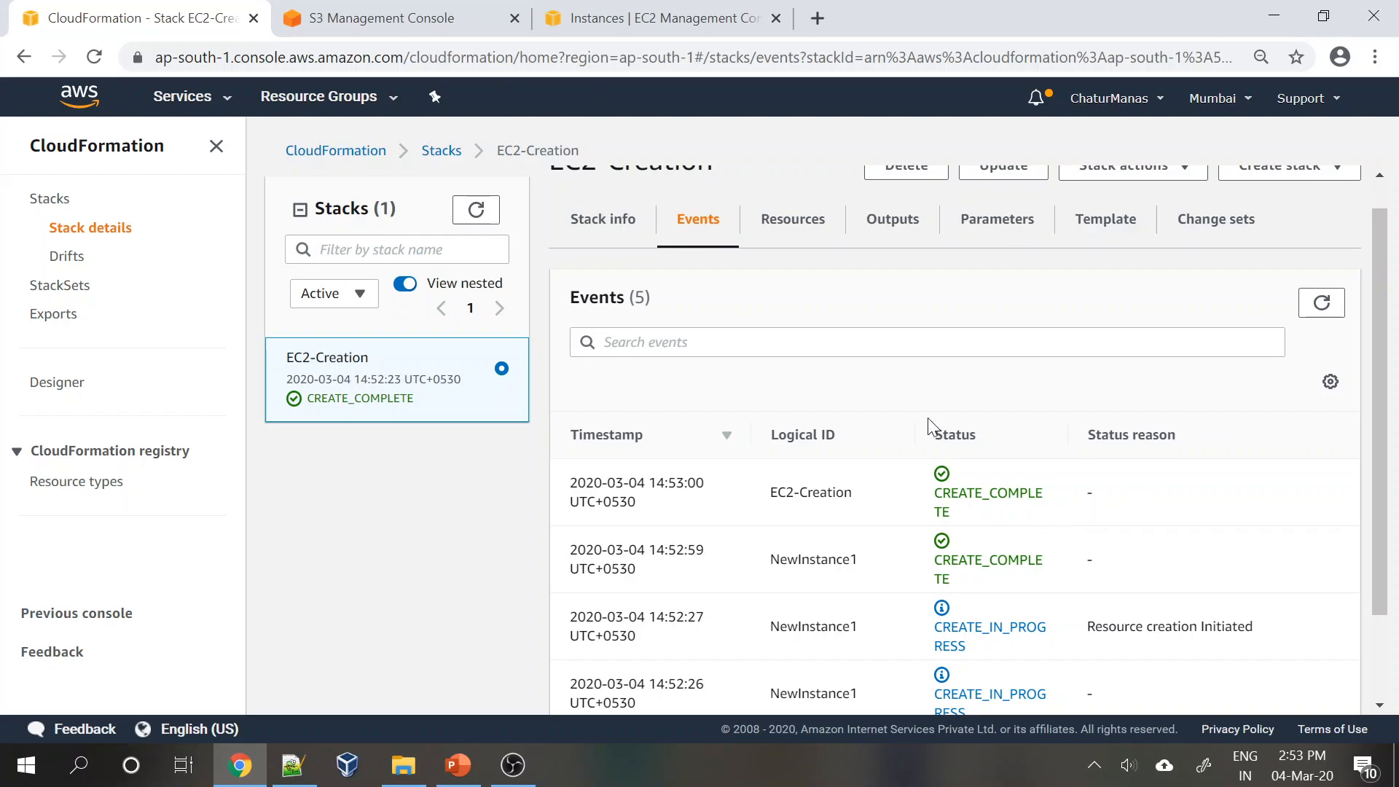
pyautogui.scroll(1, 928, 417)
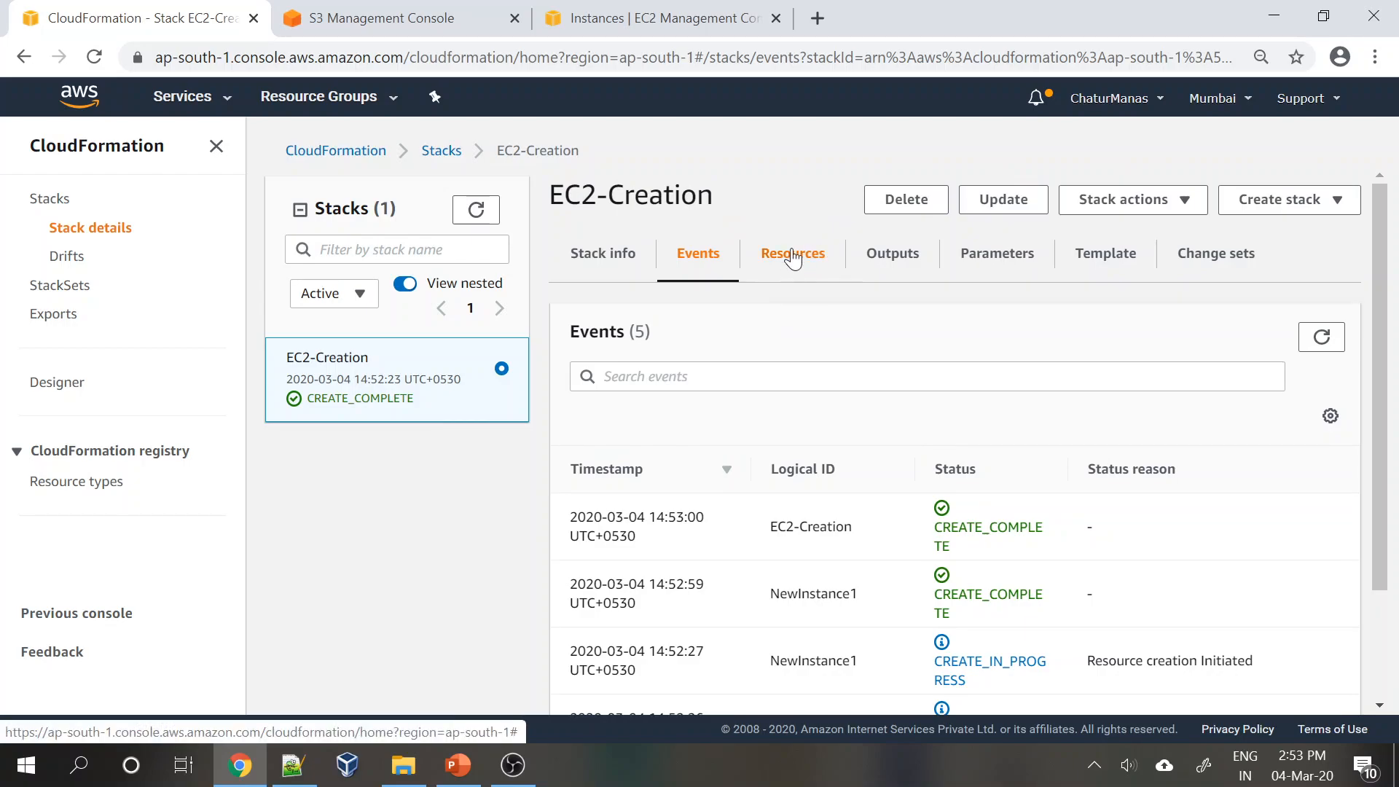
pyautogui.moveTo(933, 524); pyautogui.dragTo(1032, 561)
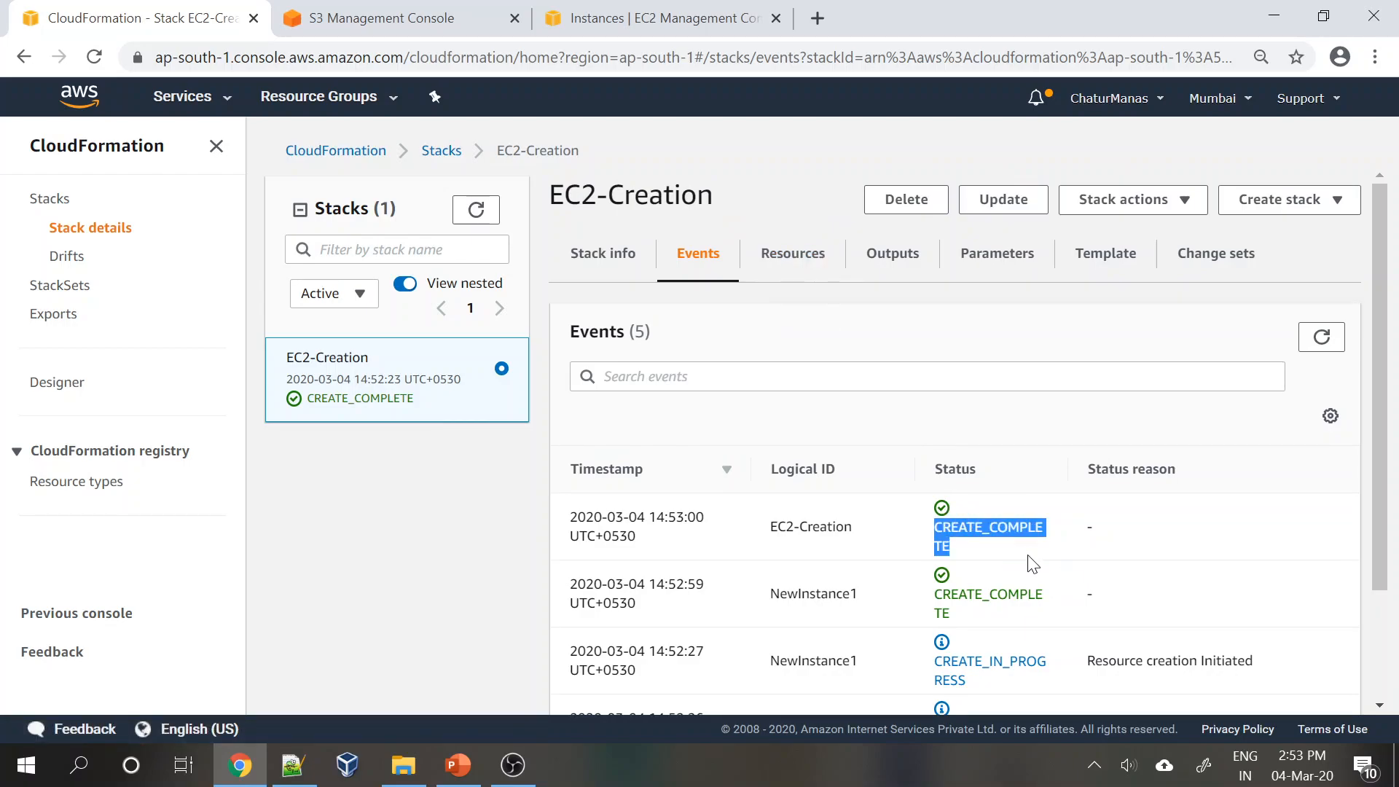
# Inspect the stack's resources, outputs and template, highlighting the template text.
pyautogui.click(799, 266)
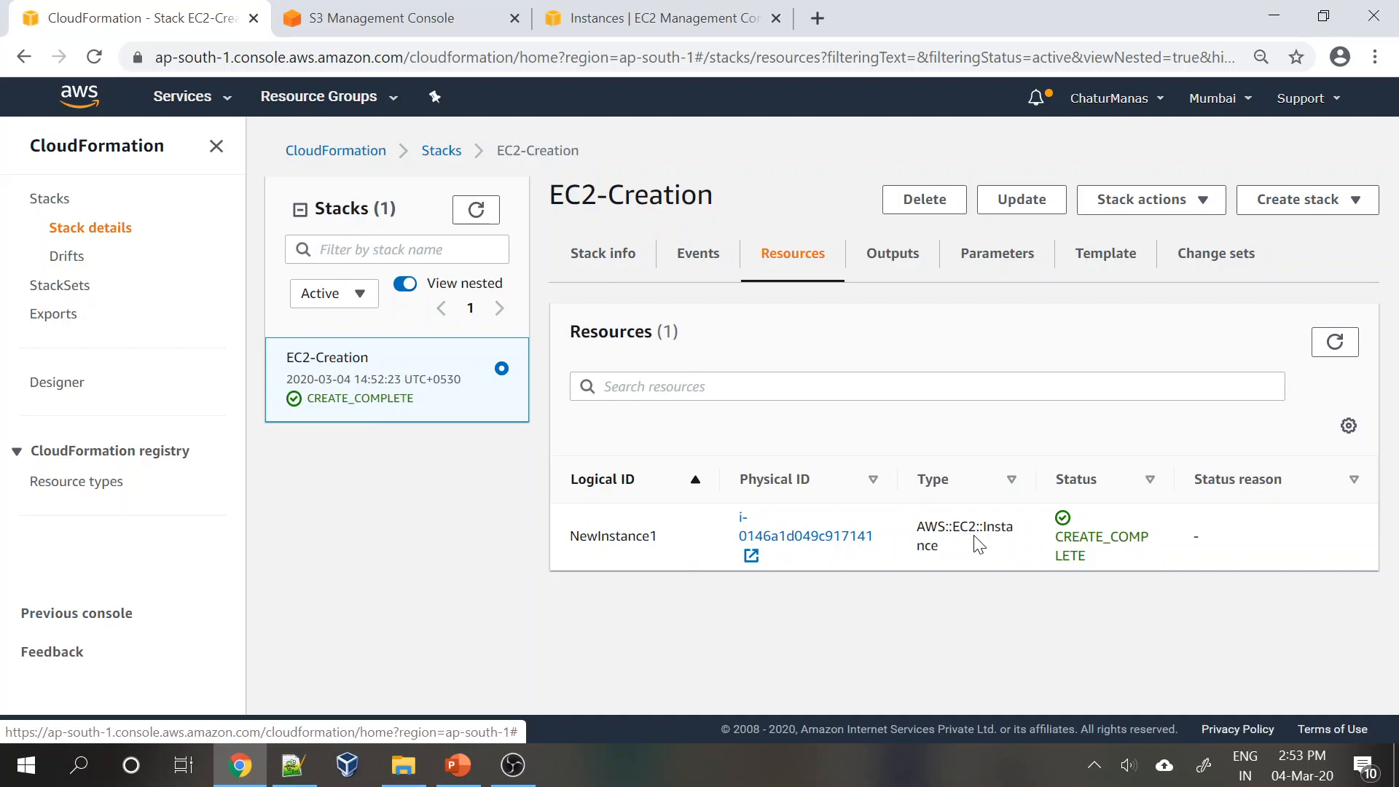
pyautogui.click(888, 263)
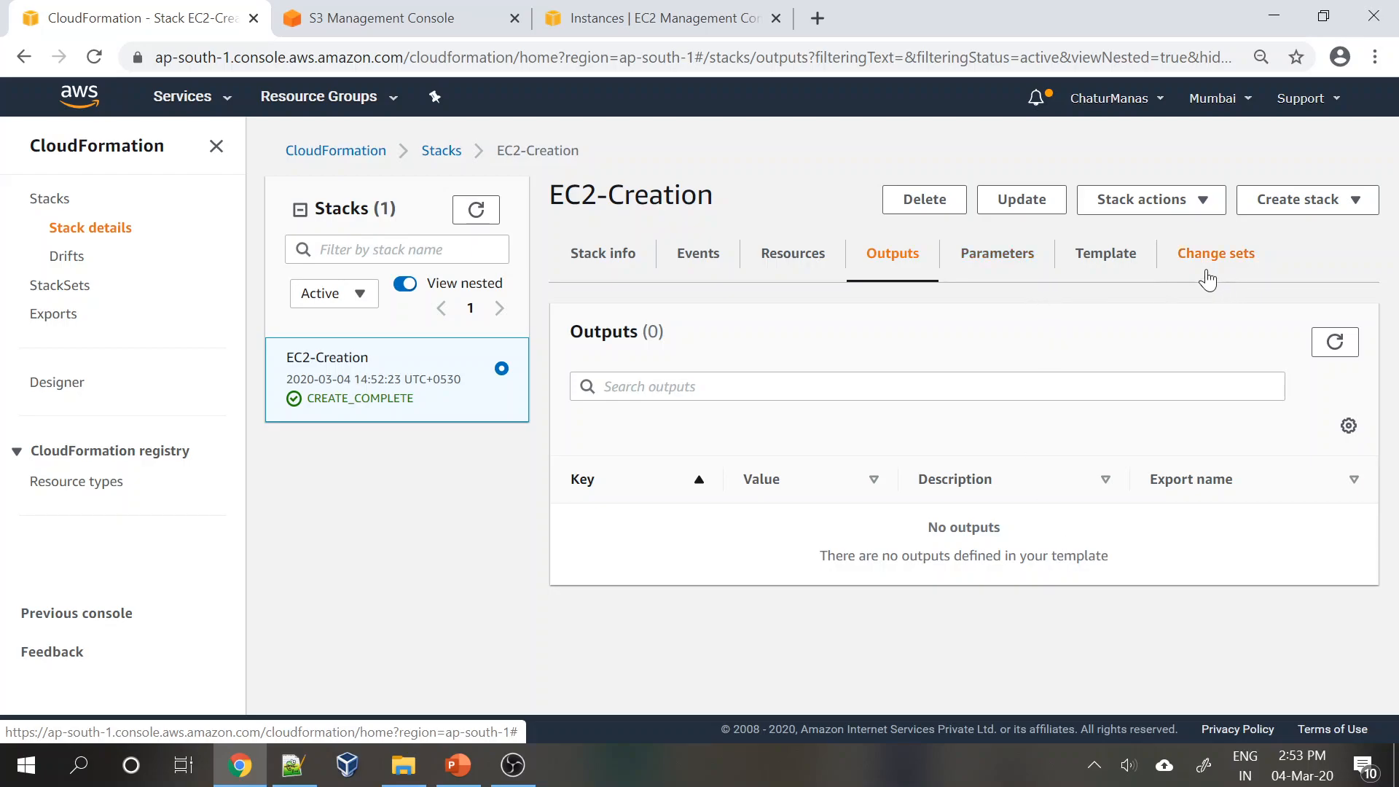
pyautogui.click(1125, 268)
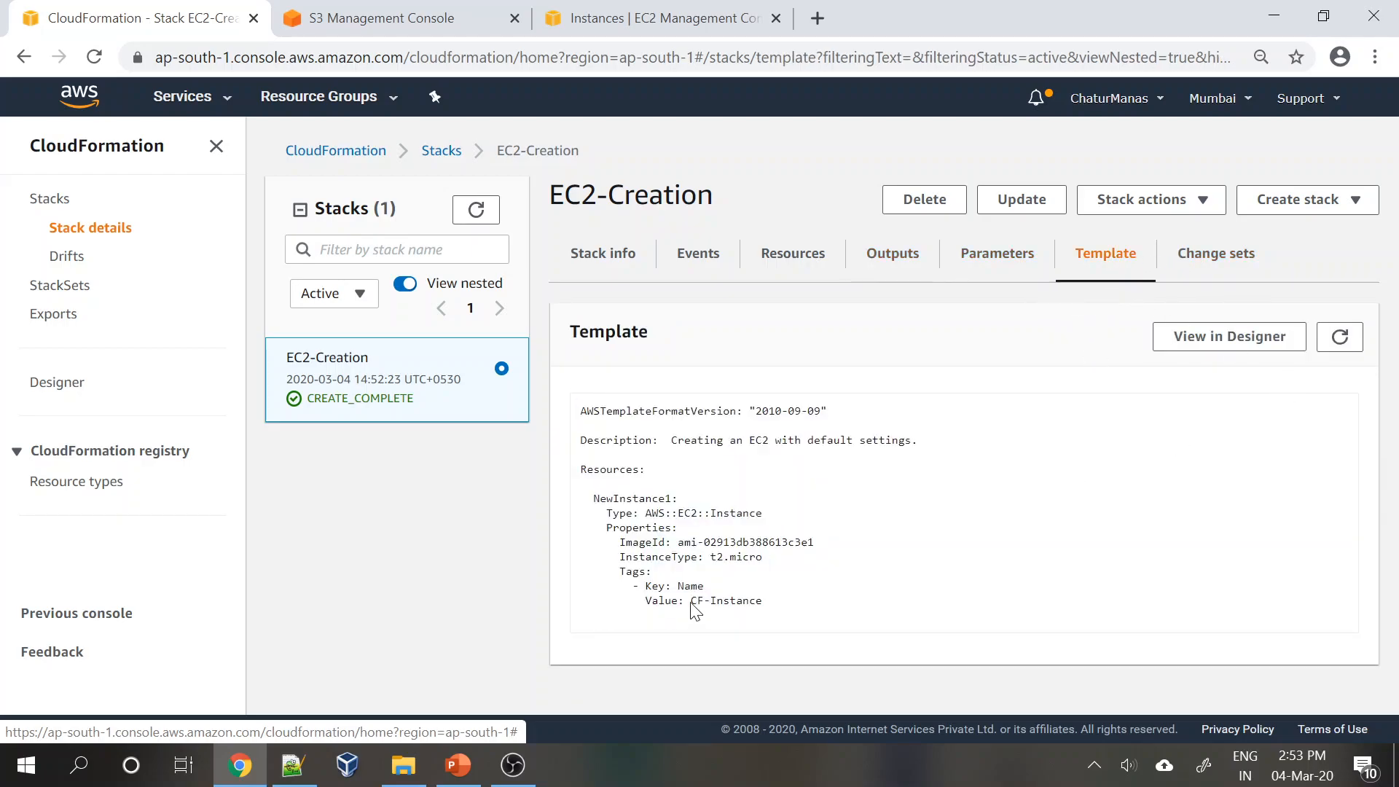
pyautogui.moveTo(816, 605); pyautogui.dragTo(548, 391)
pyautogui.click(896, 480)
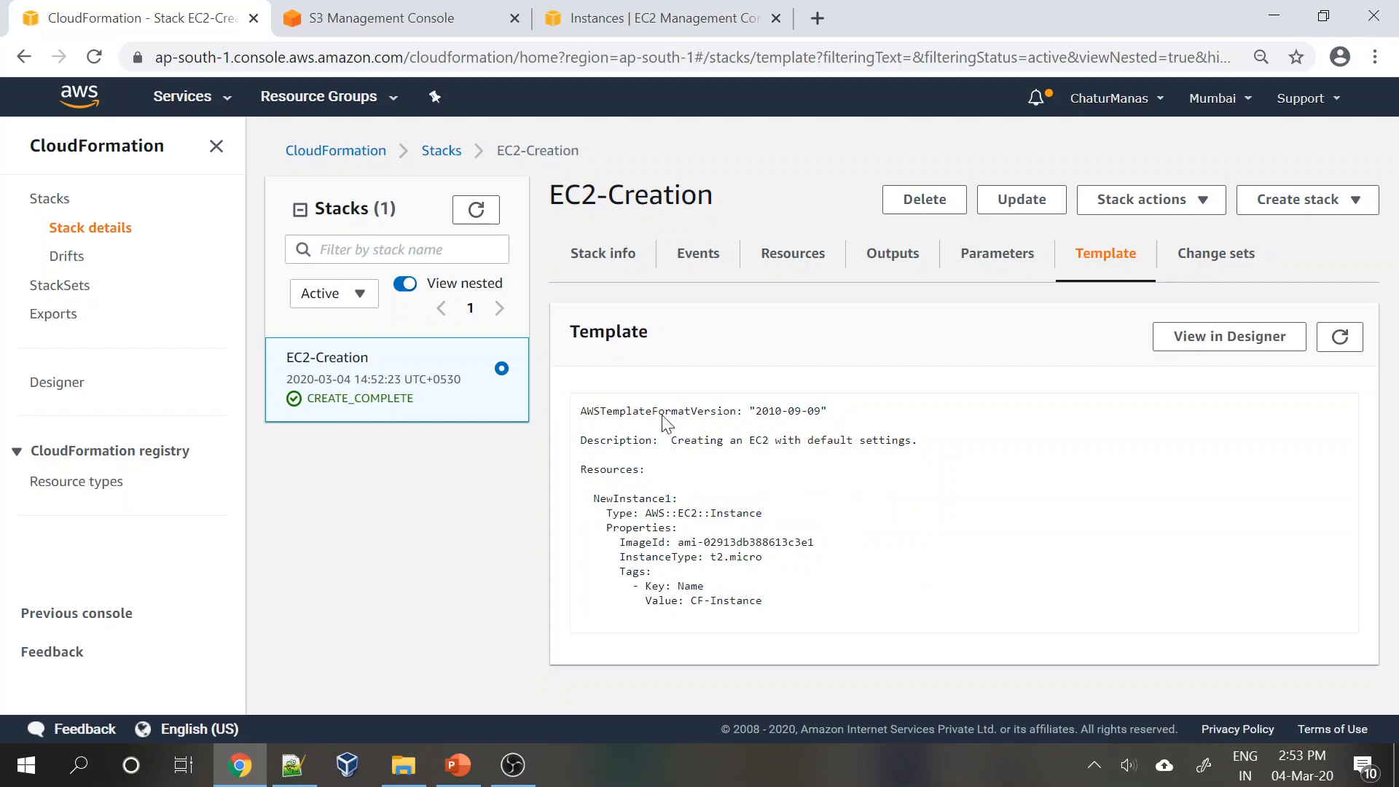
# Examine the overview information of the EC2-Creation stack.
pyautogui.click(620, 264)
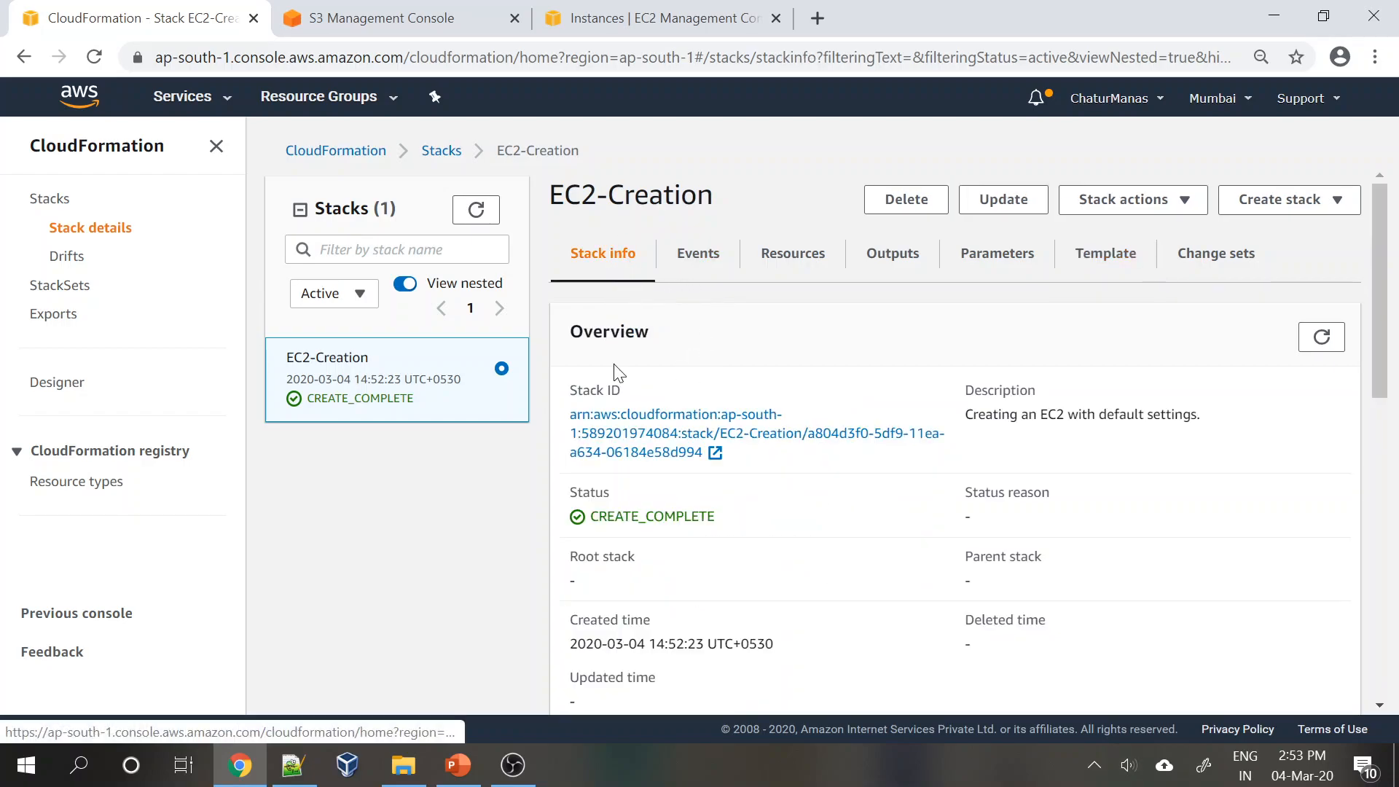
pyautogui.scroll(-4, 800, 543)
pyautogui.scroll(4, 799, 543)
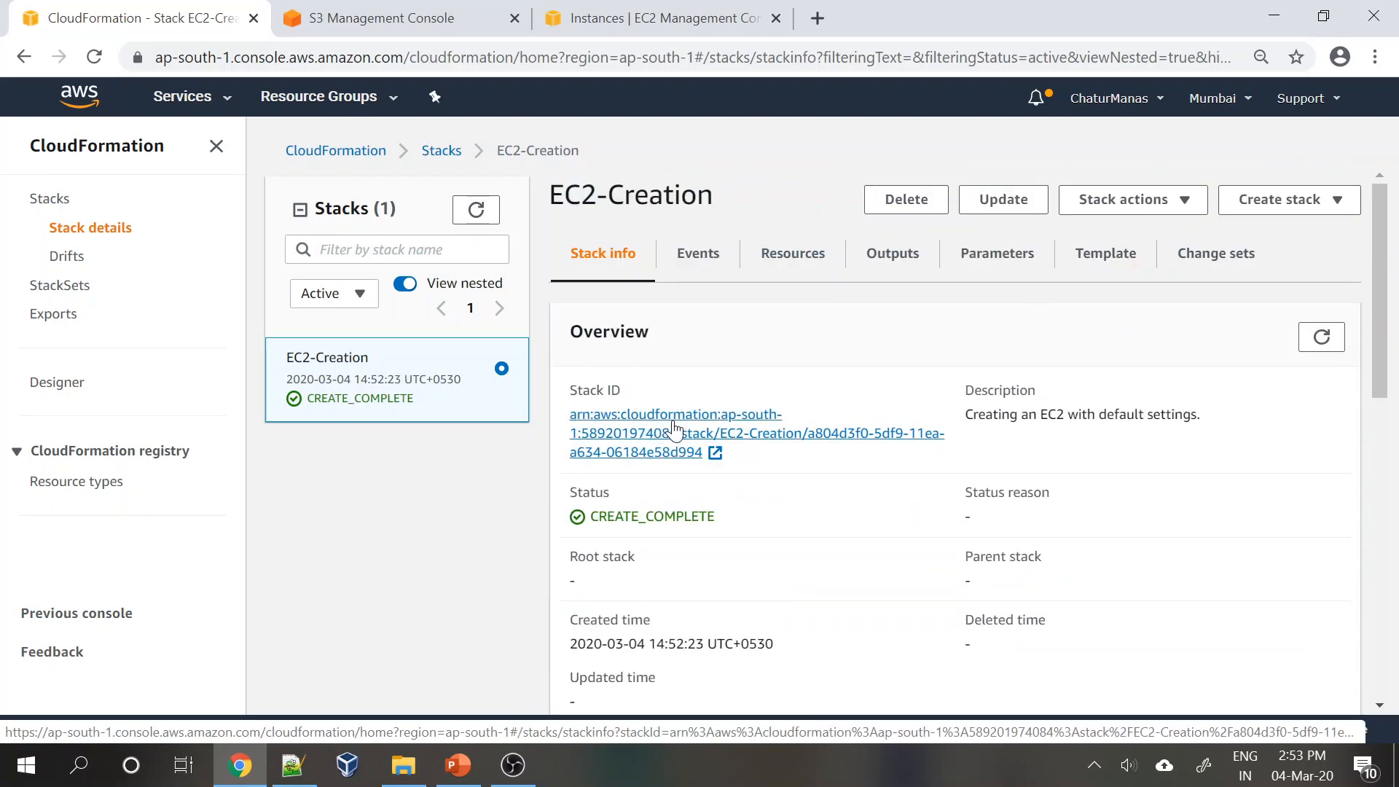
# Refresh the EC2 instance list and check the name of the instance launched by the stack.
pyautogui.click(650, 11)
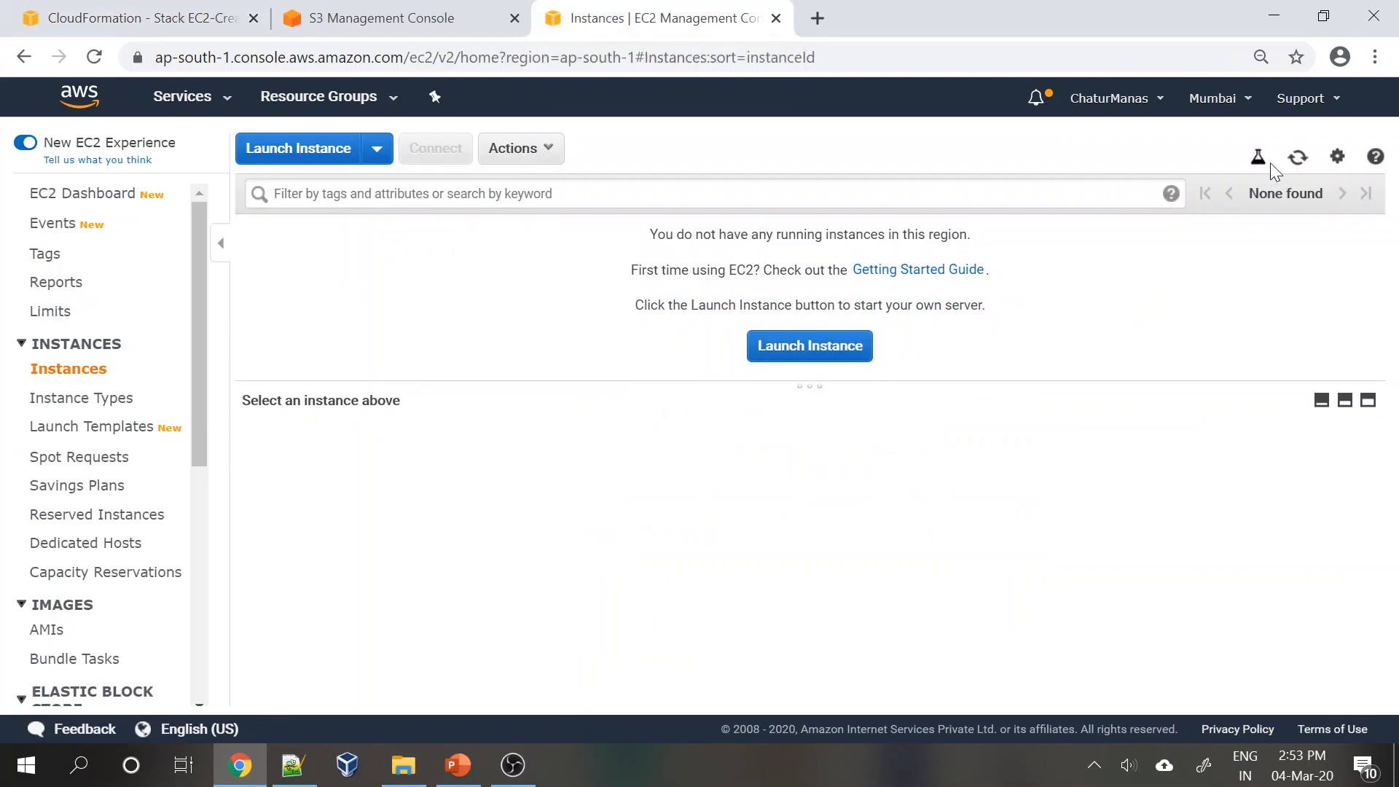
pyautogui.click(1299, 160)
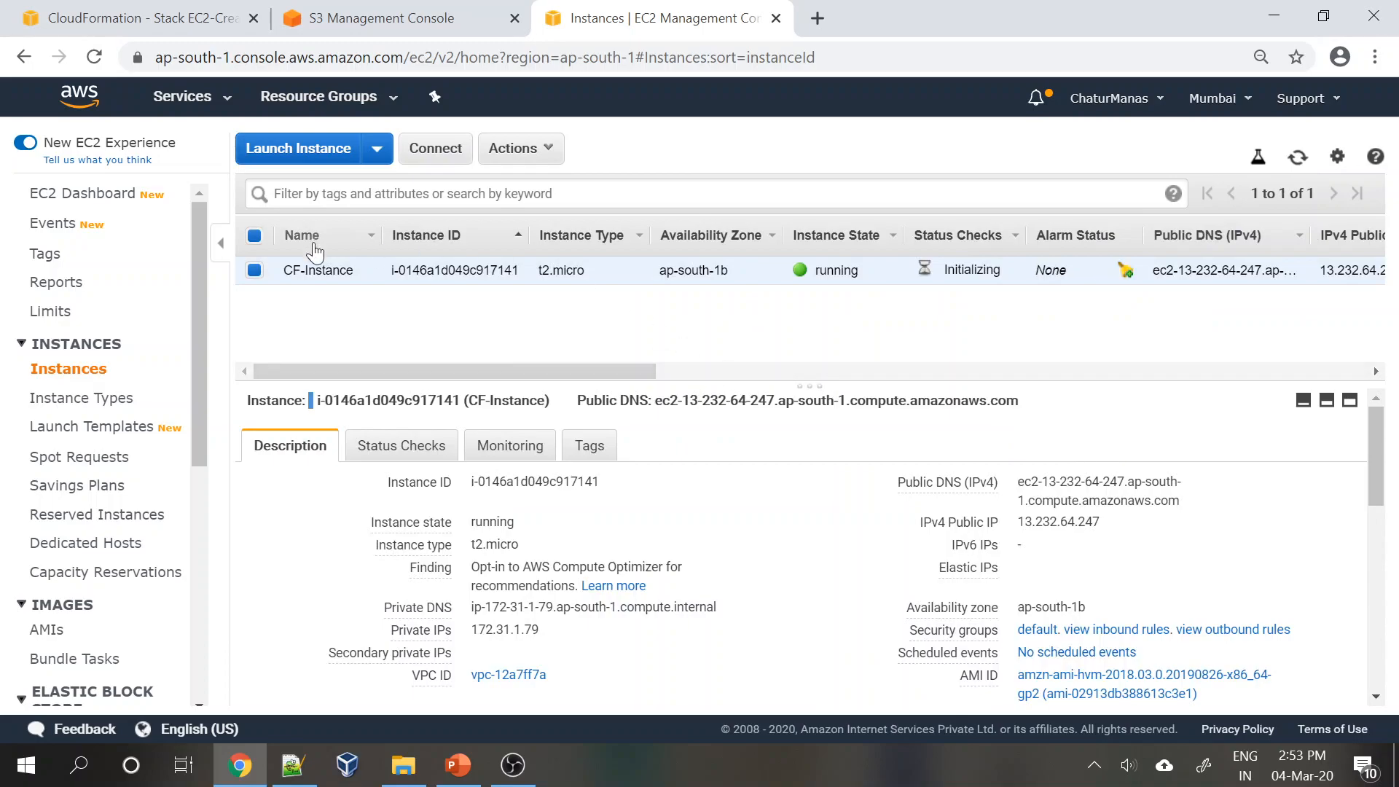
pyautogui.moveTo(363, 269)
# Switch to Notepad++ and place the cursor at the Tags line of CF-Creating-EC2-in-Default-VPC.txt.
pyautogui.click(292, 765)
pyautogui.click(231, 417)
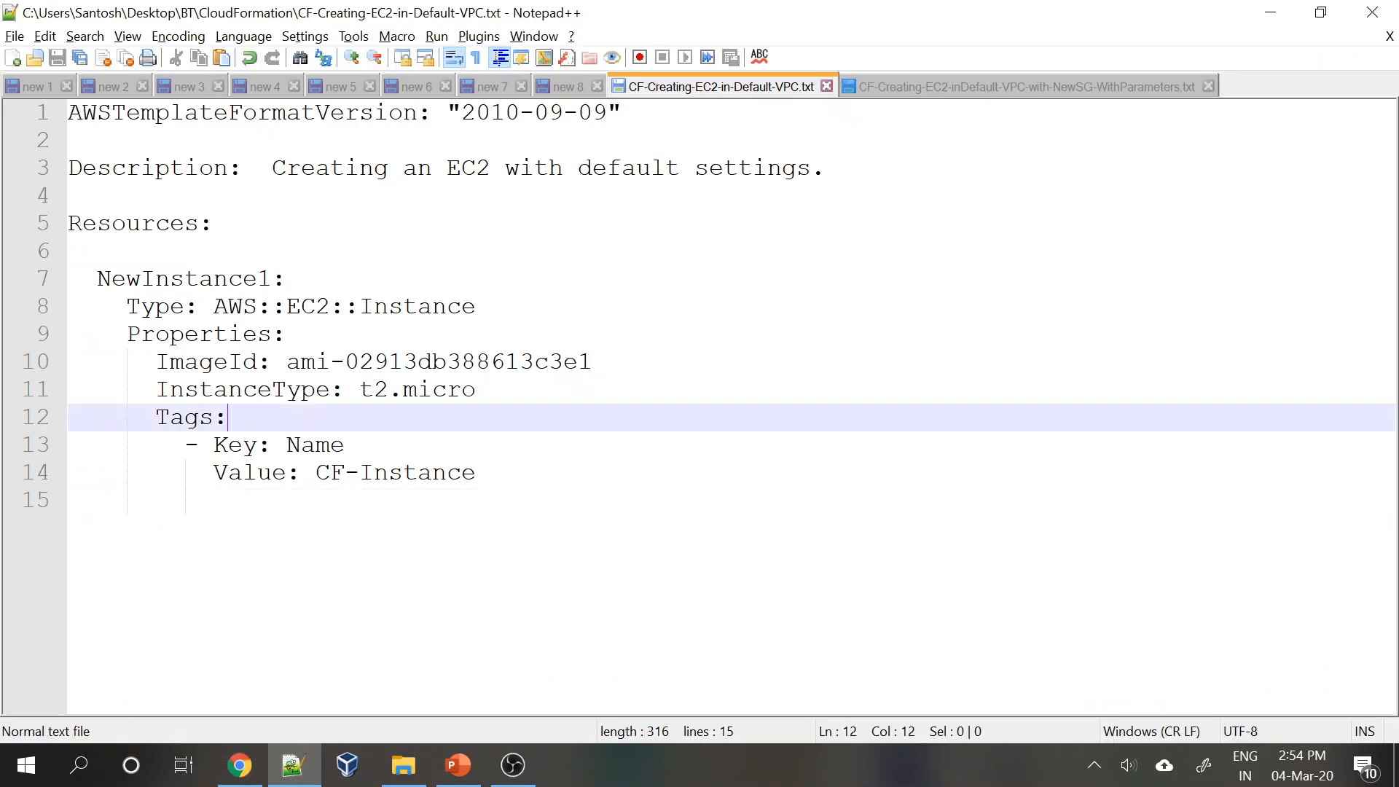
# Highlight the Tags block of NewInstance1 in the template to review its Name key and value.
pyautogui.moveTo(475, 472); pyautogui.dragTo(69, 417)
pyautogui.hotkey('ctrl', 'c')
pyautogui.click(155, 500)
pyautogui.moveTo(476, 473); pyautogui.dragTo(330, 445)
pyautogui.click(155, 501)
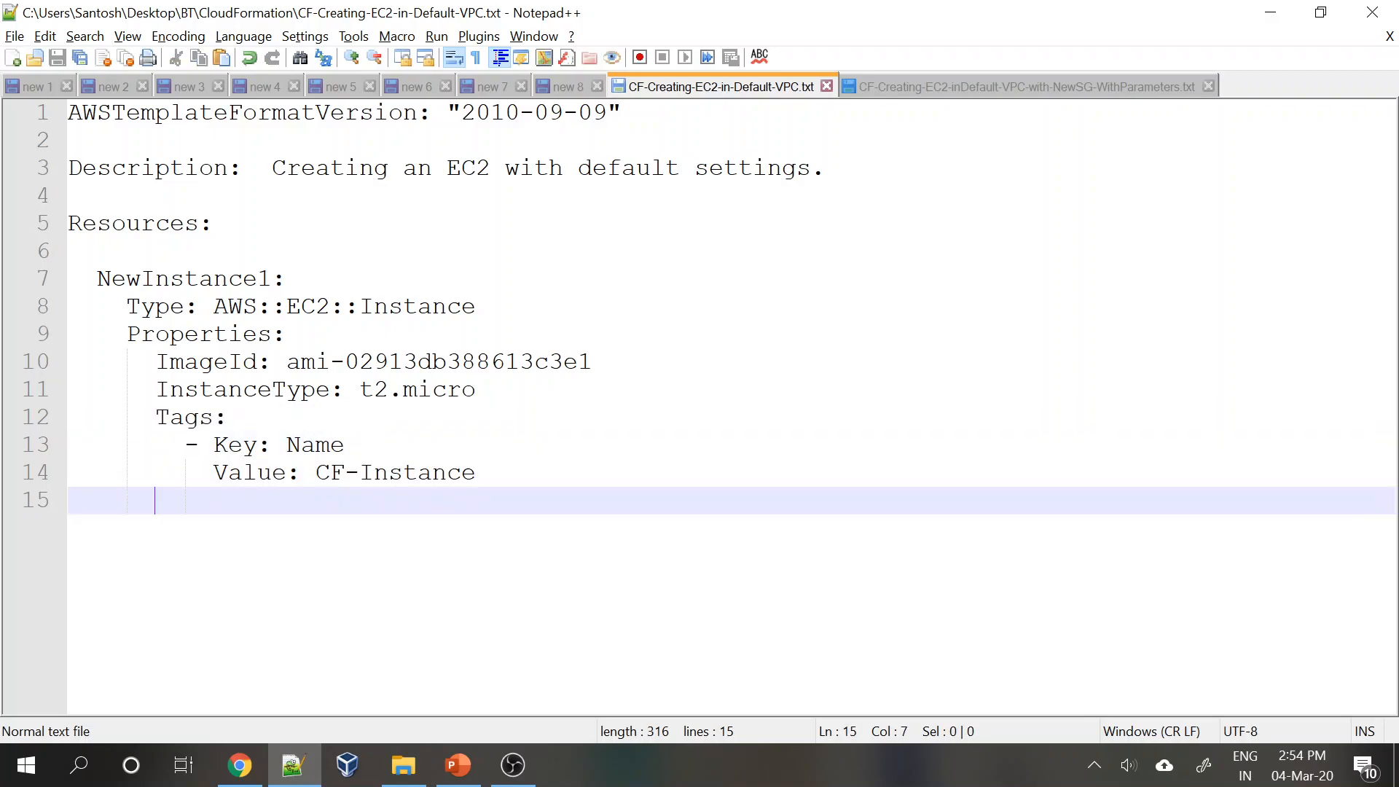
pyautogui.moveTo(476, 473); pyautogui.dragTo(69, 417)
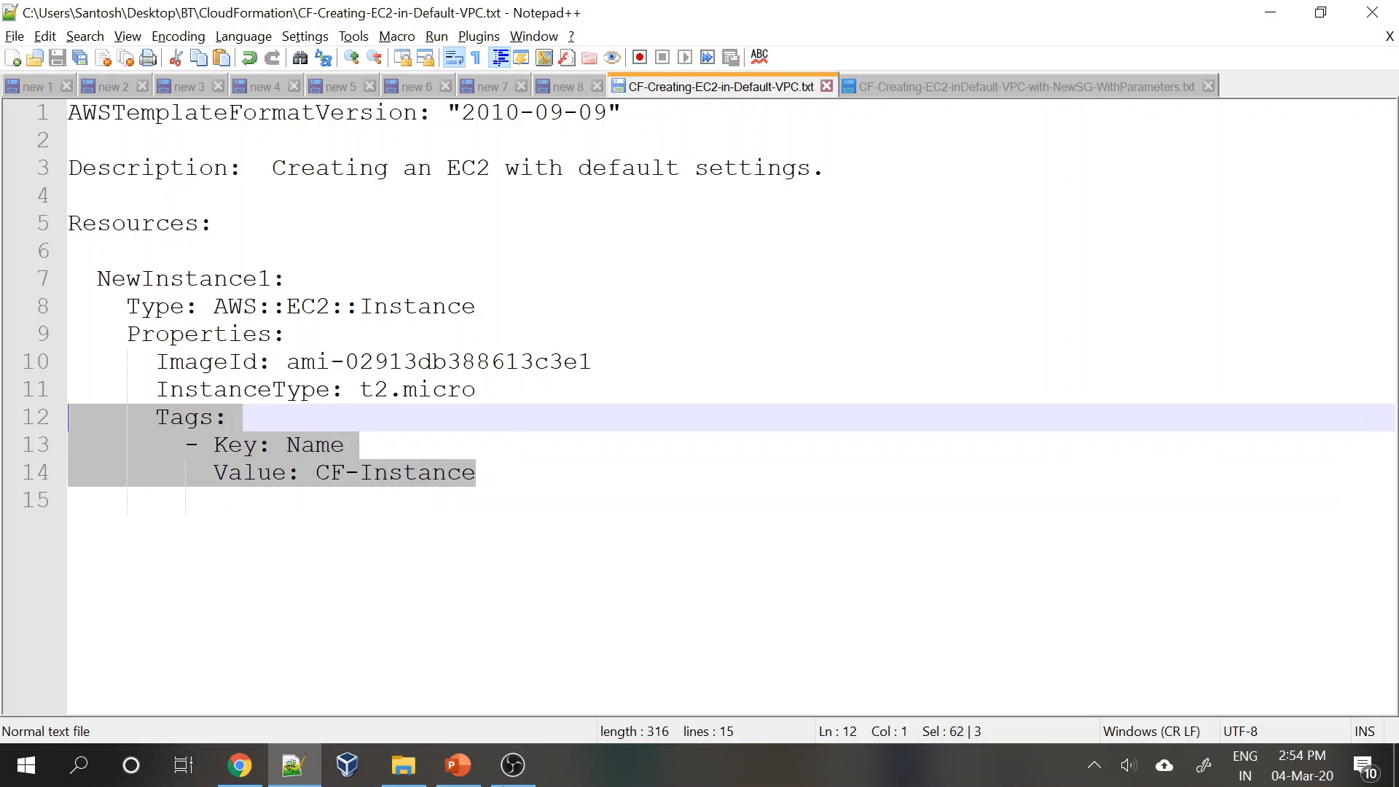
# Switch to Chrome and look over the actions available for the CF-Instance EC2 instance.
pyautogui.click(239, 776)
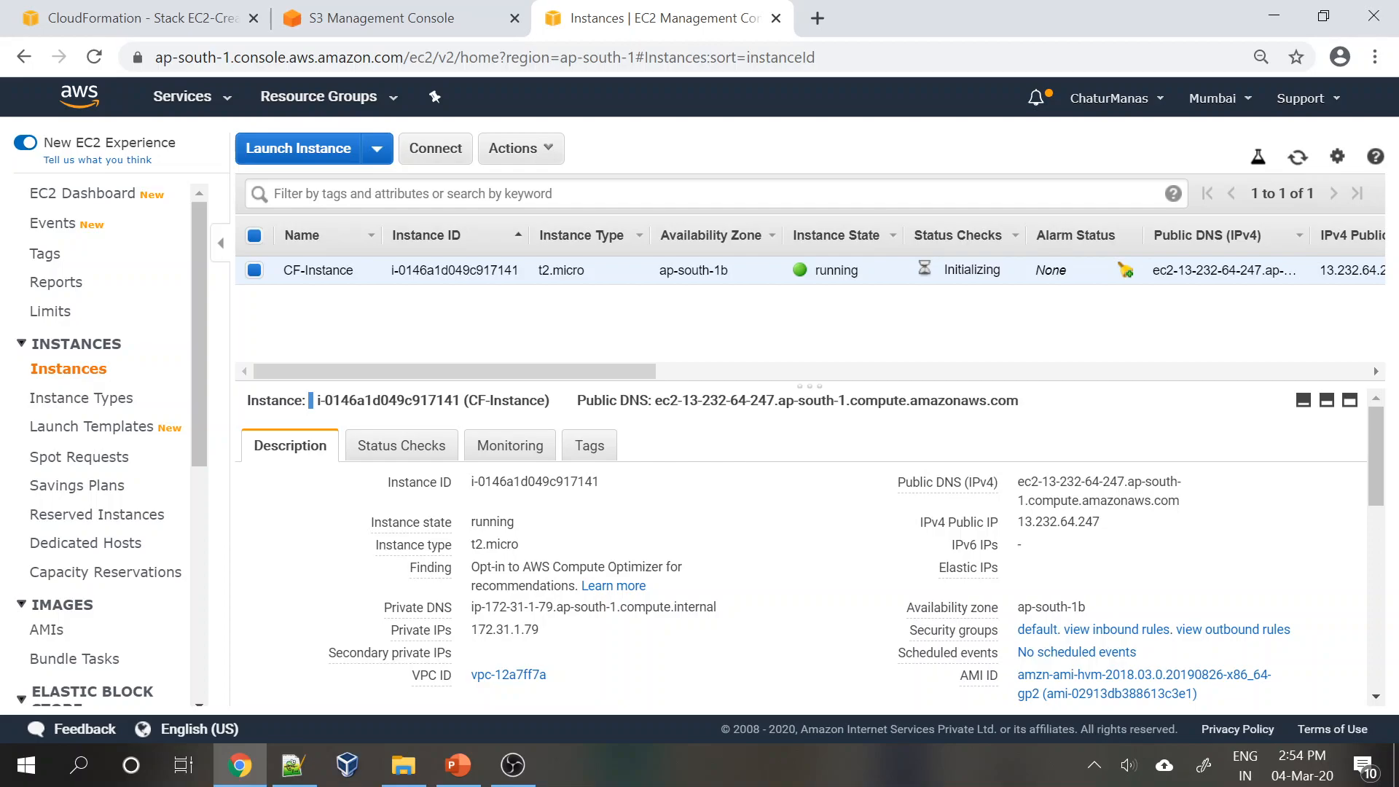
pyautogui.click(521, 150)
pyautogui.moveTo(520, 313)
pyautogui.click(342, 18)
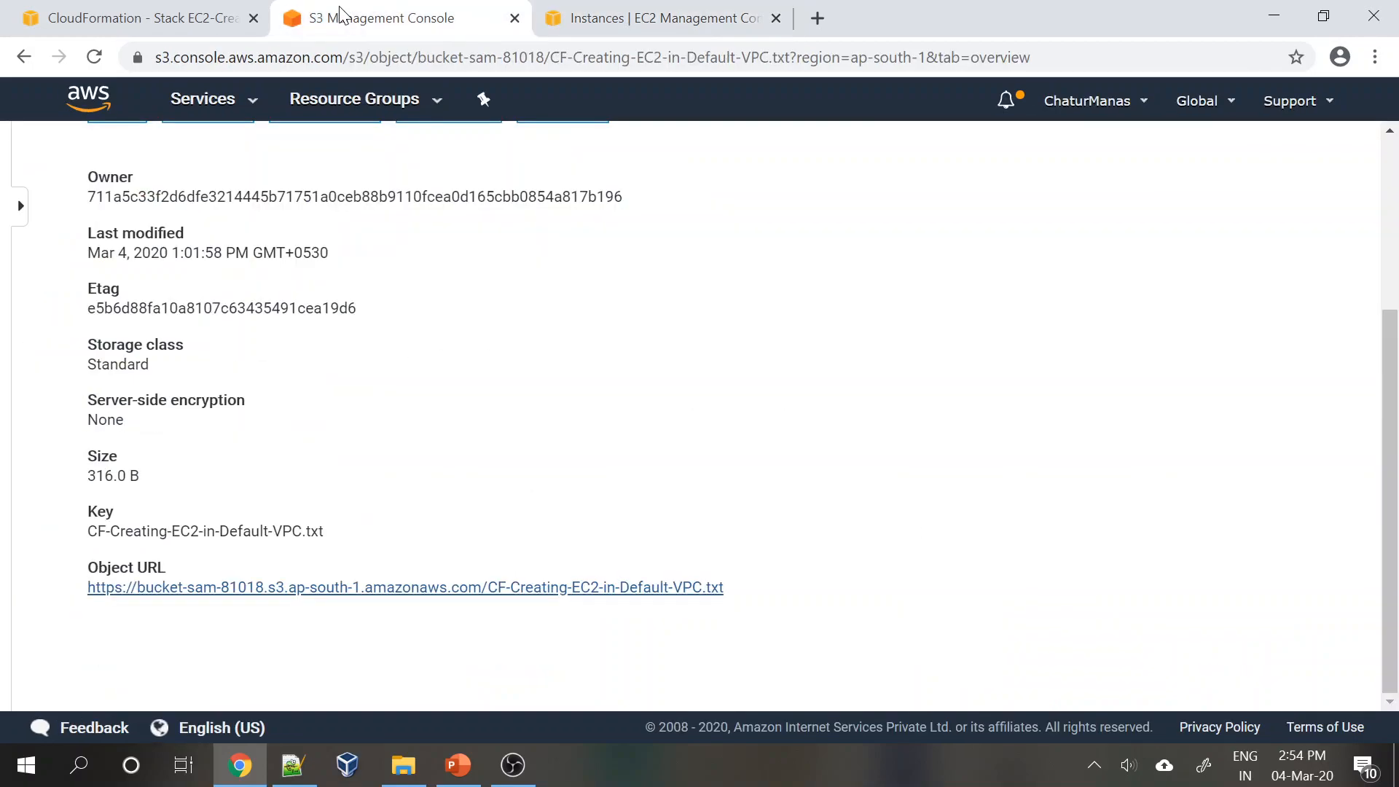
# Delete the EC2-Creation stack in CloudFormation and refresh its overview.
pyautogui.click(146, 19)
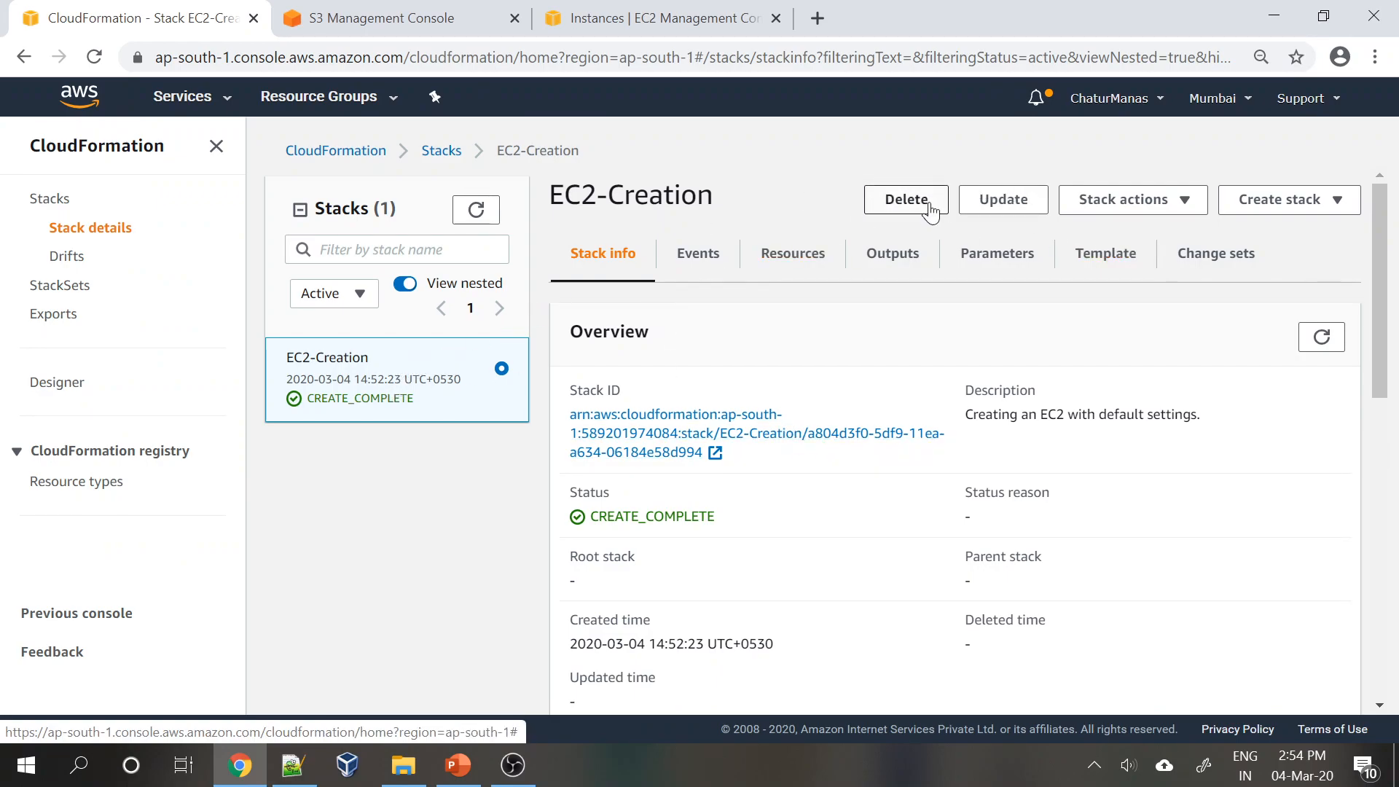
pyautogui.click(1175, 207)
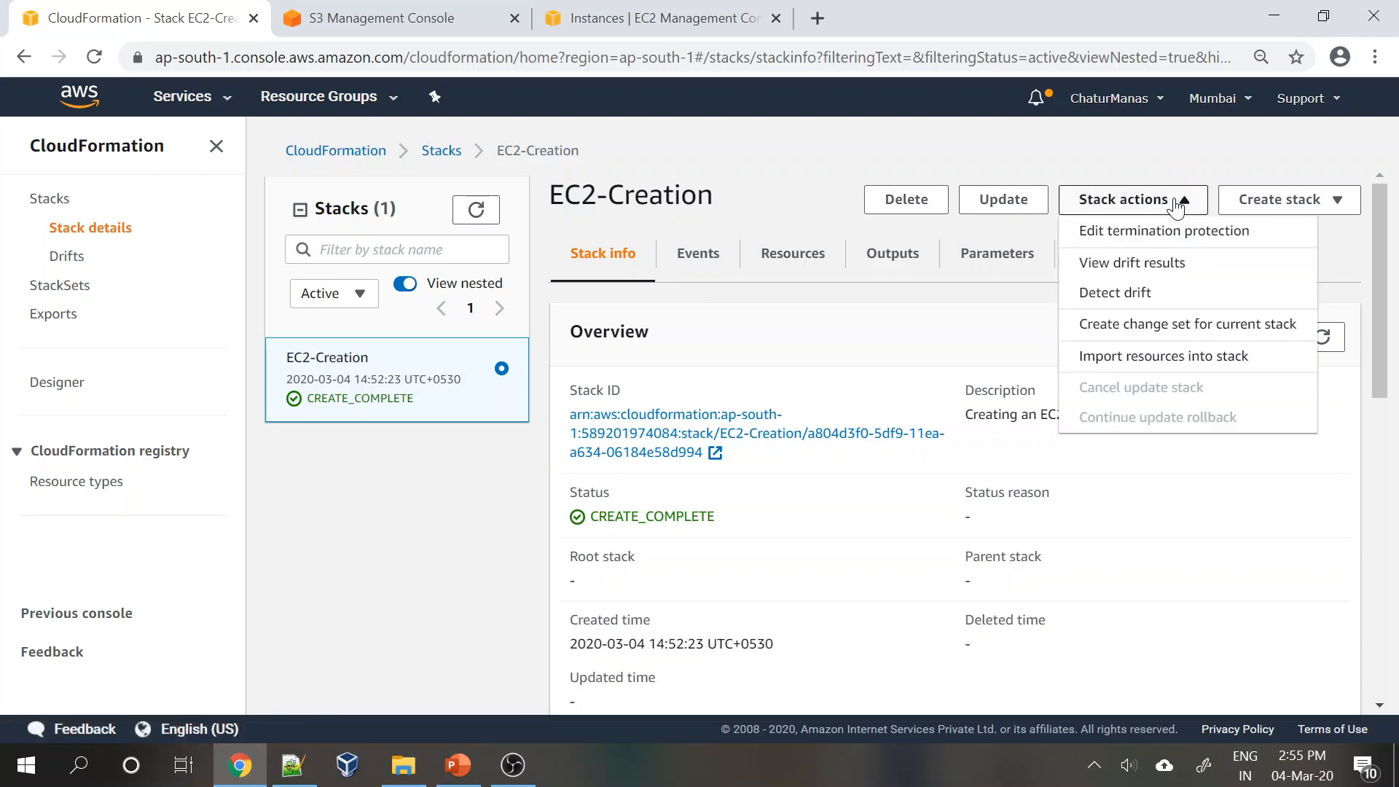
pyautogui.click(1307, 216)
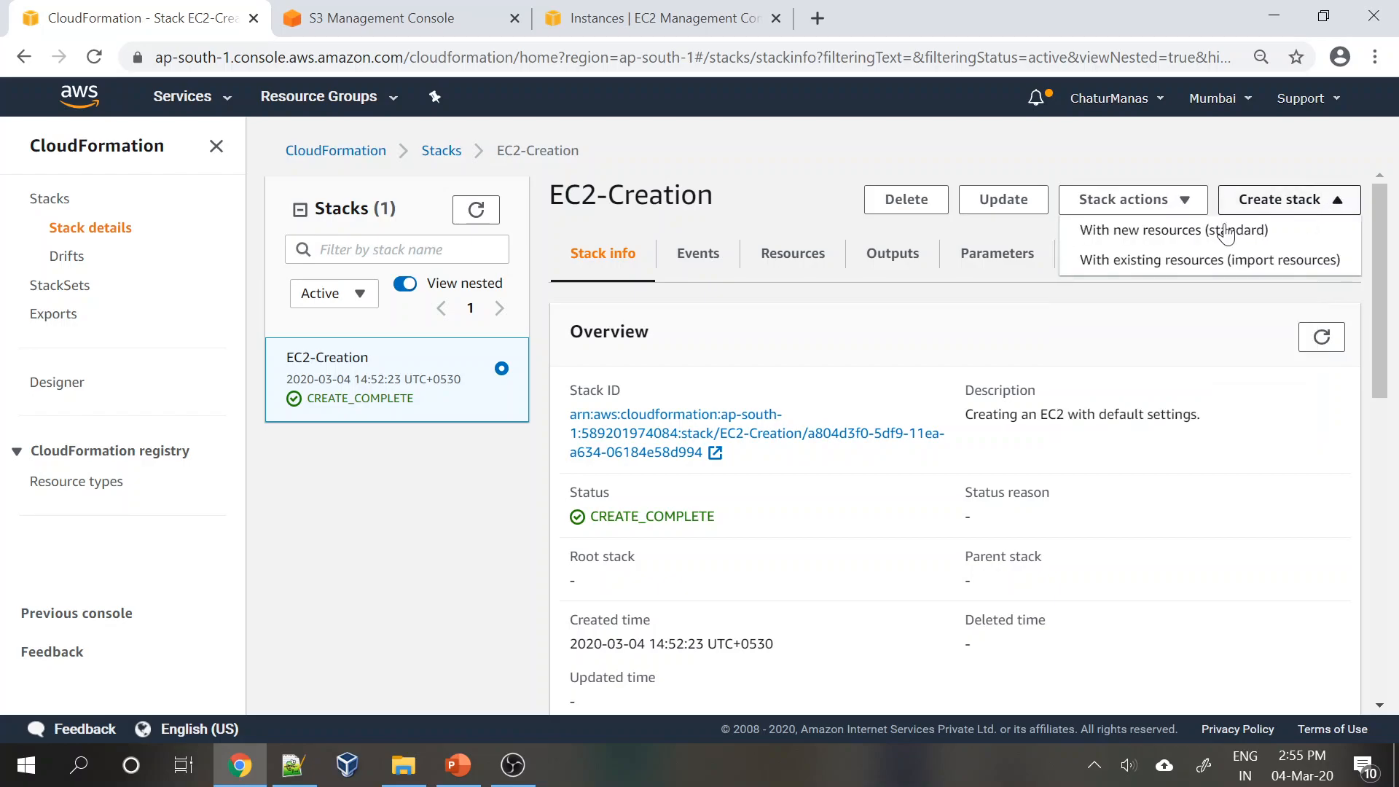
pyautogui.click(906, 201)
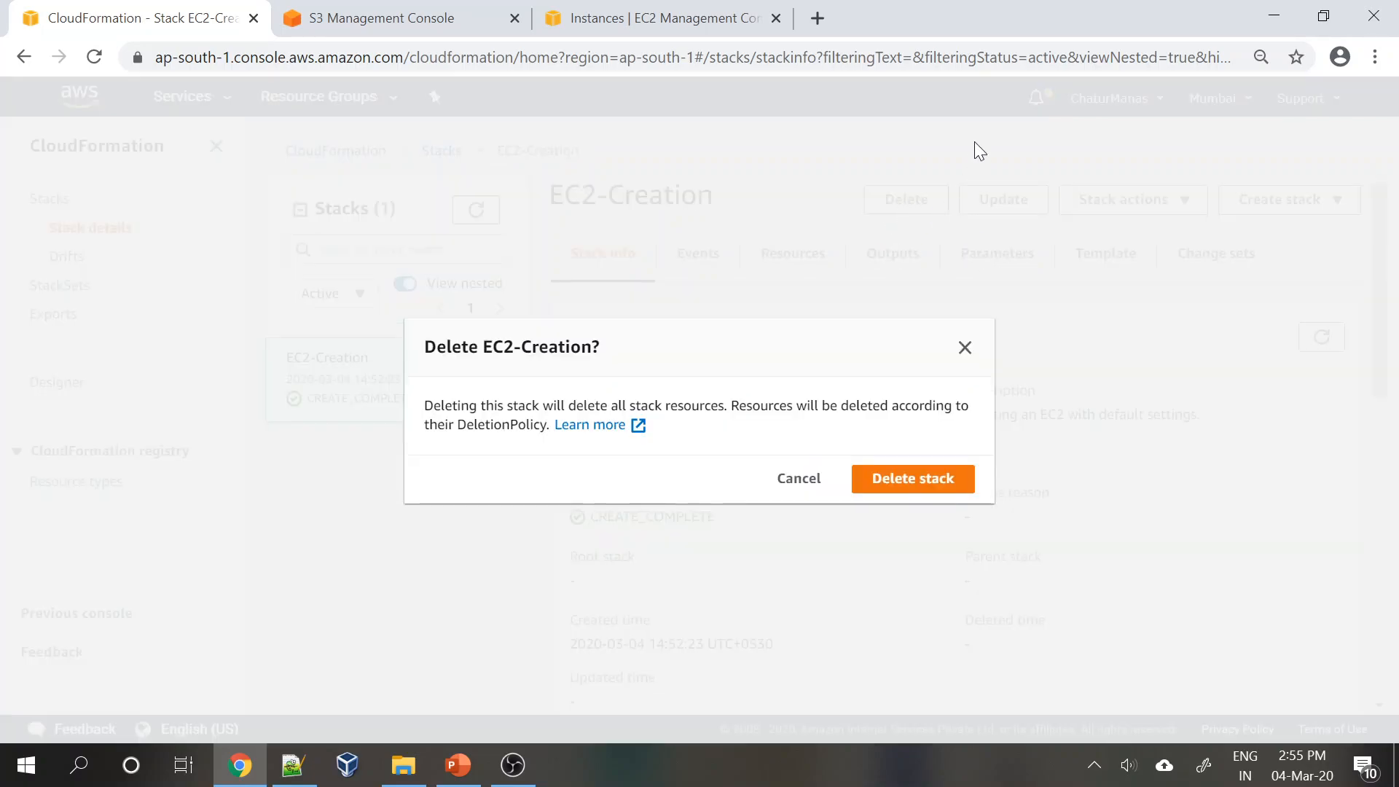
pyautogui.click(889, 488)
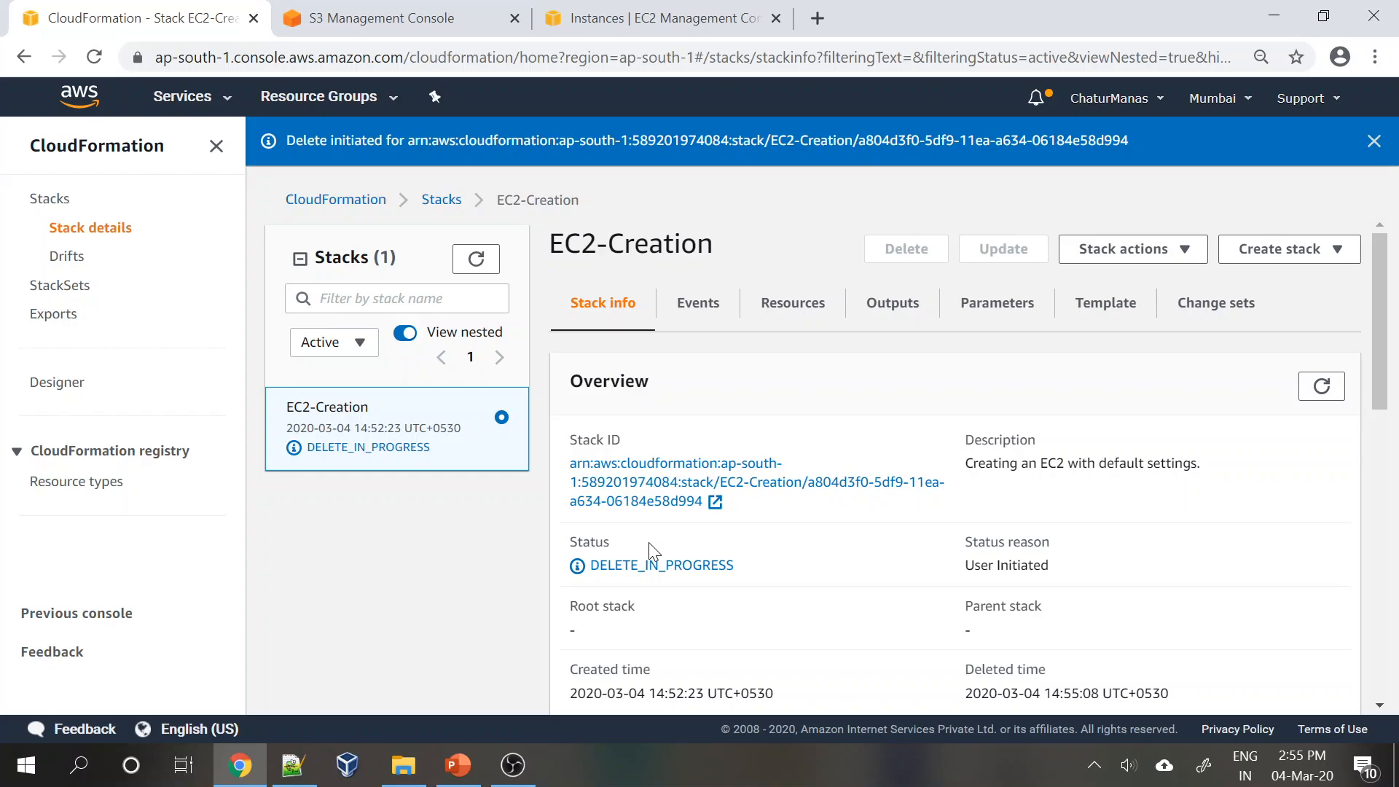
pyautogui.click(1321, 386)
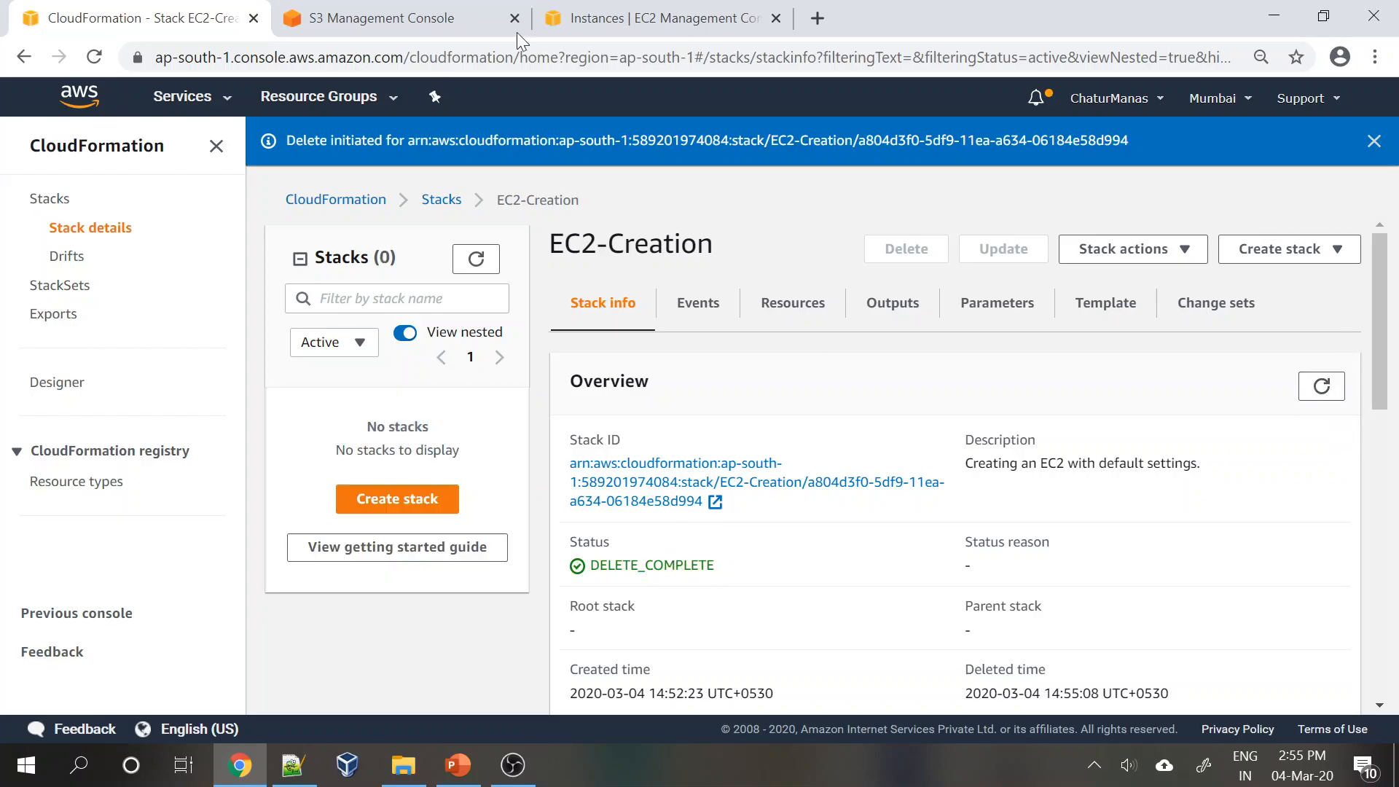
# Check the state of CF-Instance in the EC2 console, and view the full CloudFormation stack list.
pyautogui.click(656, 19)
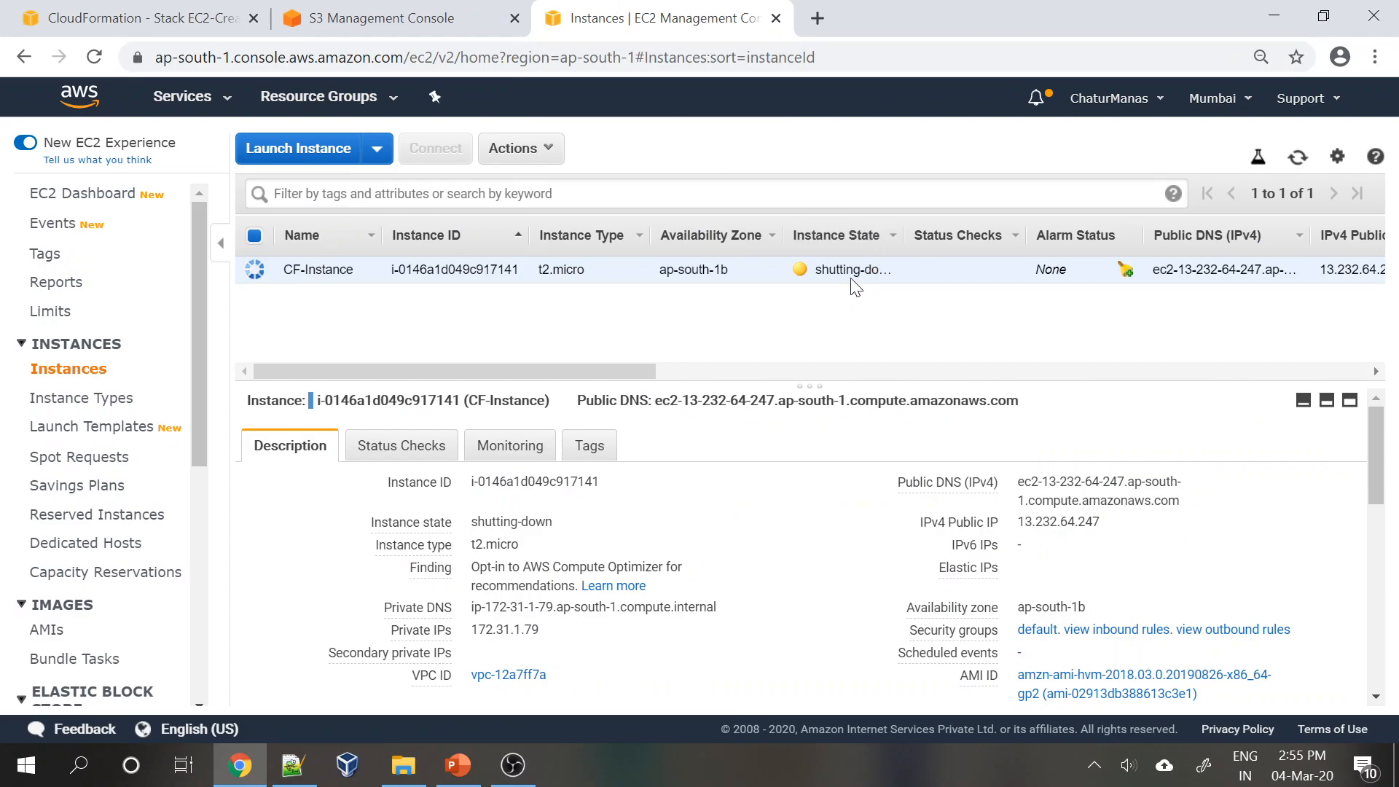
pyautogui.click(6, 9)
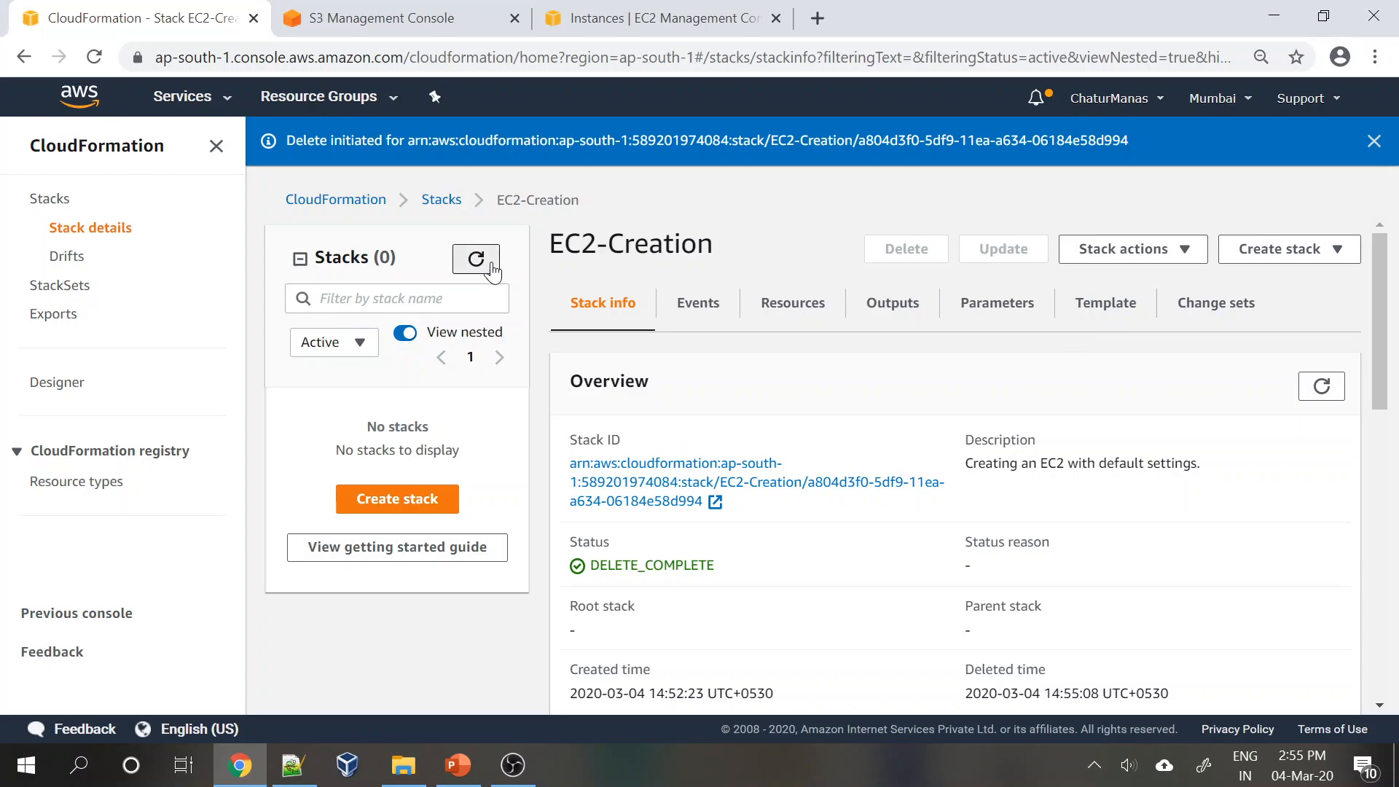
pyautogui.click(441, 201)
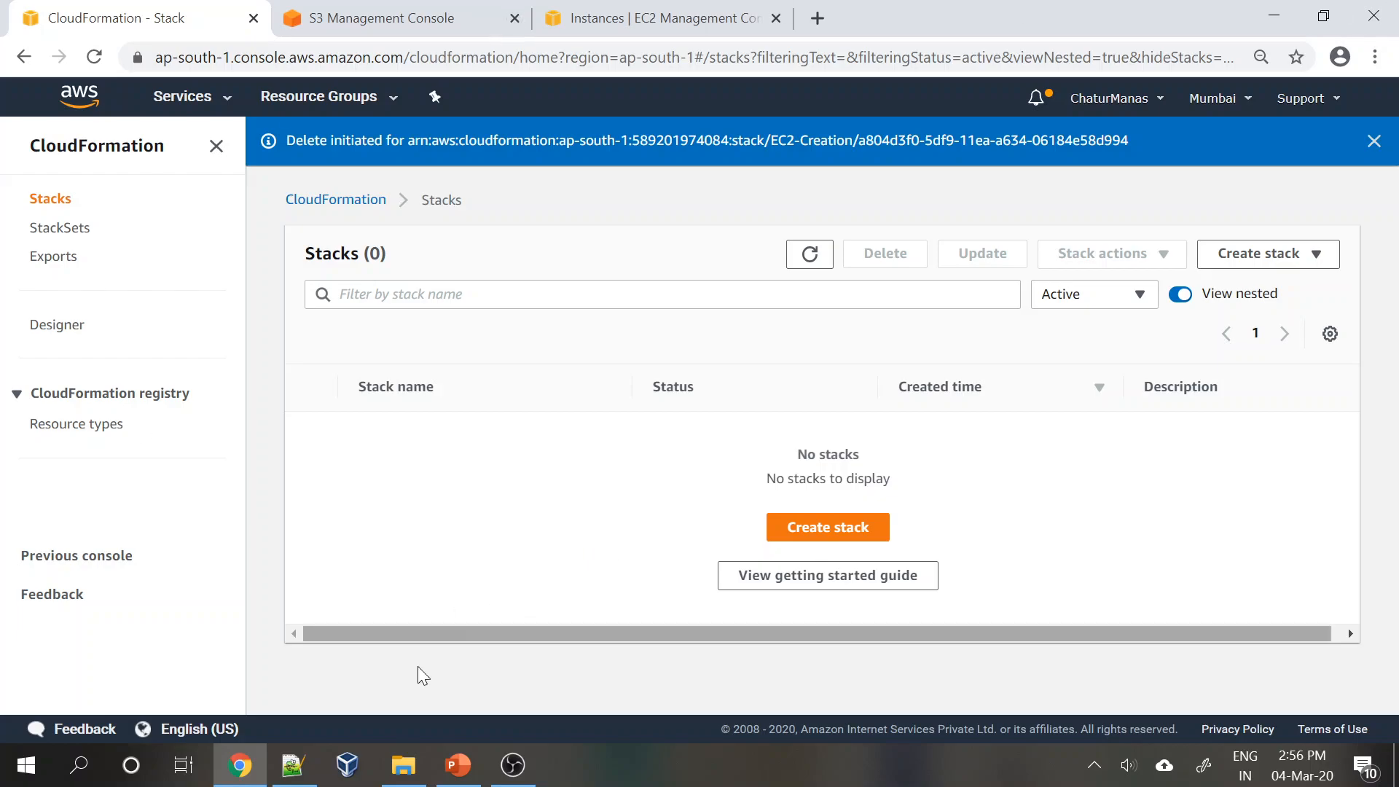
# Open CF-Creating-EC2-inDefault-VPC-with-NewSG-WithParameters.txt in Notepad++ and review its format version, description and Parameters section.
pyautogui.click(285, 775)
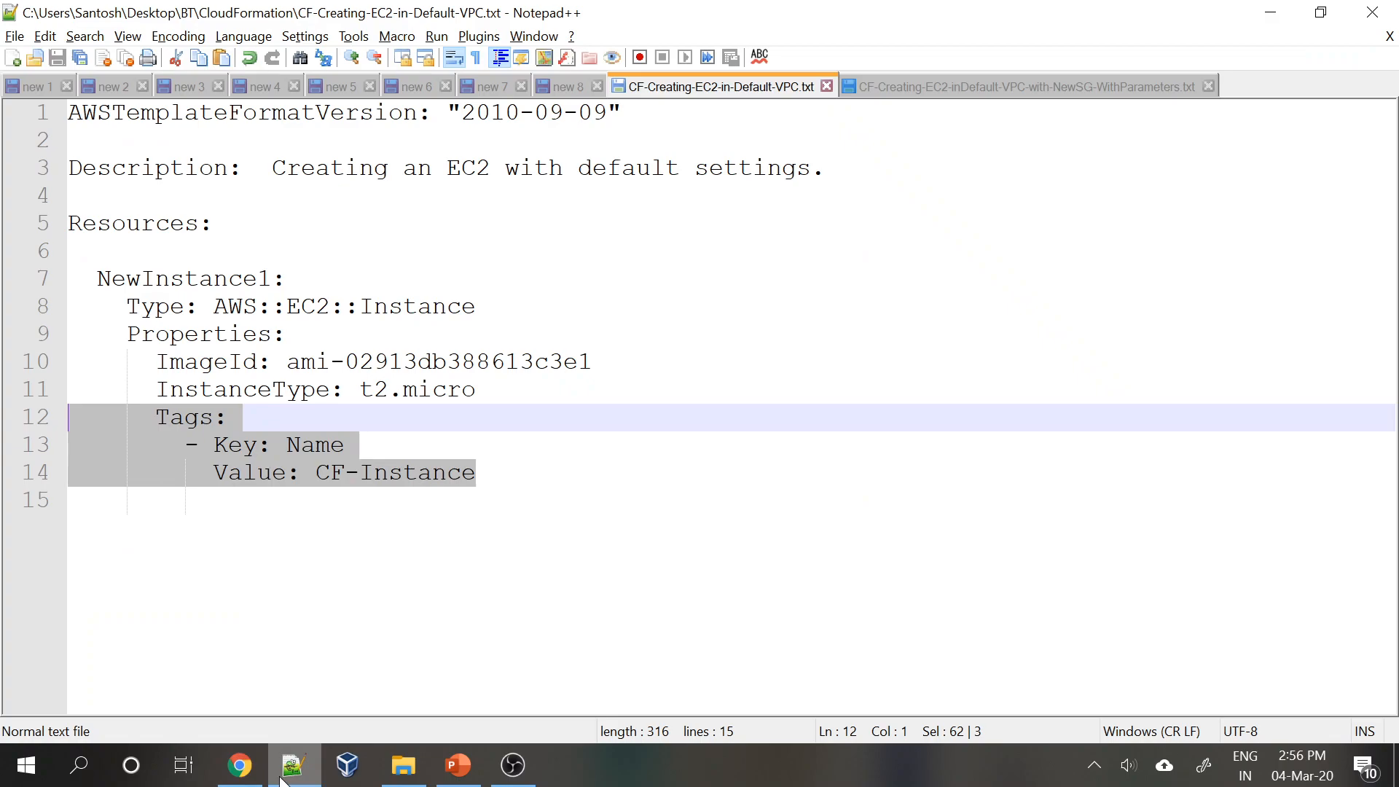
pyautogui.click(969, 88)
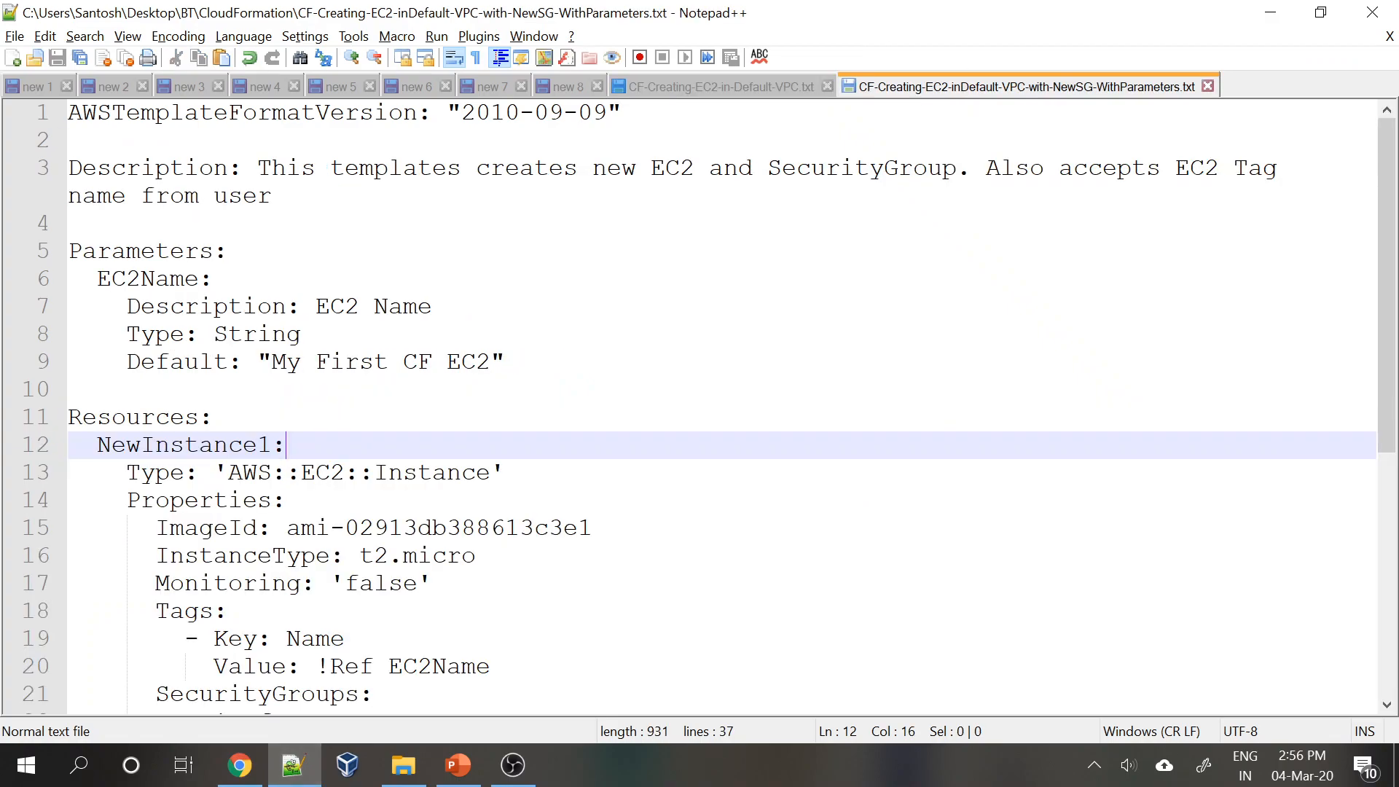
pyautogui.click(621, 112)
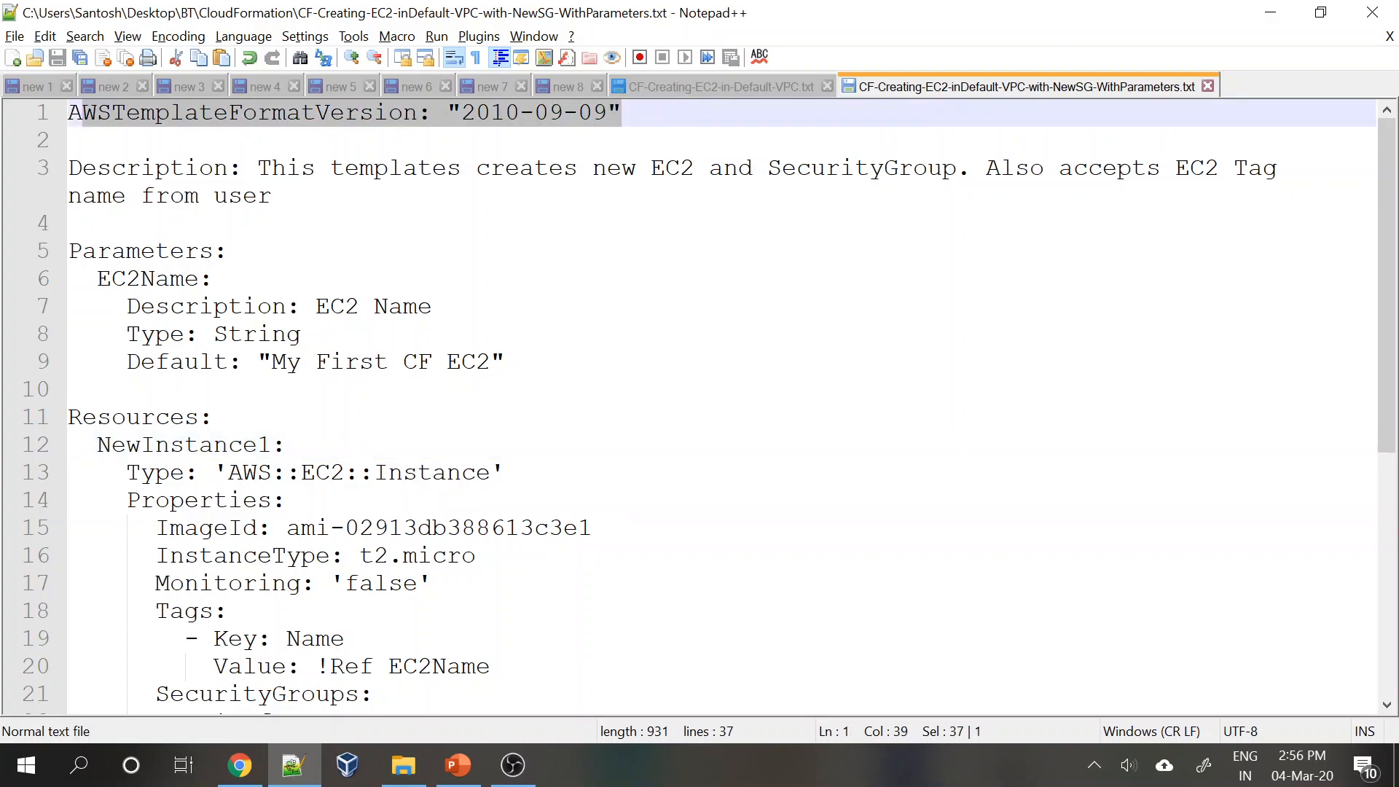
pyautogui.click(227, 251)
pyautogui.moveTo(69, 167); pyautogui.dragTo(361, 168)
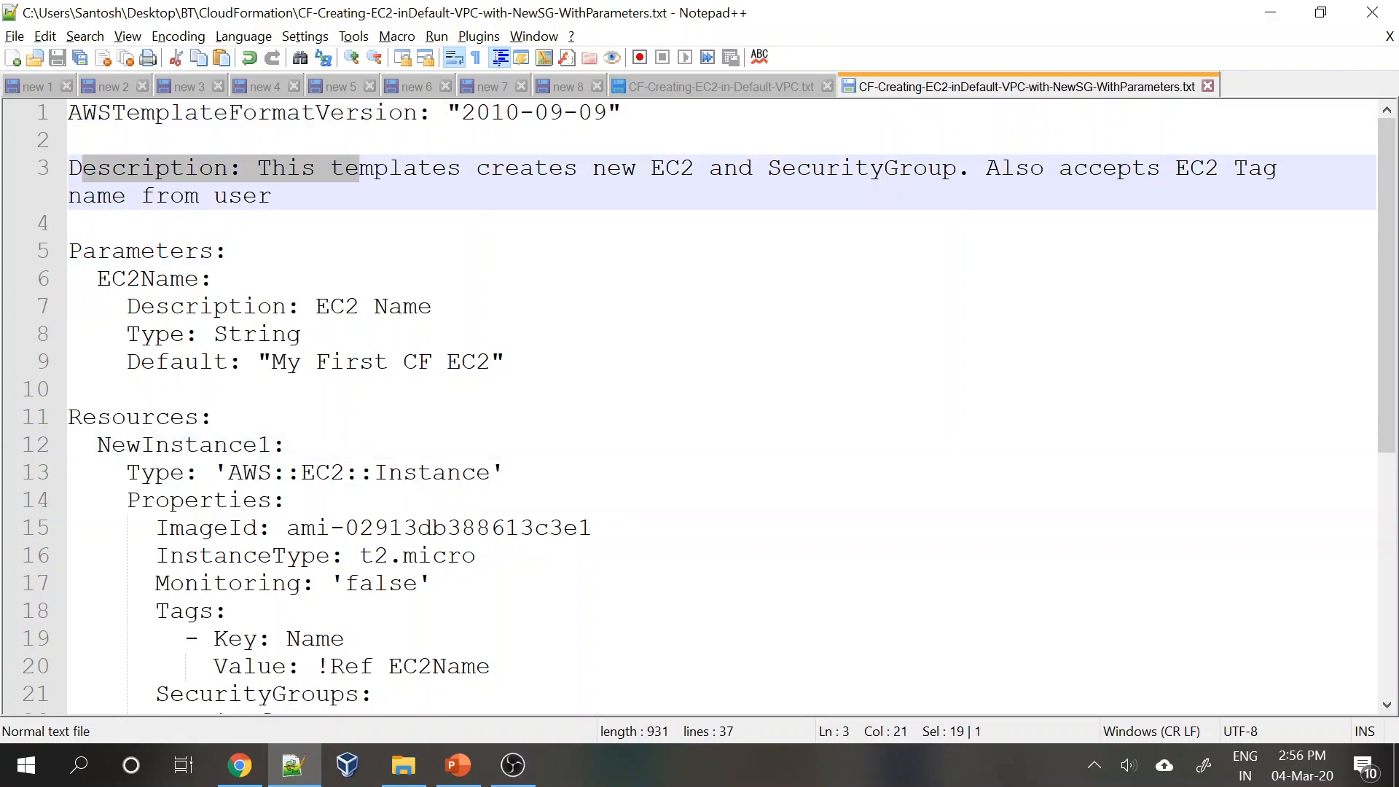
pyautogui.click(227, 251)
pyautogui.moveTo(69, 251); pyautogui.dragTo(505, 361)
pyautogui.click(594, 528)
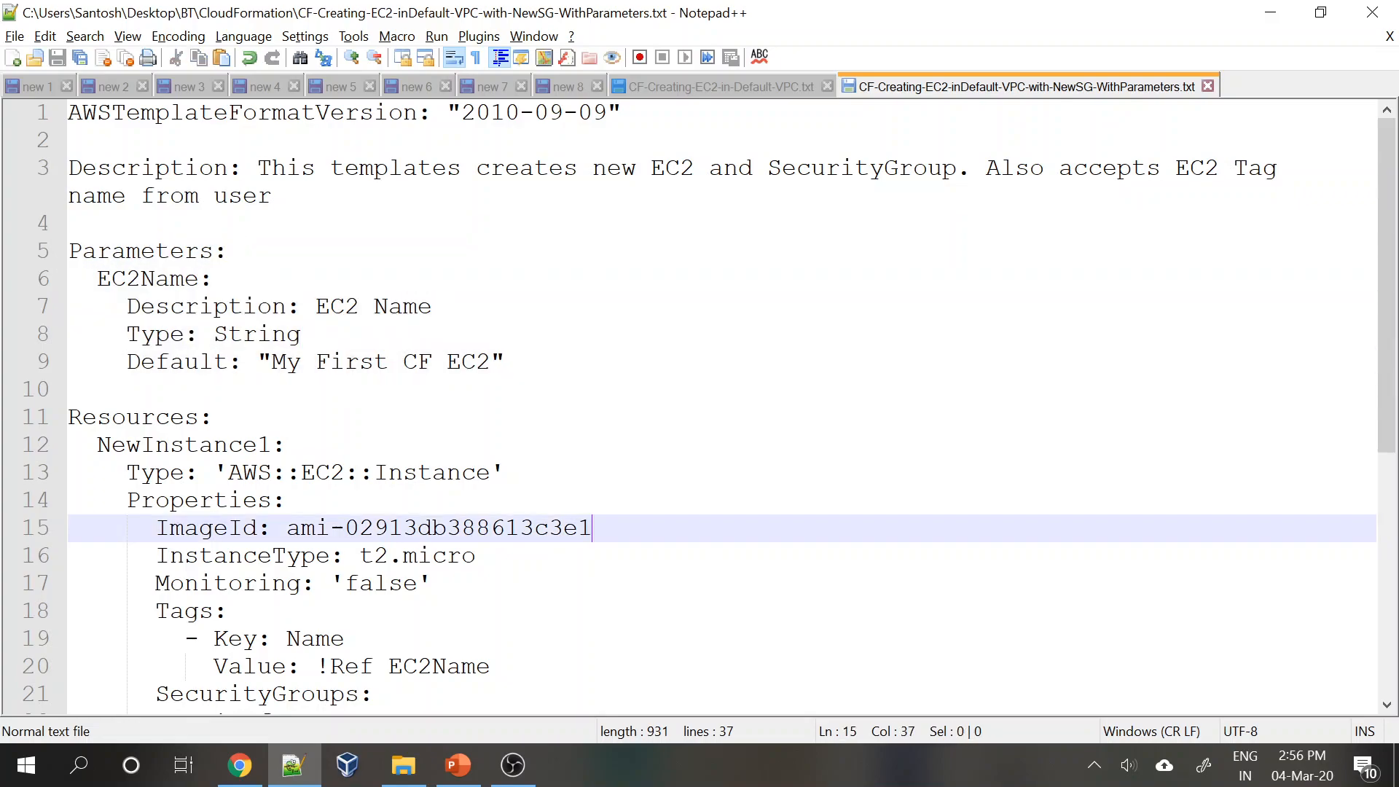
# Examine the EC2Name parameter's description, type and default value, highlighting the whole Parameters block.
pyautogui.moveTo(97, 278); pyautogui.dragTo(126, 390)
pyautogui.click(212, 417)
pyautogui.moveTo(505, 362); pyautogui.dragTo(199, 278)
pyautogui.click(199, 279)
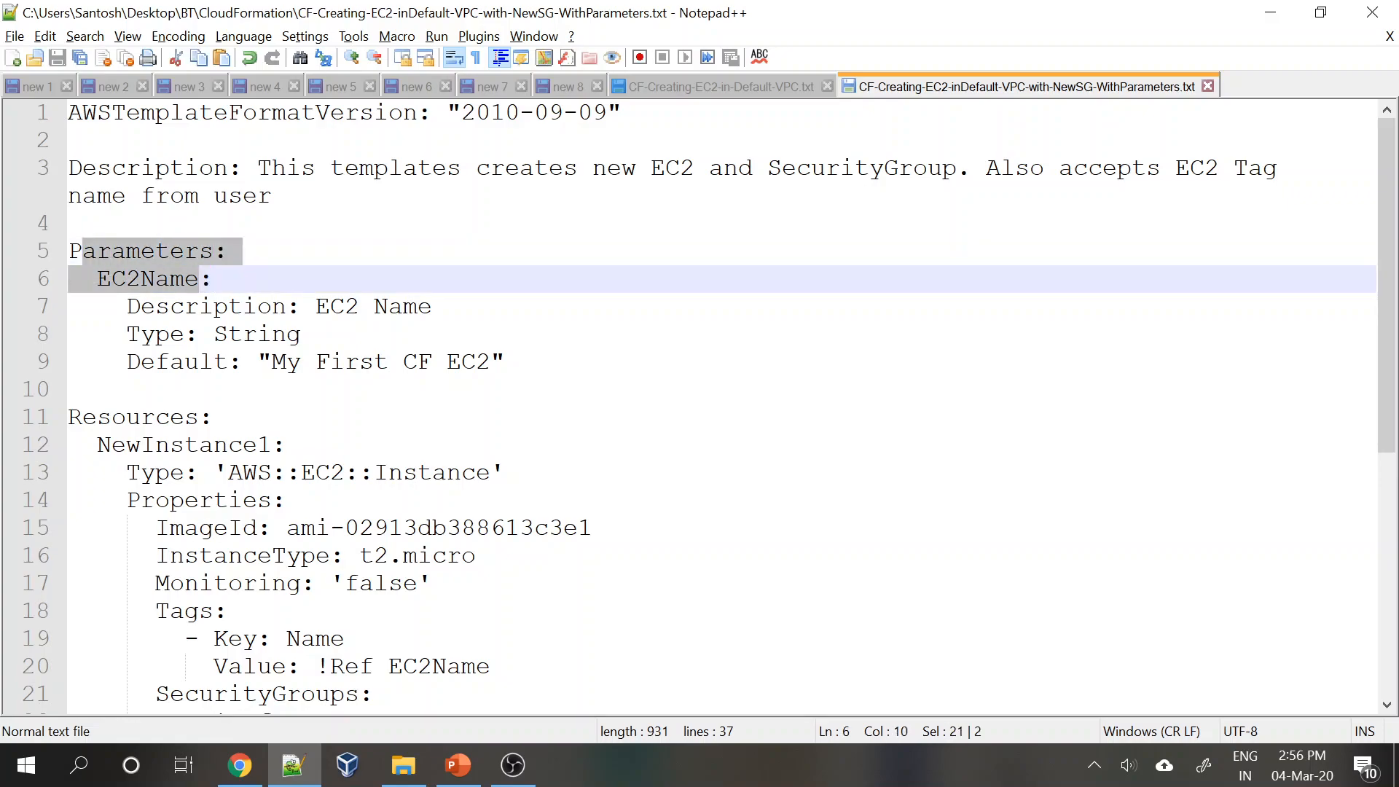
pyautogui.doubleClick(146, 279)
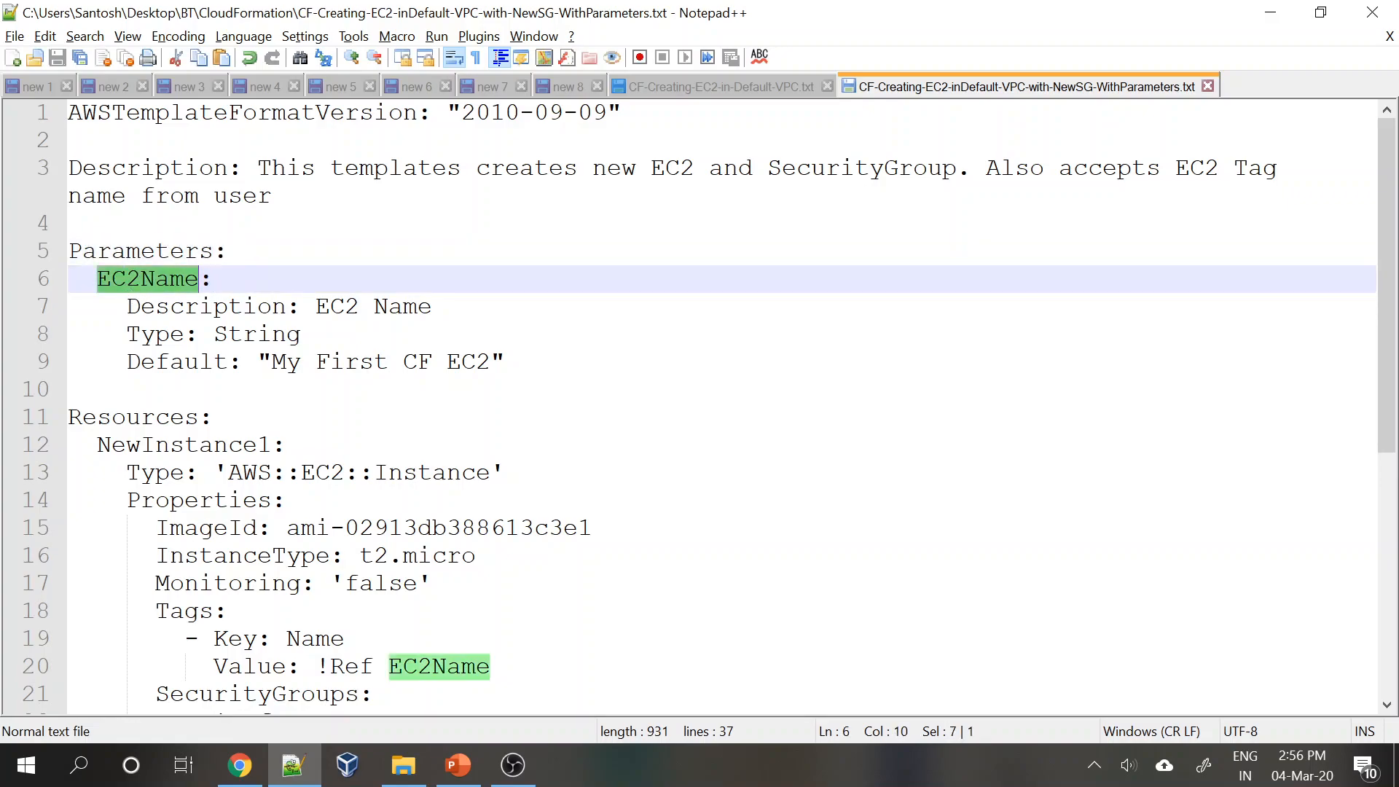
pyautogui.moveTo(127, 306); pyautogui.dragTo(432, 306)
pyautogui.moveTo(127, 334); pyautogui.dragTo(301, 334)
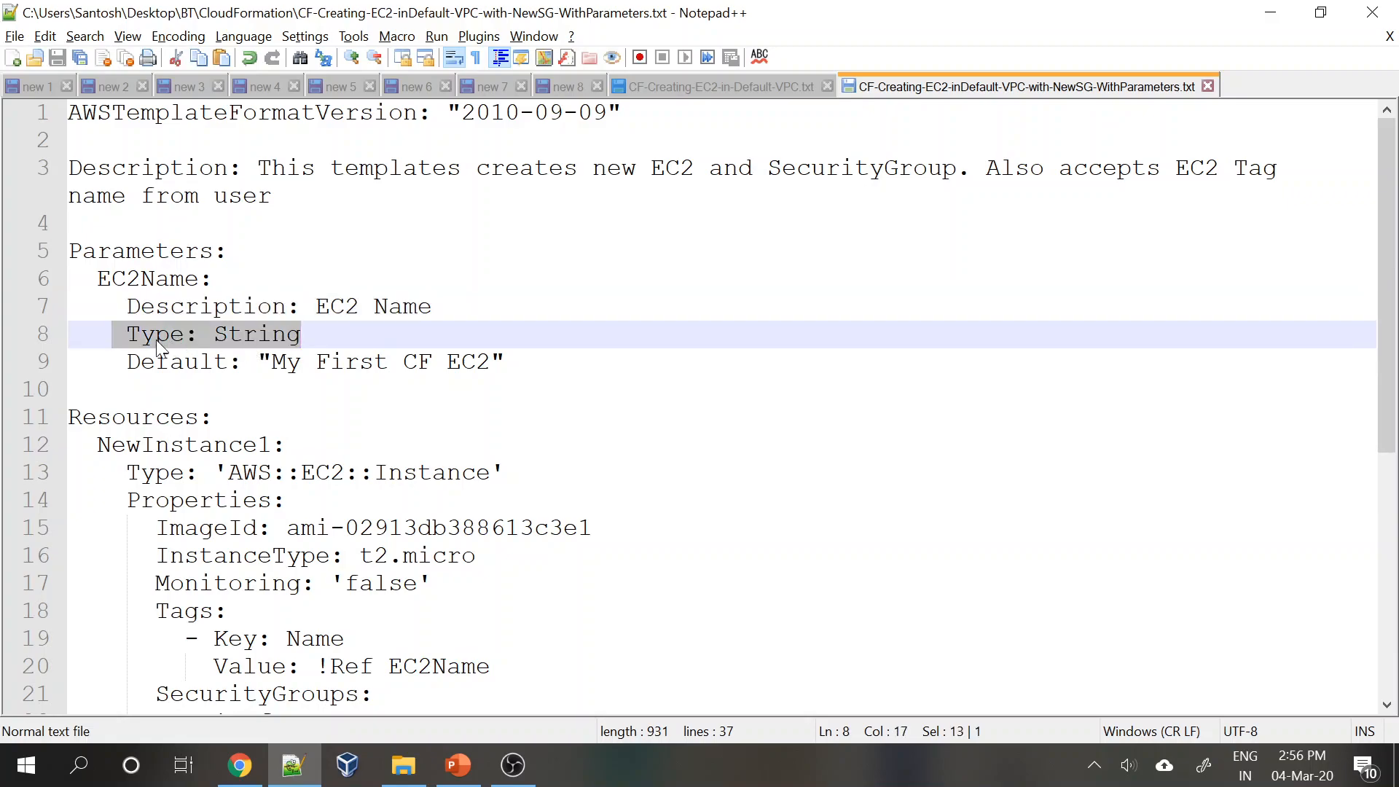
pyautogui.click(126, 361)
pyautogui.moveTo(127, 361); pyautogui.dragTo(257, 362)
pyautogui.click(286, 444)
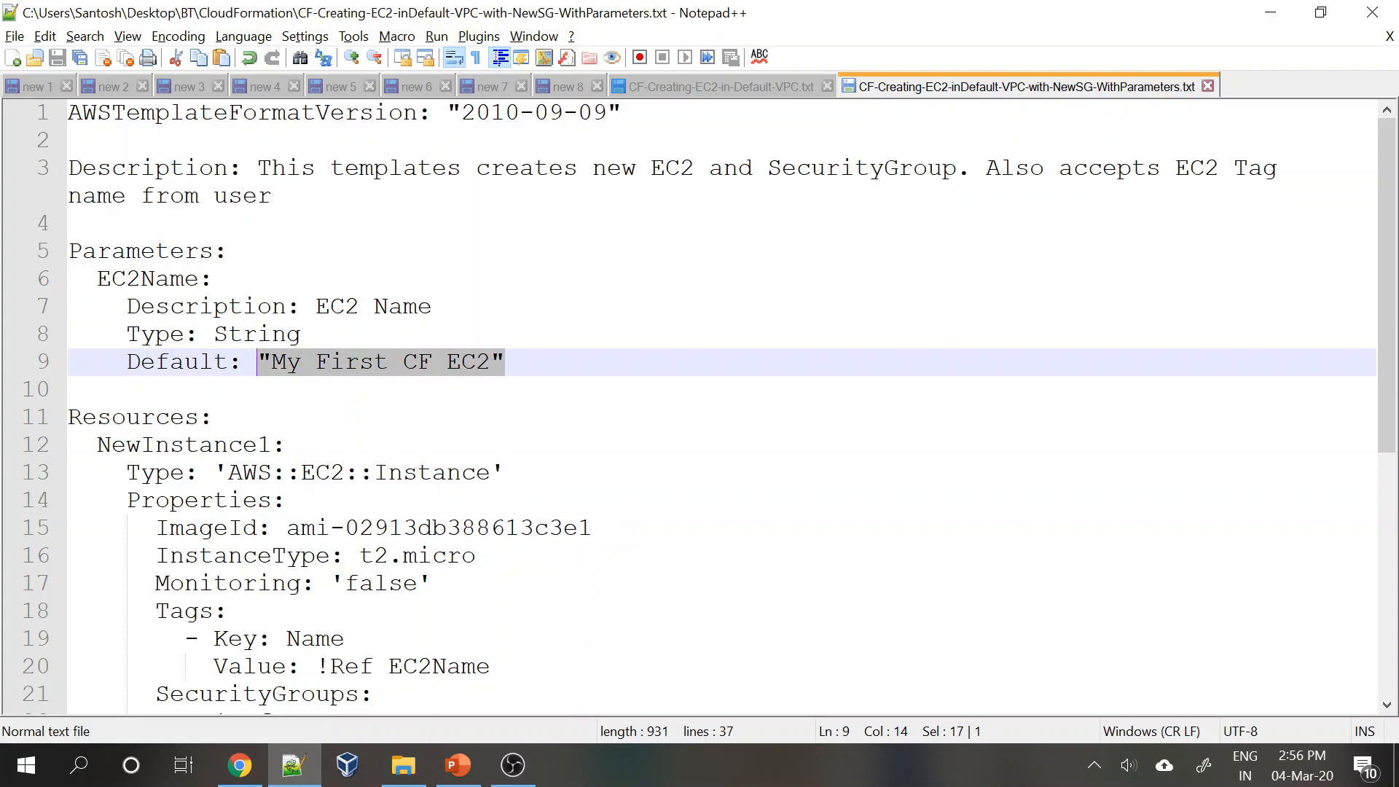
pyautogui.click(212, 417)
pyautogui.click(68, 251)
pyautogui.moveTo(68, 251); pyautogui.dragTo(505, 361)
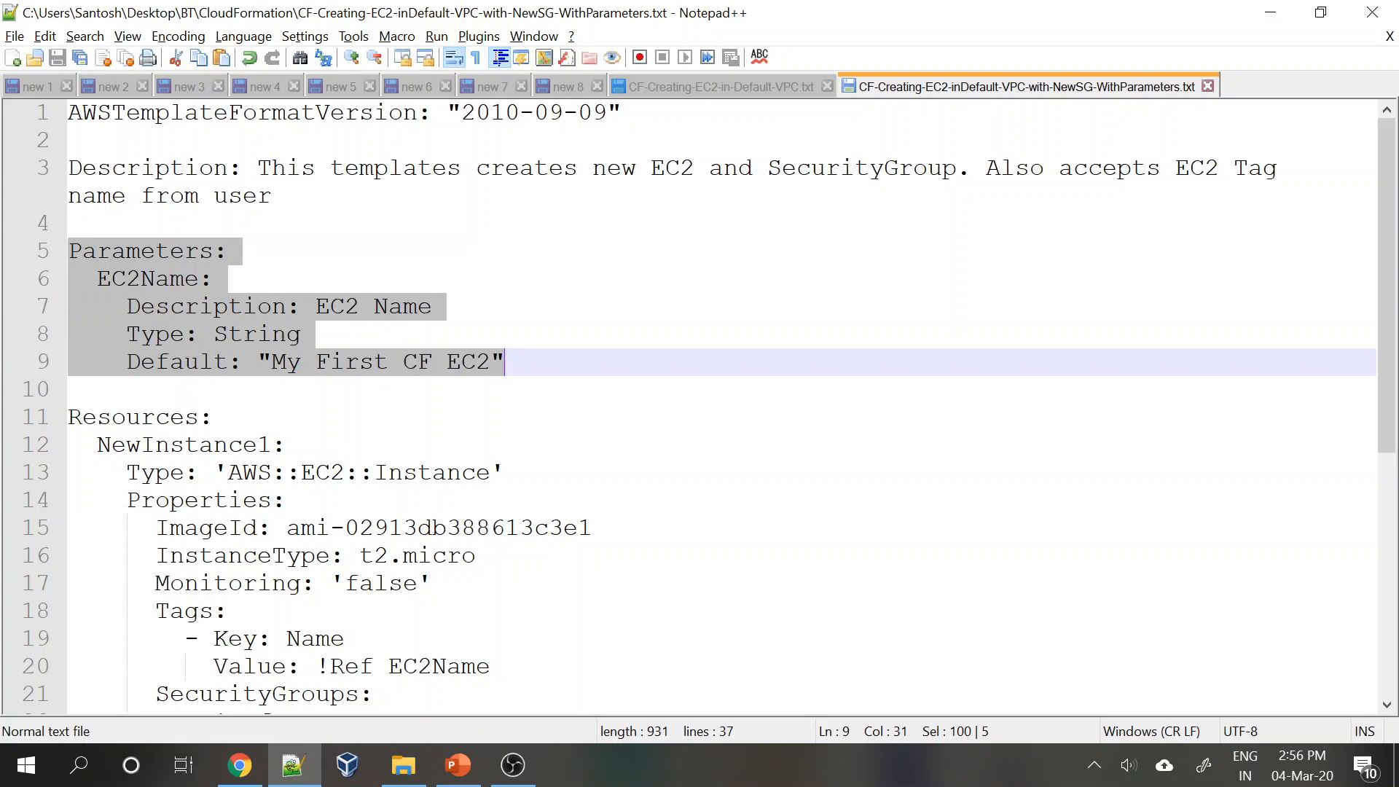
# Review the NewInstance1 resource, highlighting its ImageId, InstanceType and Monitoring properties.
pyautogui.scroll(-1, 700, 401)
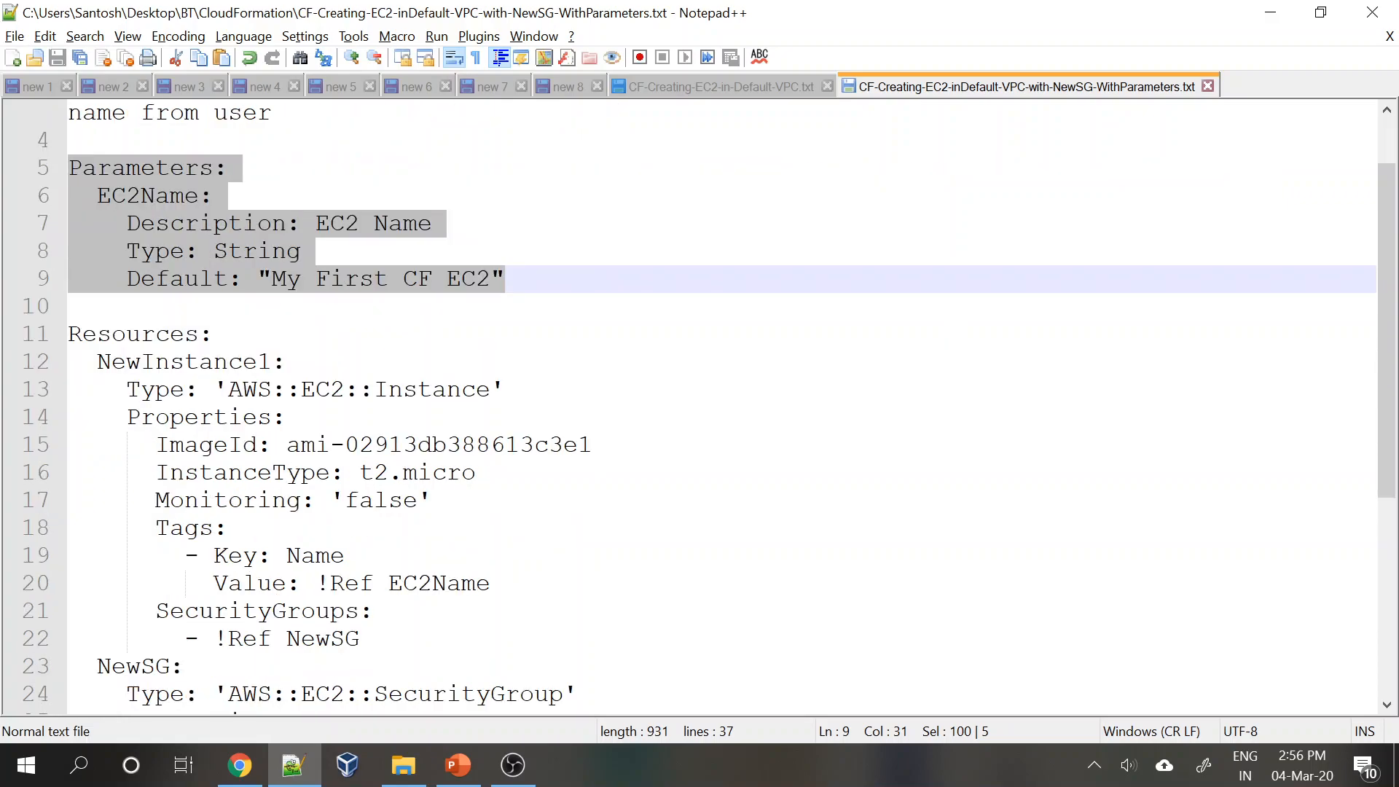
pyautogui.moveTo(97, 361); pyautogui.dragTo(286, 362)
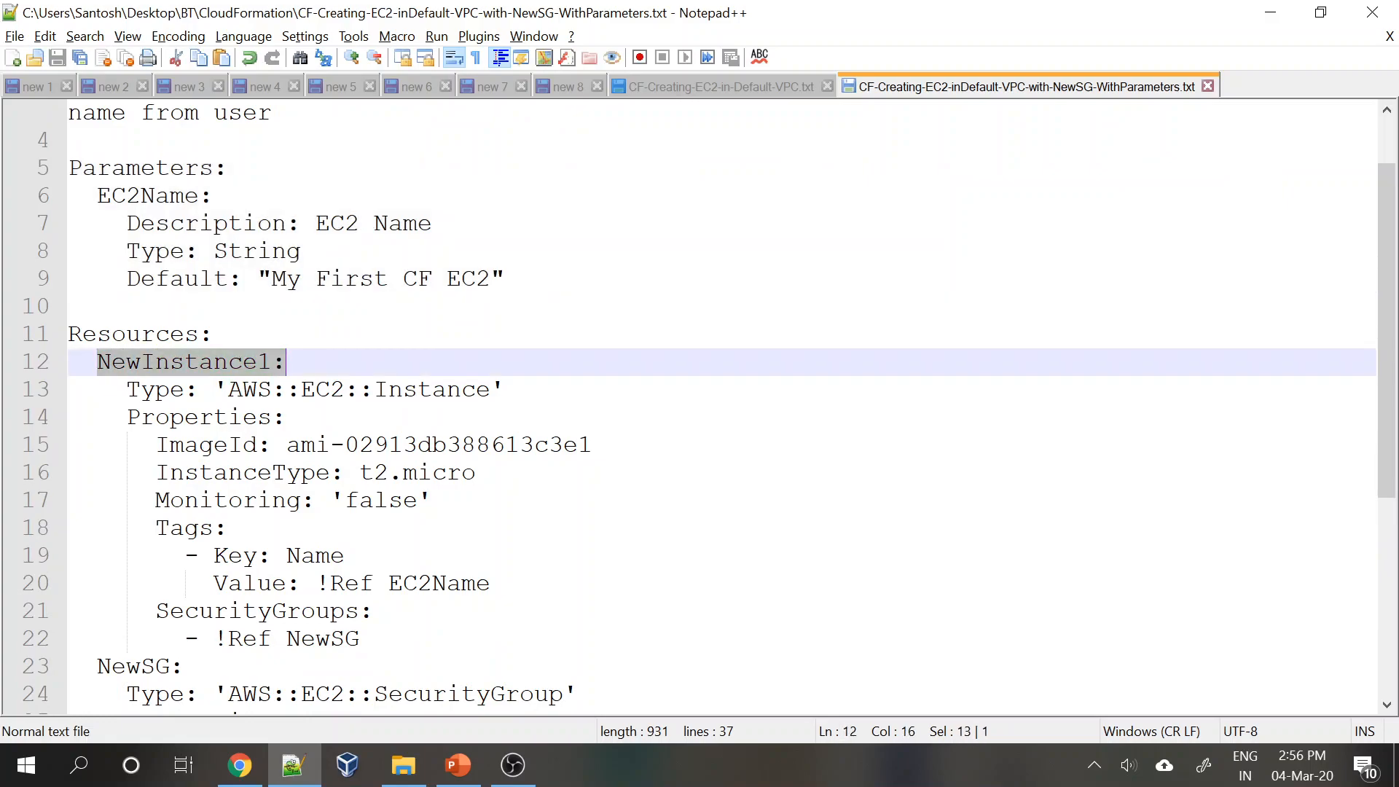
pyautogui.scroll(-1, 700, 401)
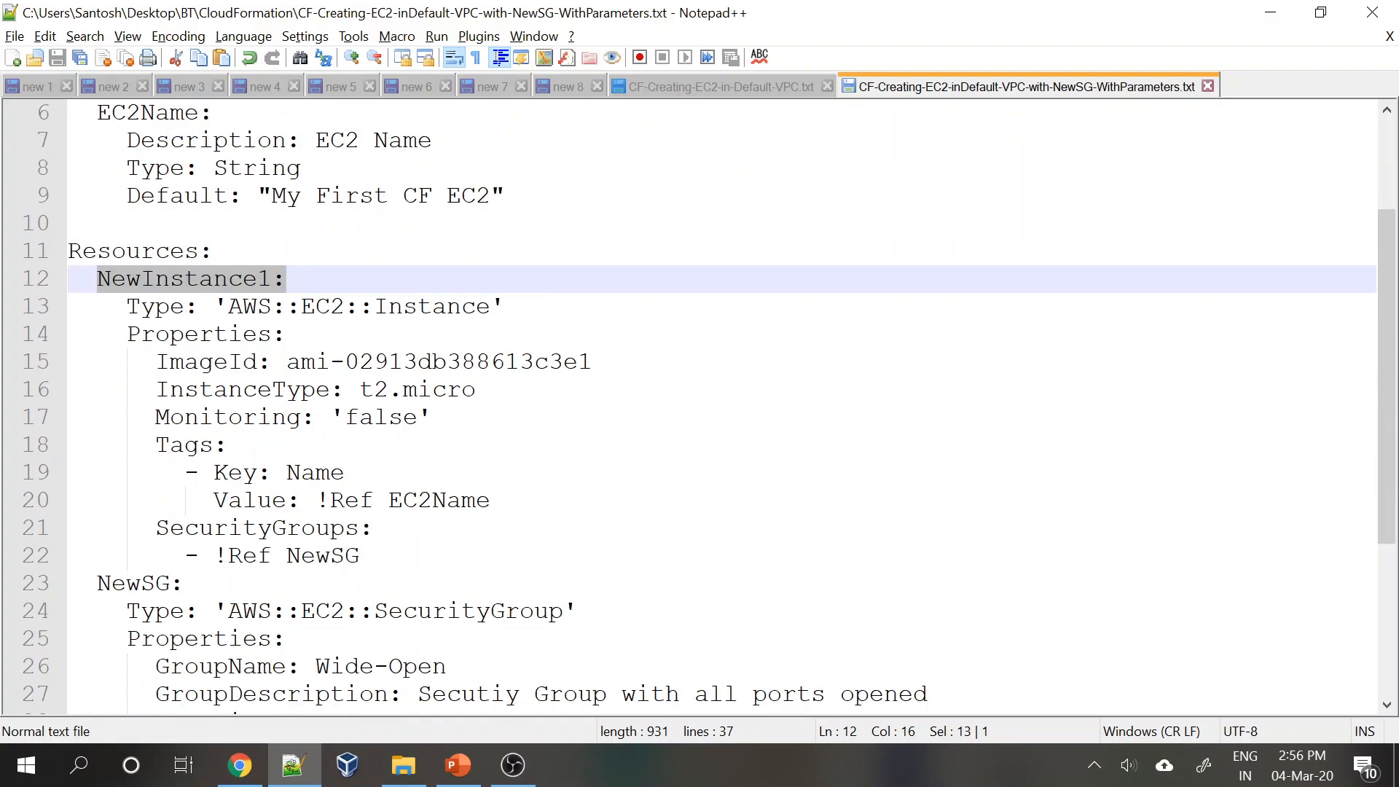
pyautogui.moveTo(157, 361); pyautogui.dragTo(591, 362)
pyautogui.moveTo(157, 389); pyautogui.dragTo(476, 389)
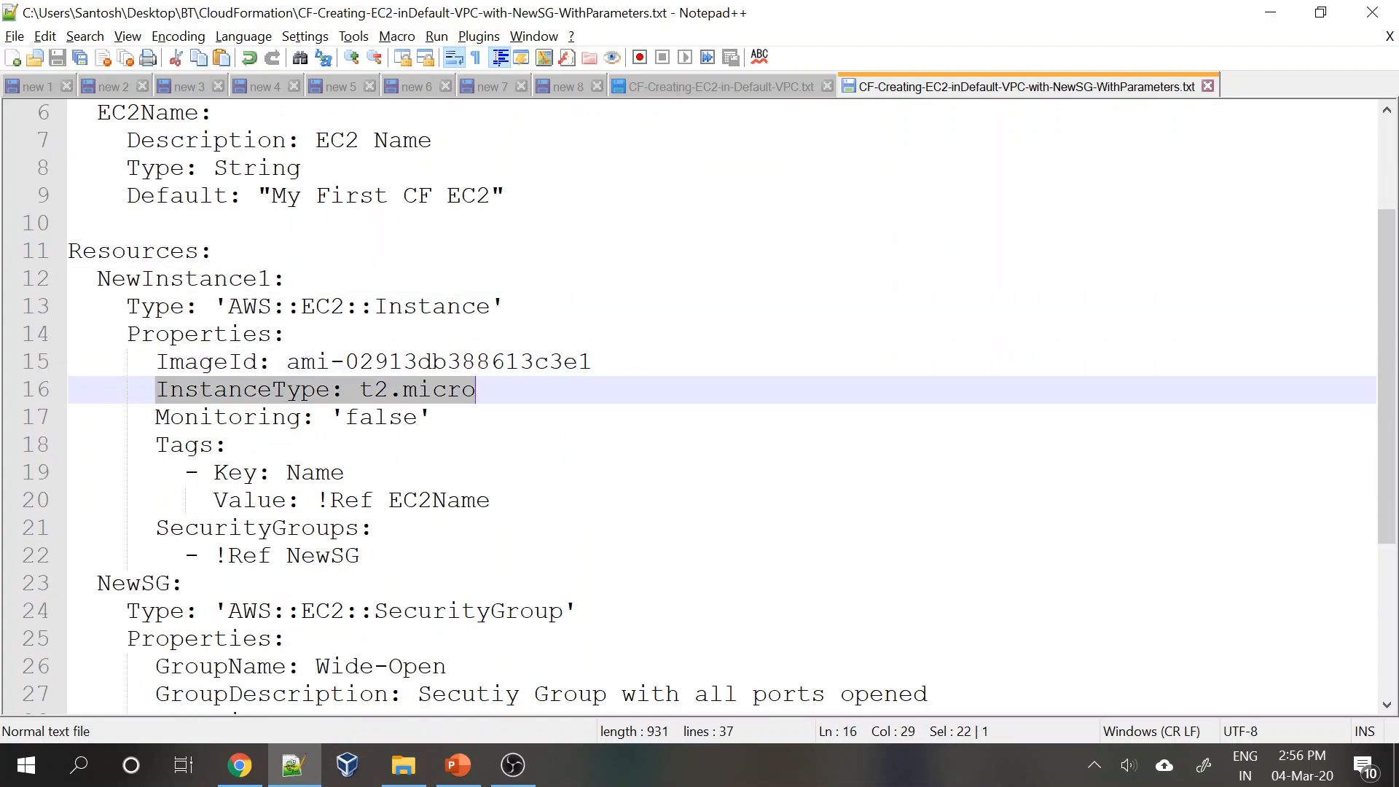
pyautogui.moveTo(142, 417); pyautogui.dragTo(432, 417)
pyautogui.scroll(-1, 699, 401)
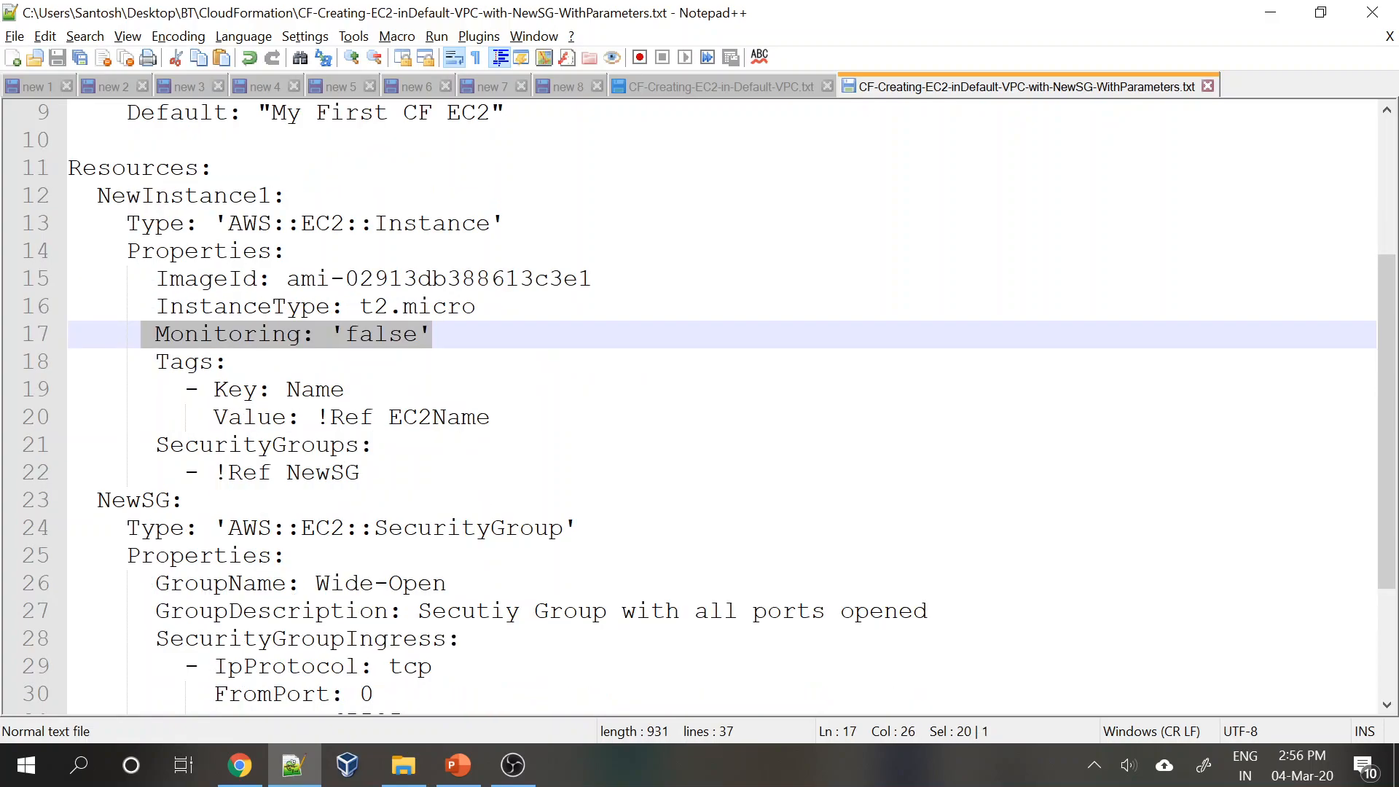
# Examine how the Name tag's value uses !Ref to reference the EC2Name parameter.
pyautogui.click(156, 361)
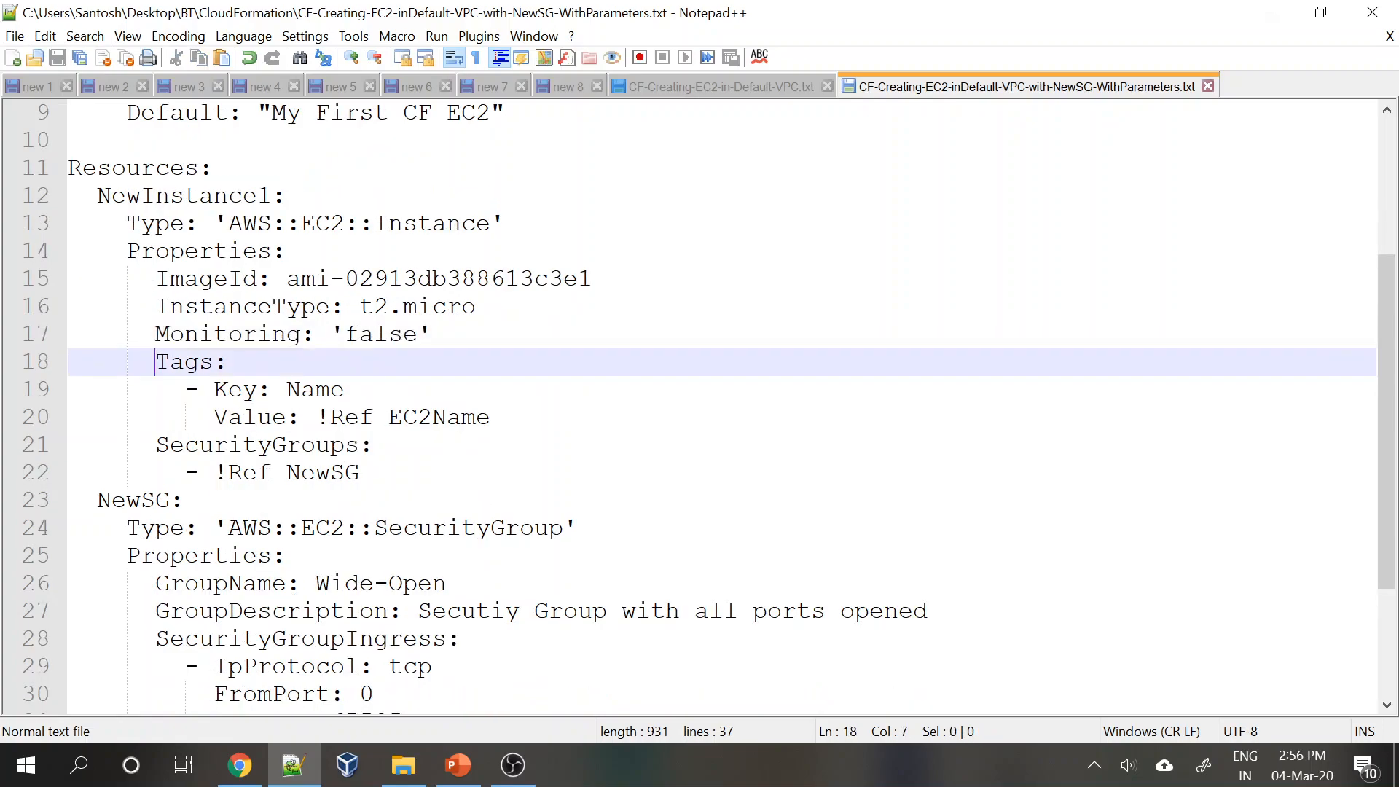
pyautogui.moveTo(490, 417); pyautogui.dragTo(316, 417)
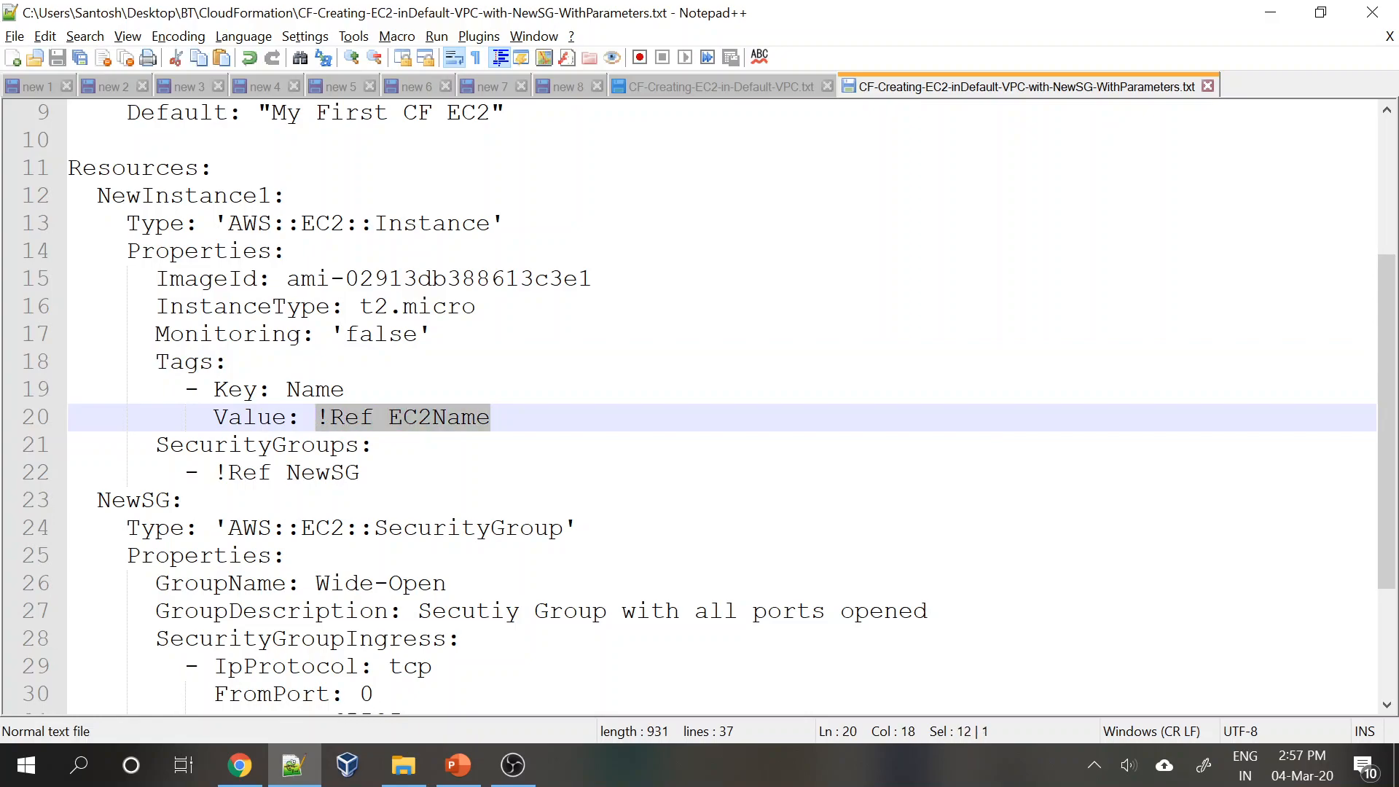
pyautogui.scroll(1, 699, 408)
pyautogui.scroll(1, 700, 408)
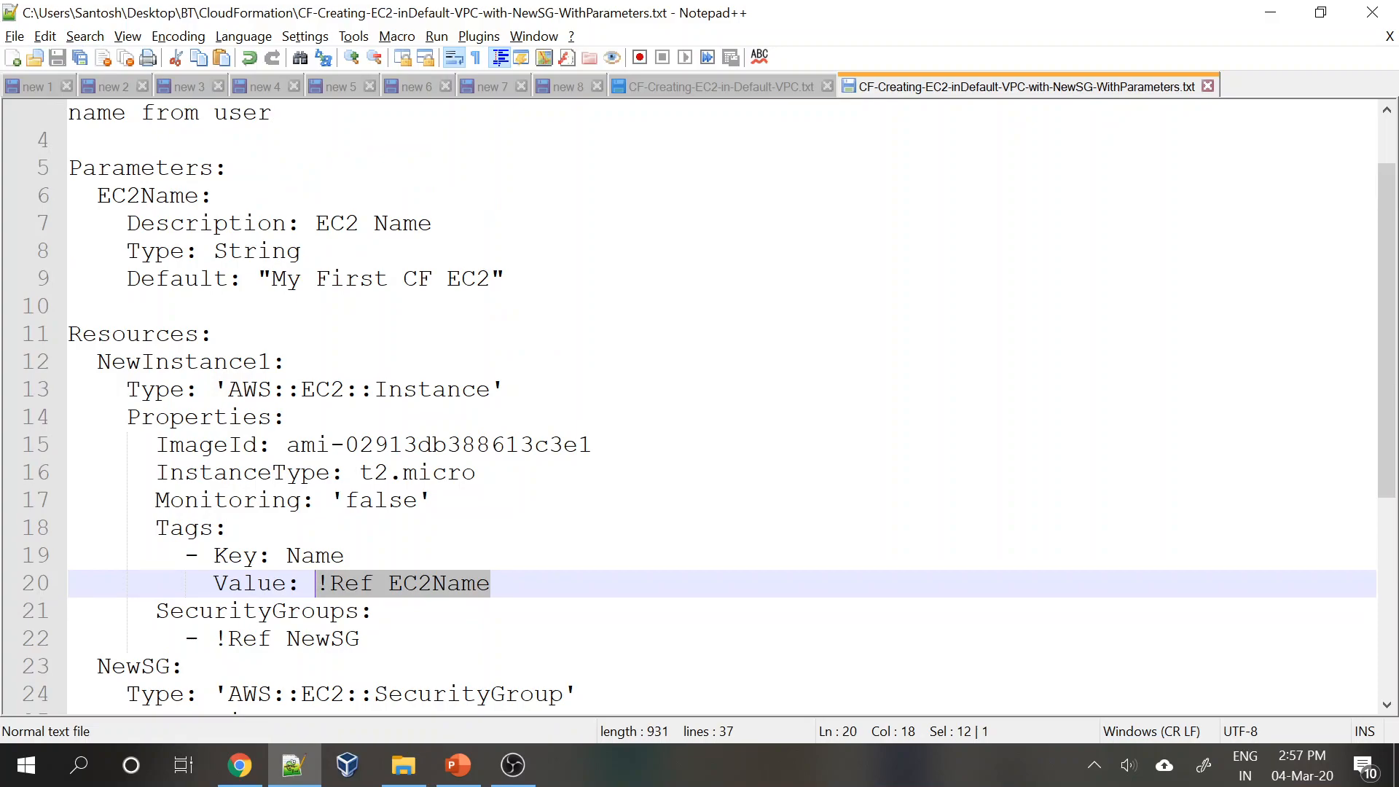
pyautogui.click(492, 583)
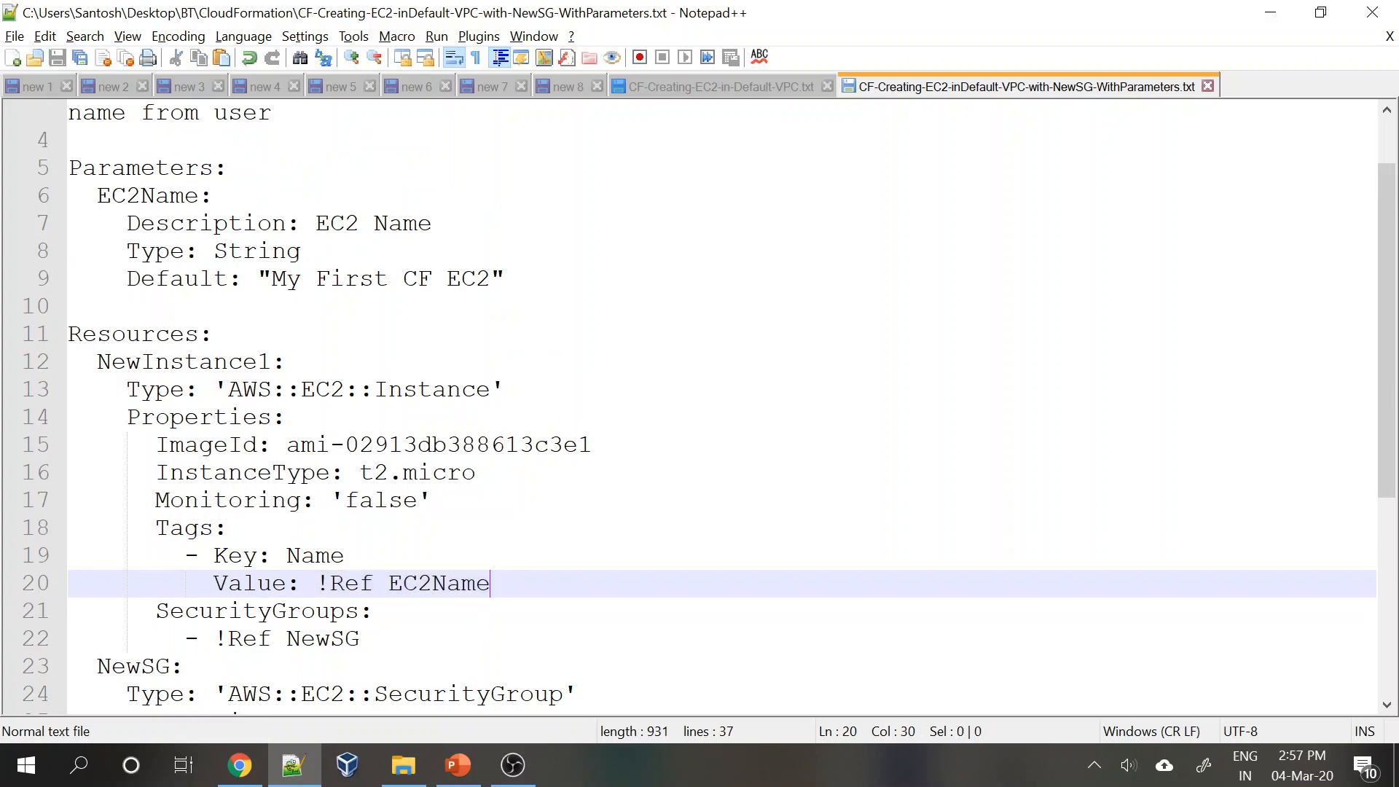
pyautogui.moveTo(492, 583); pyautogui.dragTo(316, 584)
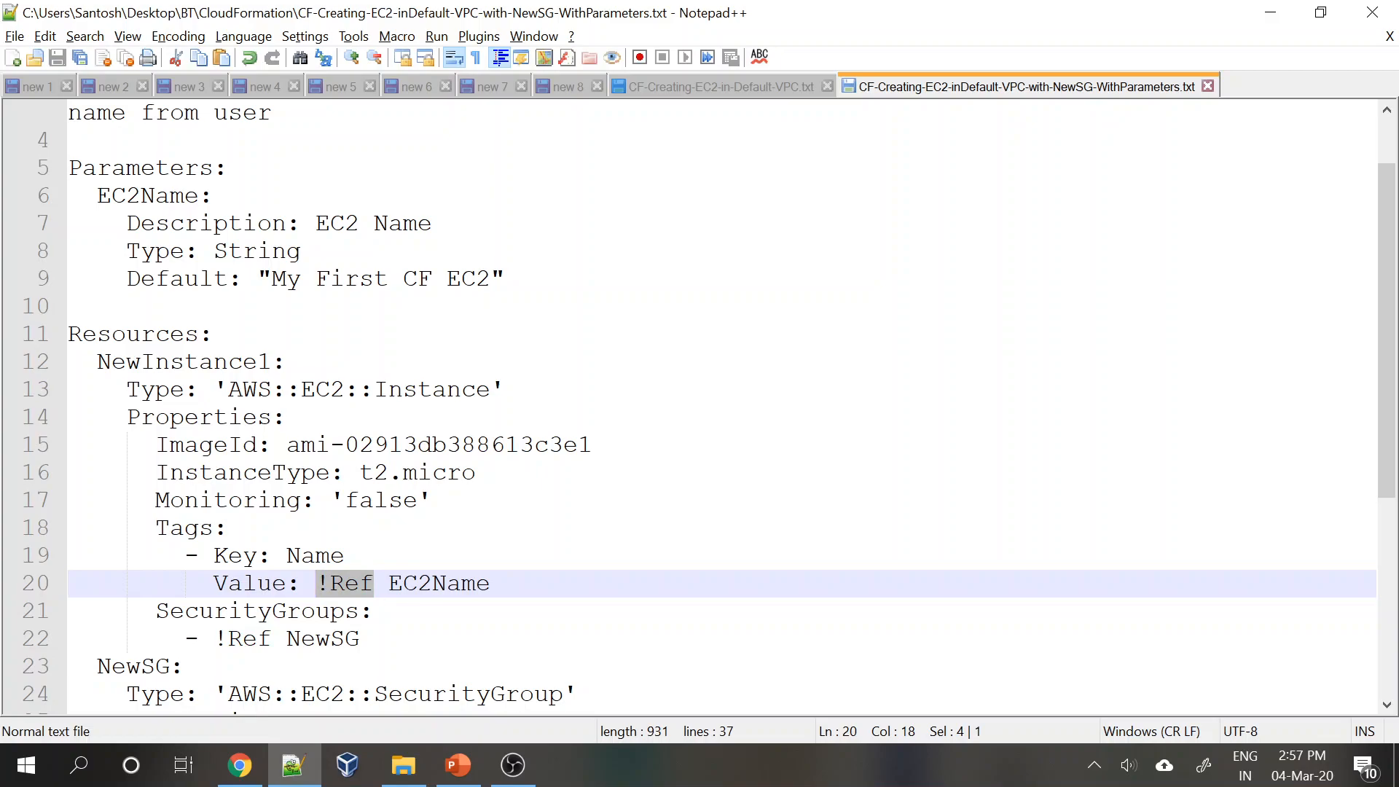
pyautogui.click(490, 583)
pyautogui.doubleClick(359, 583)
pyautogui.click(491, 583)
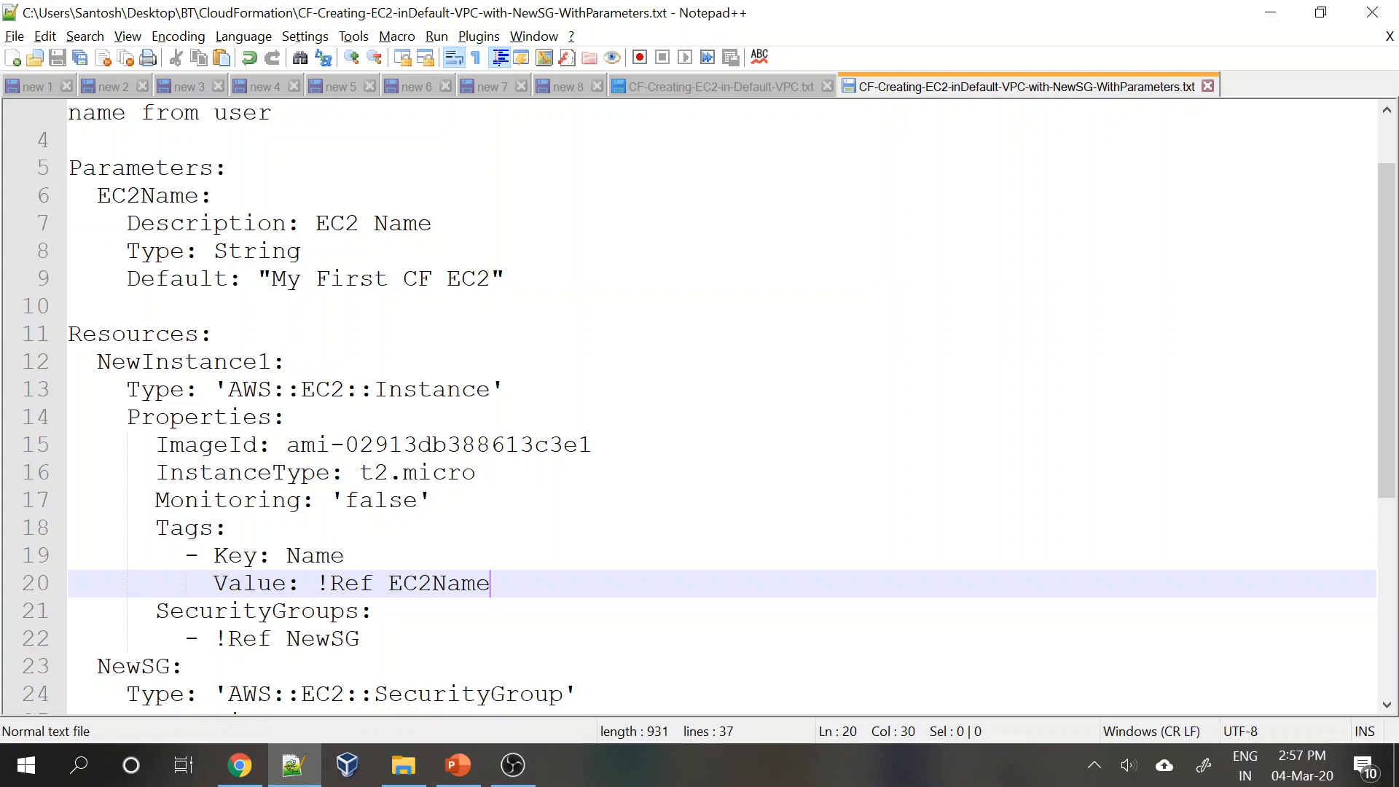
pyautogui.moveTo(490, 583); pyautogui.dragTo(389, 583)
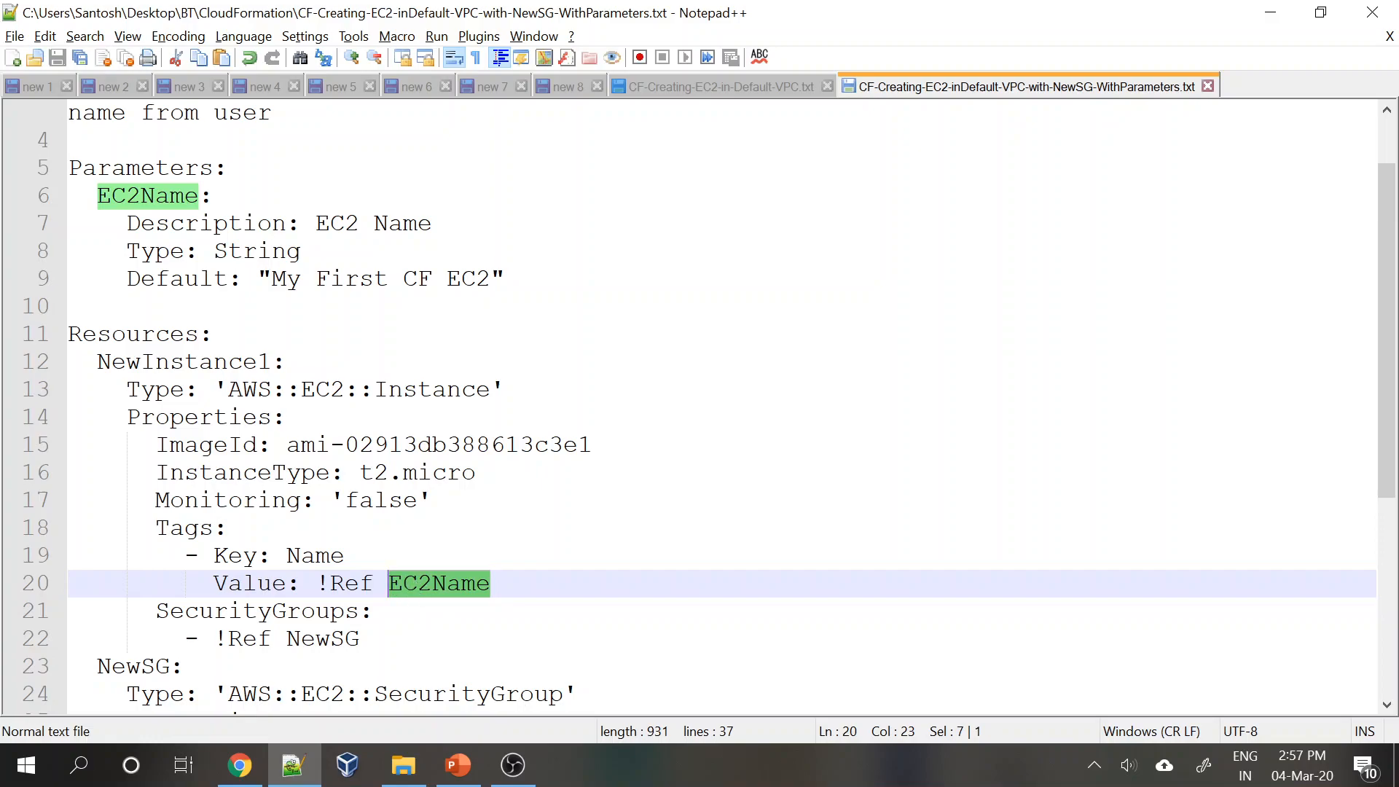
# Highlight the EC2Name parameter's default value and the SecurityGroups property of NewInstance1.
pyautogui.moveTo(505, 279); pyautogui.dragTo(257, 278)
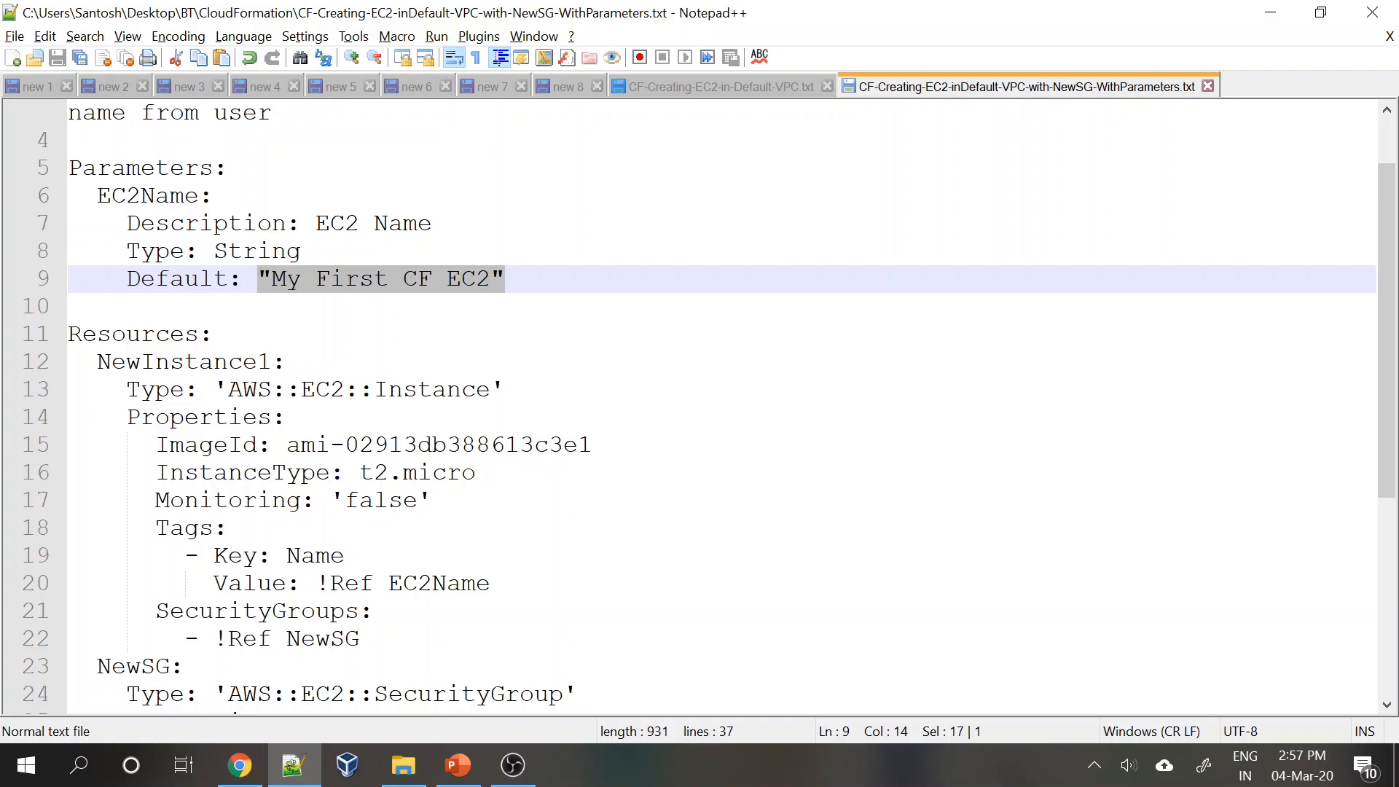
pyautogui.scroll(-3, 722, 408)
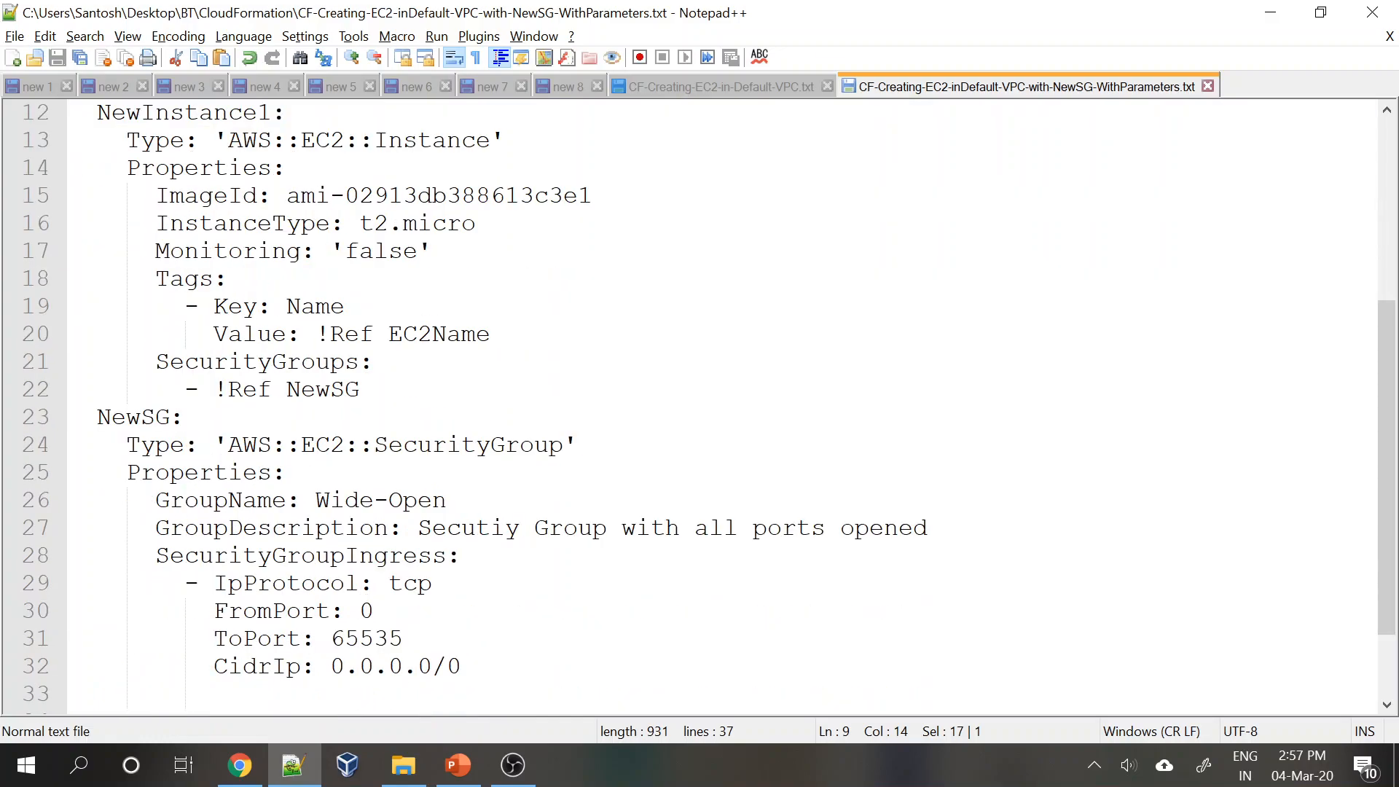
pyautogui.moveTo(155, 362); pyautogui.dragTo(373, 361)
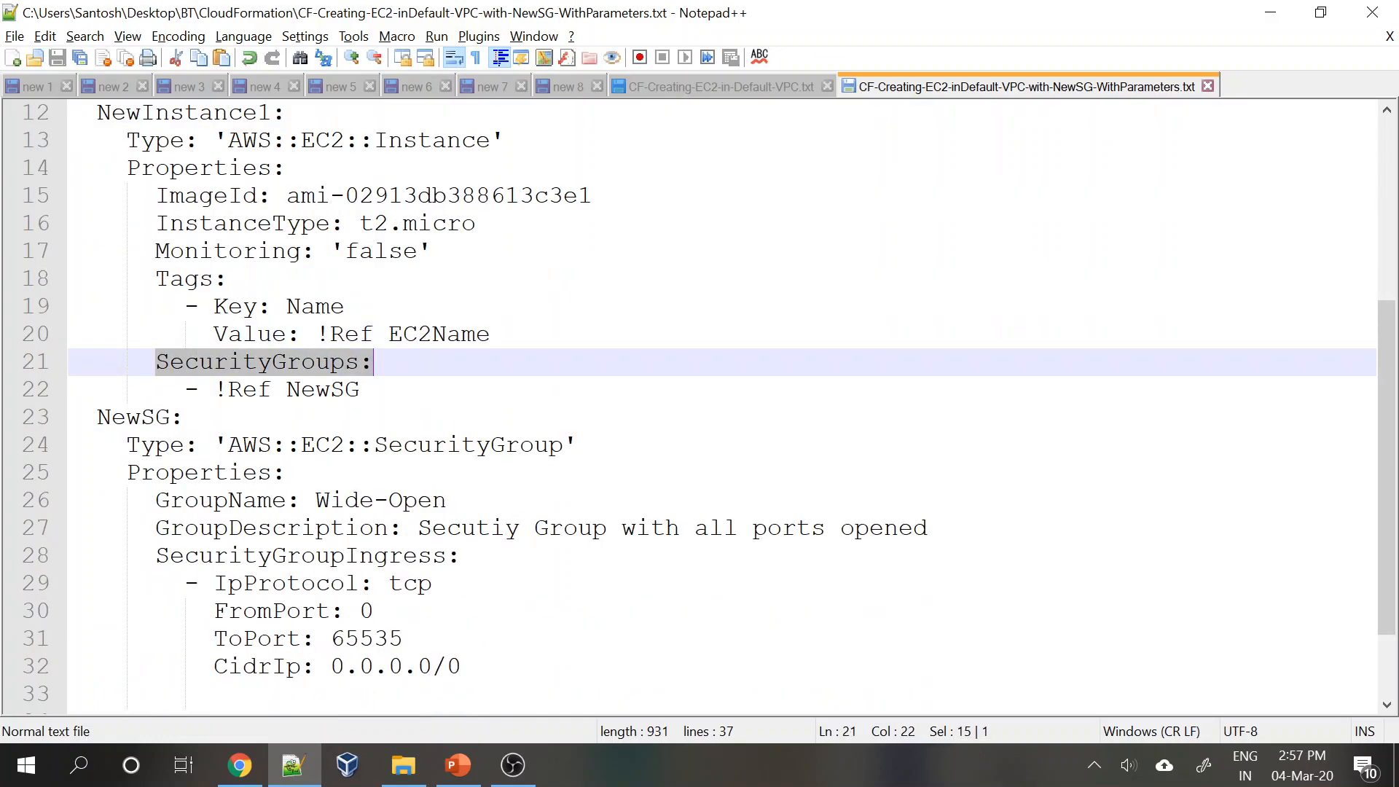
# Review the NewSG resource, highlighting the whole block, its resource type, the SecurityGroupIngress rule and the GroupName value.
pyautogui.scroll(-1, 722, 408)
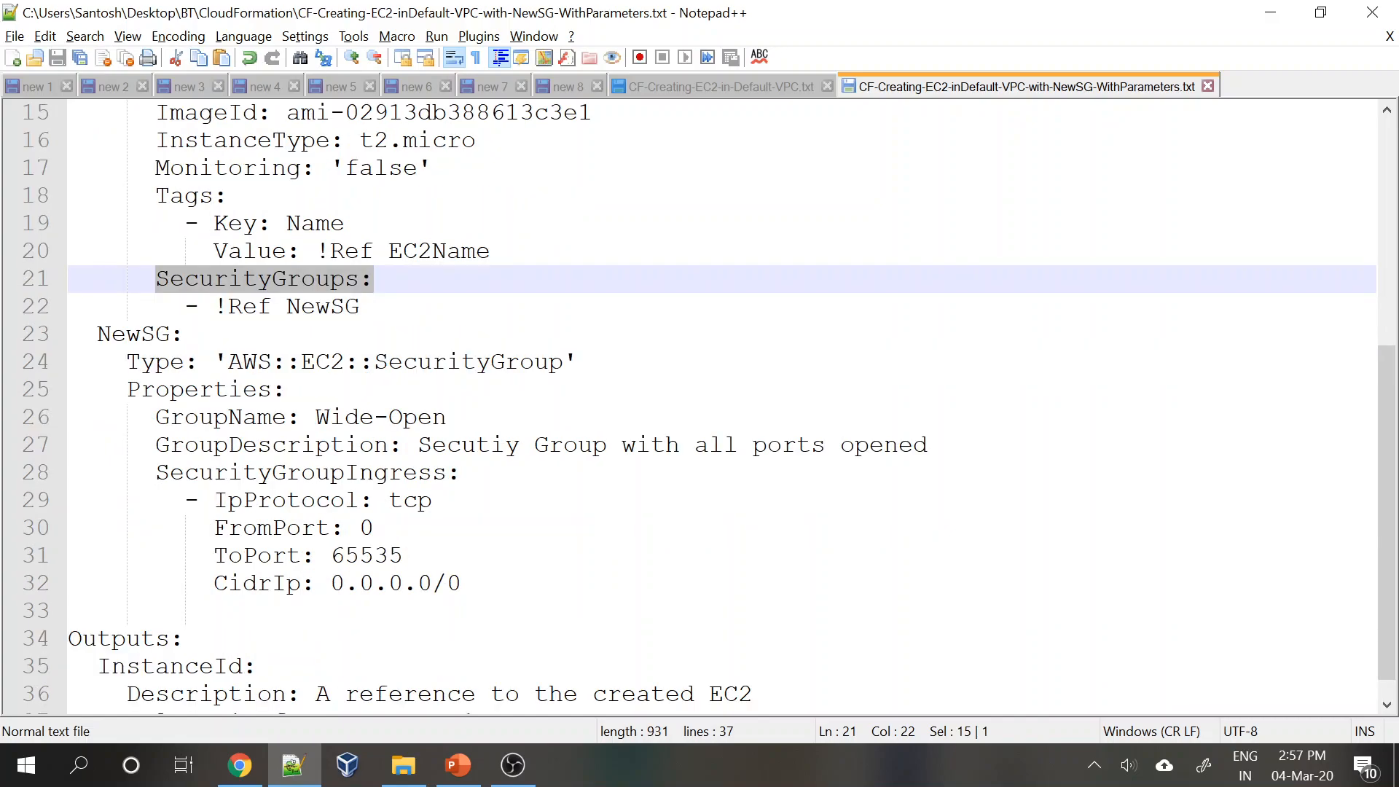
pyautogui.moveTo(97, 334); pyautogui.dragTo(460, 583)
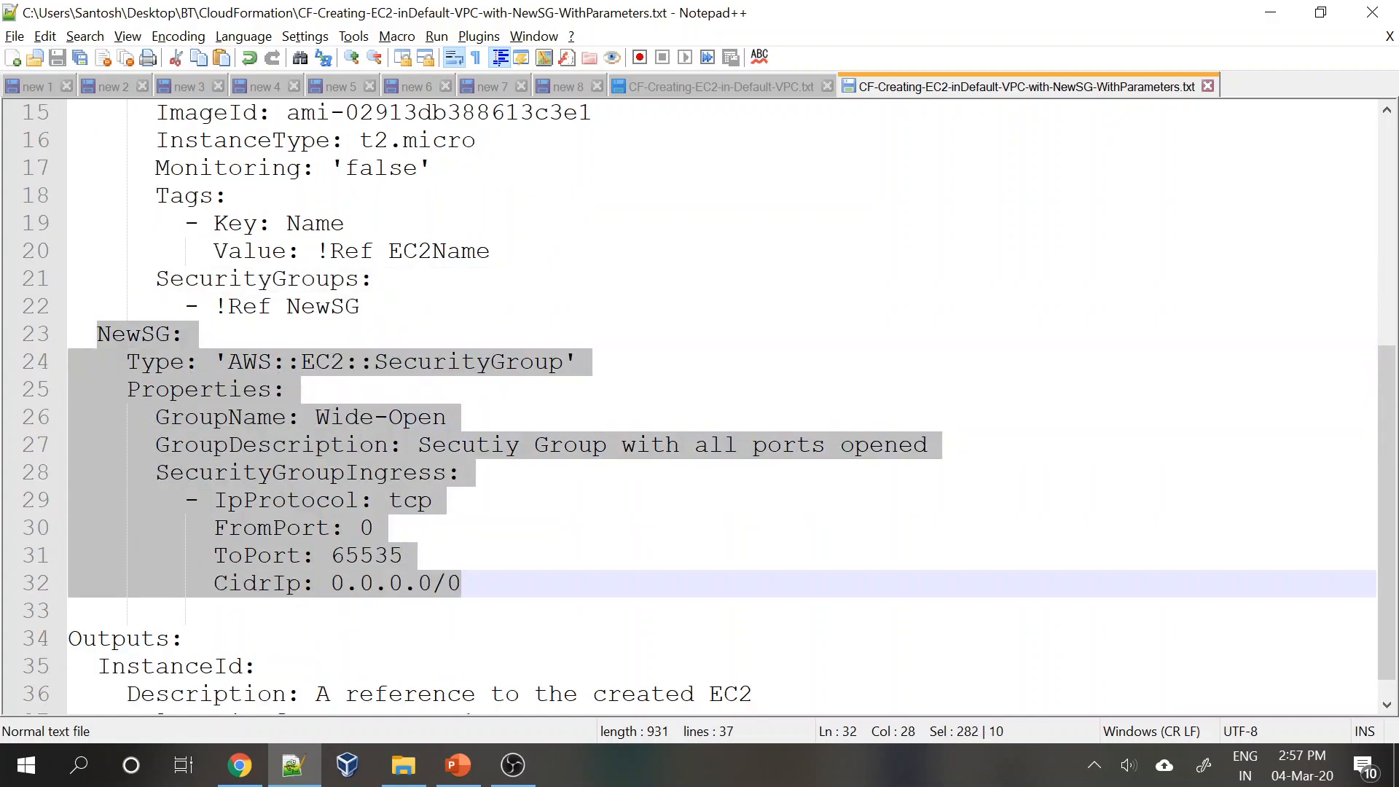
pyautogui.click(350, 393)
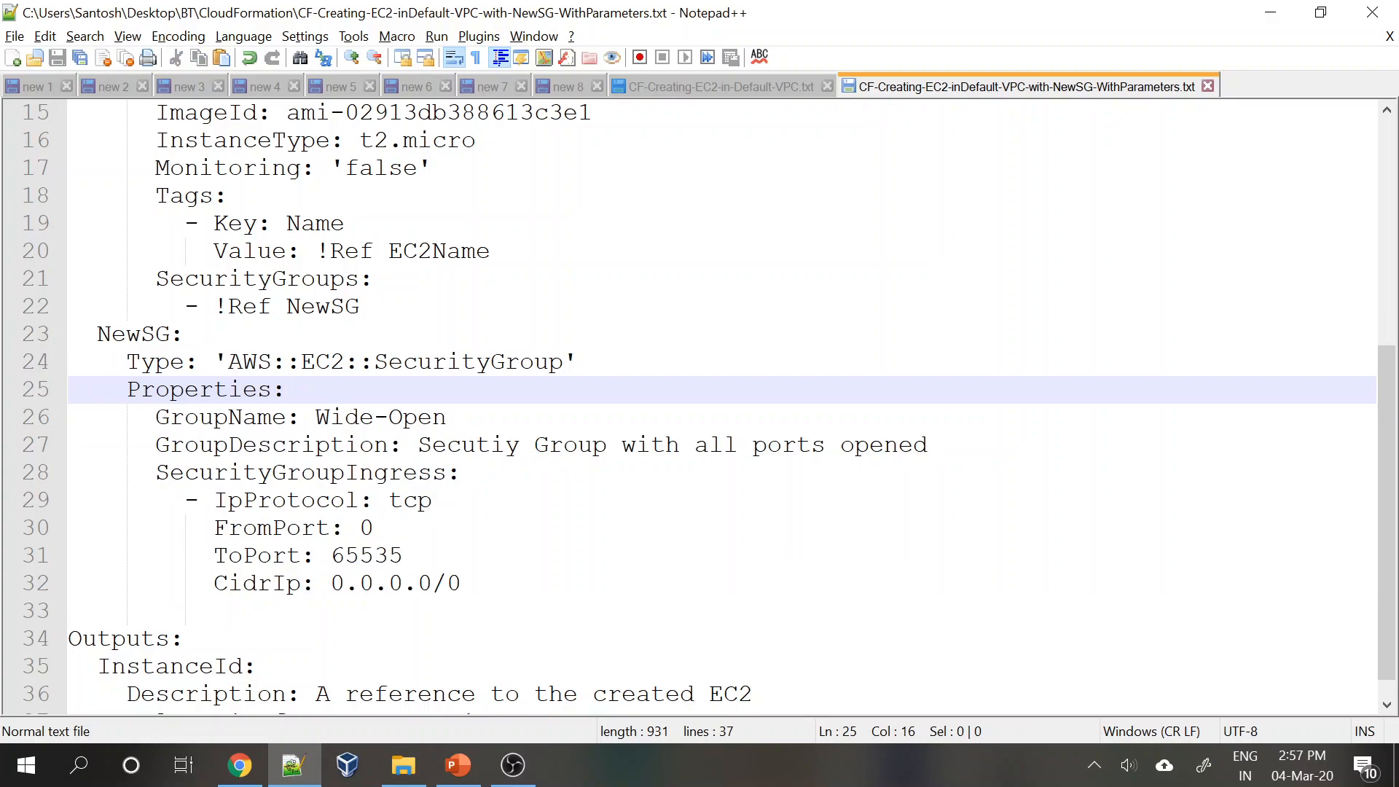
pyautogui.moveTo(375, 363); pyautogui.dragTo(579, 363)
pyautogui.click(404, 557)
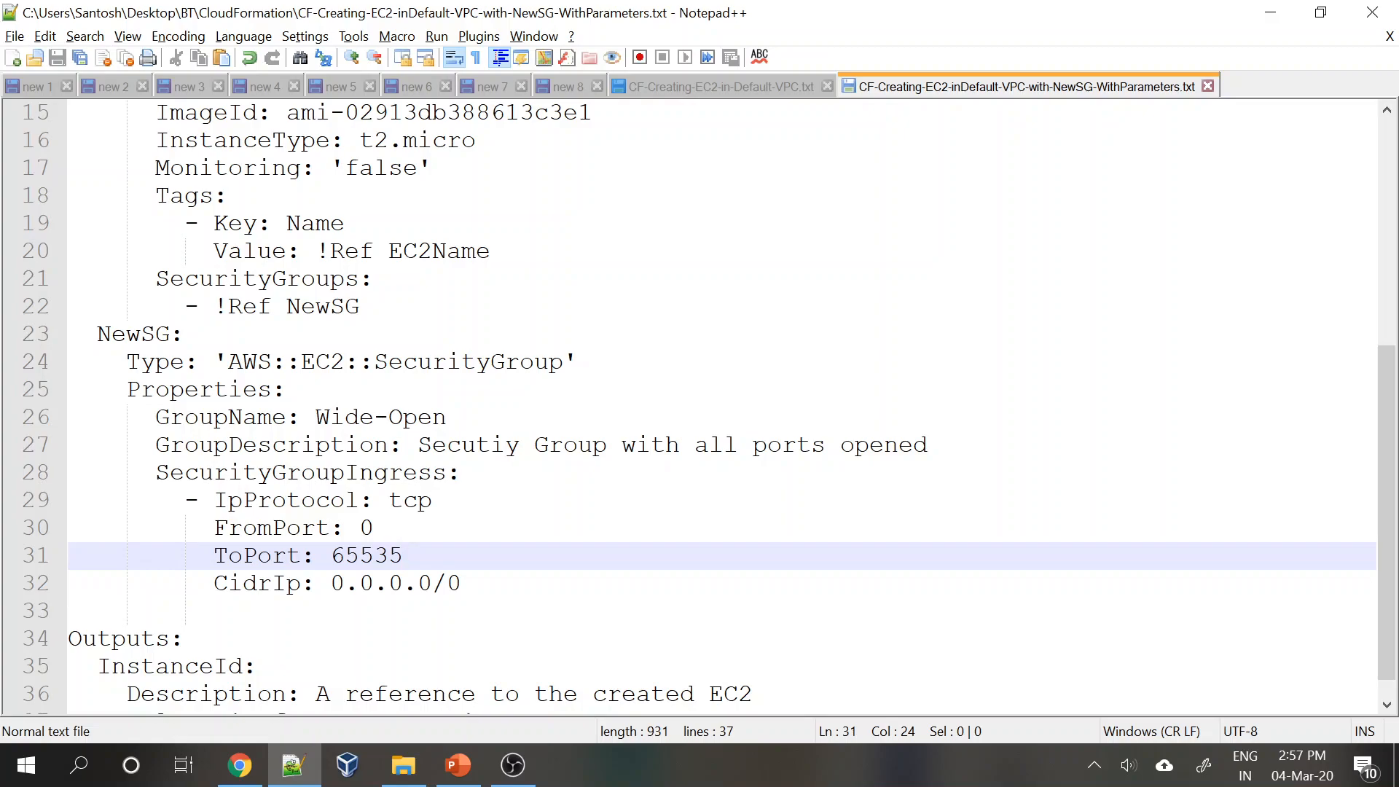
pyautogui.moveTo(155, 473); pyautogui.dragTo(462, 584)
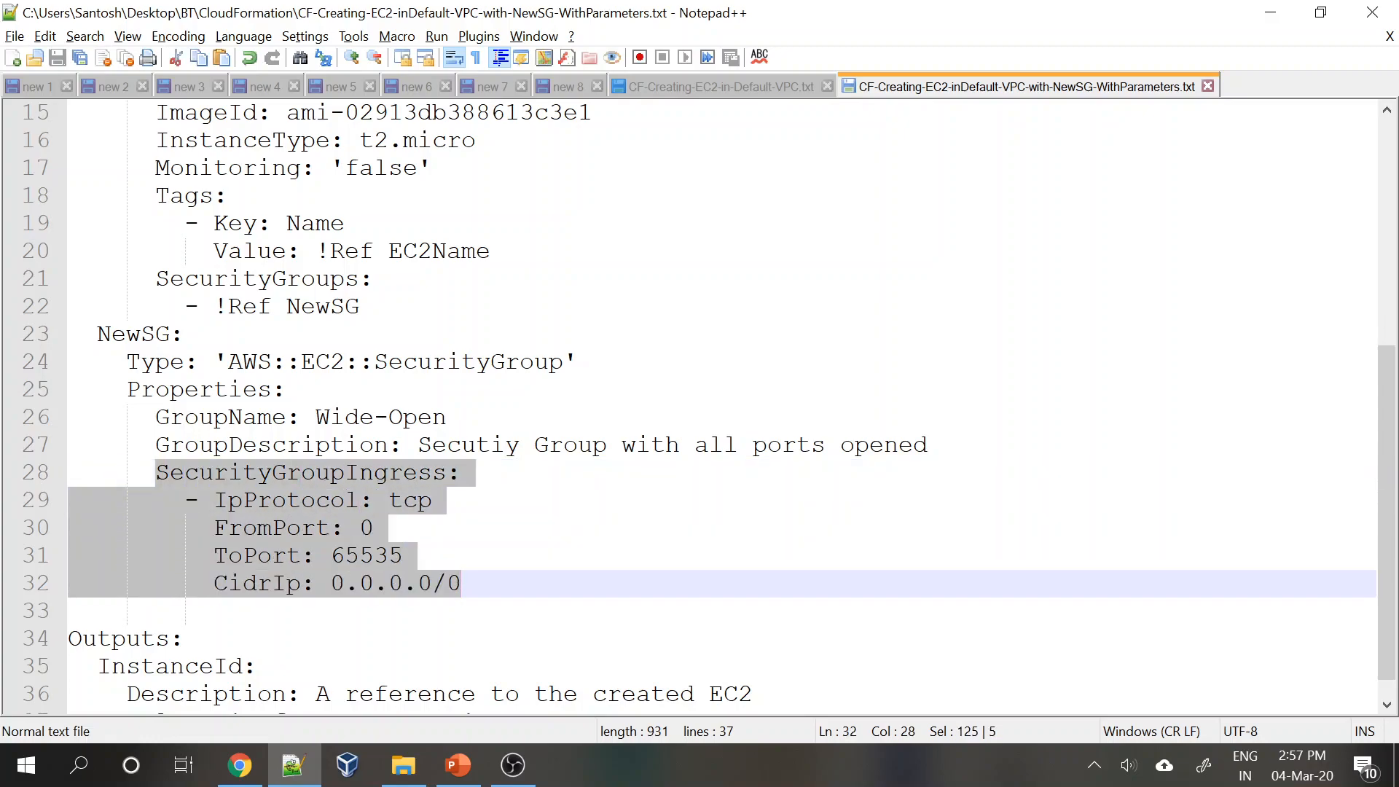
pyautogui.click(185, 639)
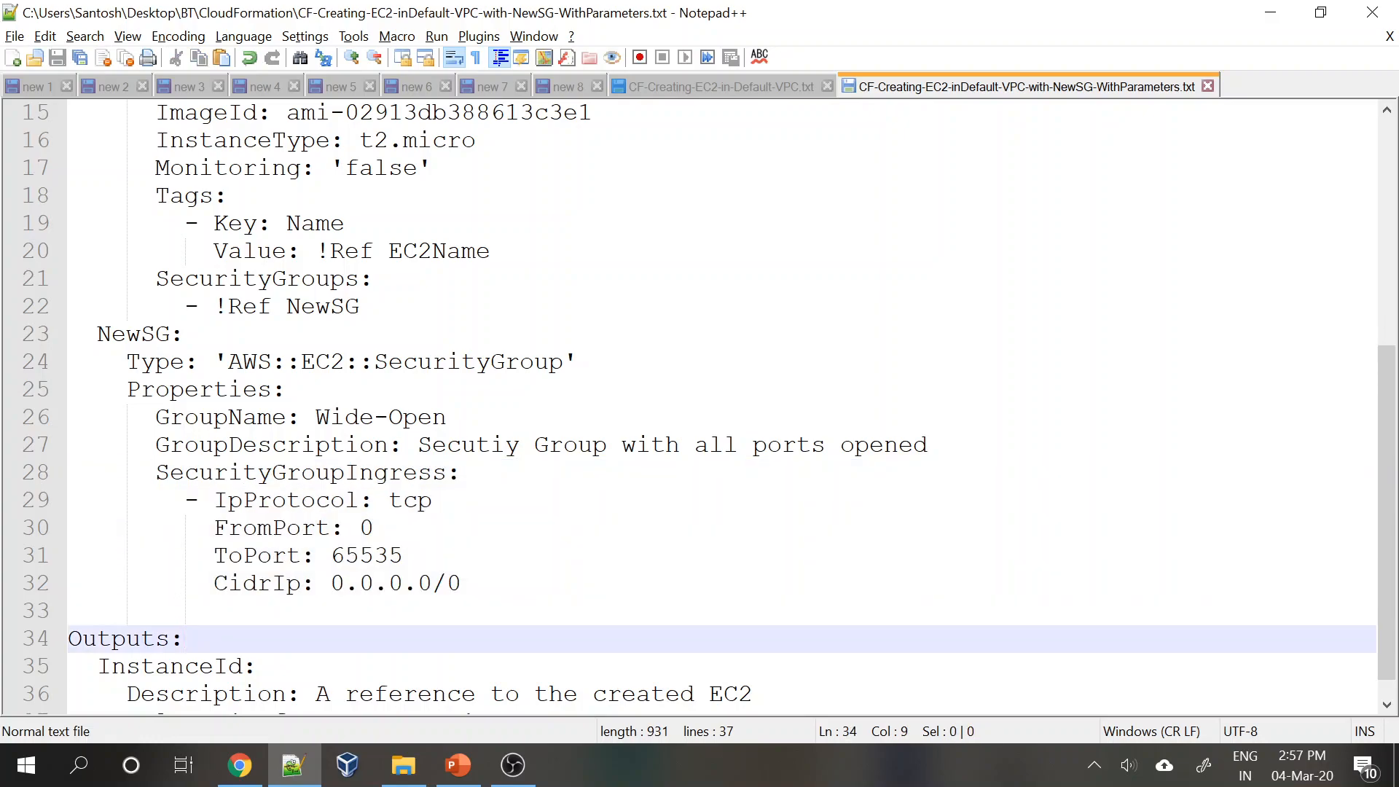
pyautogui.moveTo(316, 418); pyautogui.dragTo(447, 417)
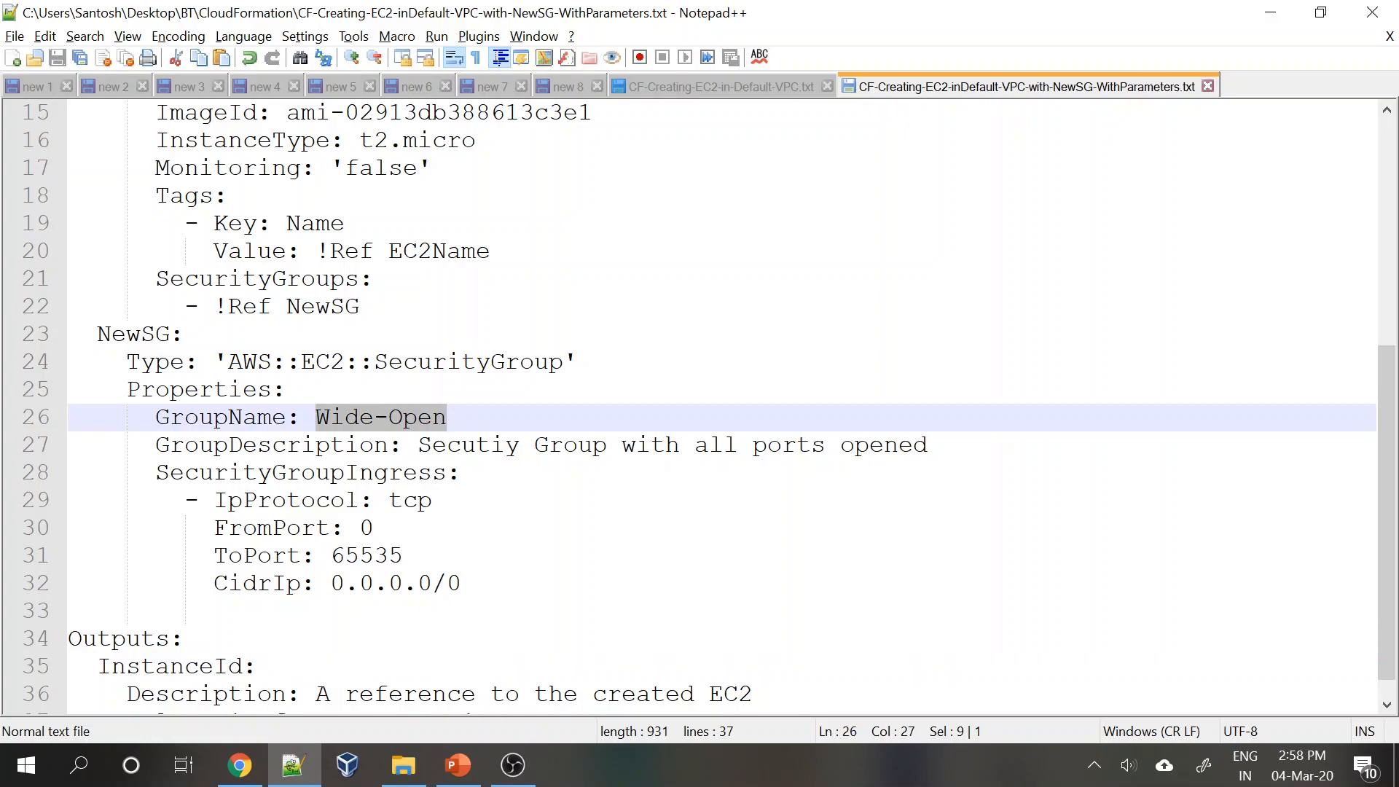
# Examine how NewInstance1's SecurityGroups property uses !Ref to reference the NewSG resource.
pyautogui.scroll(2, 700, 408)
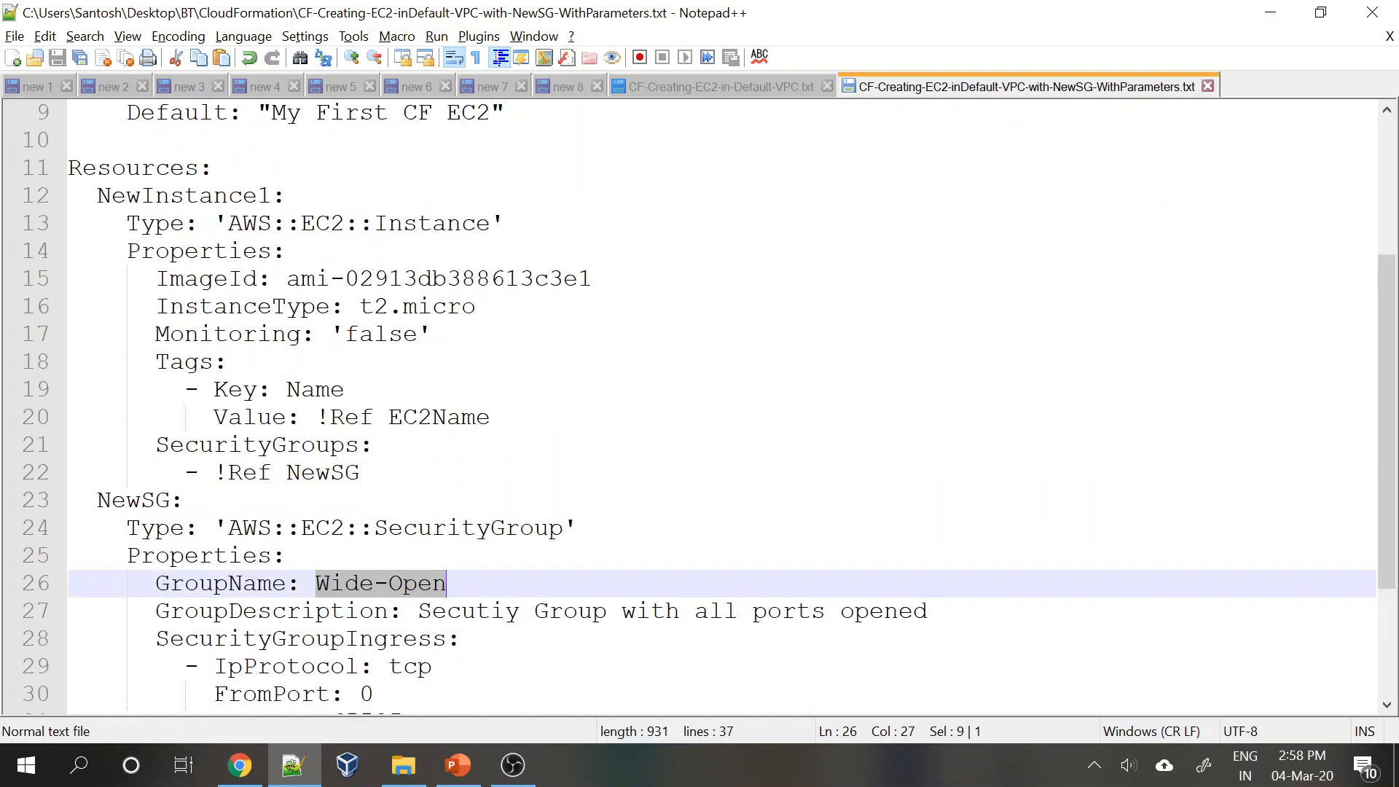
pyautogui.moveTo(99, 196); pyautogui.dragTo(286, 195)
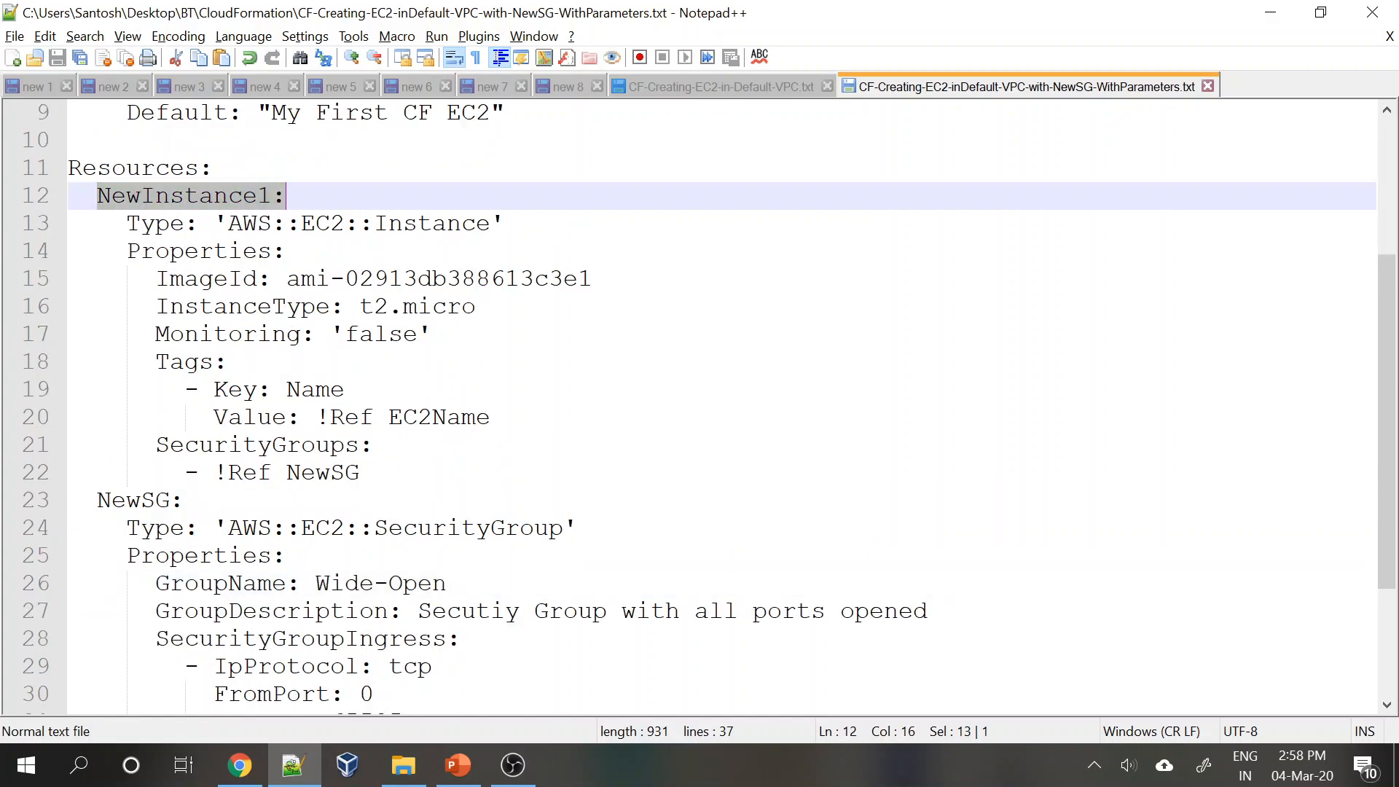
pyautogui.click(461, 527)
pyautogui.doubleClick(134, 500)
pyautogui.click(360, 472)
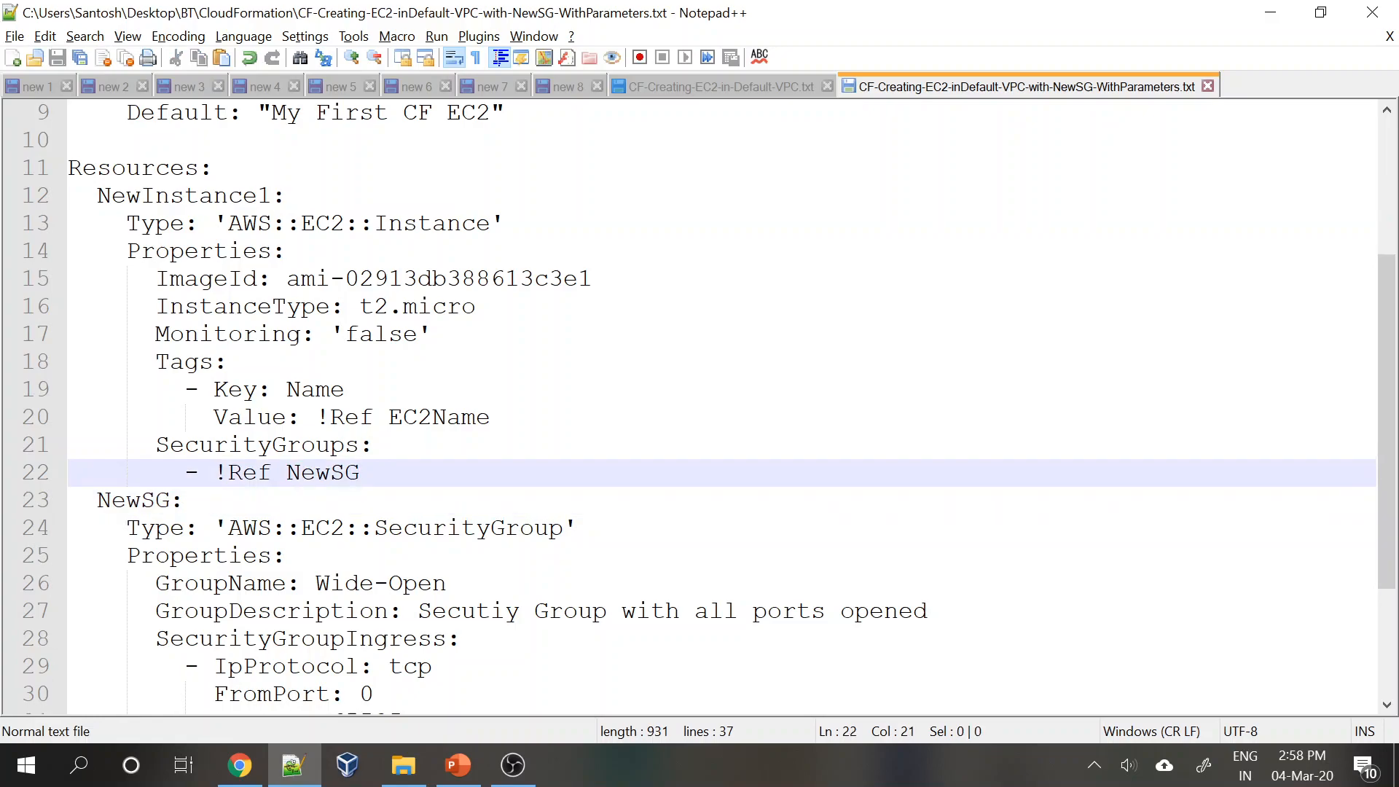
pyautogui.moveTo(214, 472); pyautogui.dragTo(272, 473)
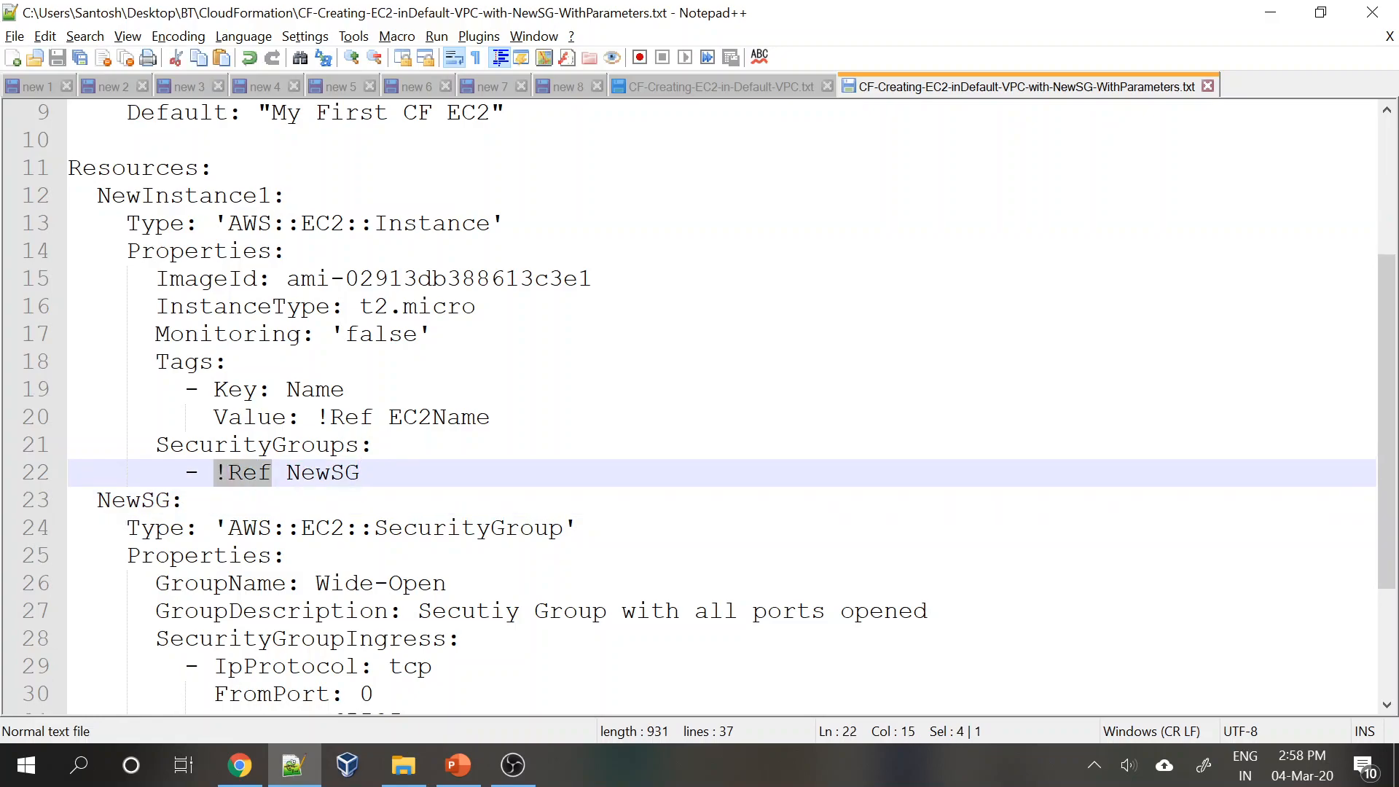
pyautogui.click(248, 470)
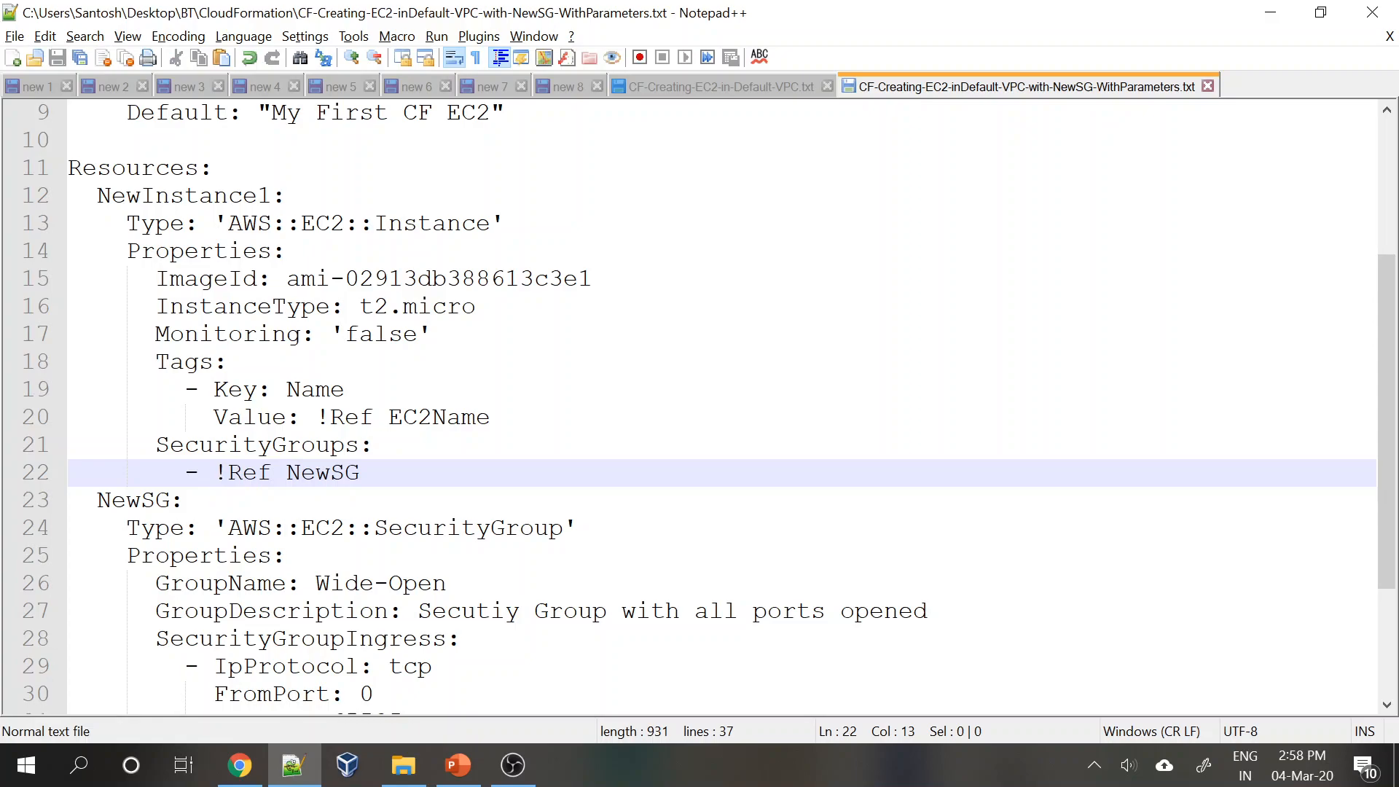
pyautogui.hotkey('ctrl', 'Right')
pyautogui.hotkey('ctrl', 'shift', 'Right')
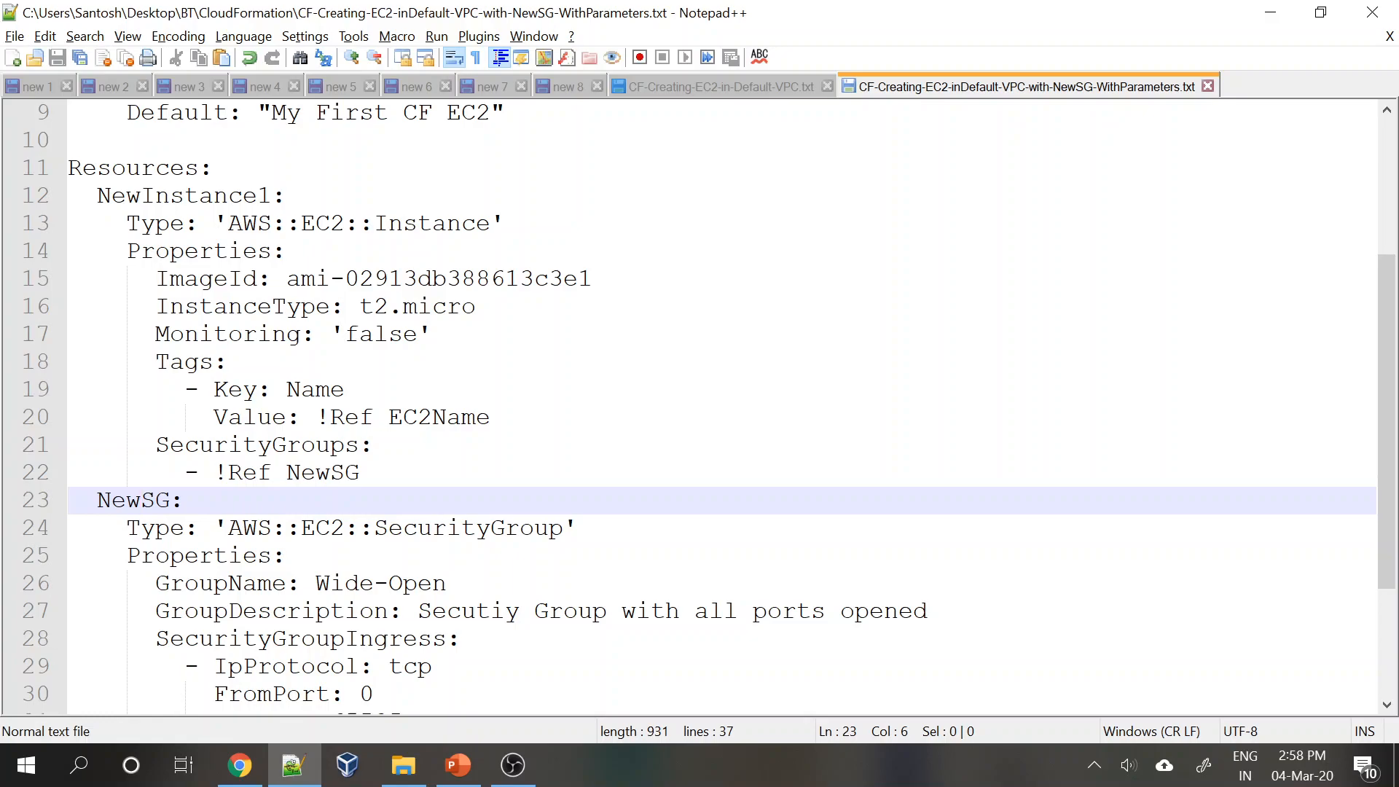
# Review the Outputs section at the end of the template, highlighting the InstanceId output.
pyautogui.scroll(-2, 699, 408)
pyautogui.scroll(-1, 700, 408)
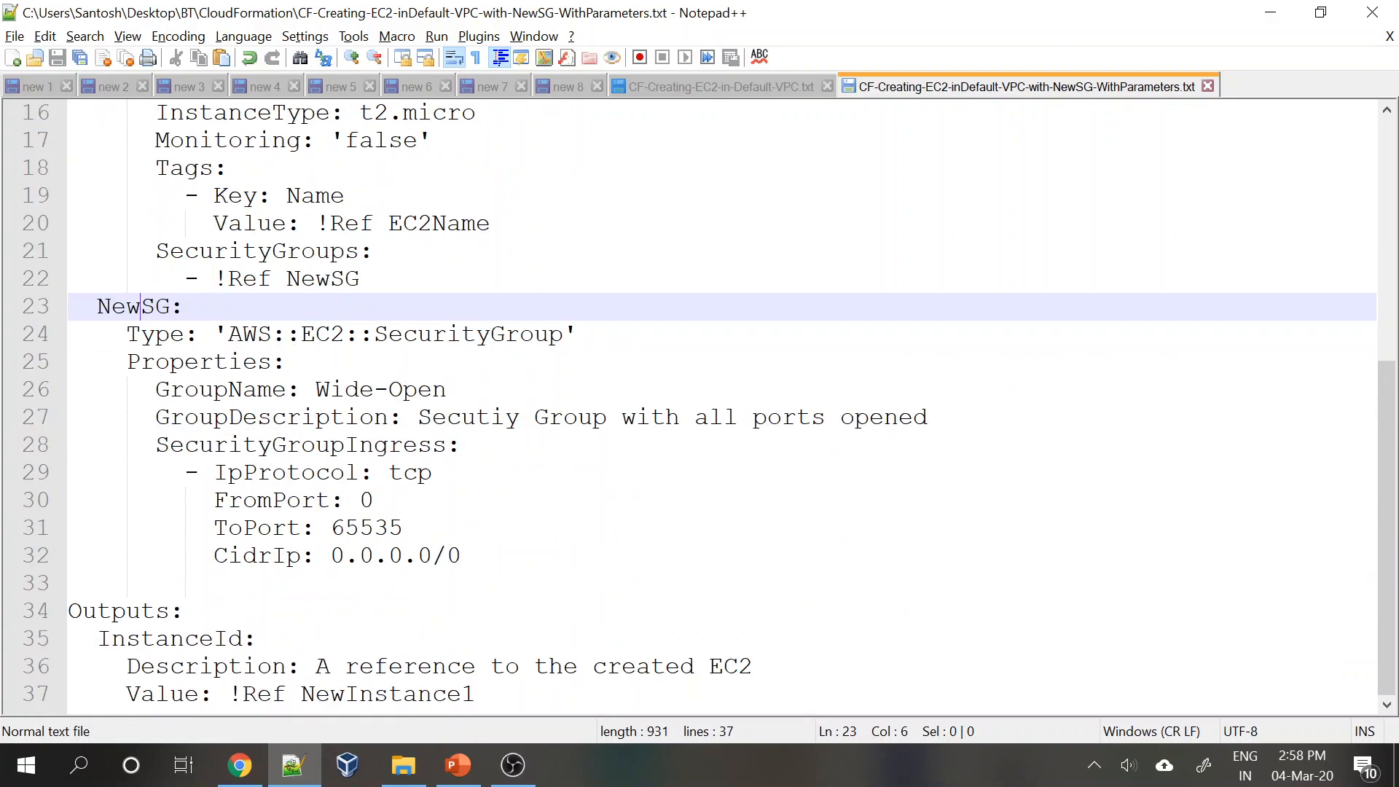
pyautogui.moveTo(68, 610); pyautogui.dragTo(475, 694)
pyautogui.click(275, 612)
pyautogui.moveTo(98, 639); pyautogui.dragTo(256, 638)
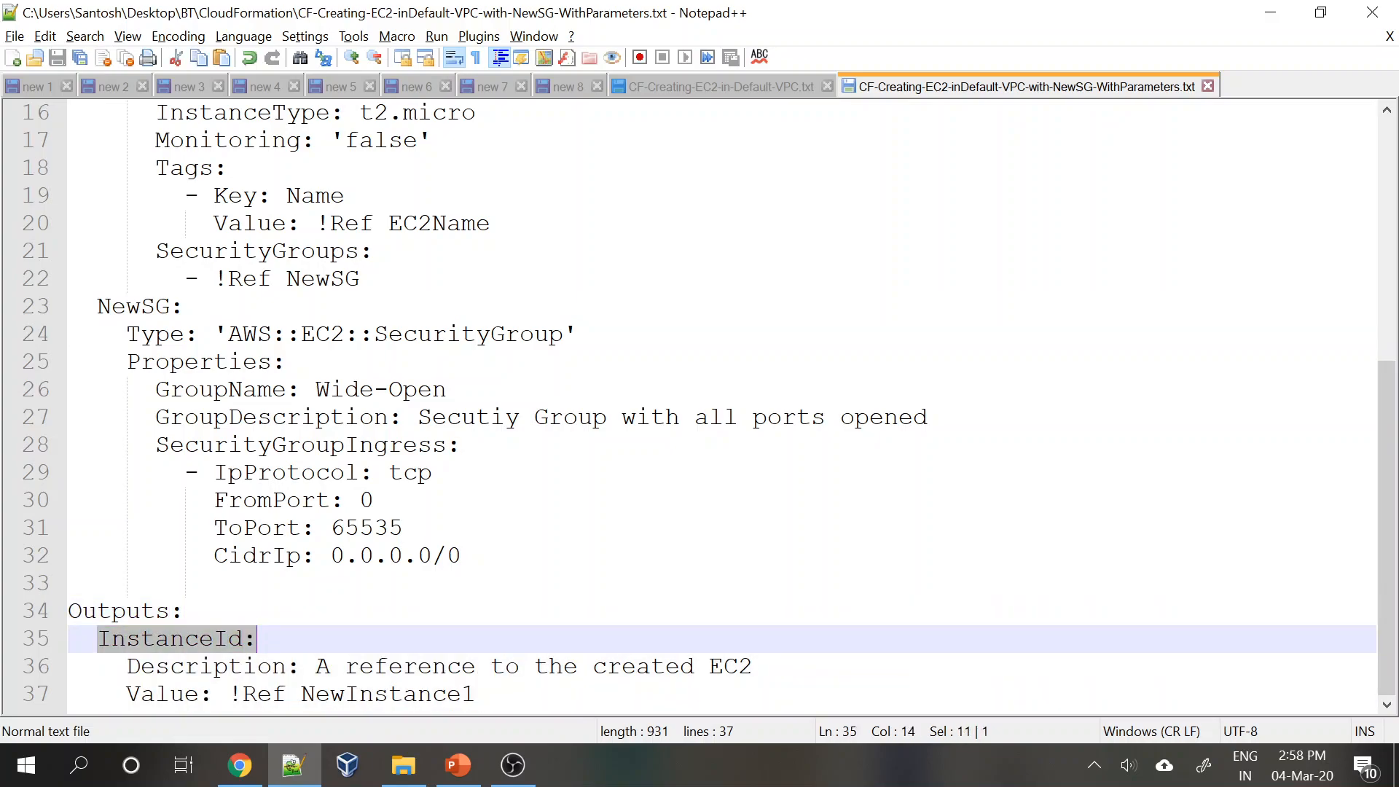
pyautogui.scroll(2, 699, 408)
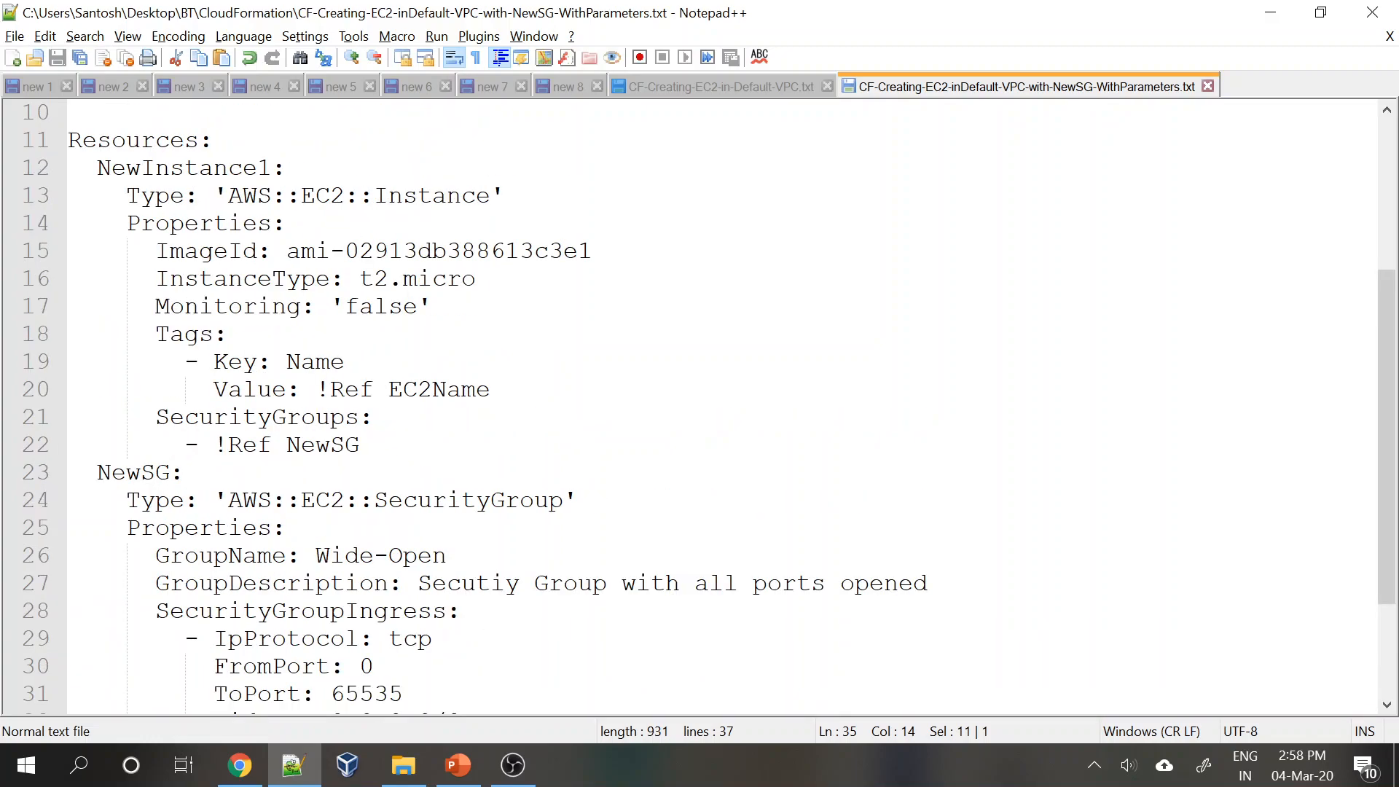
pyautogui.scroll(-2, 699, 408)
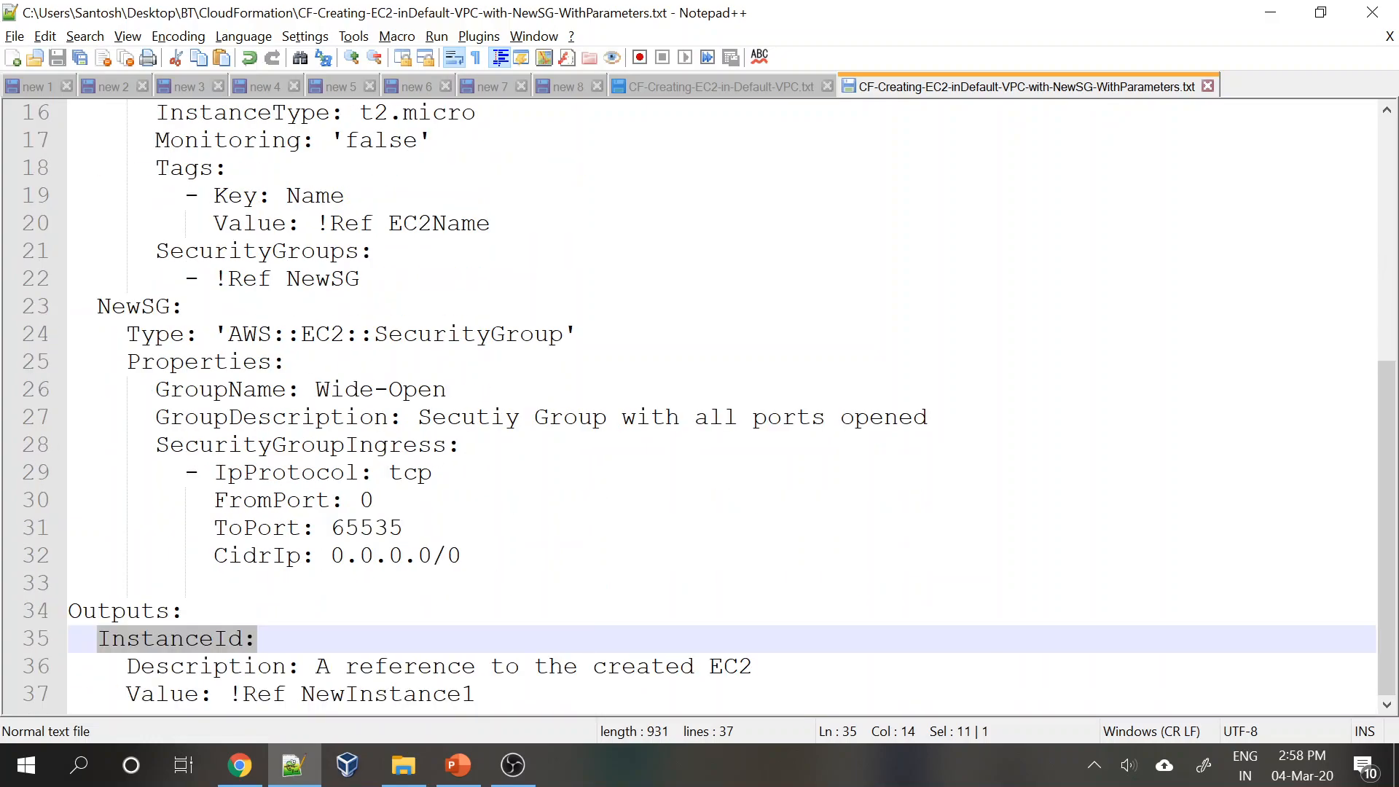
# Compare the InstanceId output's !Ref value with the NewInstance1 resource name, highlighting both.
pyautogui.click(344, 694)
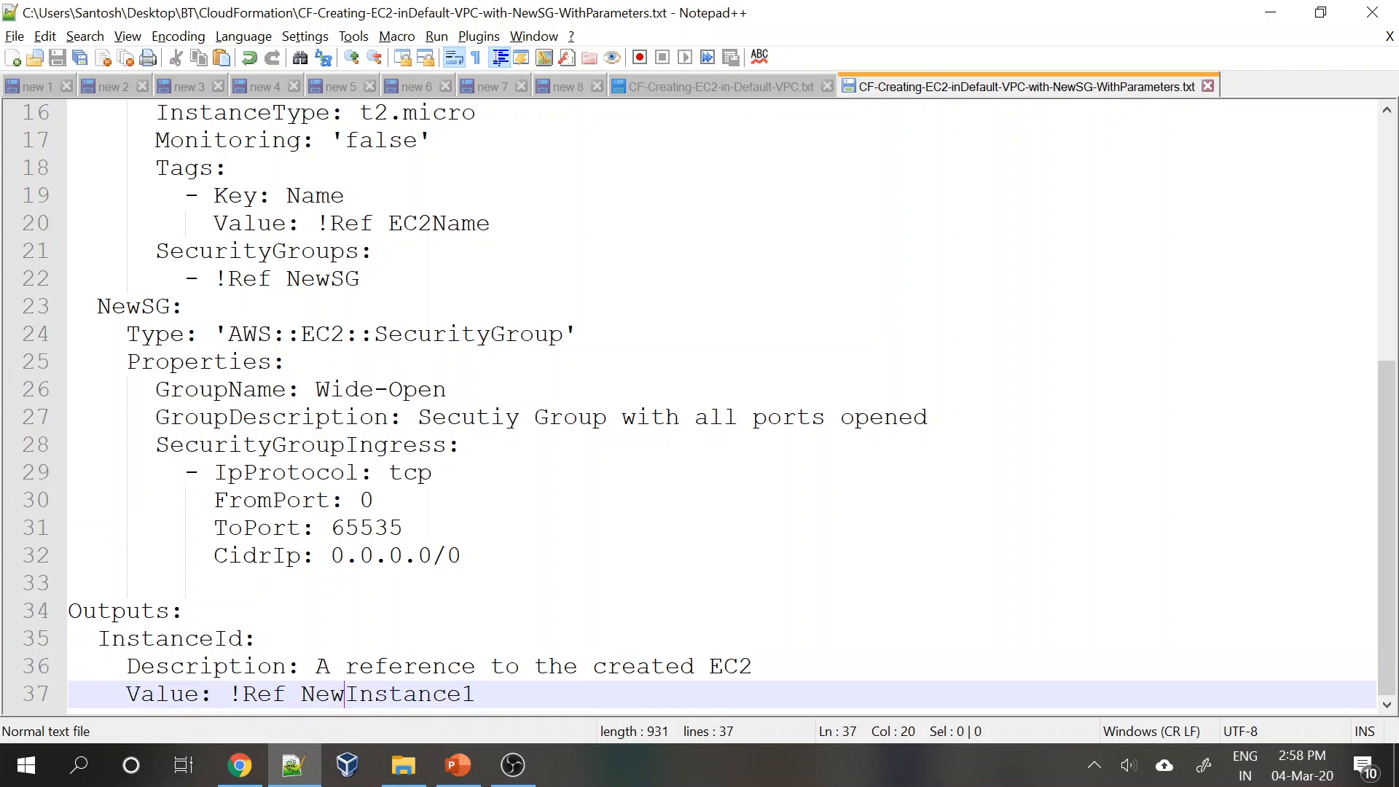
pyautogui.press('End')
pyautogui.hotkey('shift', 'Left')
pyautogui.hotkey('shift', 'Left')
pyautogui.hotkey('shift', 'Left')
pyautogui.hotkey('shift', 'Left')
pyautogui.hotkey('shift', 'Left')
pyautogui.hotkey('shift', 'Left')
pyautogui.hotkey('shift', 'Left')
pyautogui.hotkey('shift', 'Left')
pyautogui.hotkey('shift', 'Left')
pyautogui.hotkey('shift', 'Left')
pyautogui.hotkey('shift', 'Left')
pyautogui.hotkey('shift', 'Left')
pyautogui.hotkey('shift', 'Left')
pyautogui.hotkey('shift', 'Left')
pyautogui.hotkey('shift', 'Left')
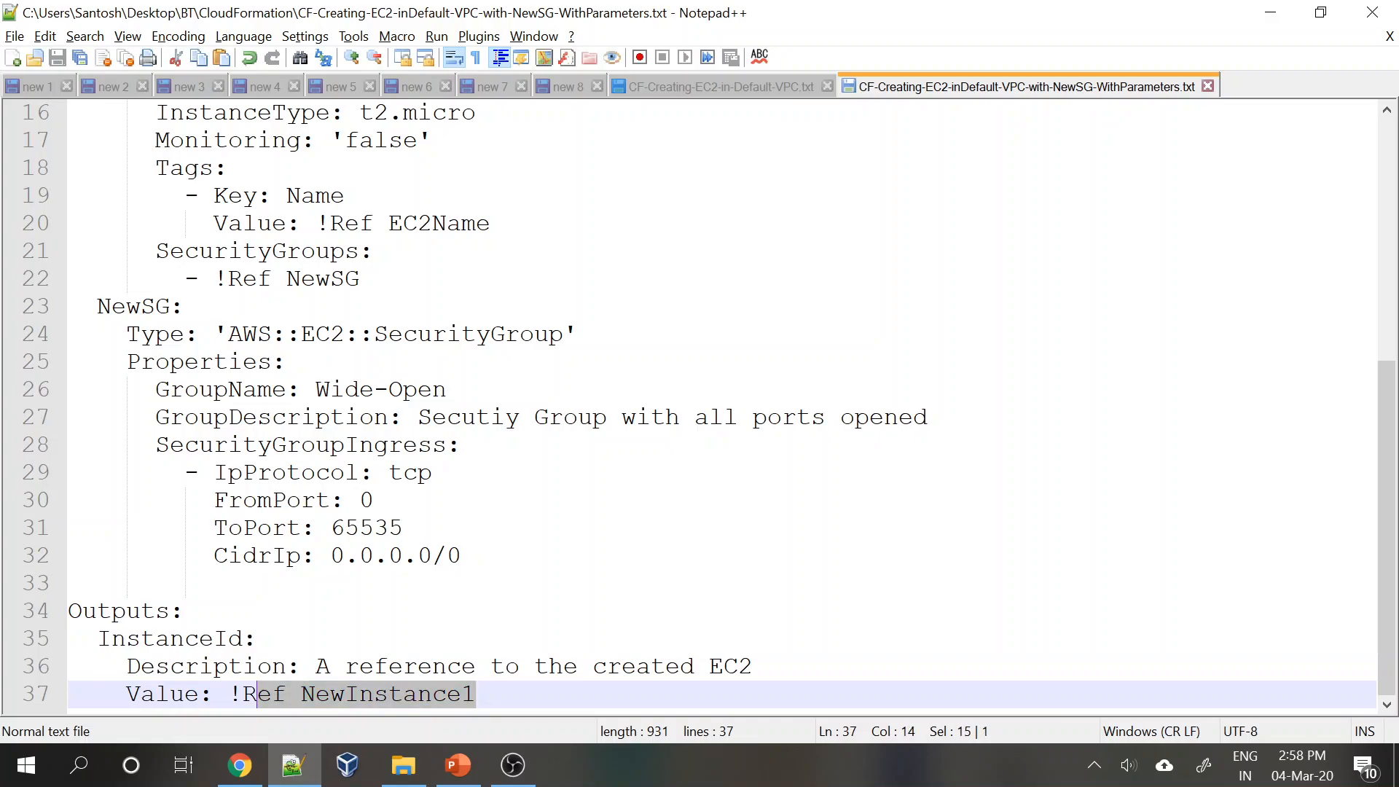
pyautogui.scroll(3, 700, 408)
pyautogui.click(97, 251)
pyautogui.hotkey('shift', 'End')
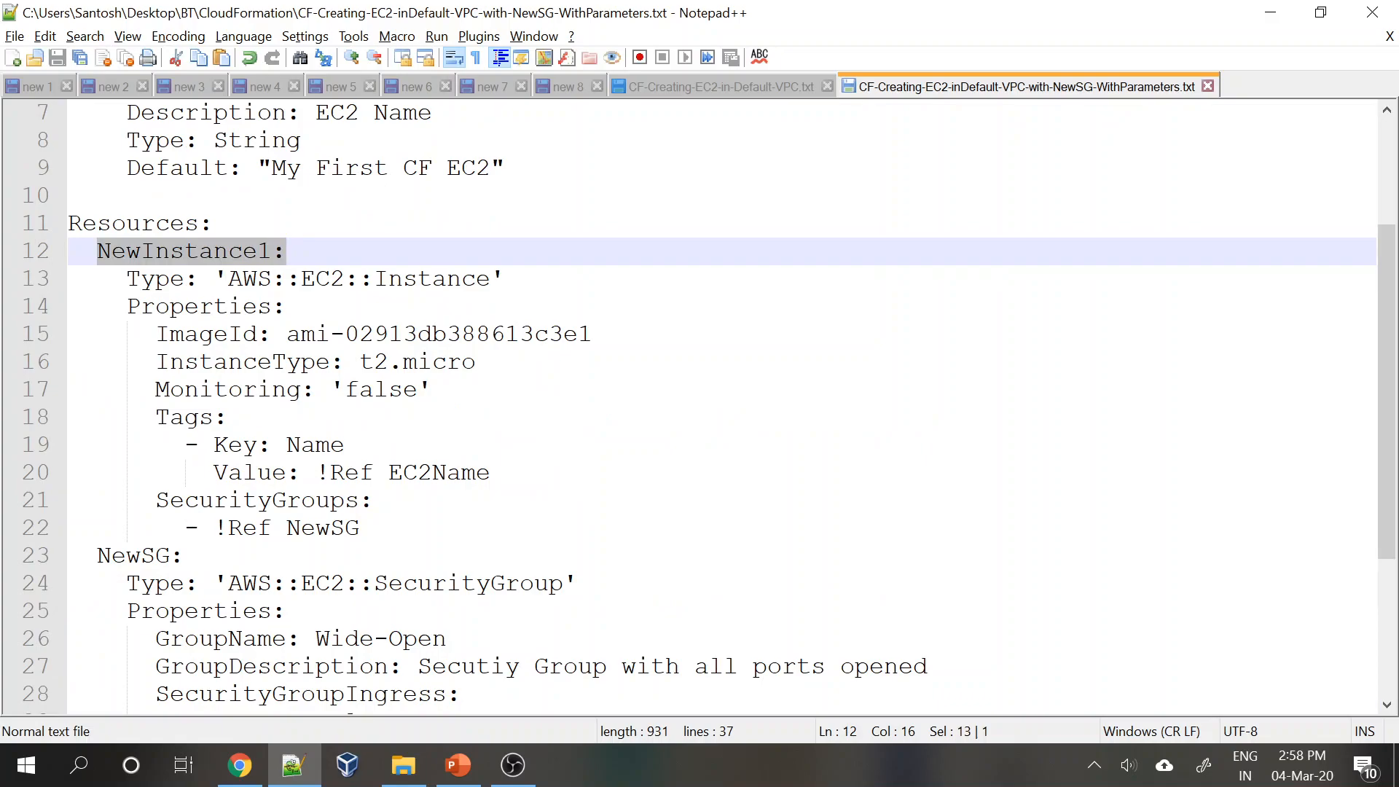
pyautogui.scroll(-3, 700, 408)
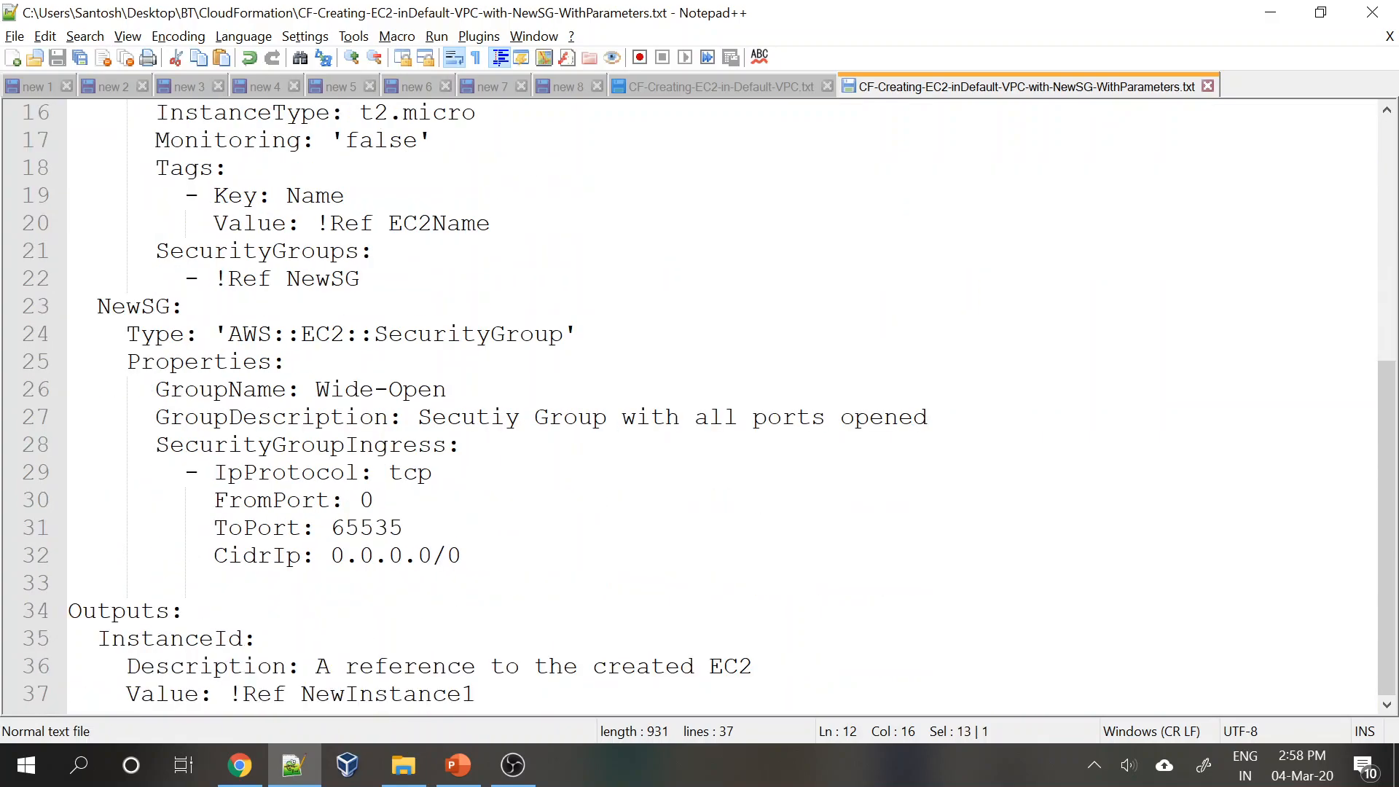
pyautogui.click(154, 694)
pyautogui.moveTo(228, 694); pyautogui.dragTo(475, 694)
# Highlight NewInstance1's type and properties, revisit the output's description, and return to the beginning of the template.
pyautogui.scroll(2, 475, 694)
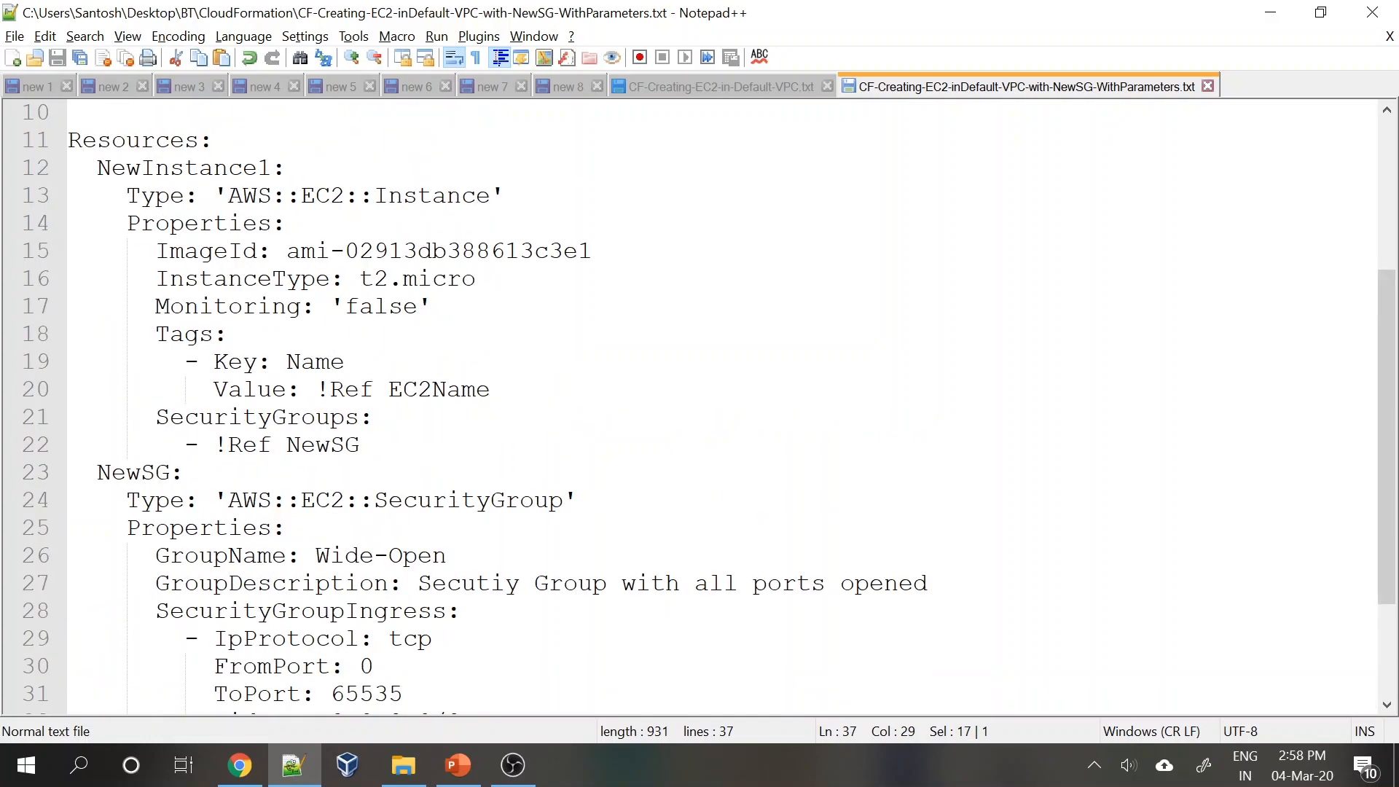
pyautogui.click(110, 168)
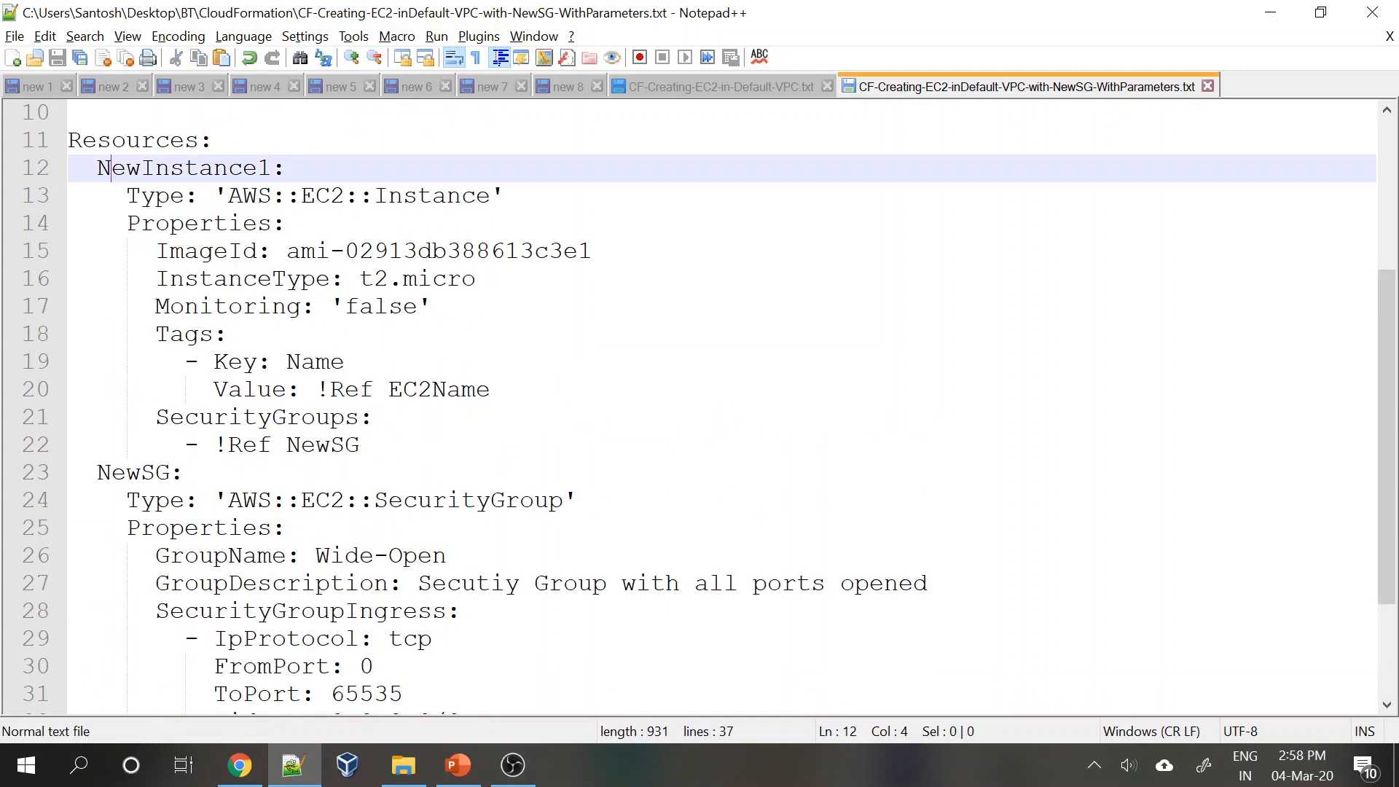
pyautogui.moveTo(365, 445); pyautogui.dragTo(97, 195)
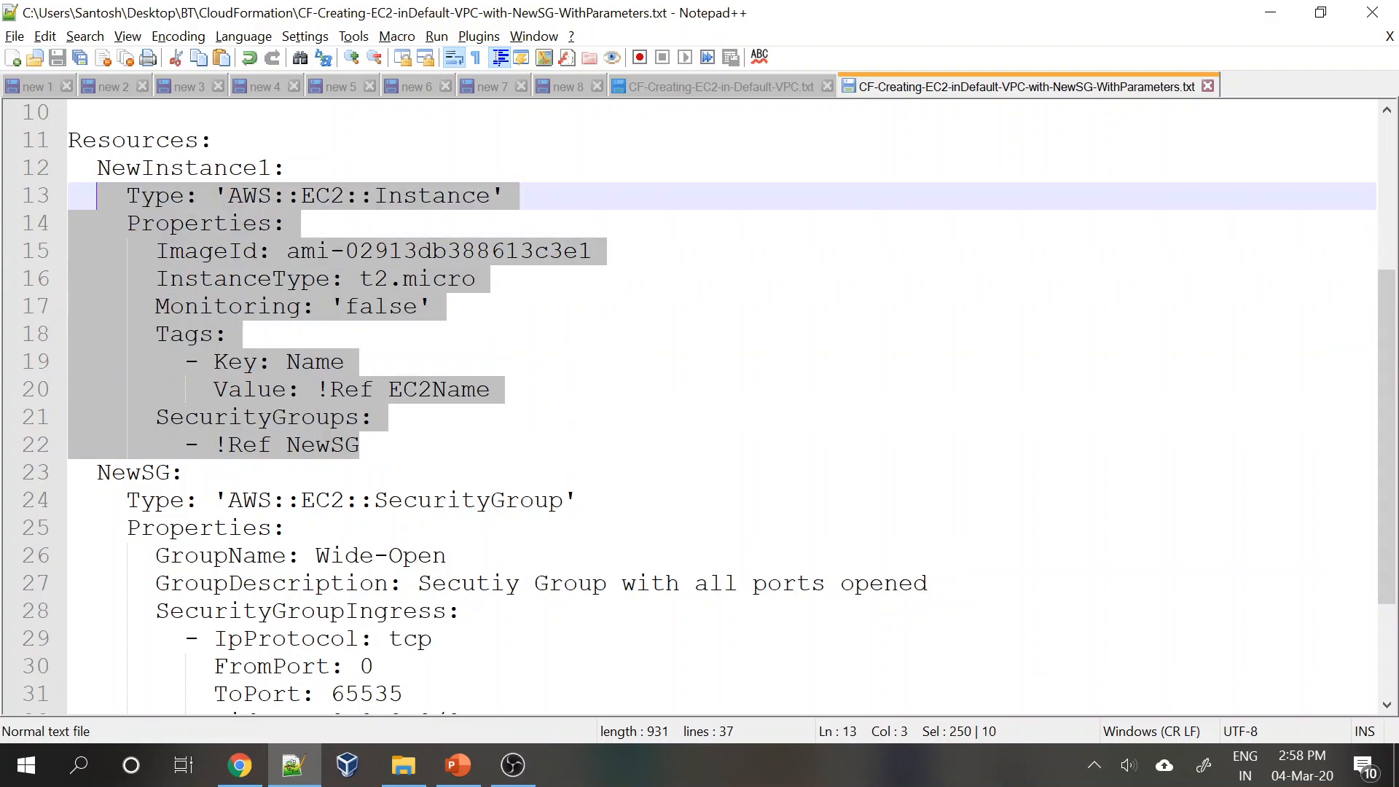
pyautogui.scroll(-2, 287, 396)
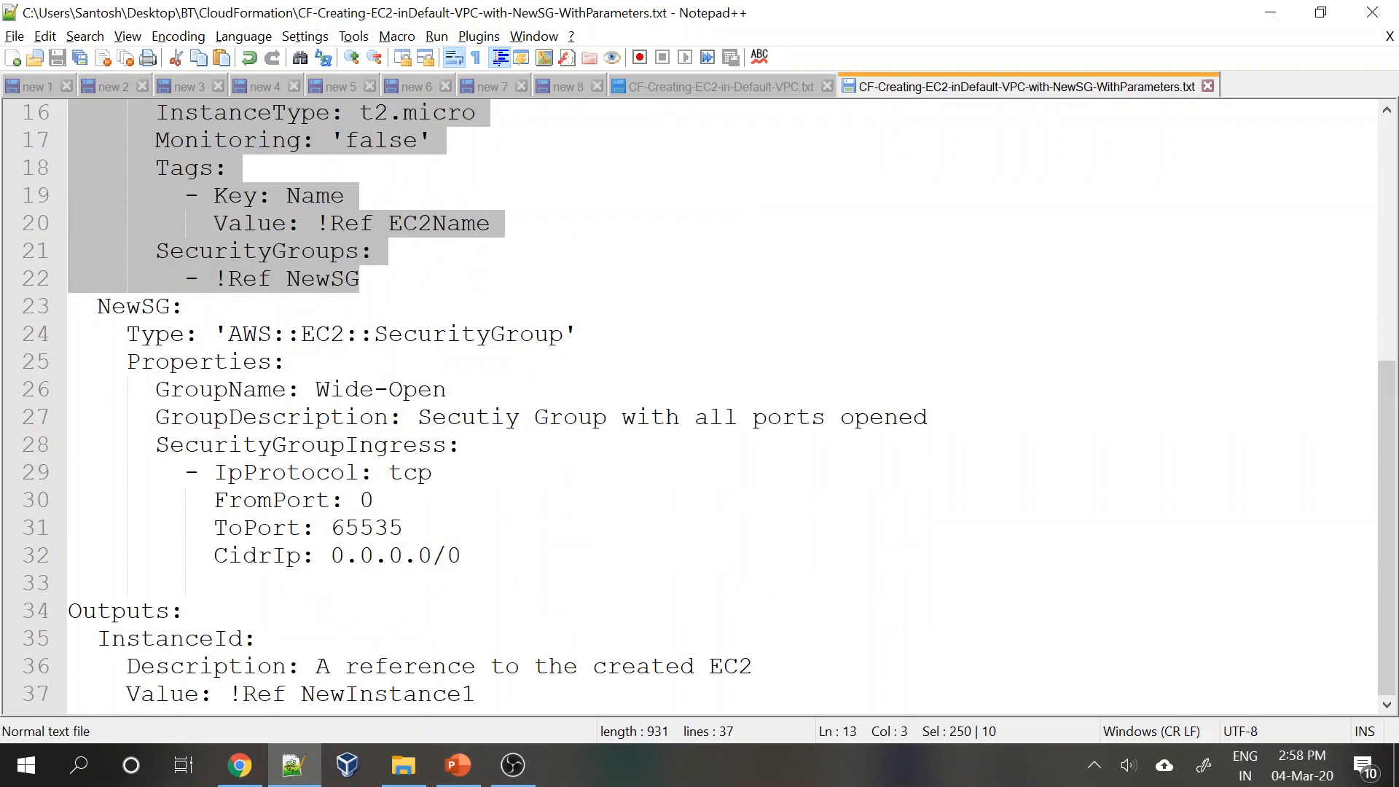
pyautogui.click(155, 666)
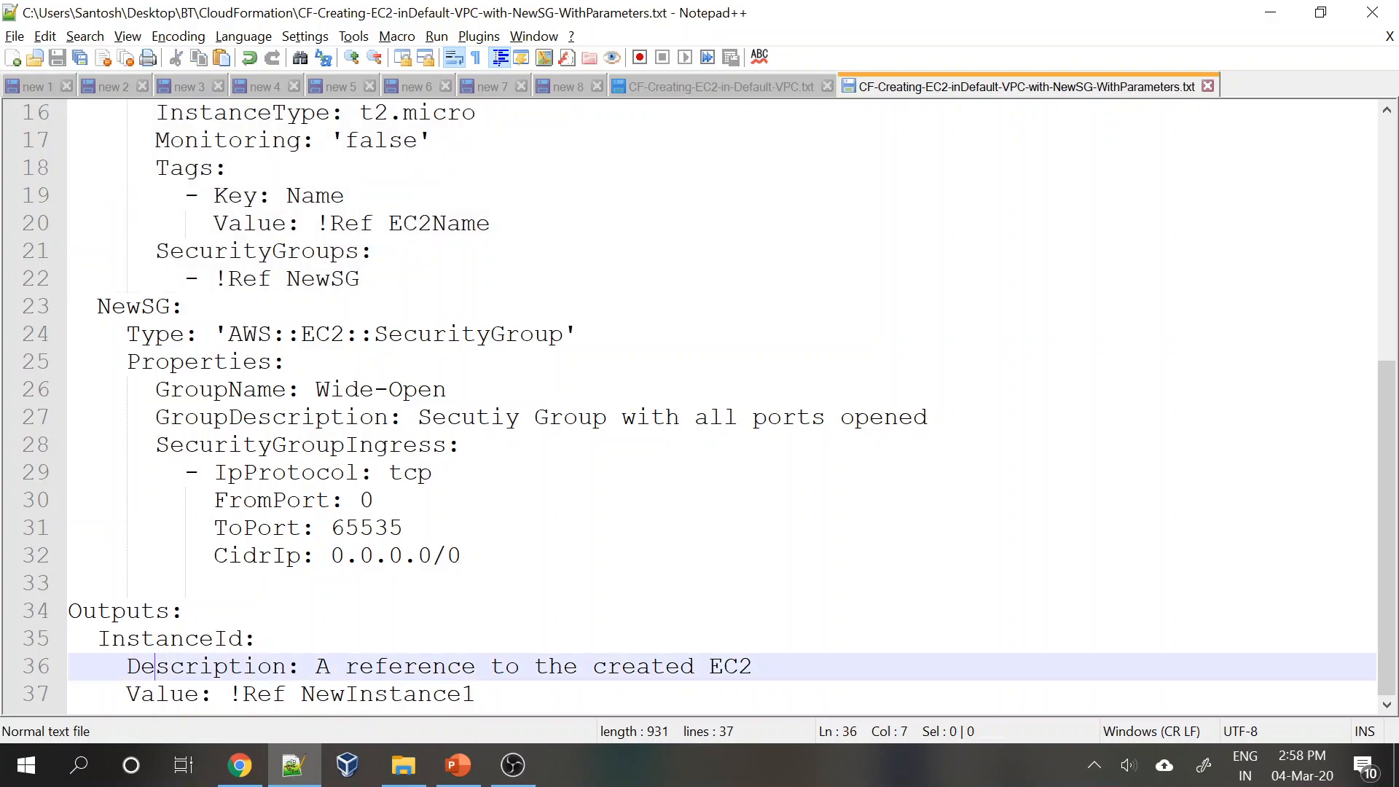
pyautogui.scroll(5, 700, 405)
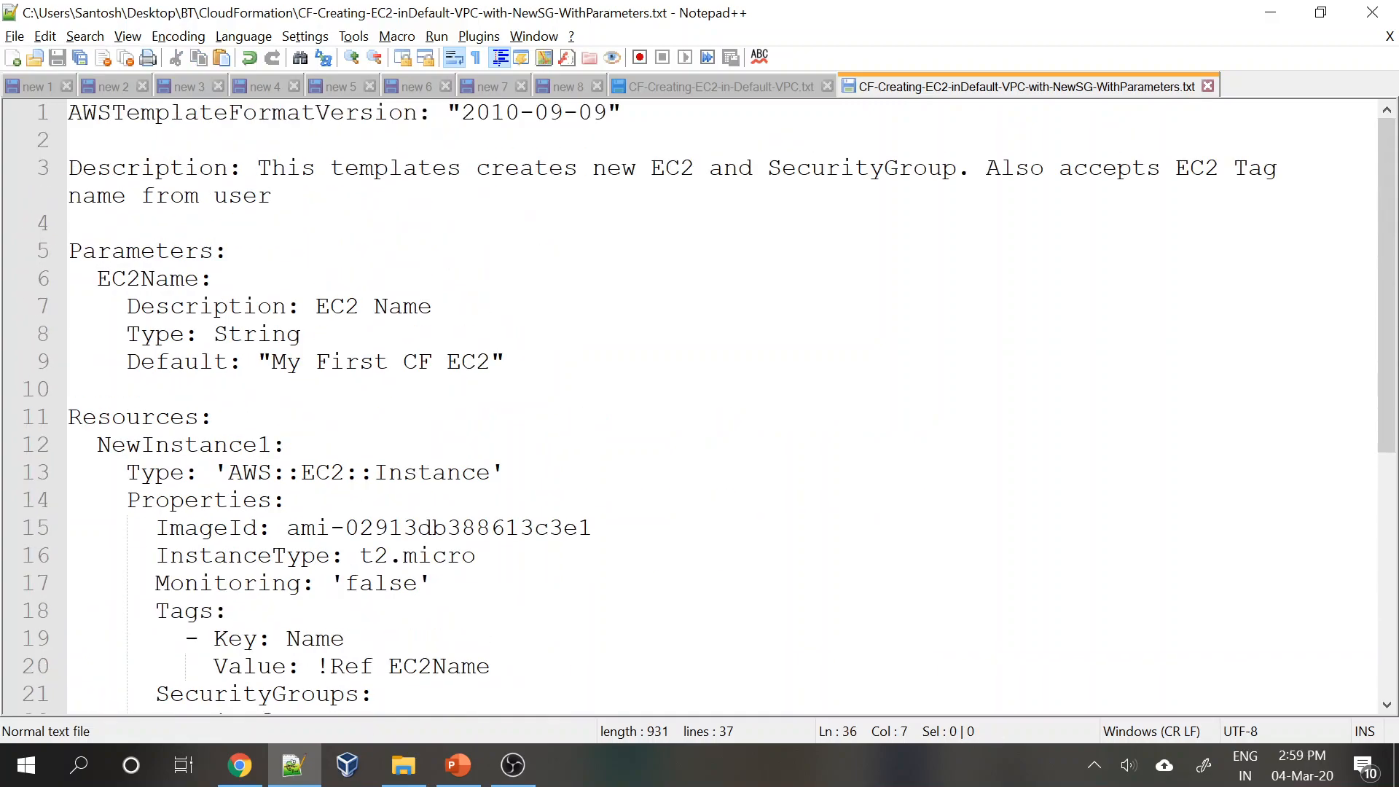
pyautogui.click(504, 472)
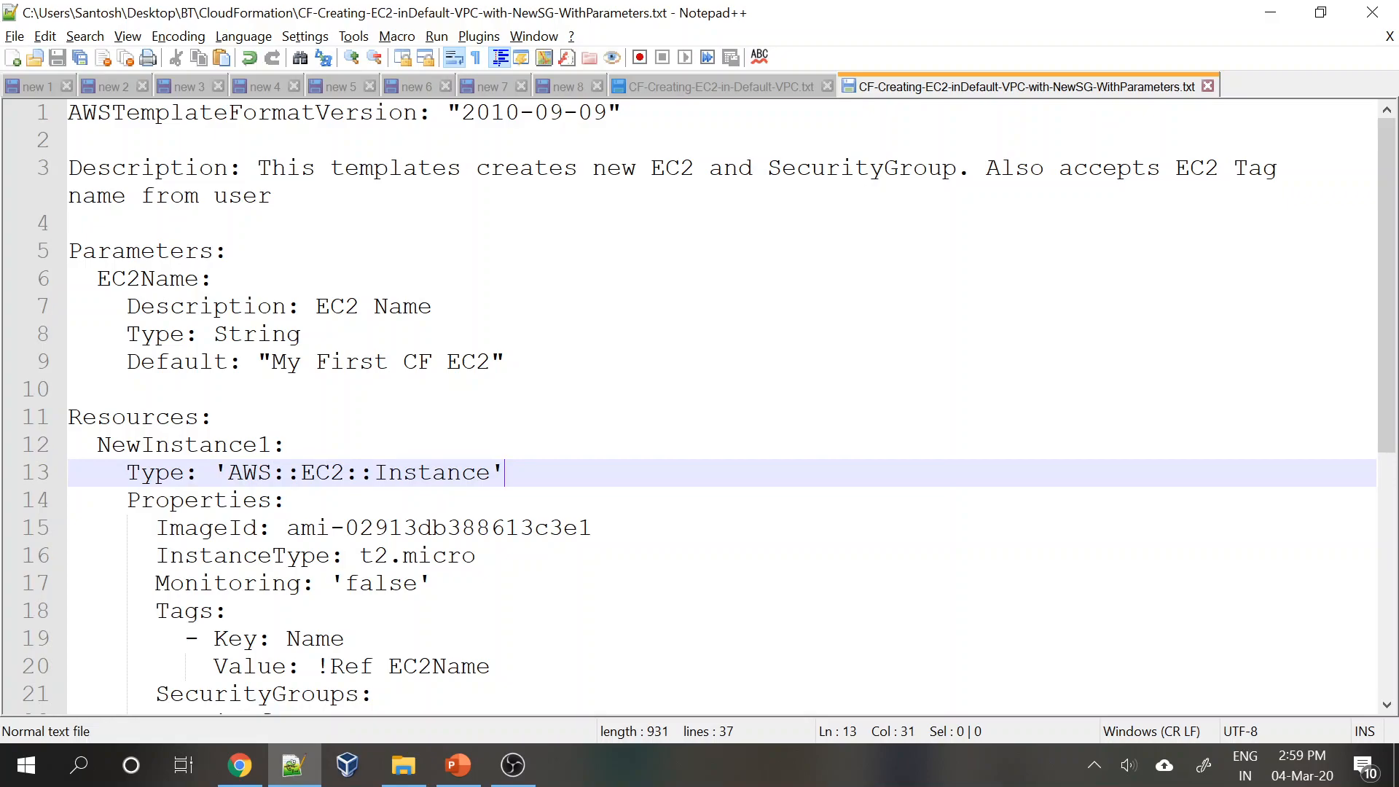
# Switch to Chrome and go back to bucket-sam-81018's object list in S3 to find CF-Creating-EC2-inDefault-VPC-with-NewSG-WithParameters.txt.
pyautogui.click(244, 764)
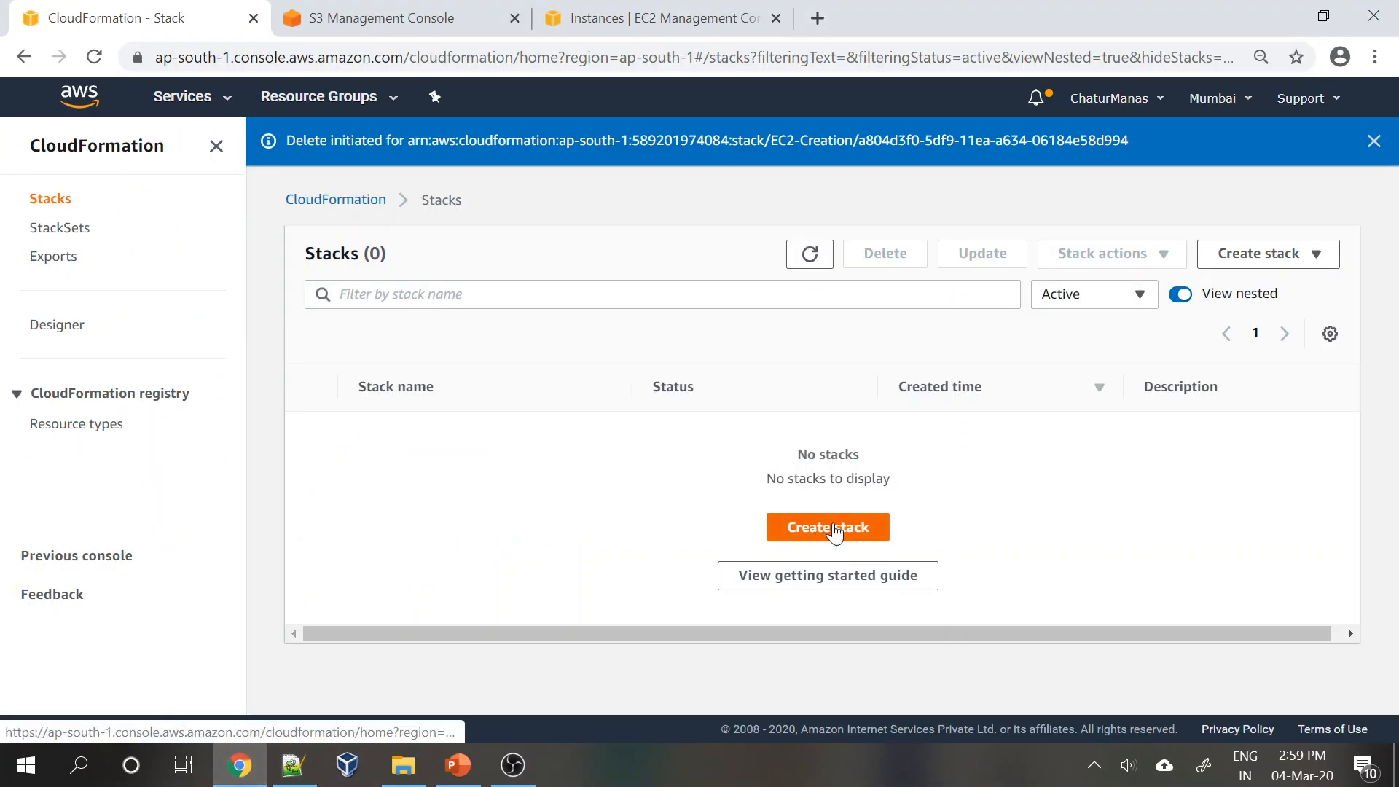
pyautogui.click(357, 11)
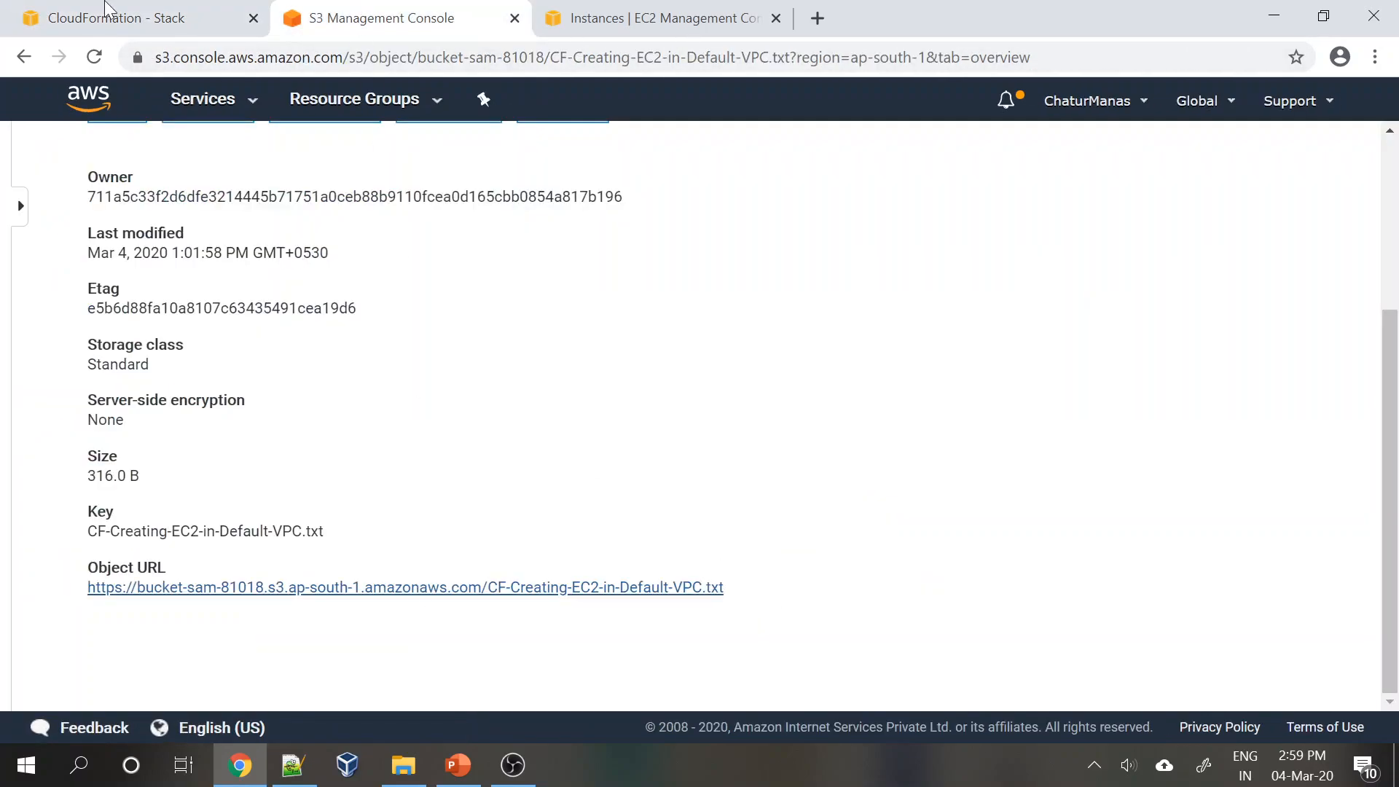
pyautogui.click(24, 57)
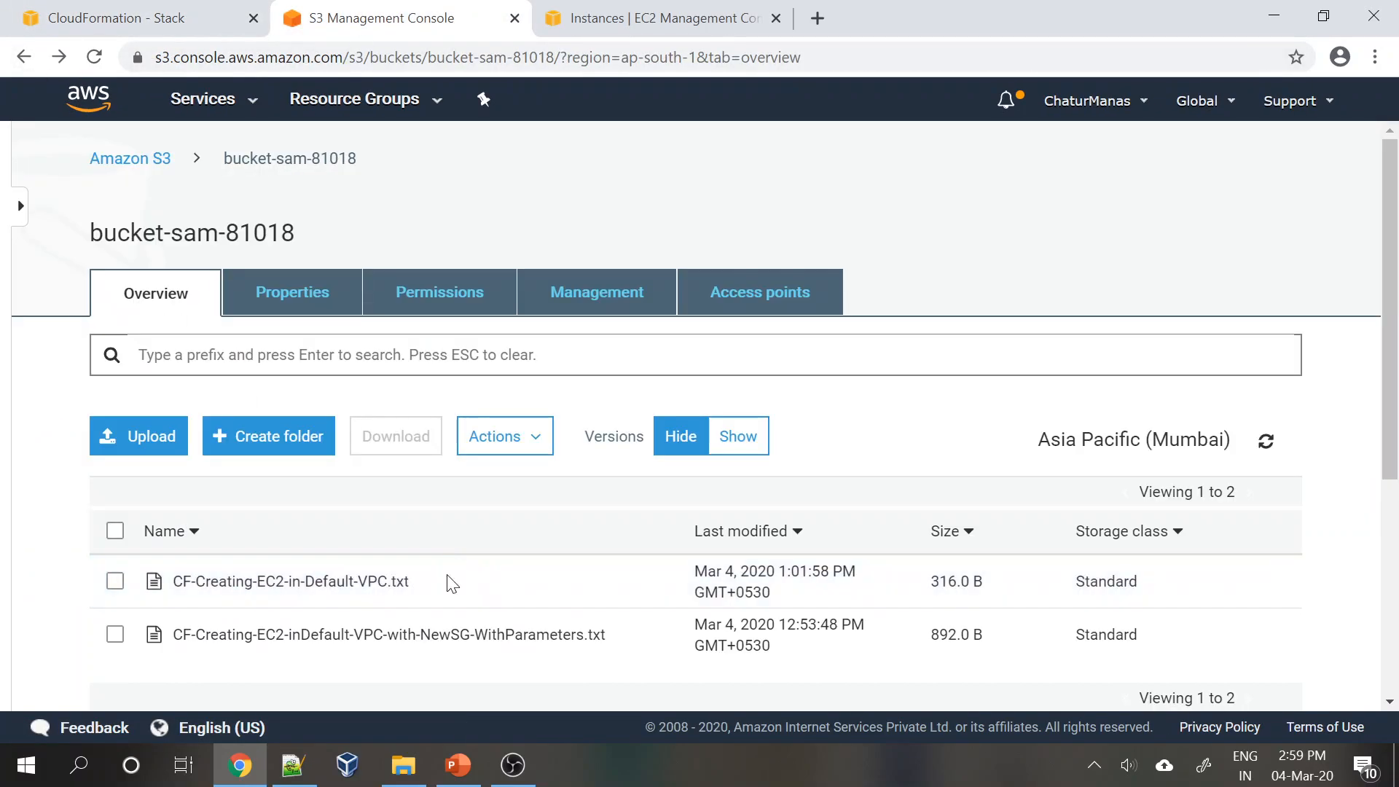
pyautogui.scroll(-2, 437, 605)
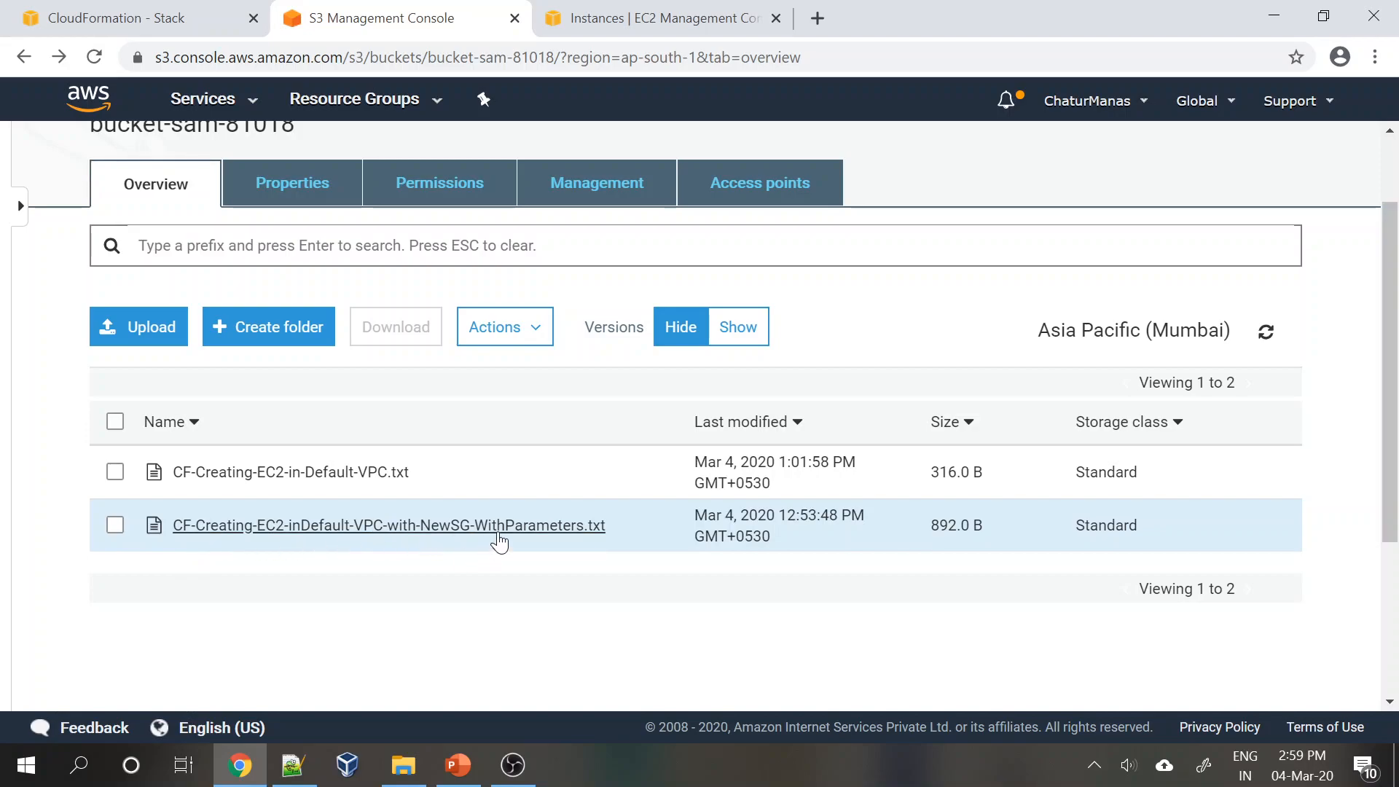
# Open the details of CF-Creating-EC2-inDefault-VPC-with-NewSG-WithParameters.txt in the bucket and copy its Object URL.
pyautogui.click(561, 528)
pyautogui.scroll(-3, 517, 520)
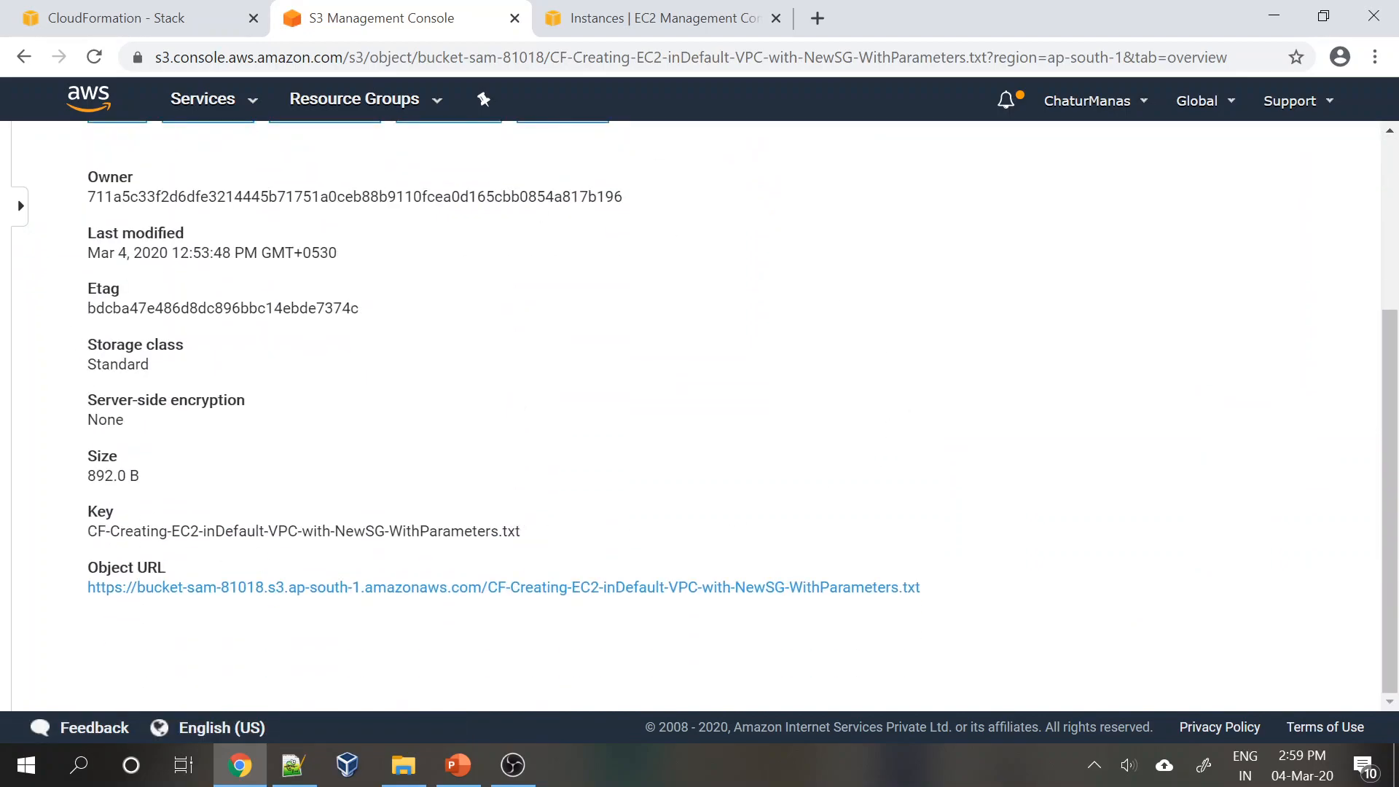
pyautogui.rightClick(393, 587)
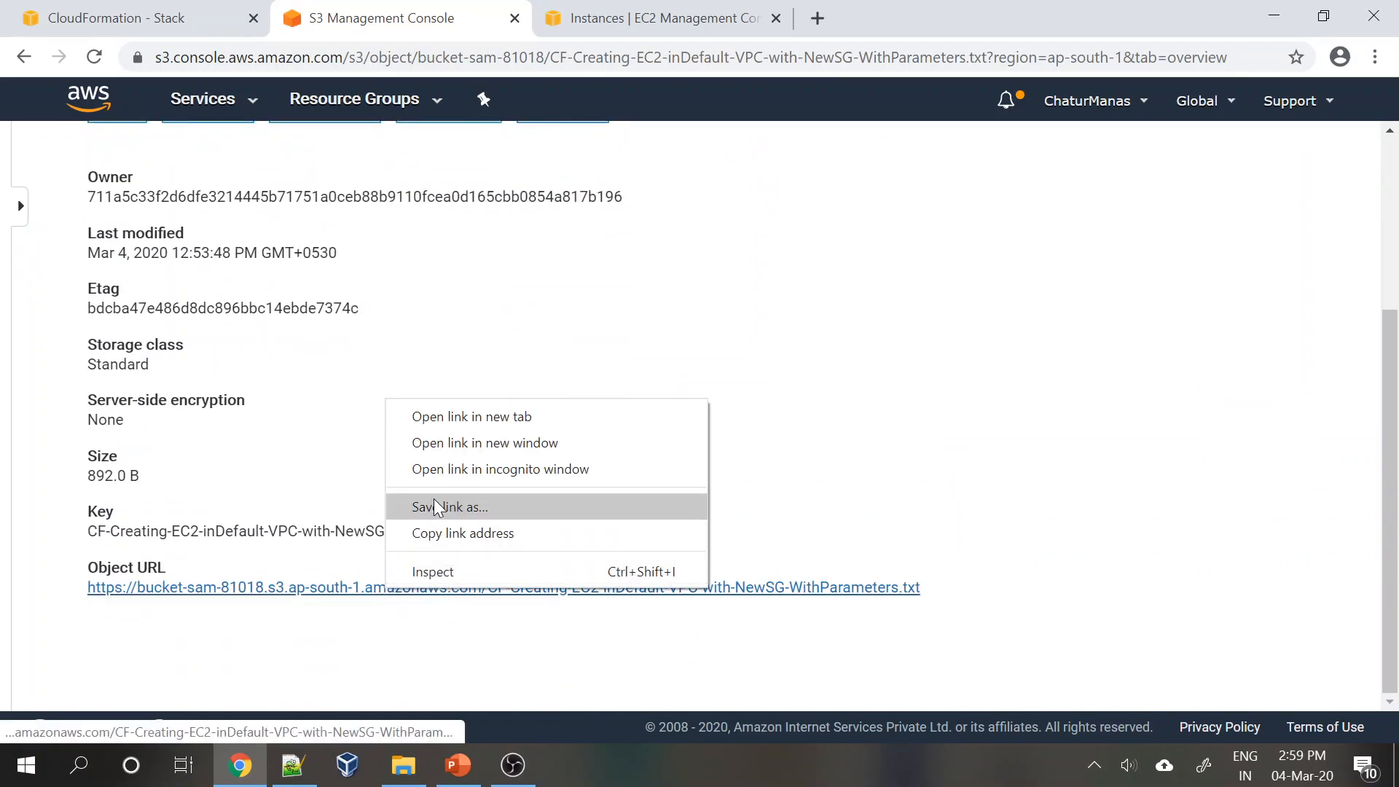
pyautogui.click(439, 534)
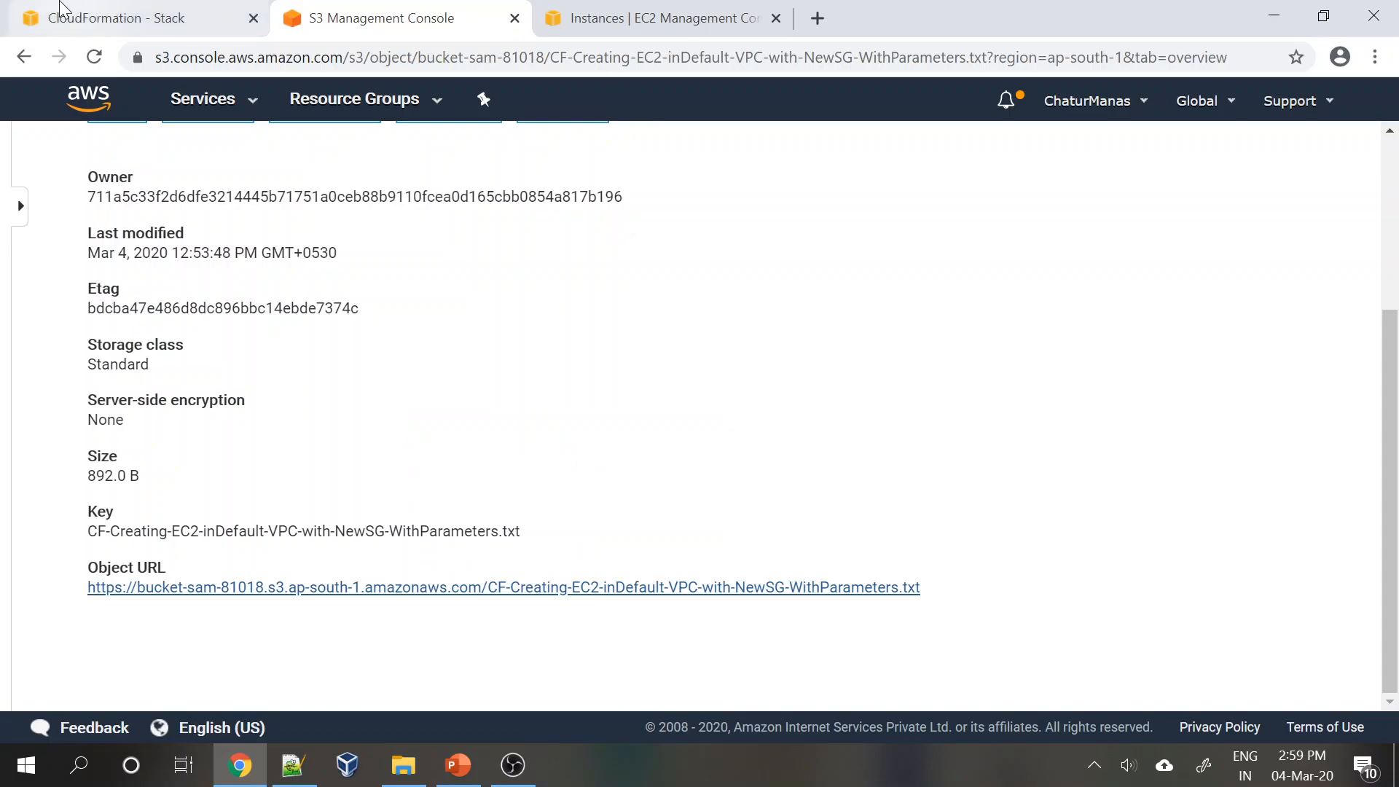
# Start a new CloudFormation stack, replace the Amazon S3 URL with the copied template URL, and continue to the stack details.
pyautogui.click(62, 9)
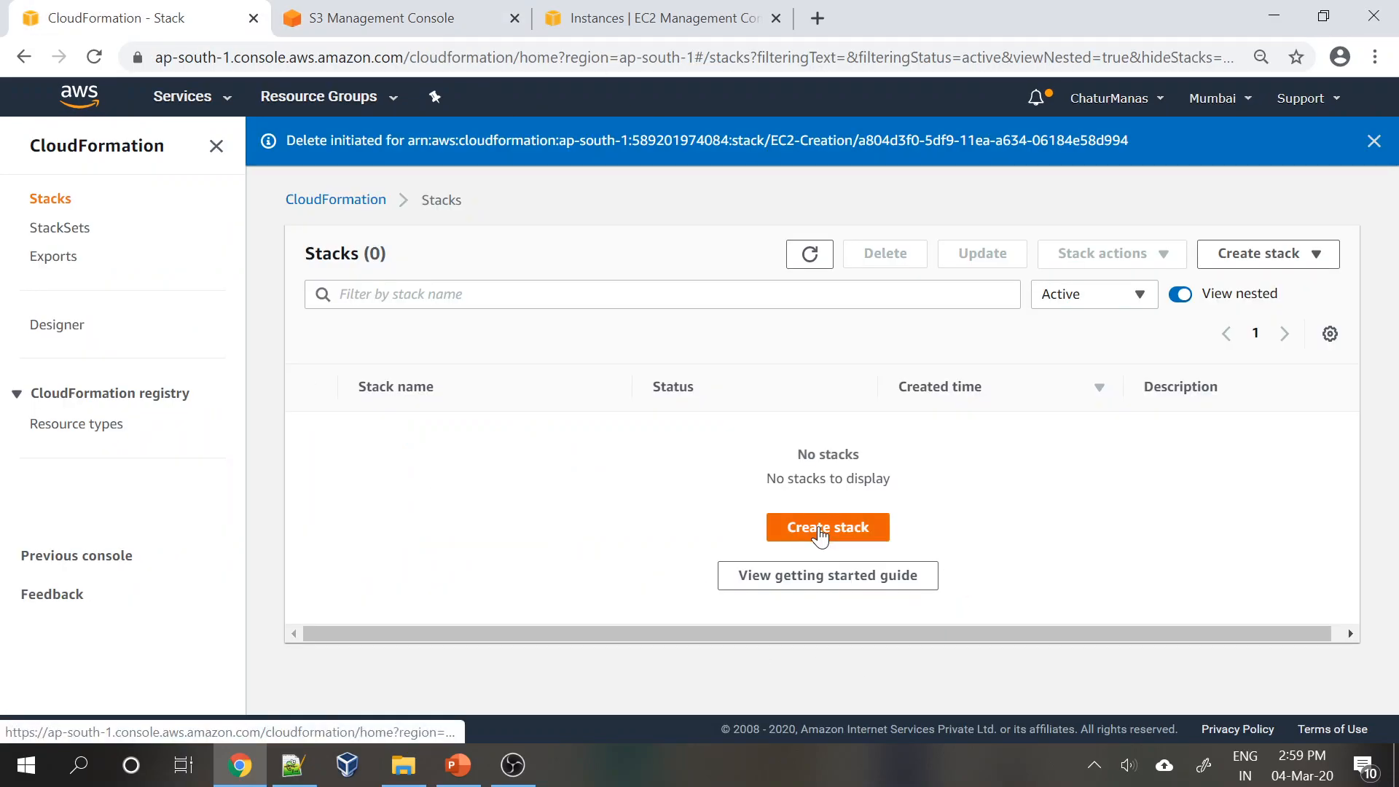
pyautogui.click(774, 530)
pyautogui.scroll(-2, 603, 421)
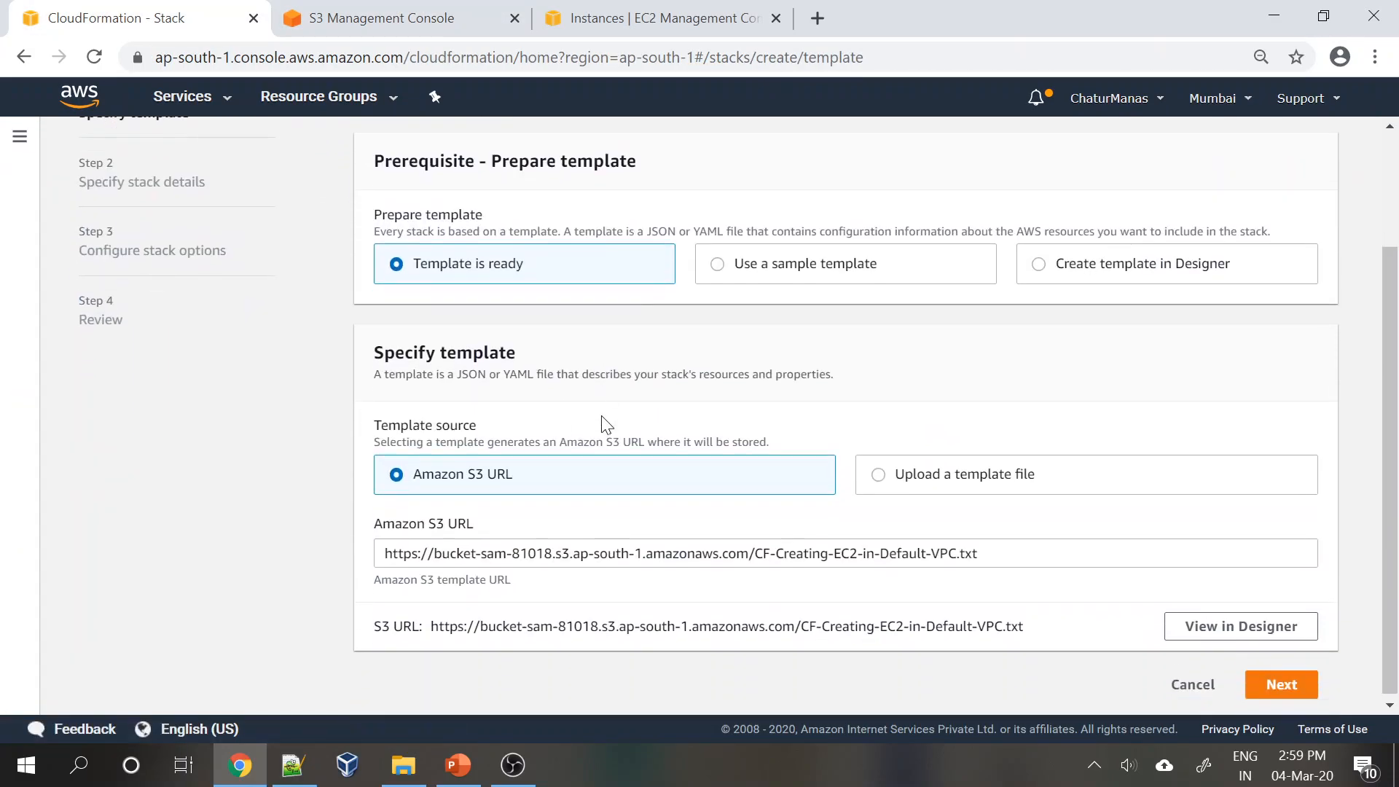
pyautogui.click(581, 543)
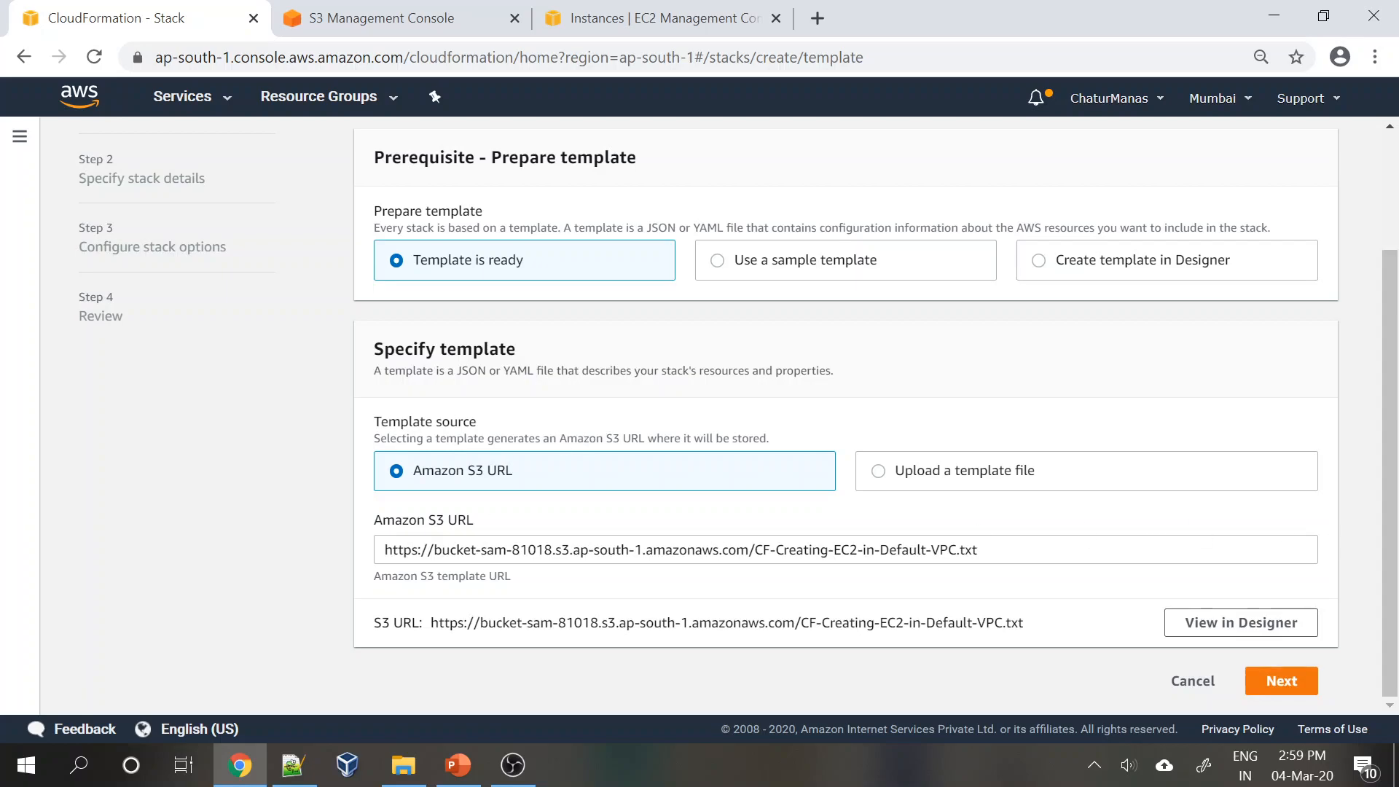
pyautogui.hotkey('ctrl', 'a')
pyautogui.hotkey('ctrl', 'v')
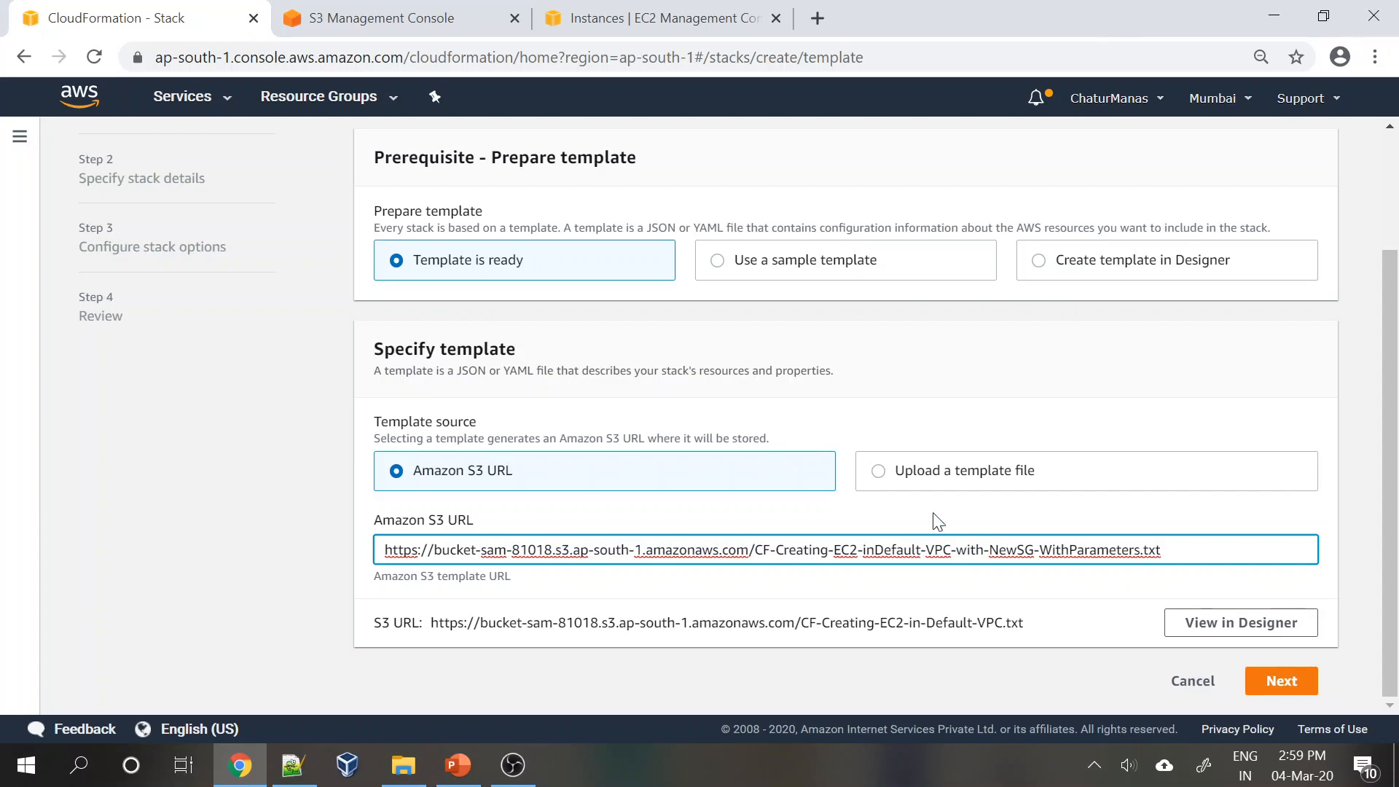
pyautogui.click(1284, 682)
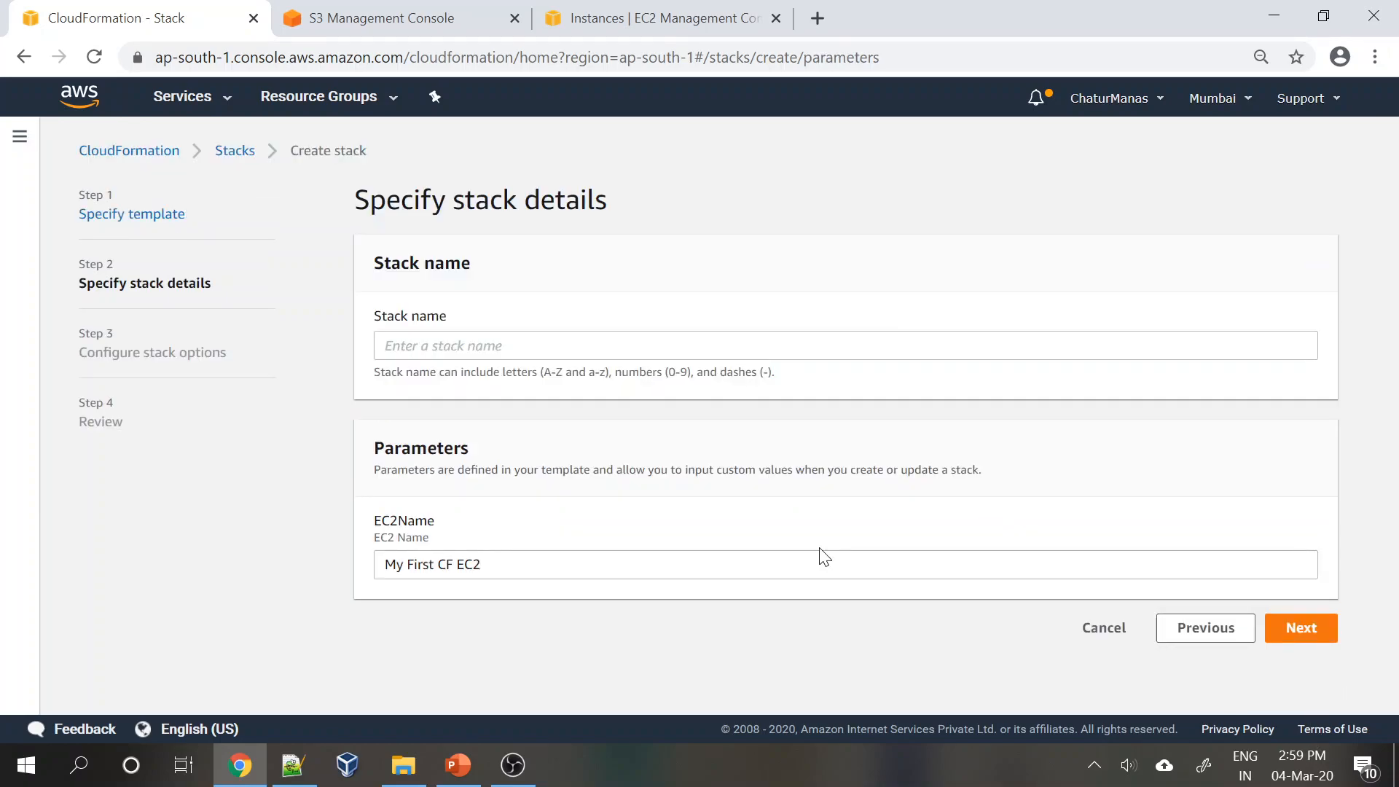
# Name the stack EC2-SG-Creation.
pyautogui.click(394, 347)
pyautogui.write('EC')
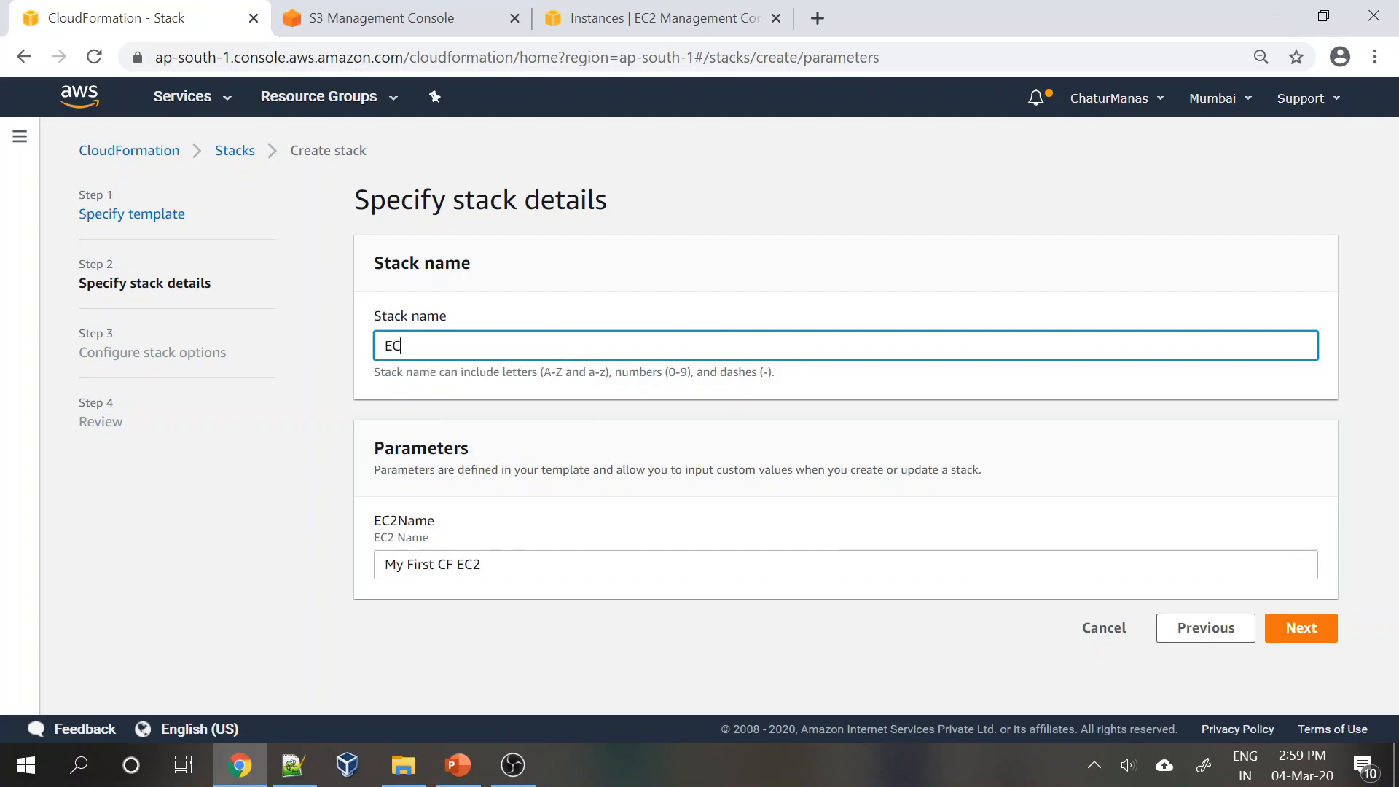
pyautogui.write('2-SG-Creation')
# Change the EC2Name parameter to My Second CF EC2 and continue to the stack options.
pyautogui.click(522, 565)
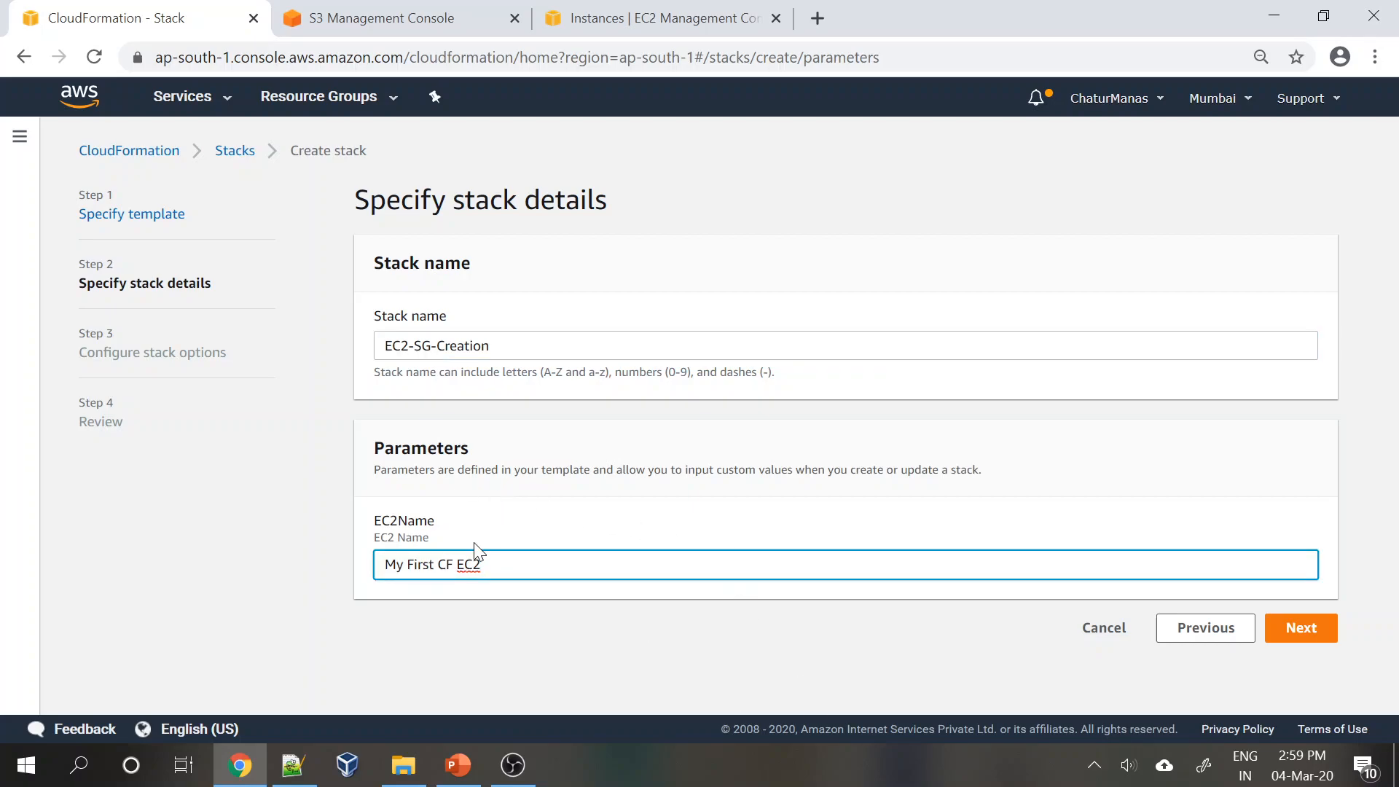
pyautogui.moveTo(482, 565); pyautogui.dragTo(234, 556)
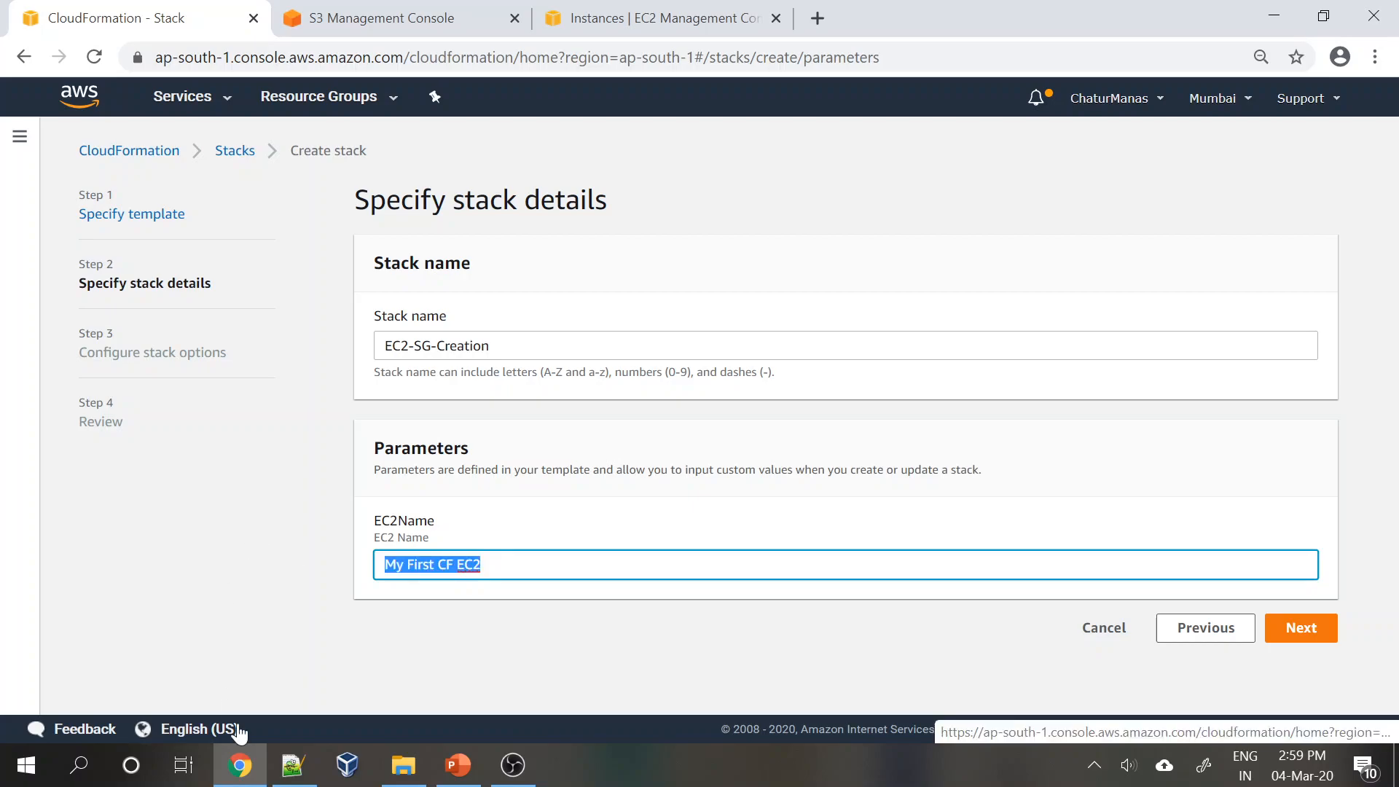
pyautogui.click(511, 572)
pyautogui.hotkey('ctrl', 'shift', 'Left')
pyautogui.hotkey('ctrl', 'shift', 'Left')
pyautogui.hotkey('ctrl', 'shift', 'Left')
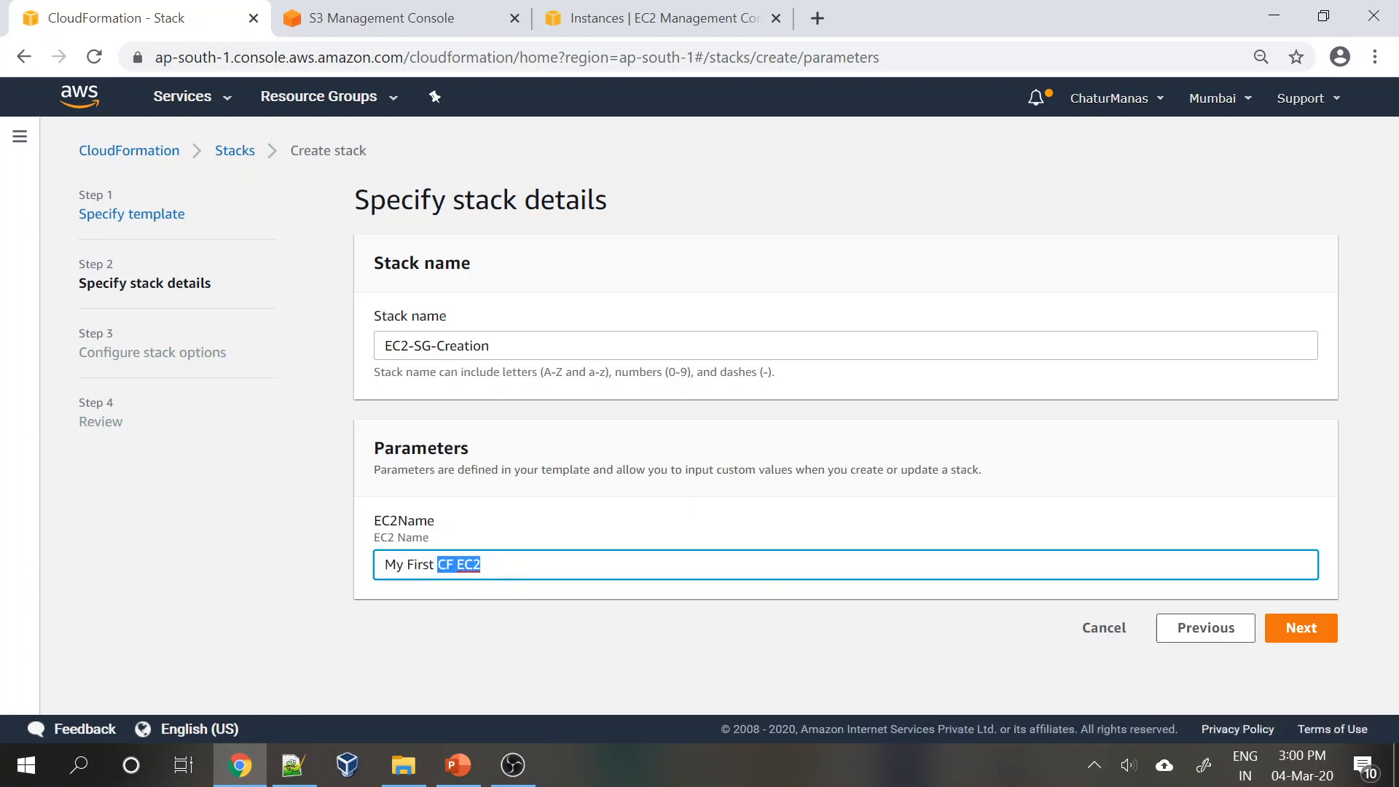
pyautogui.press('Left')
pyautogui.write('Second')
pyautogui.press('Delete')
pyautogui.press('Delete')
pyautogui.press('Delete')
pyautogui.press('Delete')
pyautogui.press('Delete')
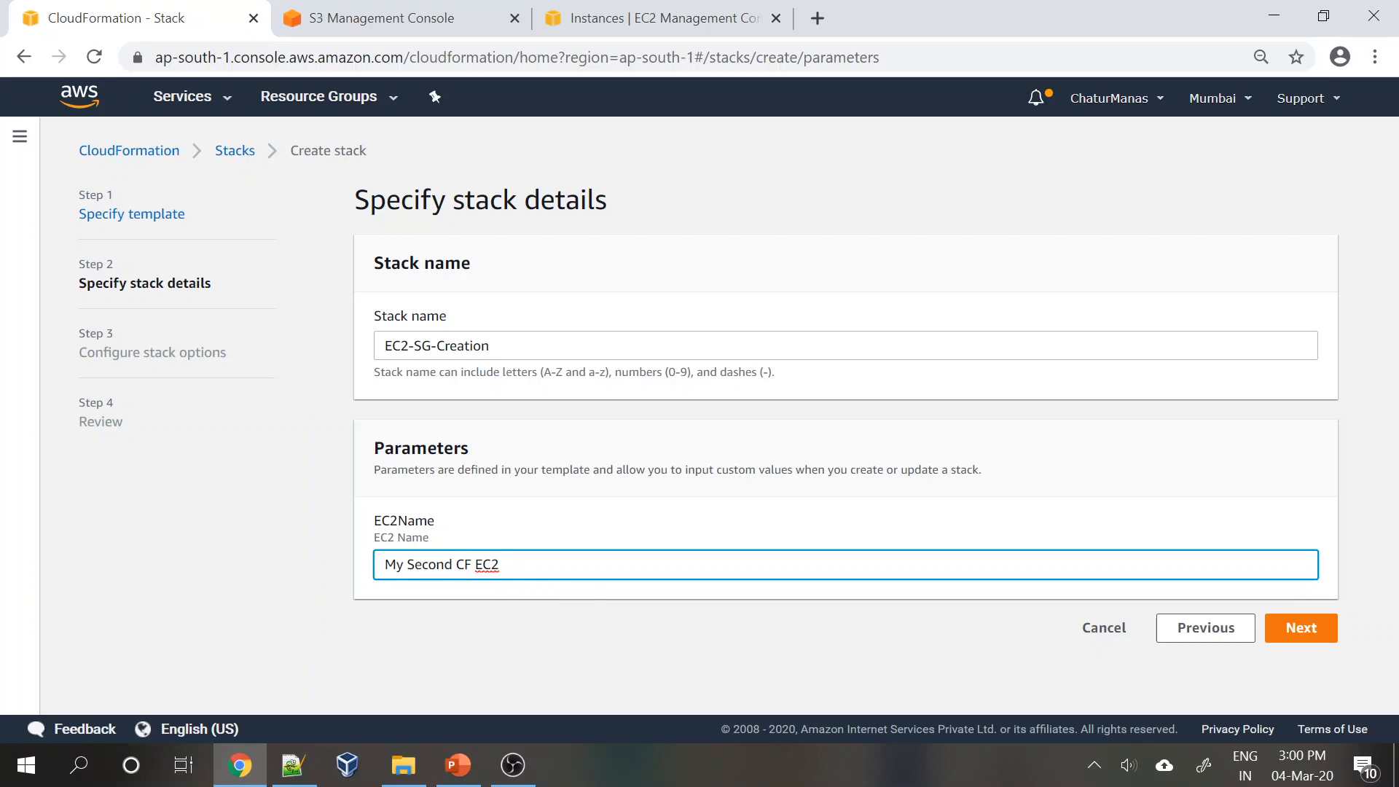
pyautogui.click(1300, 631)
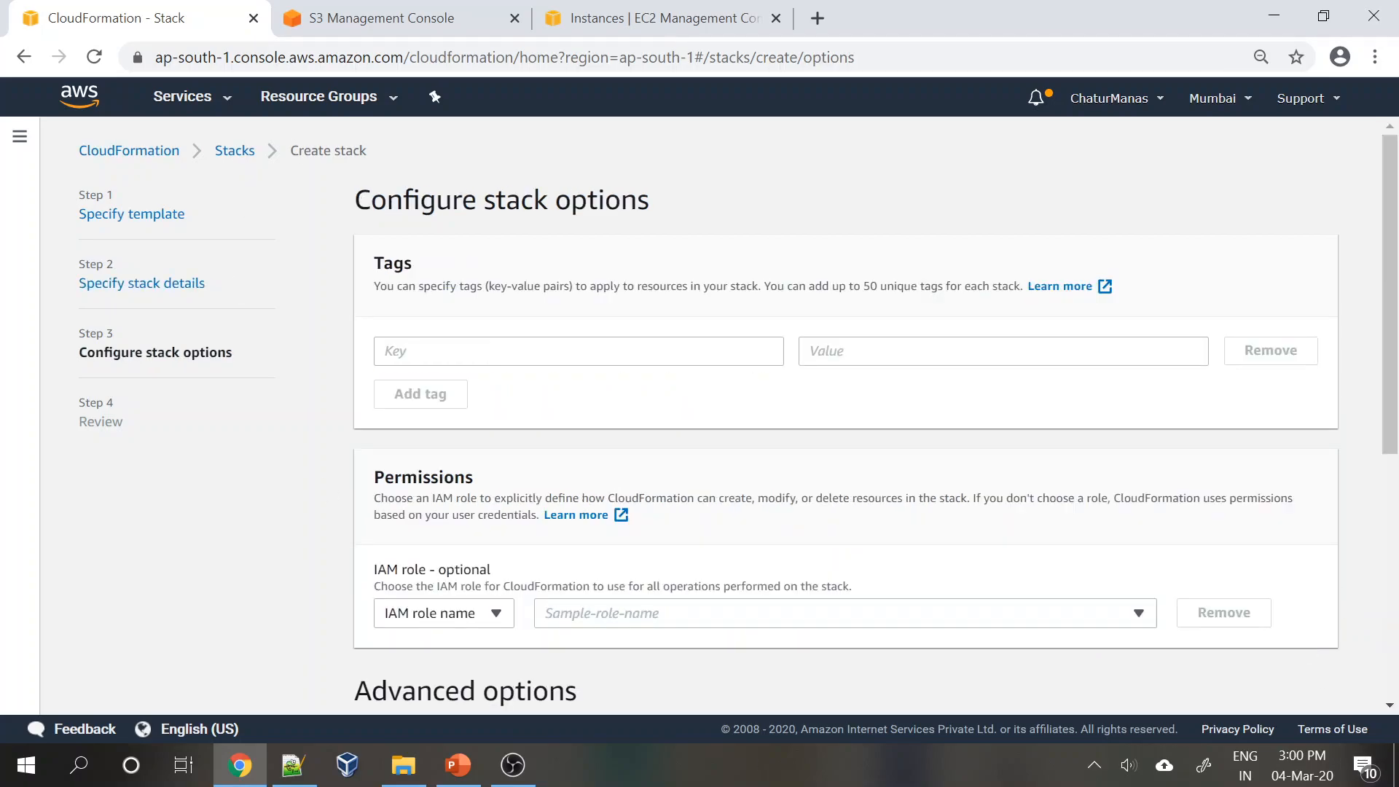
# Add a stack tag with key Name and value CF-Resource, keep the other options at their defaults, and continue to the review.
pyautogui.scroll(-1, 532, 375)
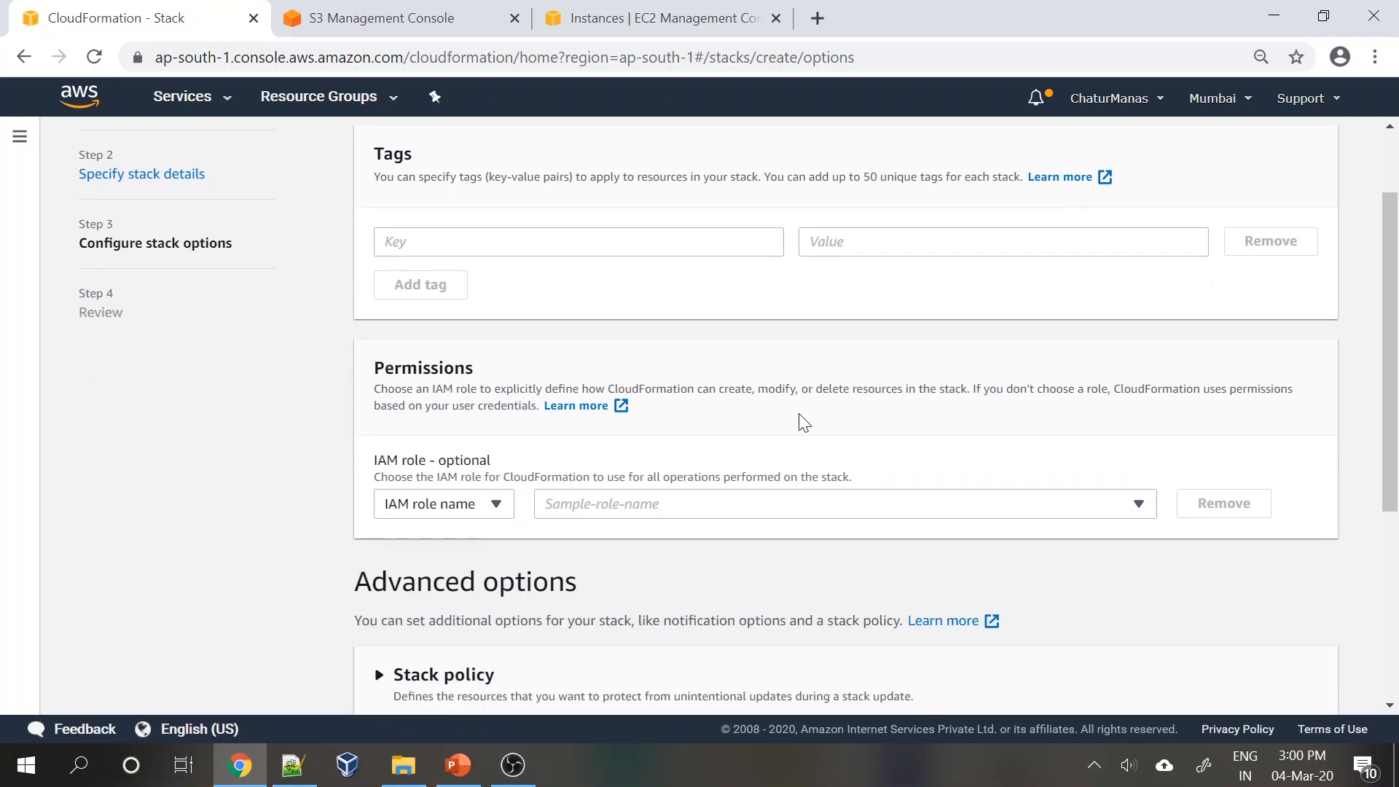
pyautogui.scroll(-1, 805, 424)
pyautogui.scroll(2, 805, 424)
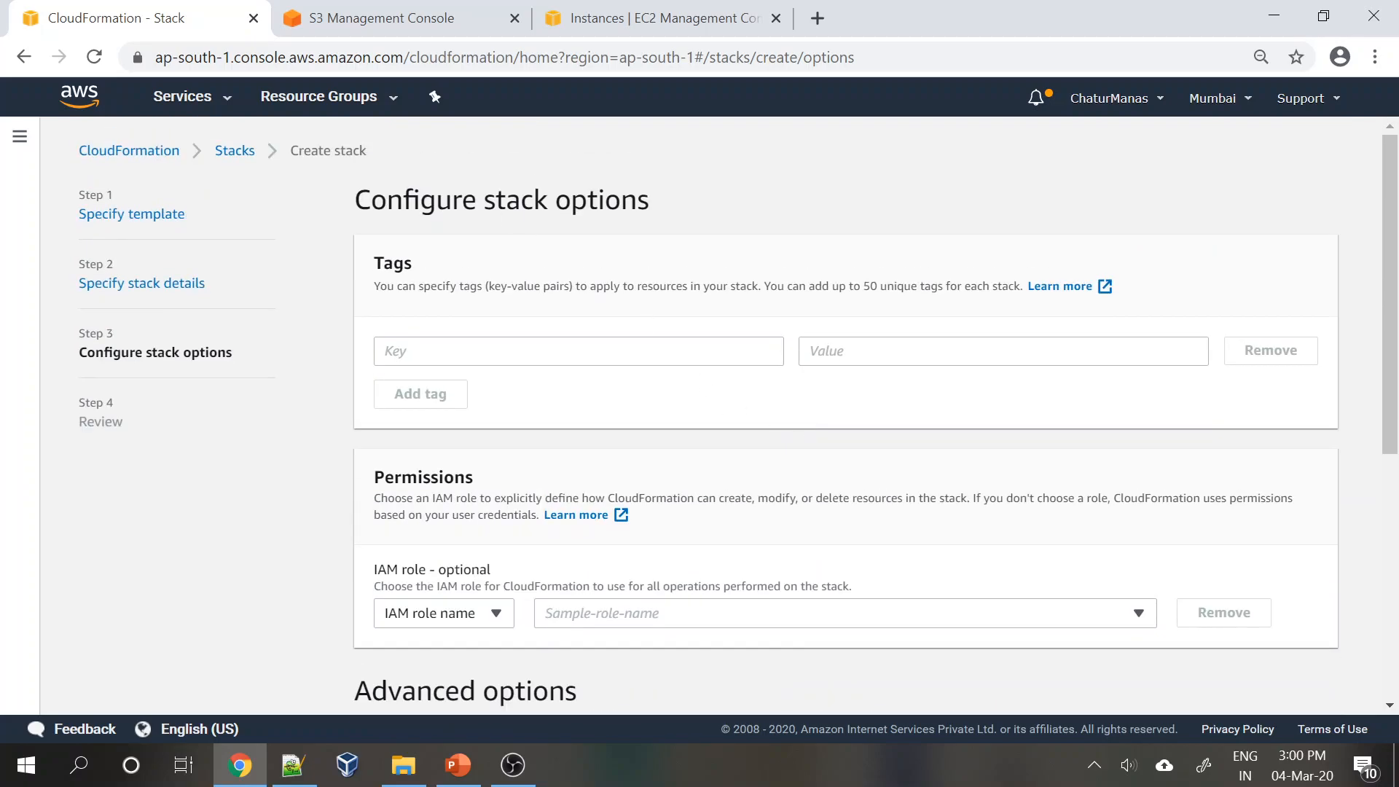
pyautogui.scroll(-4, 723, 484)
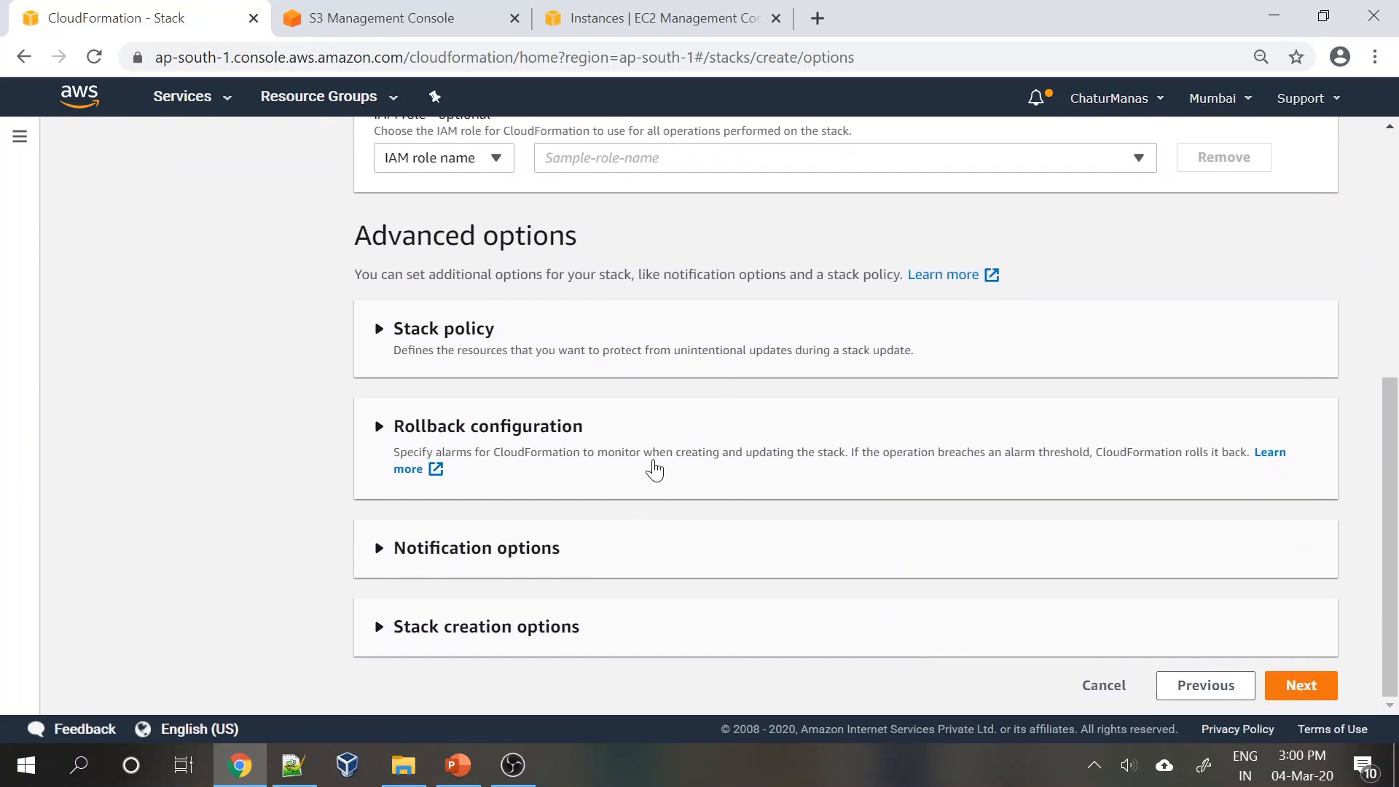
pyautogui.scroll(4, 654, 470)
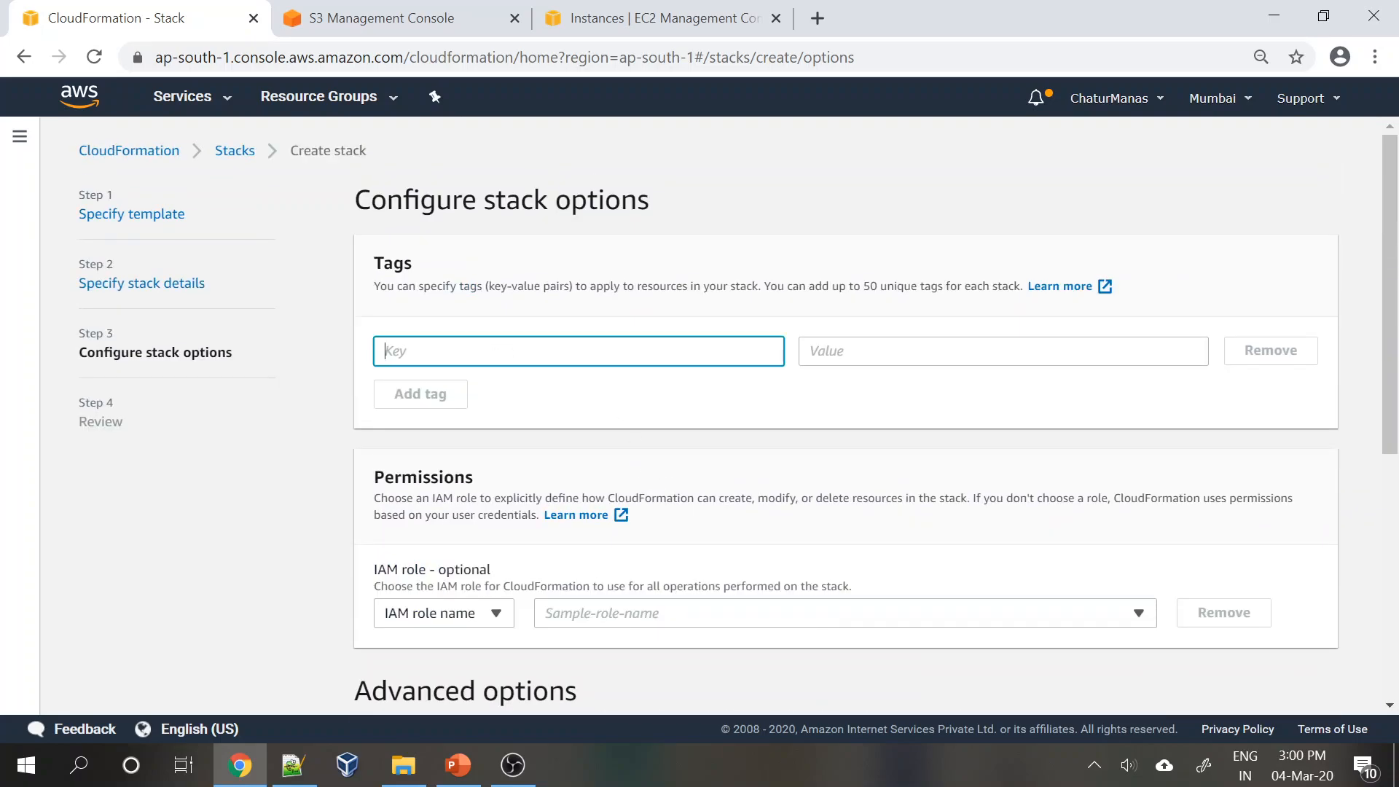
pyautogui.write('Name')
pyautogui.click(823, 350)
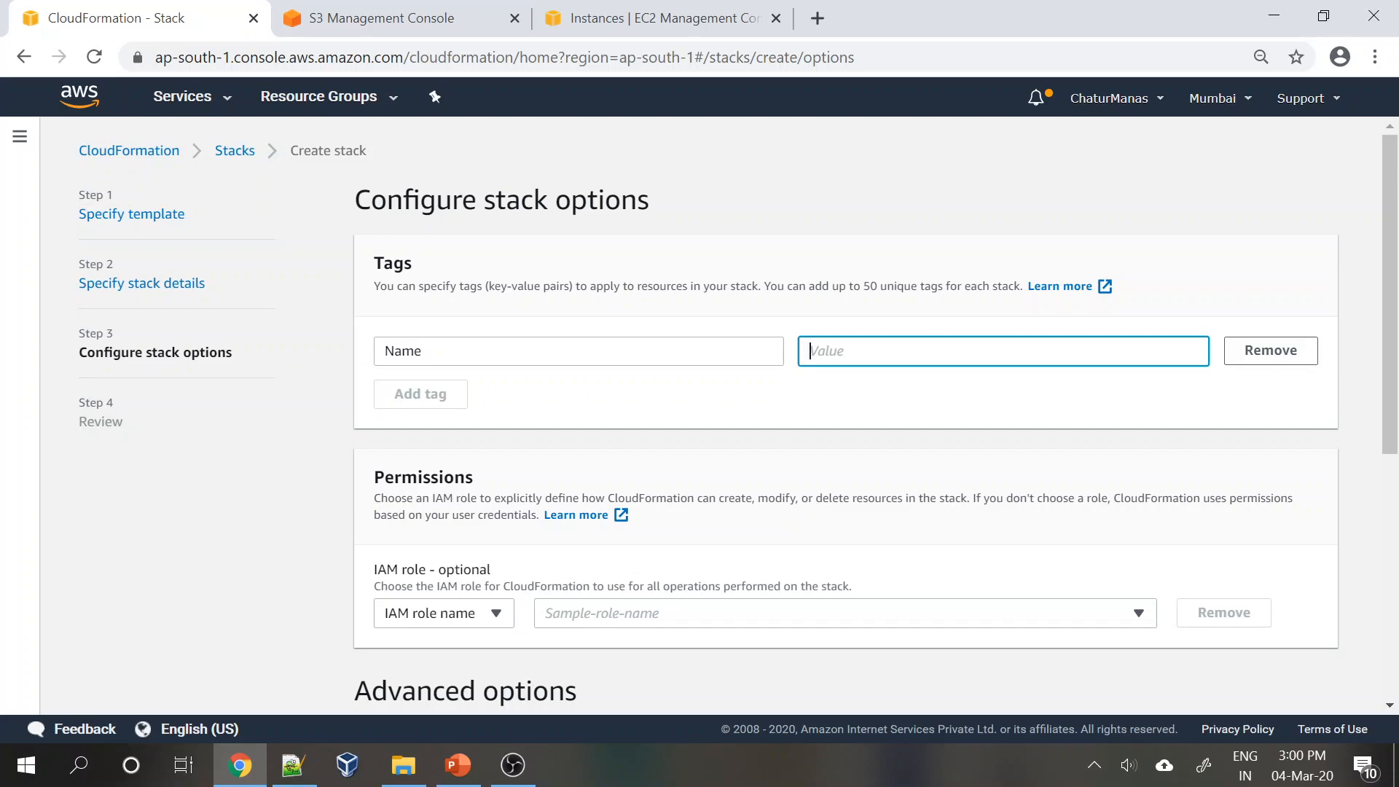
pyautogui.write('CF-Resource')
pyautogui.scroll(-6, 644, 495)
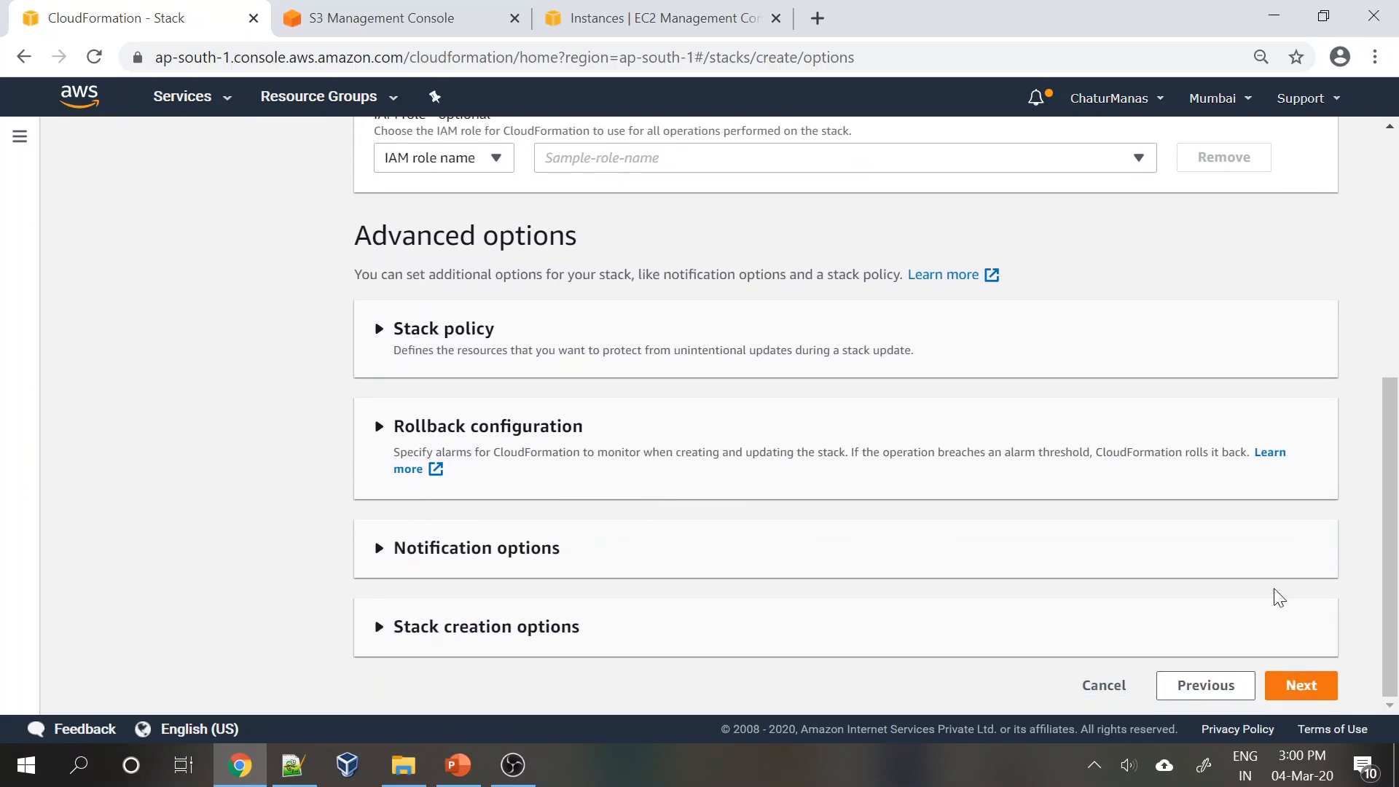
pyautogui.click(1321, 697)
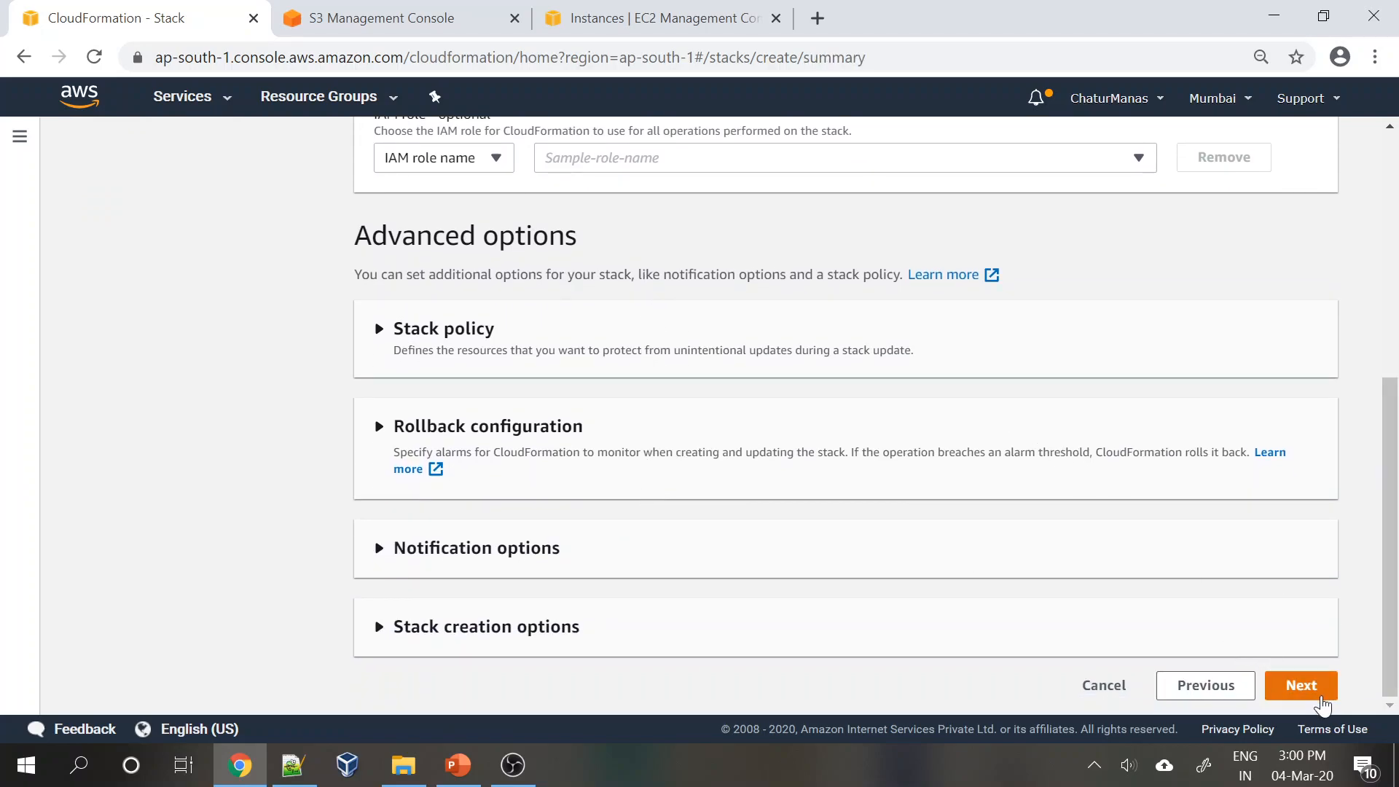
# Review the EC2-SG-Creation summary through to its end and create the stack.
pyautogui.scroll(-4, 871, 572)
pyautogui.scroll(4, 869, 568)
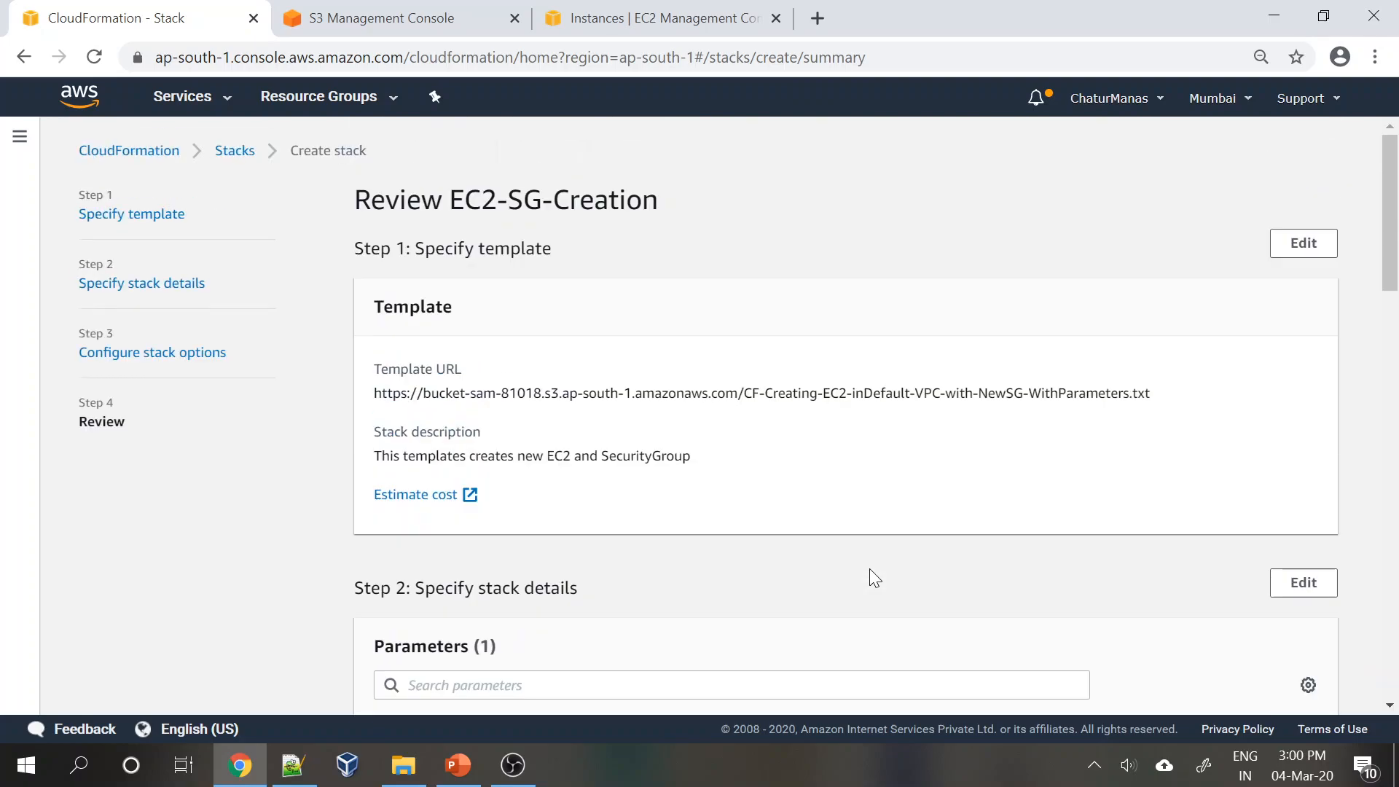
pyautogui.scroll(-10, 869, 568)
pyautogui.scroll(-5, 868, 569)
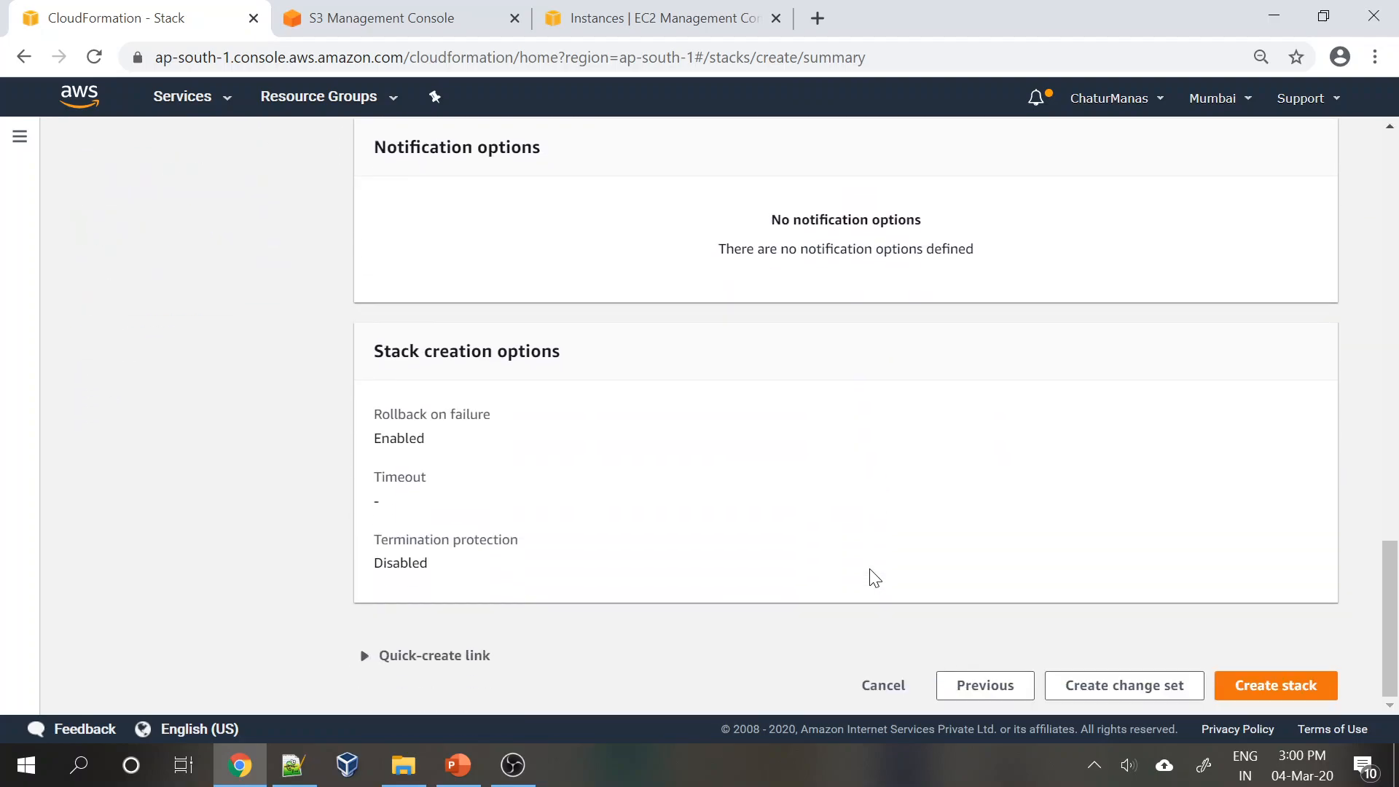
pyautogui.click(1274, 685)
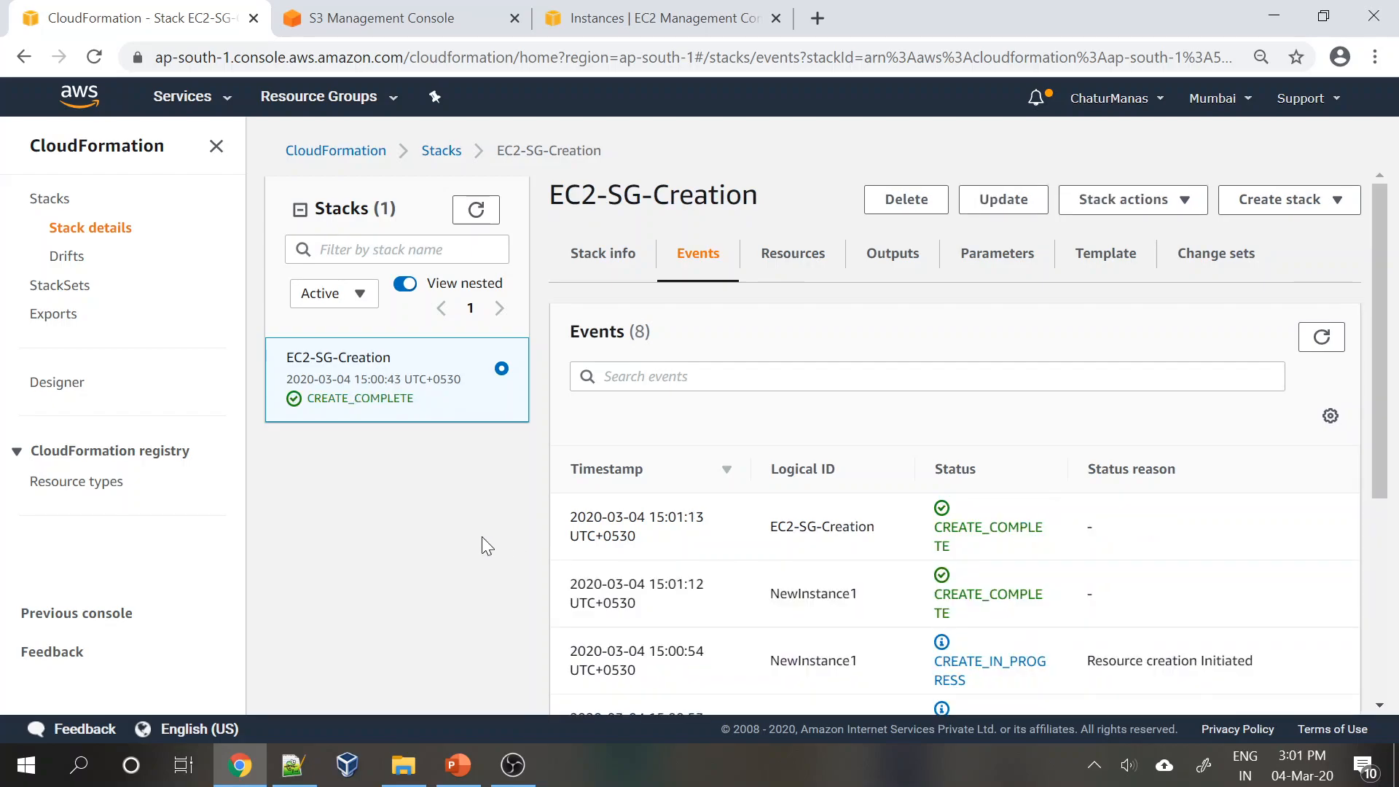
# Check the stack's events and inspect its resources, highlighting the NewInstance1 and NewSG logical IDs.
pyautogui.moveTo(1380, 446)
pyautogui.mouseDown()
pyautogui.moveTo(1397, 594)
pyautogui.moveTo(1396, 435)
pyautogui.mouseUp()
pyautogui.click(799, 269)
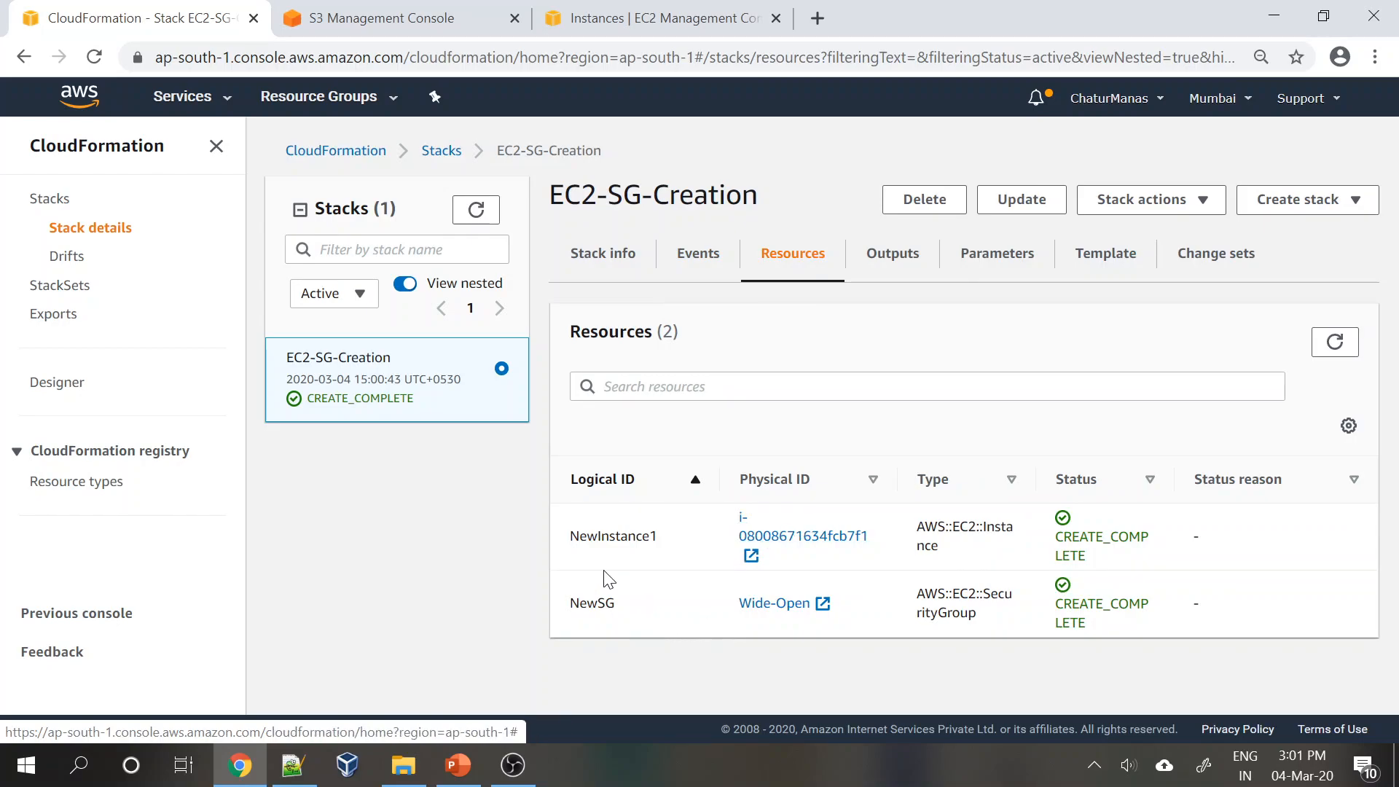
pyautogui.moveTo(581, 536); pyautogui.dragTo(658, 538)
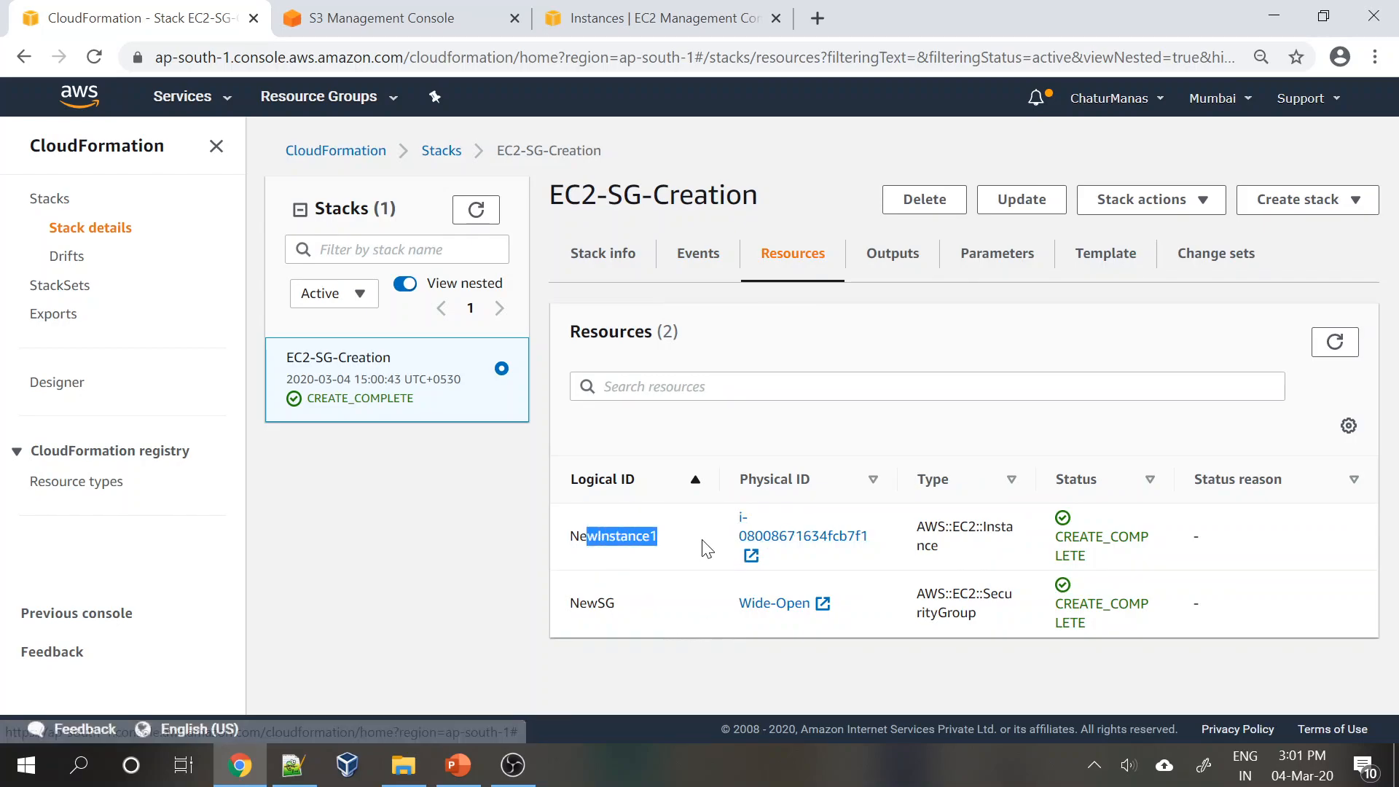
pyautogui.moveTo(581, 603); pyautogui.dragTo(674, 618)
pyautogui.click(679, 618)
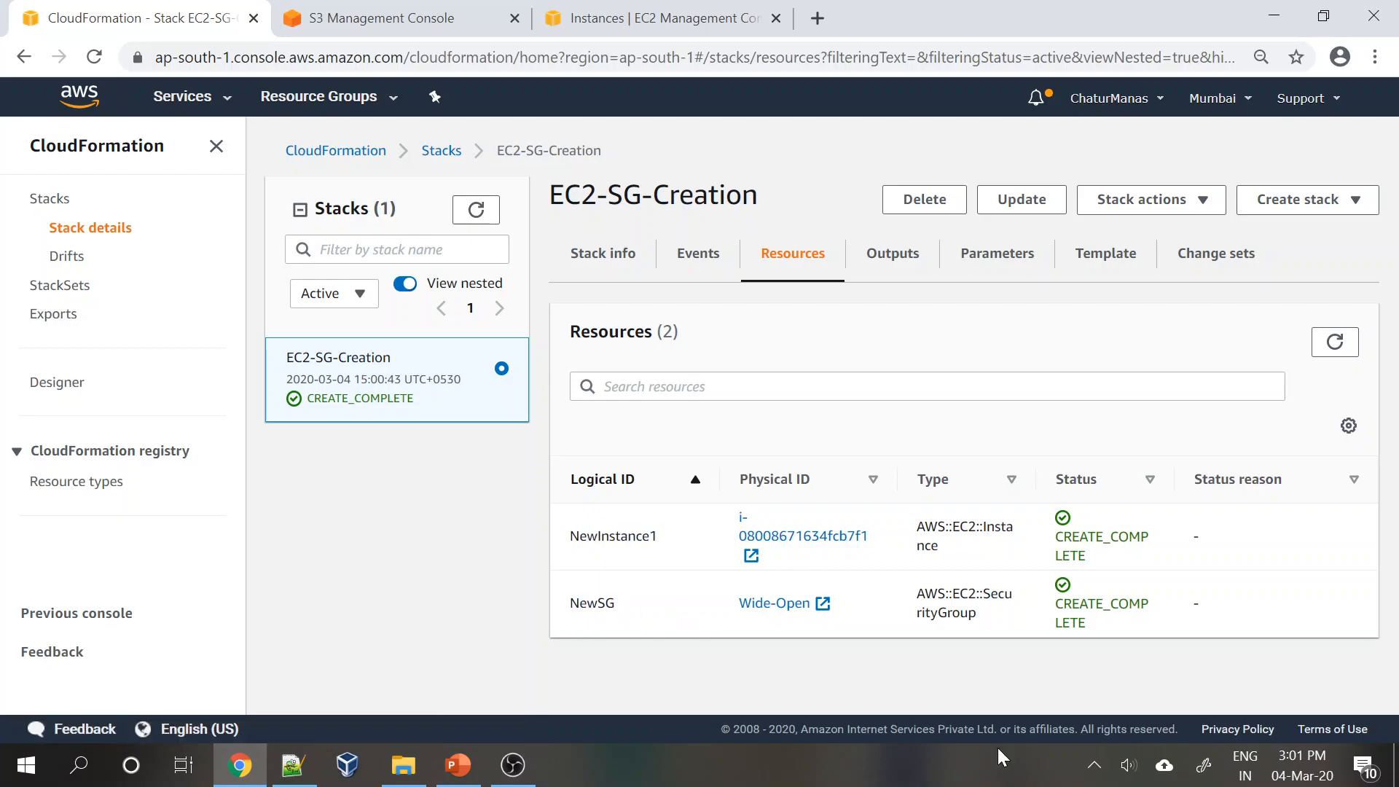
# View the stack's outputs and highlight the InstanceId value.
pyautogui.click(897, 261)
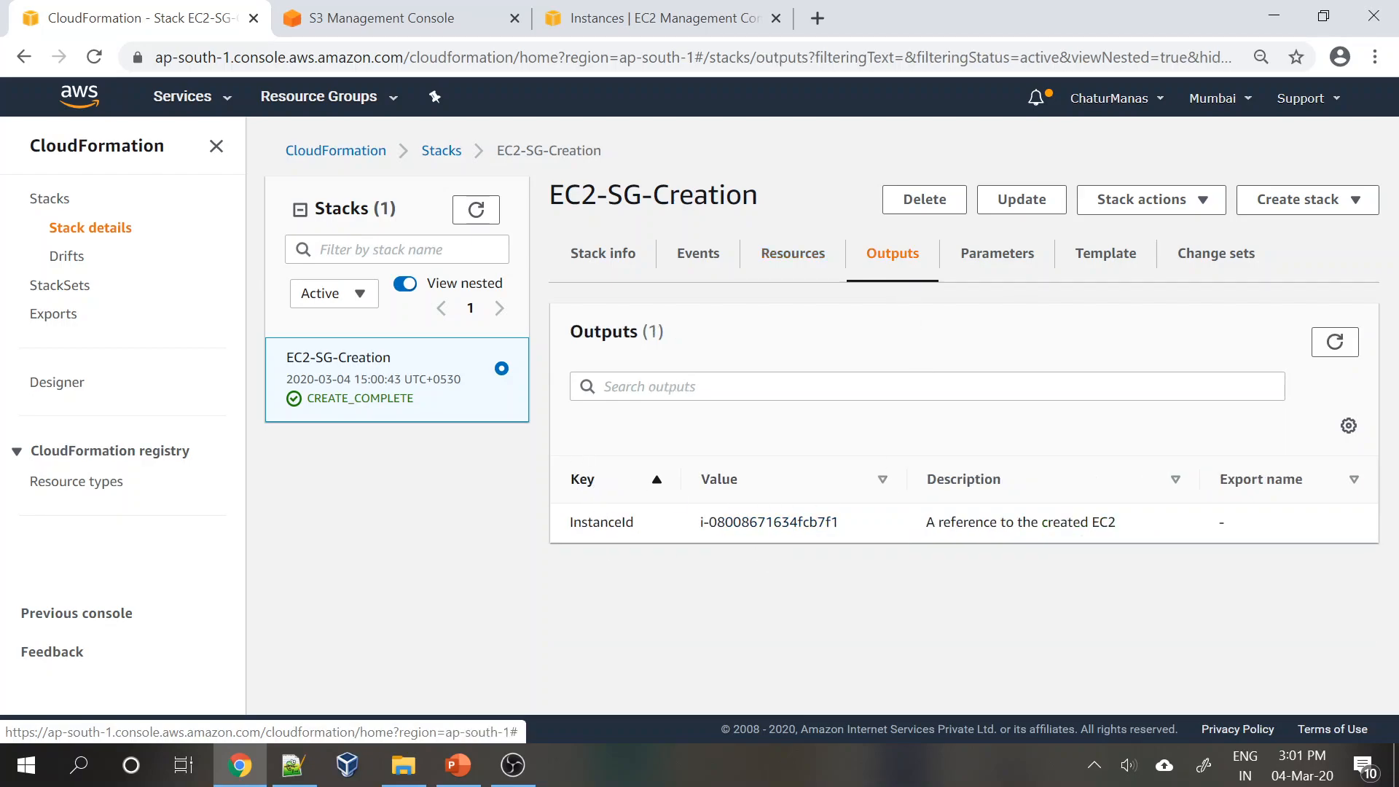
pyautogui.doubleClick(773, 522)
pyautogui.click(869, 601)
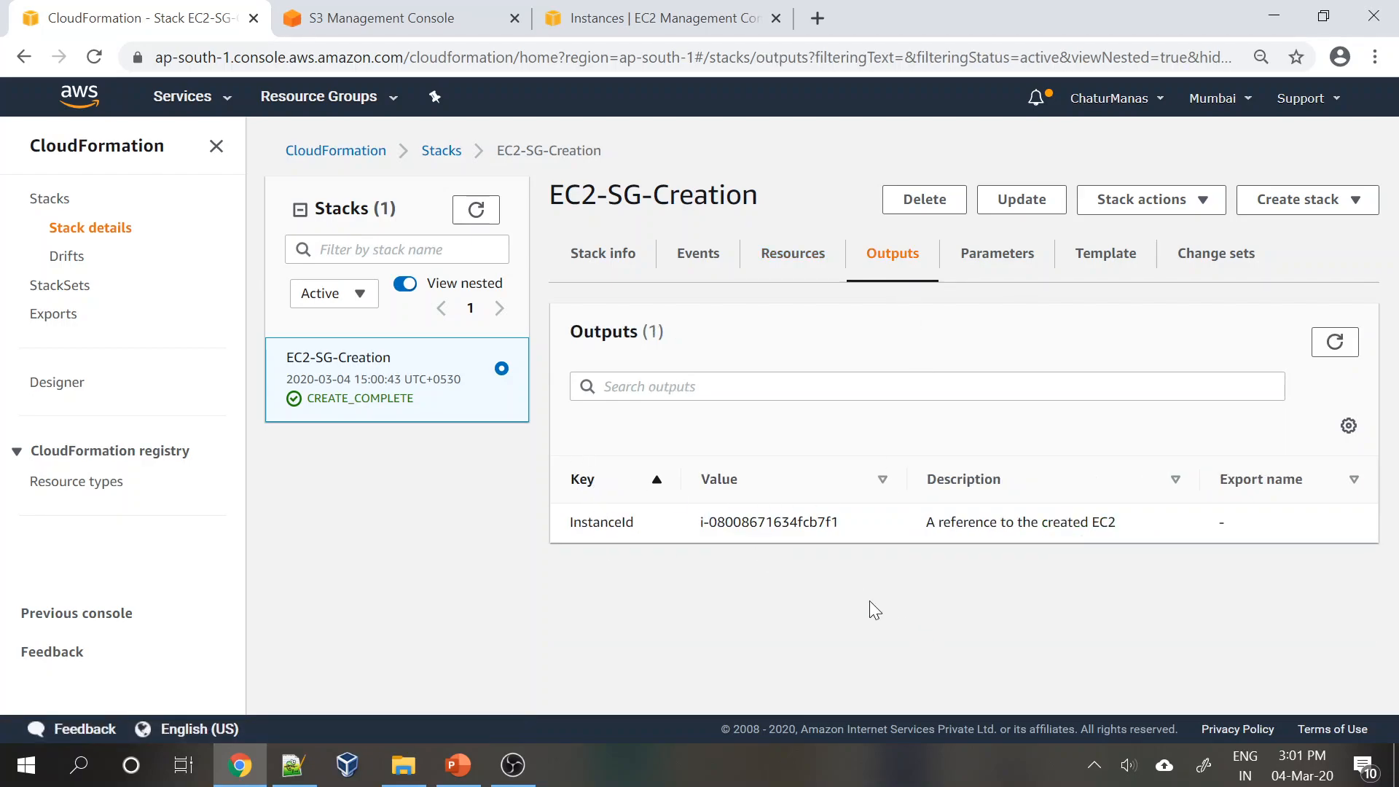
# View the stack's EC2Name parameter and read through the template it was created from.
pyautogui.click(1009, 257)
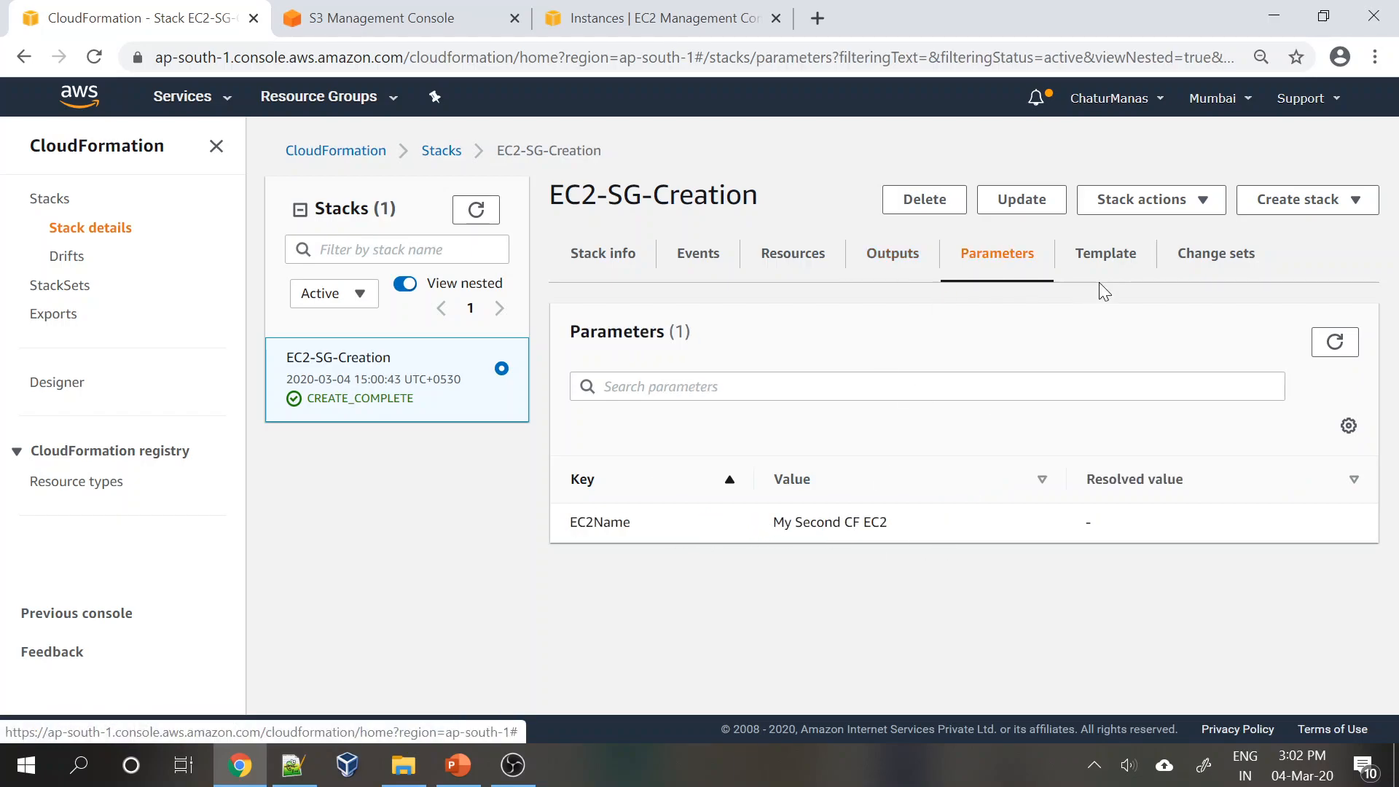
pyautogui.click(1126, 257)
pyautogui.scroll(-4, 908, 538)
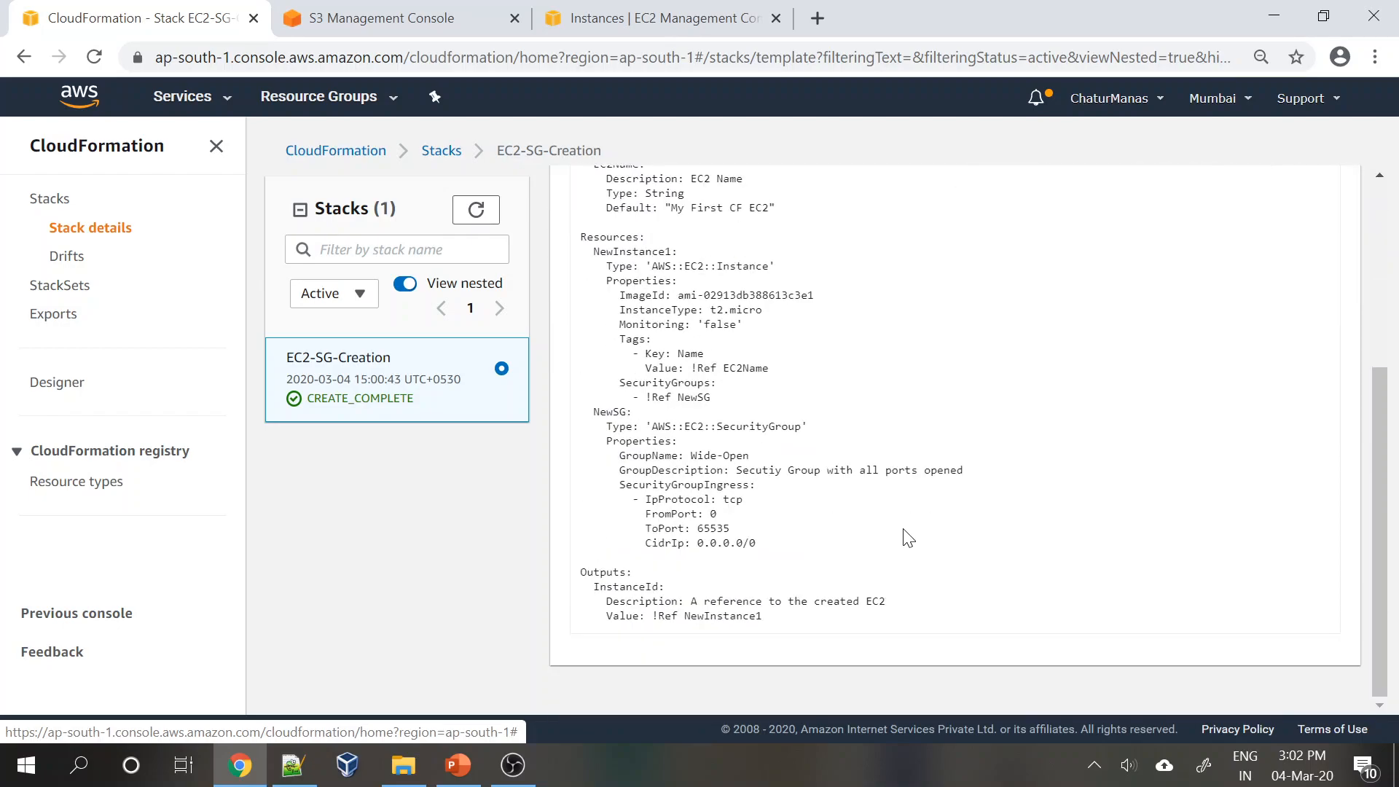
pyautogui.scroll(4, 907, 538)
pyautogui.scroll(-2, 906, 537)
pyautogui.scroll(2, 906, 537)
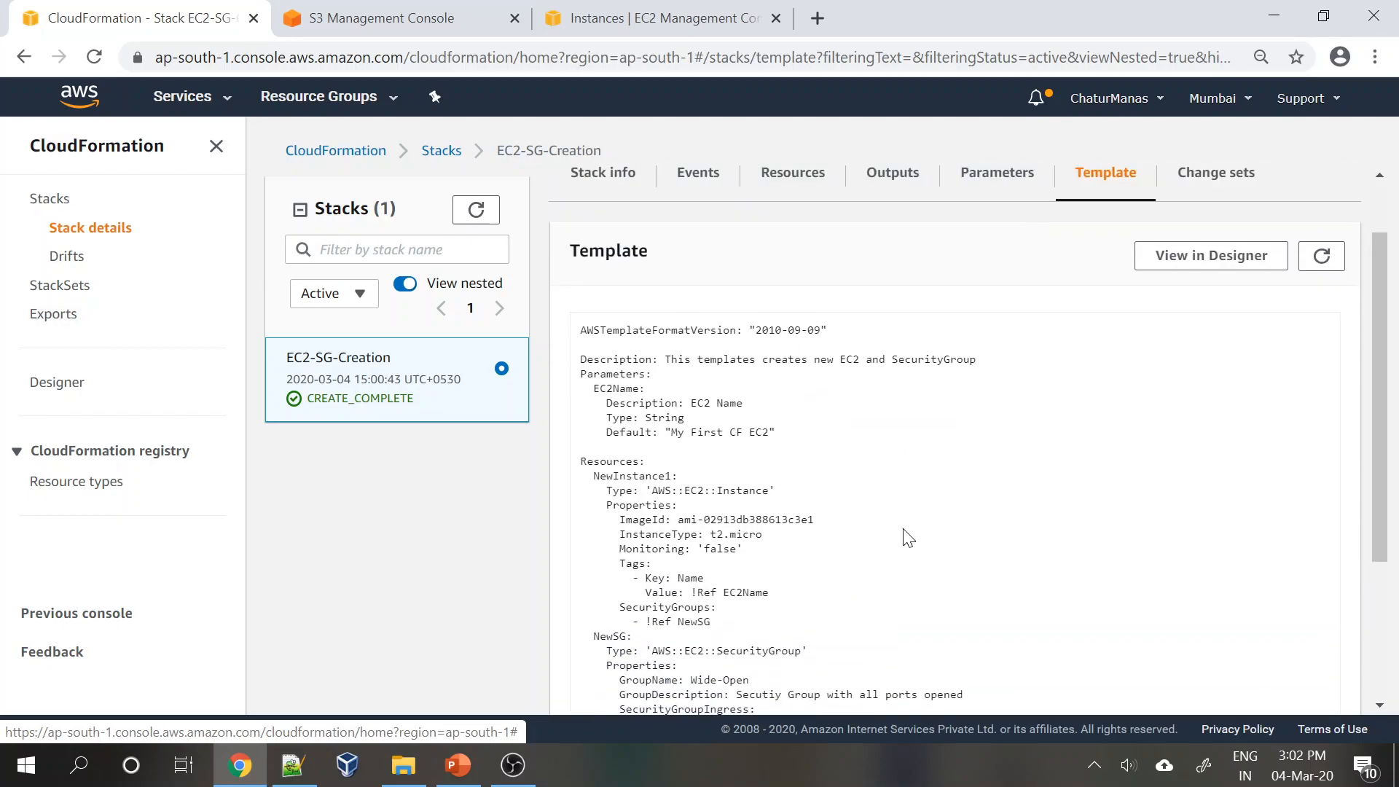
# Switch to the EC2 instances list, refresh it, and select the My Second CF EC2 instance to view its description.
pyautogui.click(607, 16)
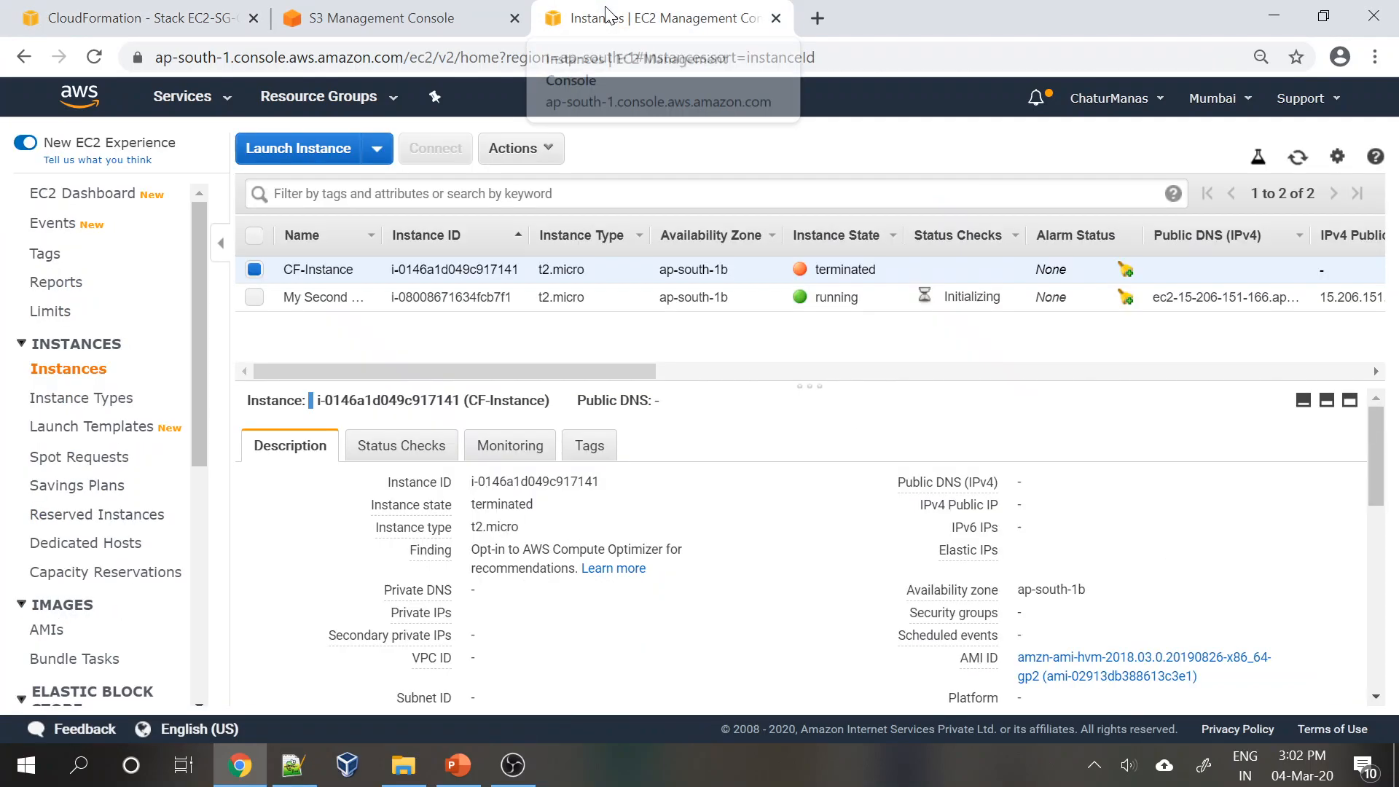
pyautogui.click(1299, 155)
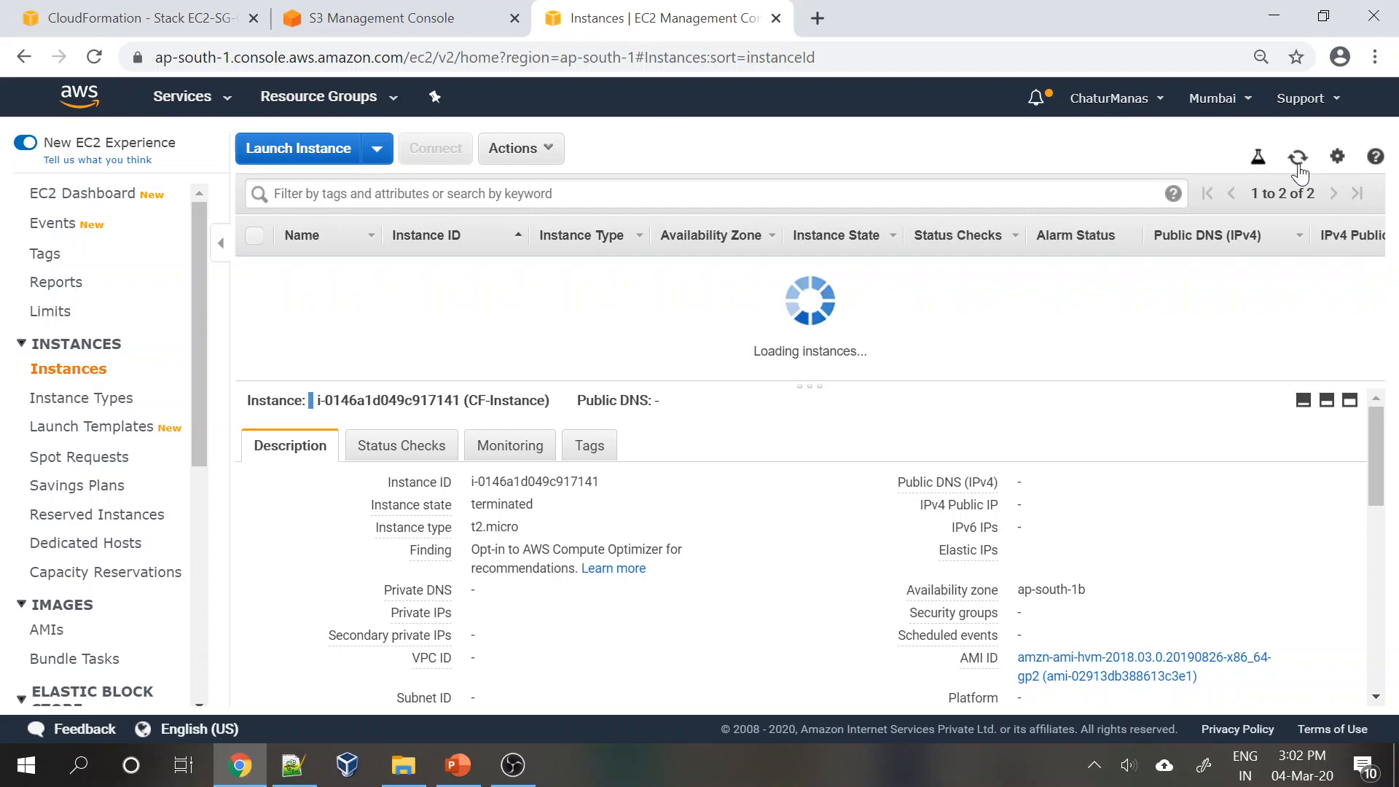
pyautogui.click(511, 297)
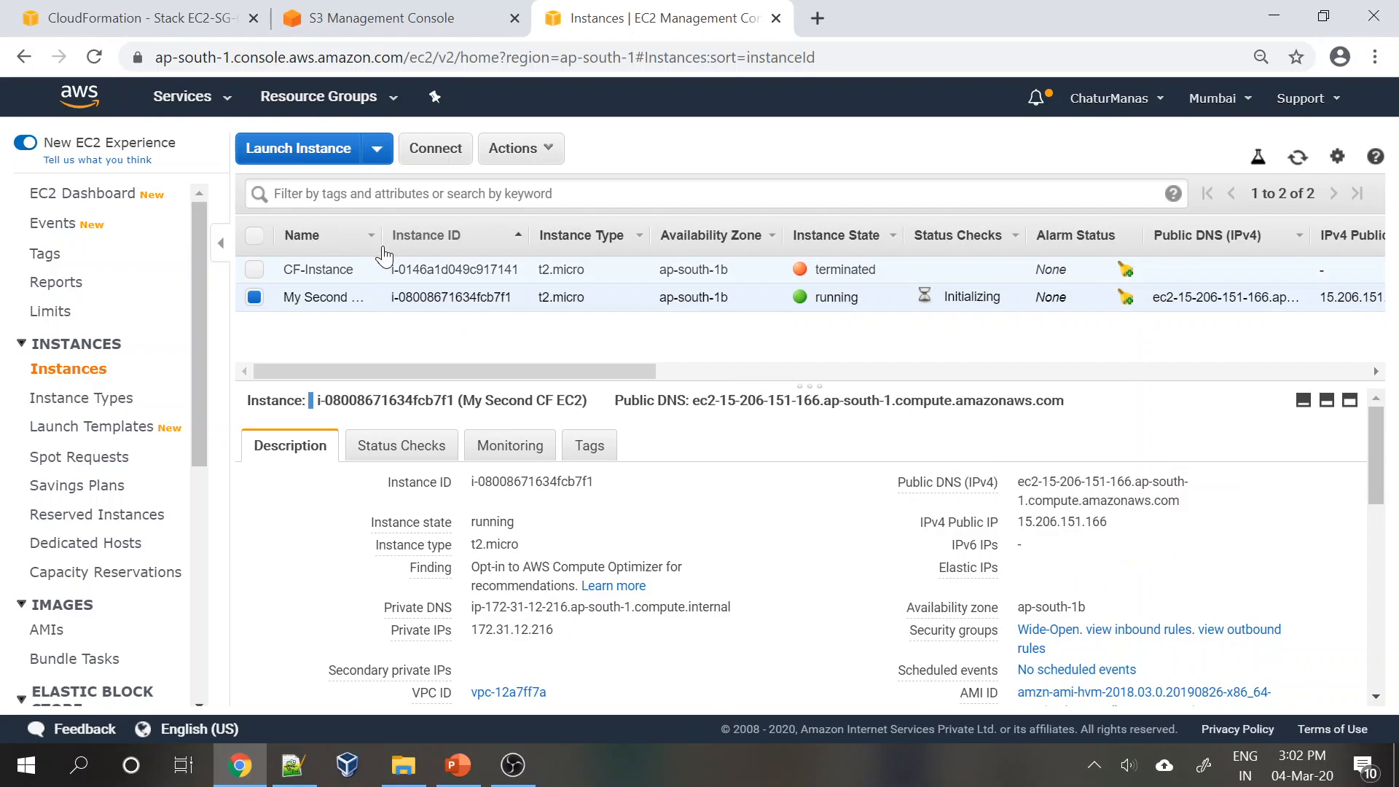
# Check the full name of the running My Second CF EC2 instance and the security group listed in its description.
pyautogui.click(365, 299)
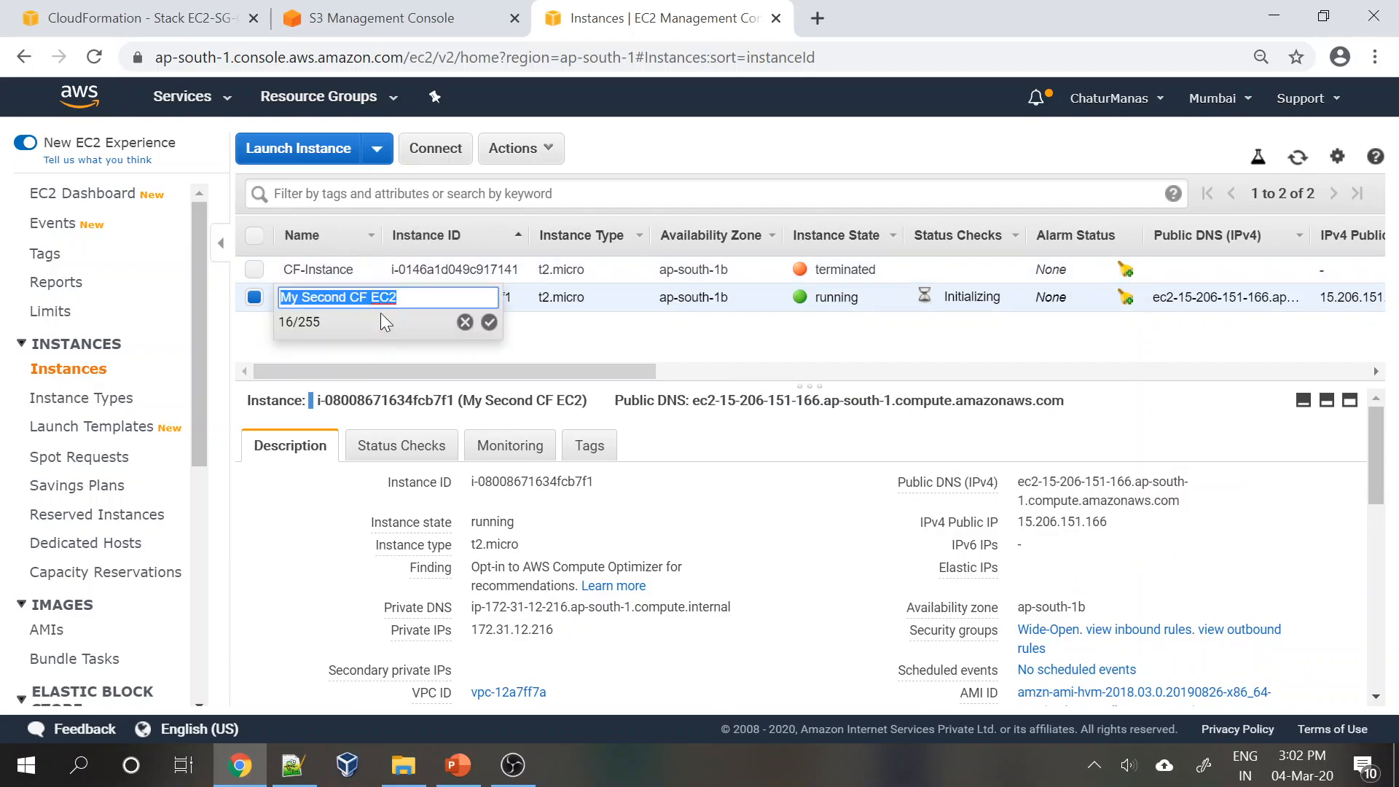
pyautogui.click(616, 347)
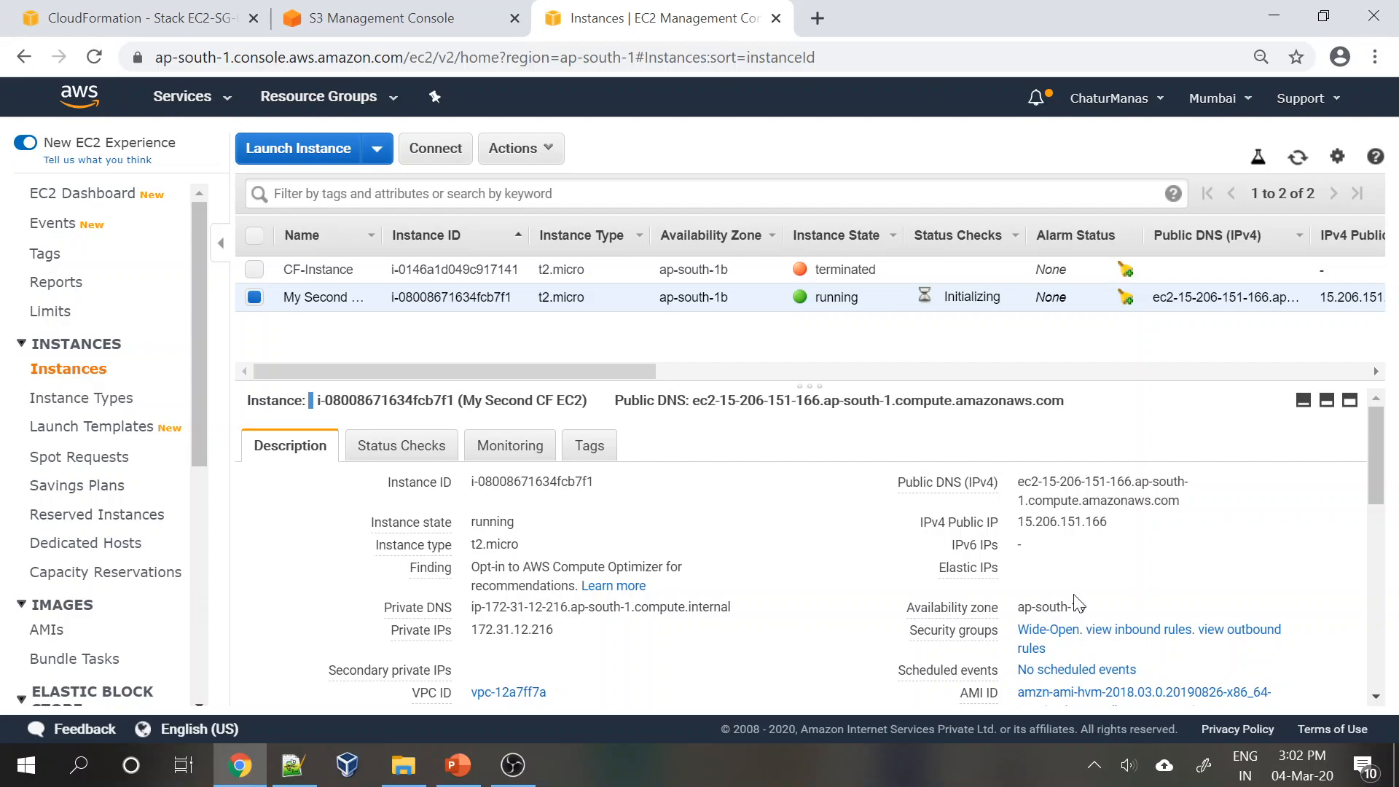
pyautogui.scroll(-2, 1078, 605)
pyautogui.moveTo(951, 557)
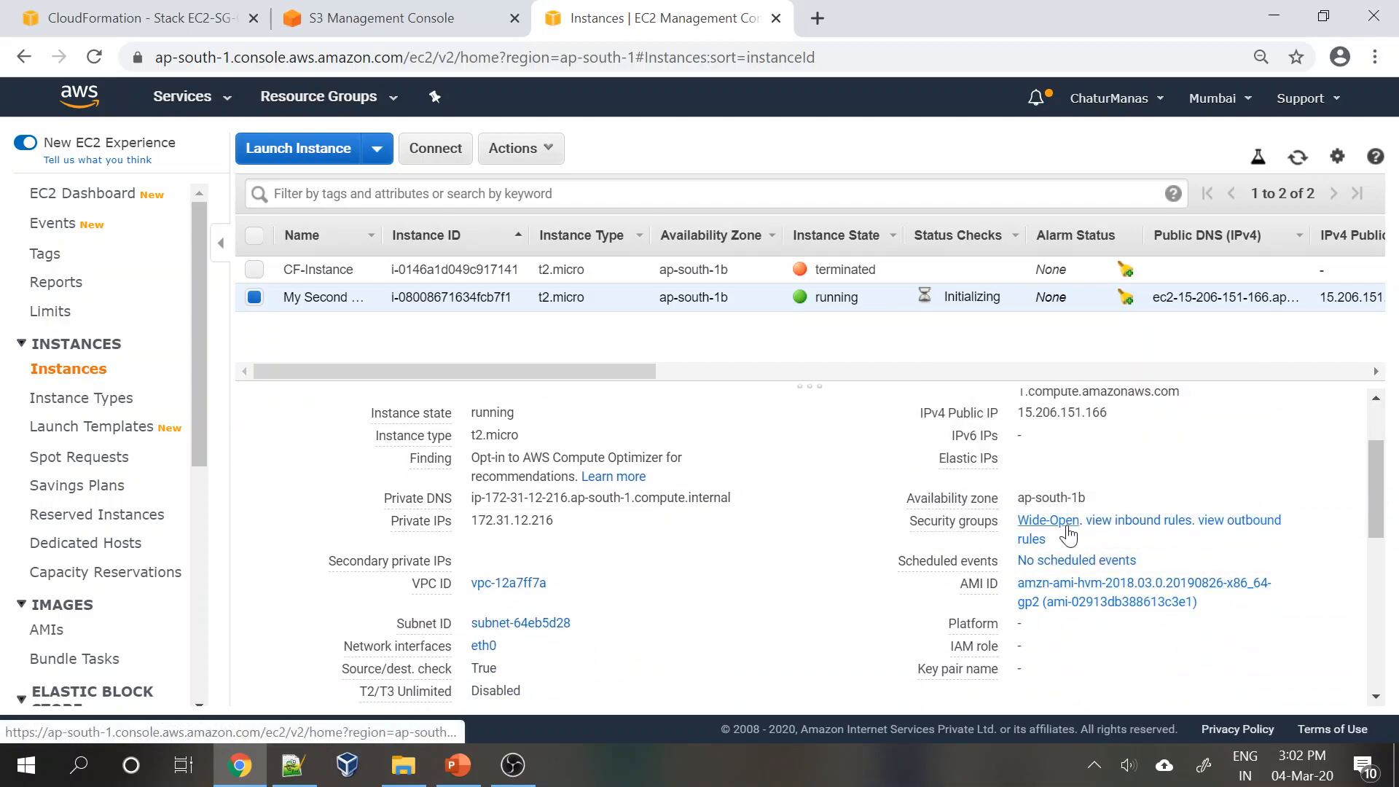
# Open the EC2 security groups list, select the Wide-Open group, and view its inbound rules.
pyautogui.scroll(-4, 87, 627)
pyautogui.scroll(-2, 88, 546)
pyautogui.click(110, 434)
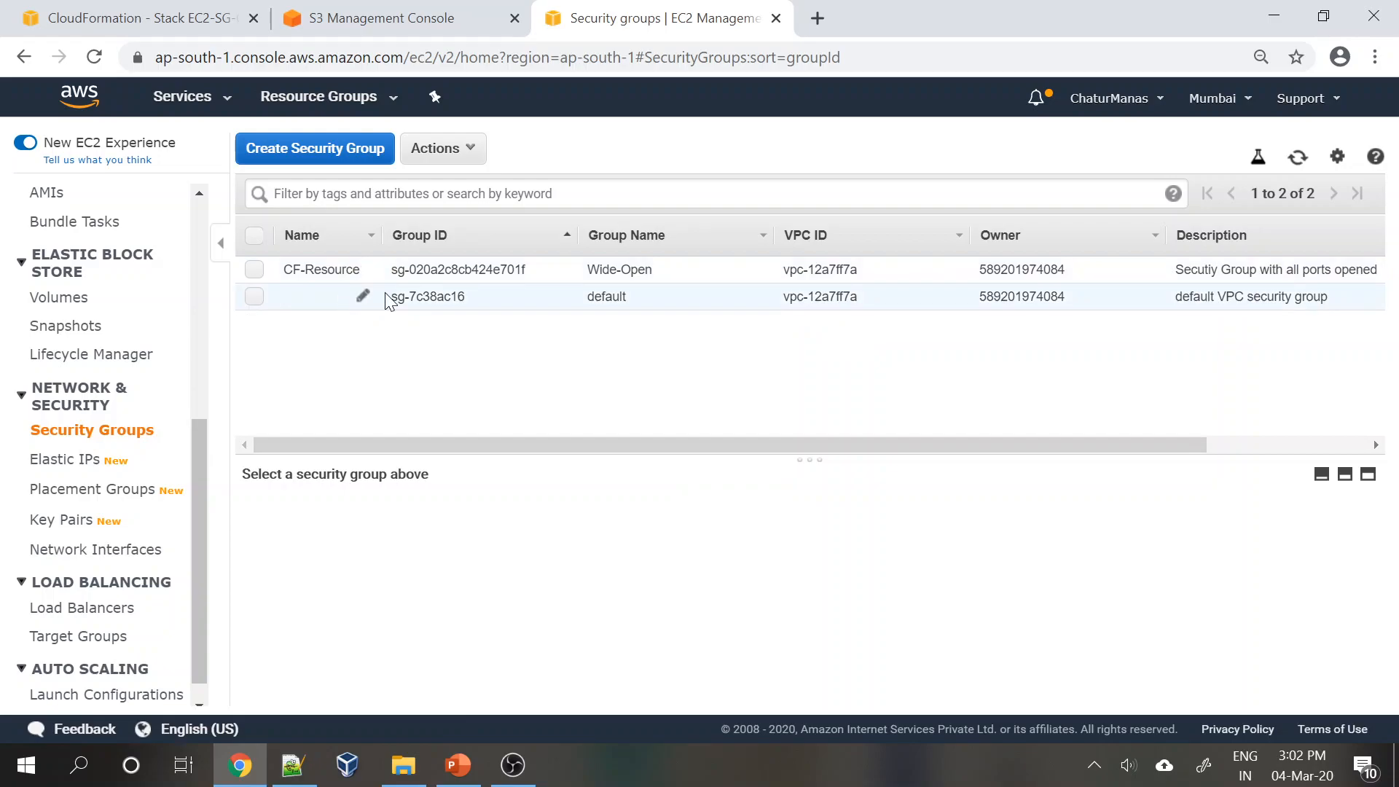
pyautogui.click(474, 269)
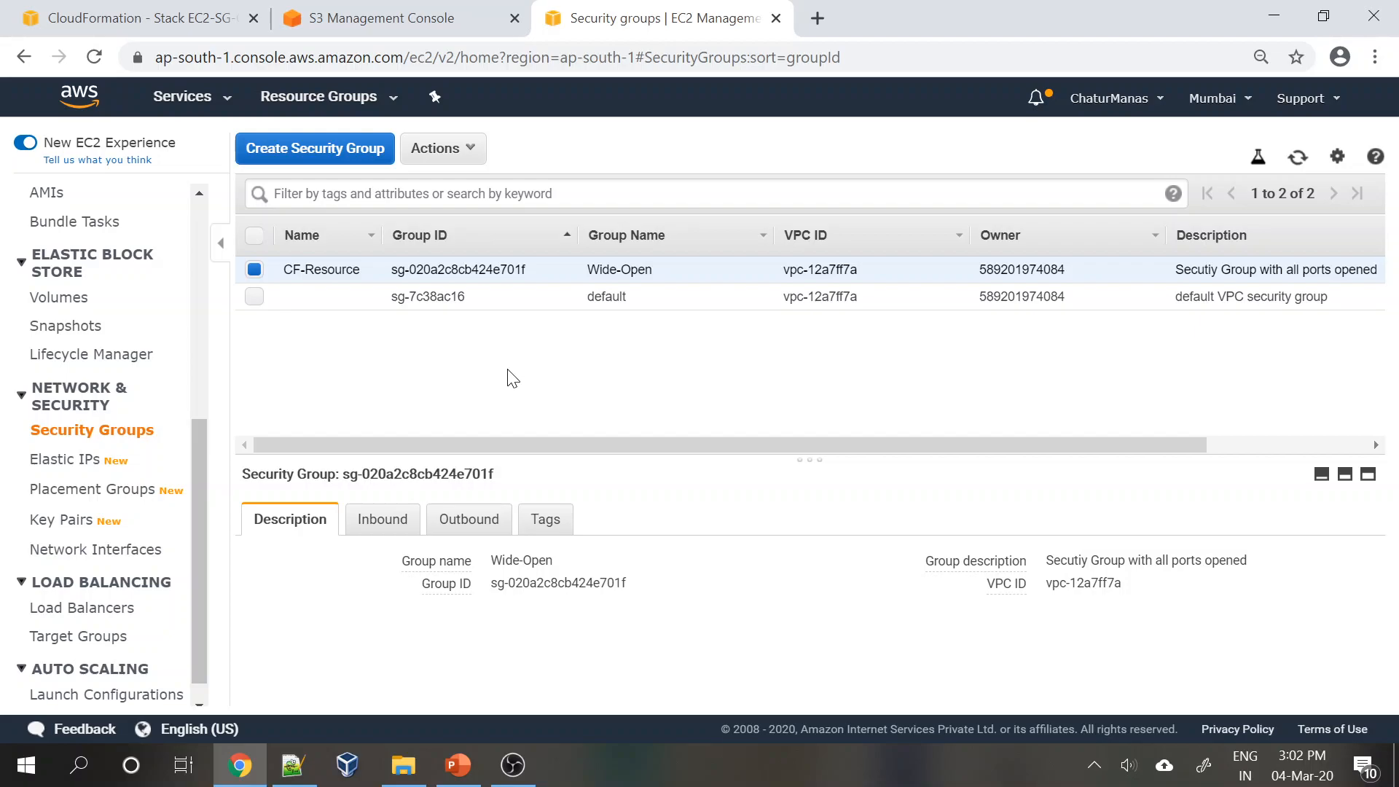
pyautogui.moveTo(363, 268)
pyautogui.click(406, 528)
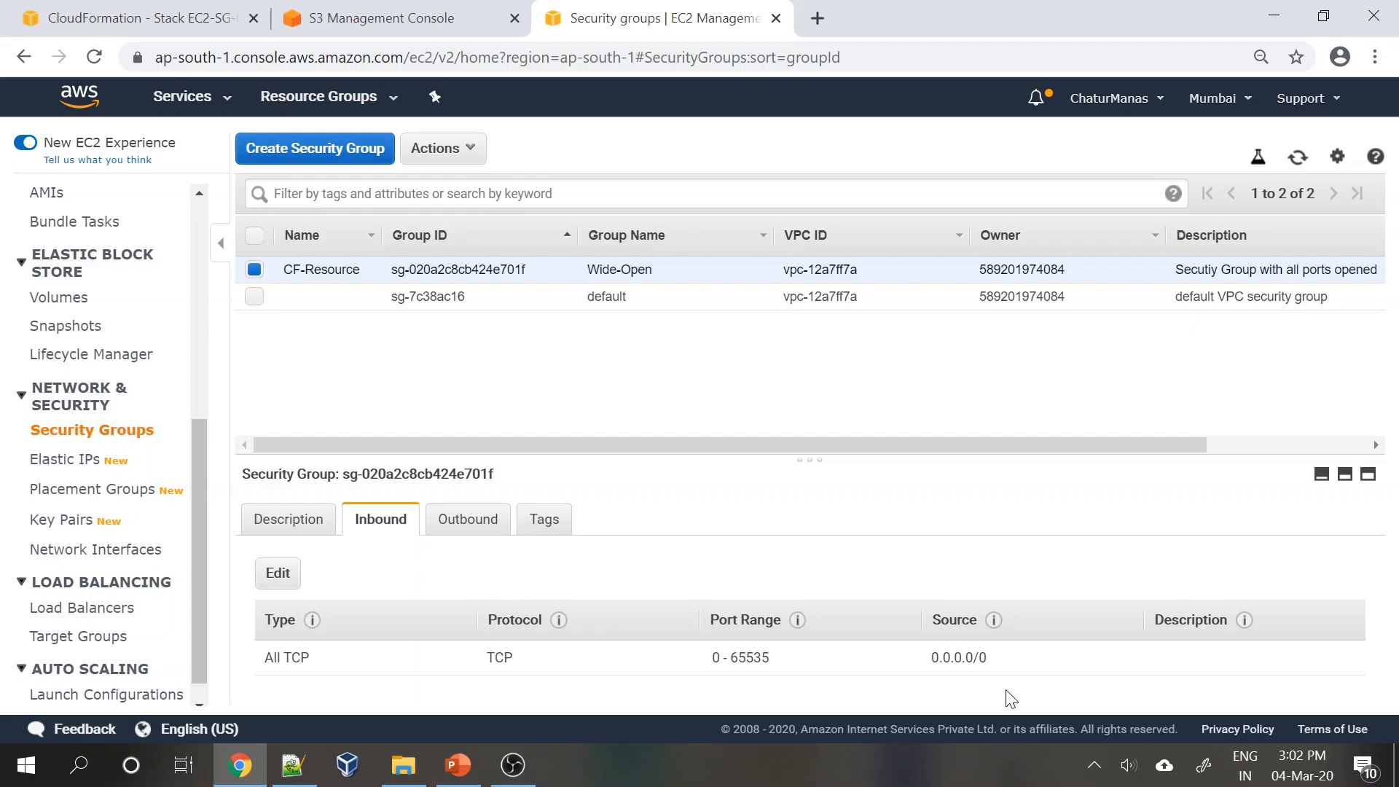
# Return to the EC2 instances list, switch to the EC2-SG-Creation stack in CloudFormation, and view its events.
pyautogui.moveTo(195, 504); pyautogui.dragTo(207, 280)
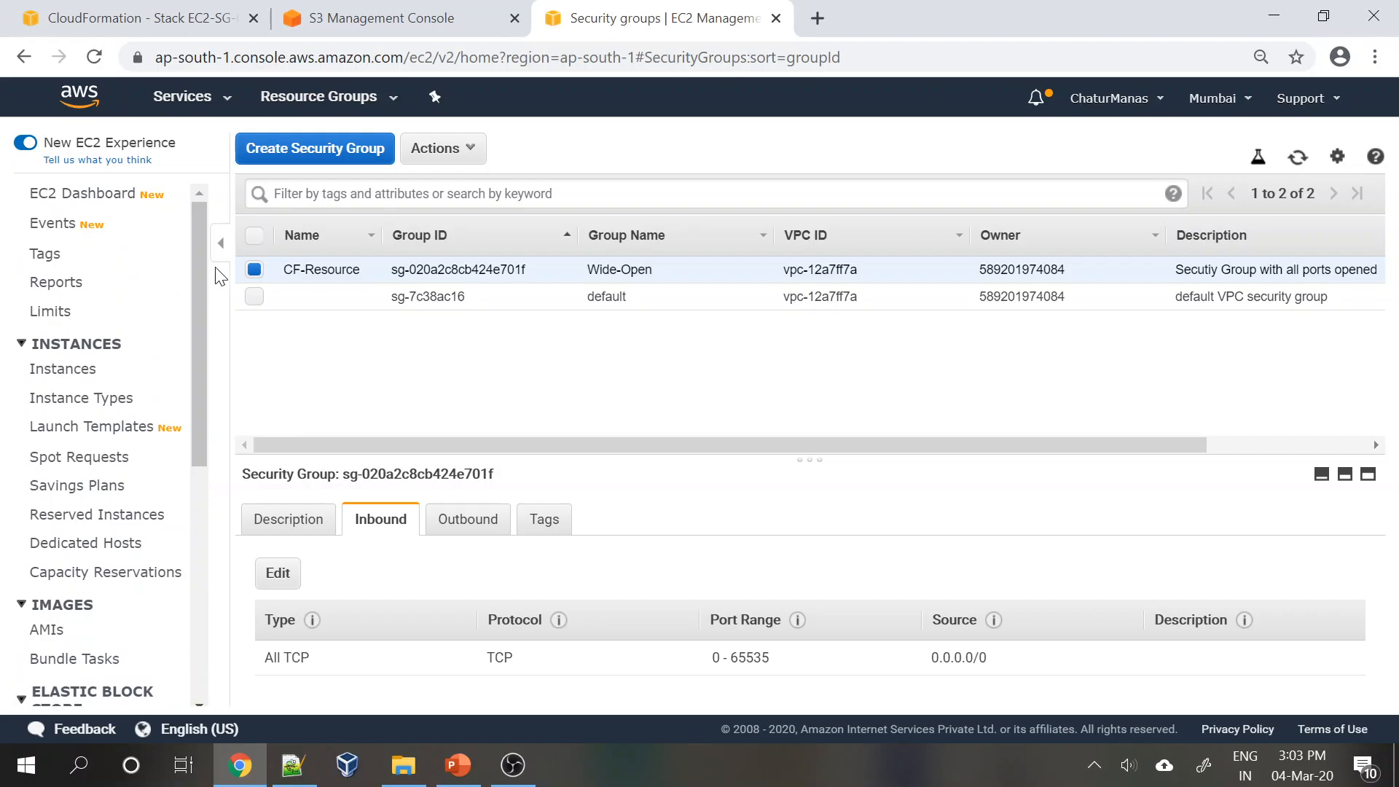
pyautogui.click(45, 368)
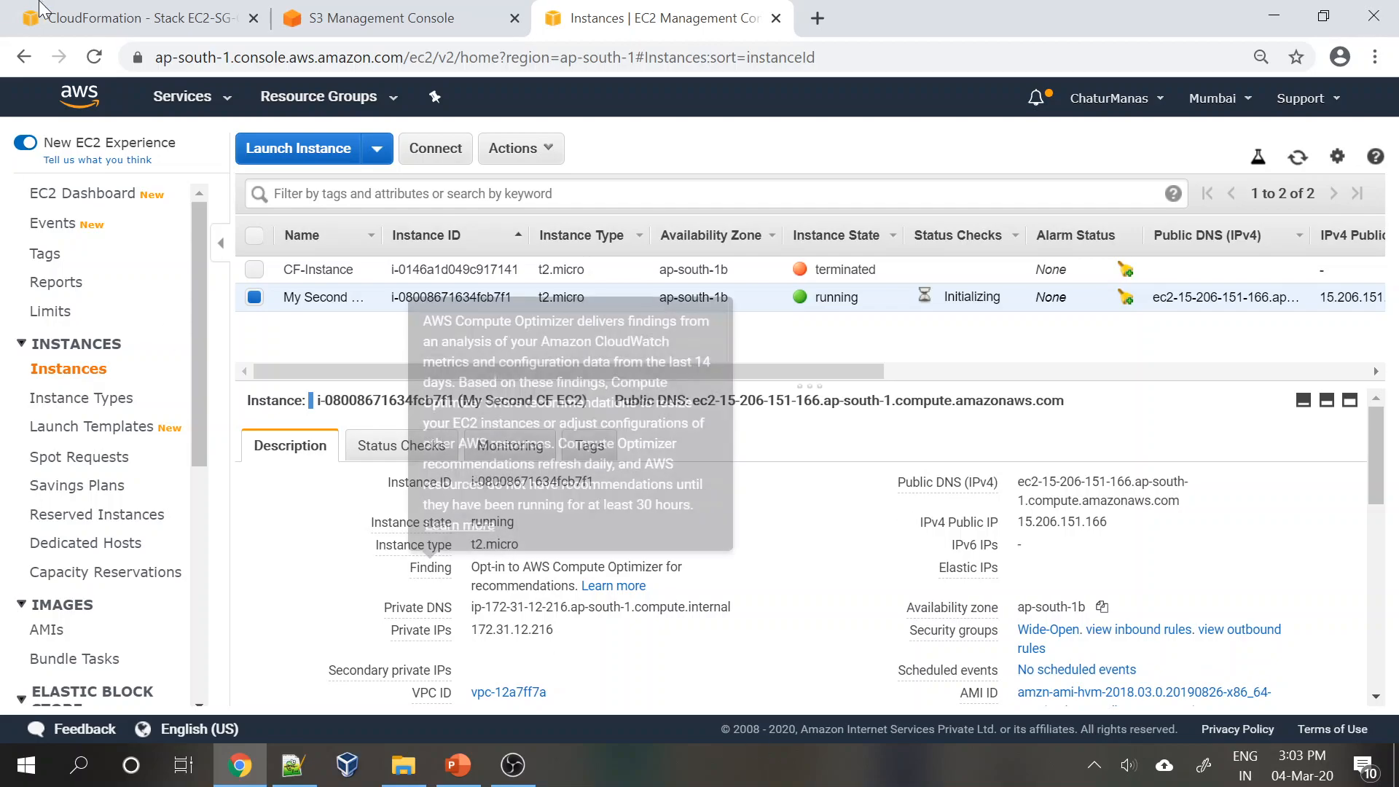
pyautogui.click(141, 12)
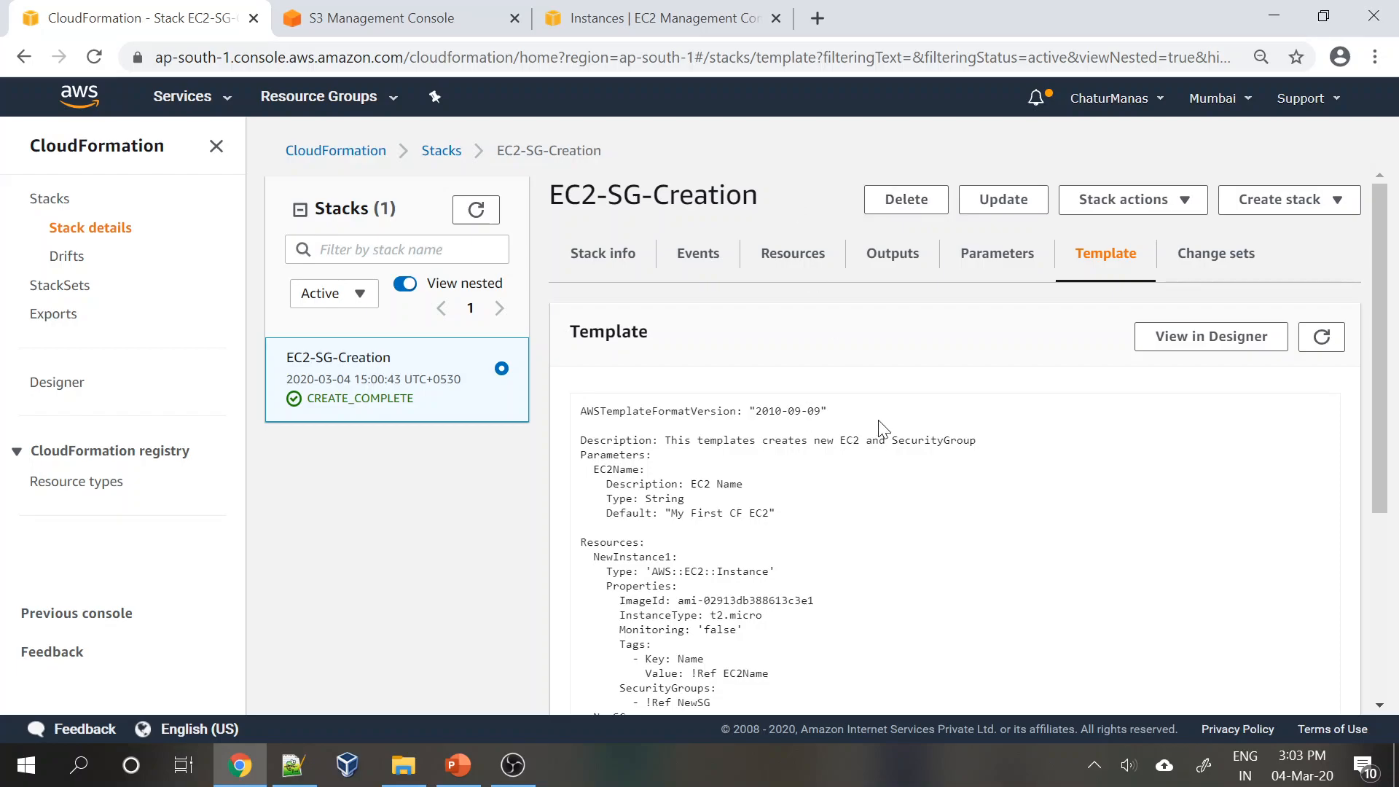
pyautogui.click(616, 255)
pyautogui.click(713, 267)
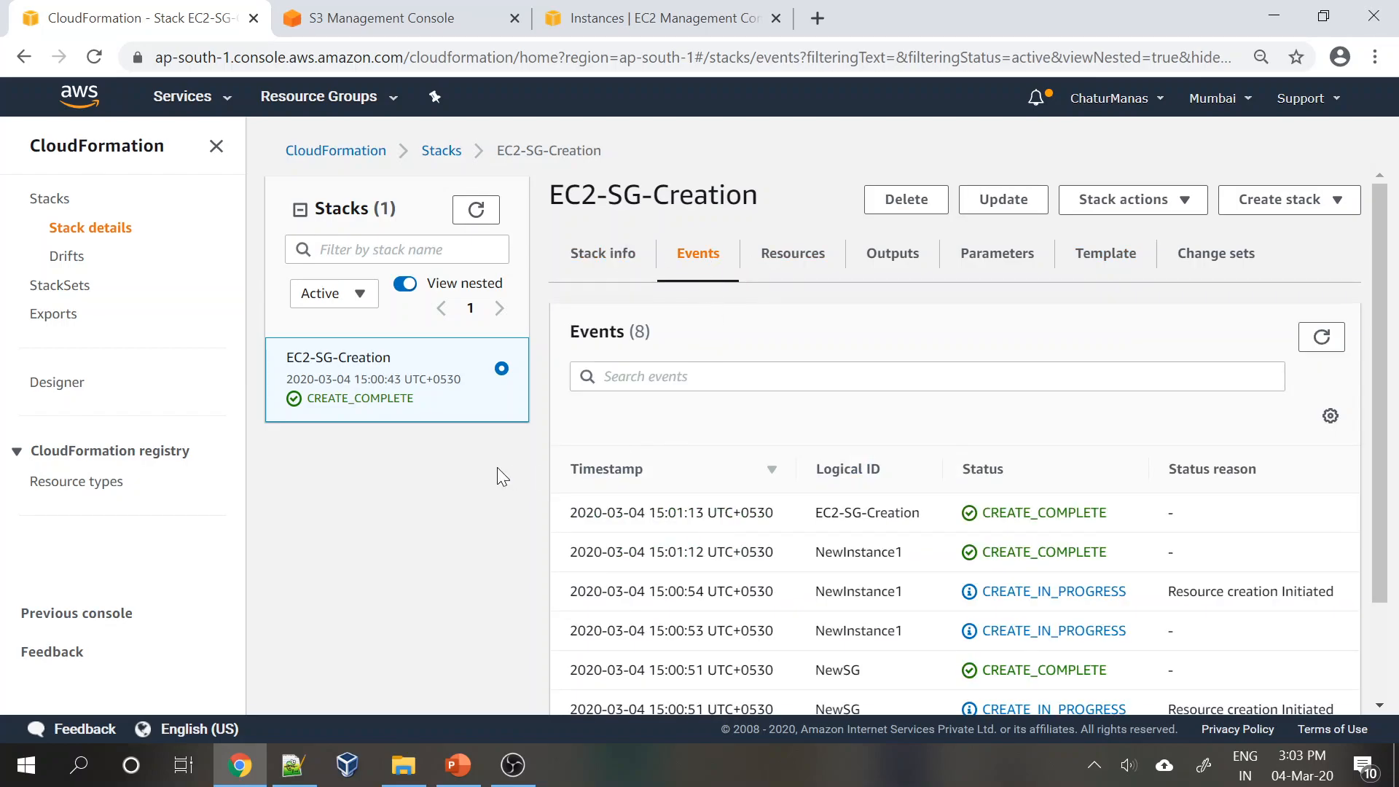
# Look through the options for creating stacks and acting on the current one, and open the stack update wizard and cancel it.
pyautogui.click(1312, 211)
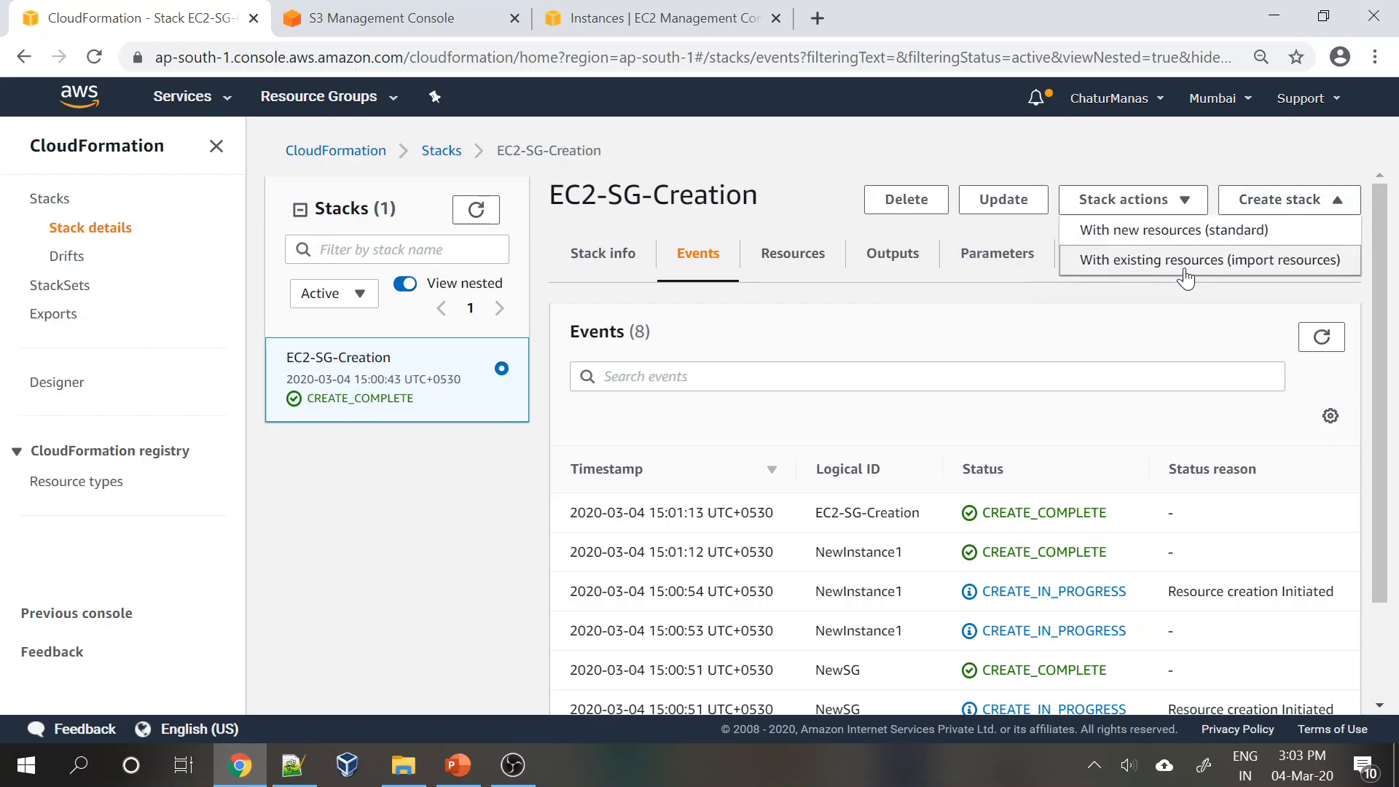
pyautogui.click(1175, 202)
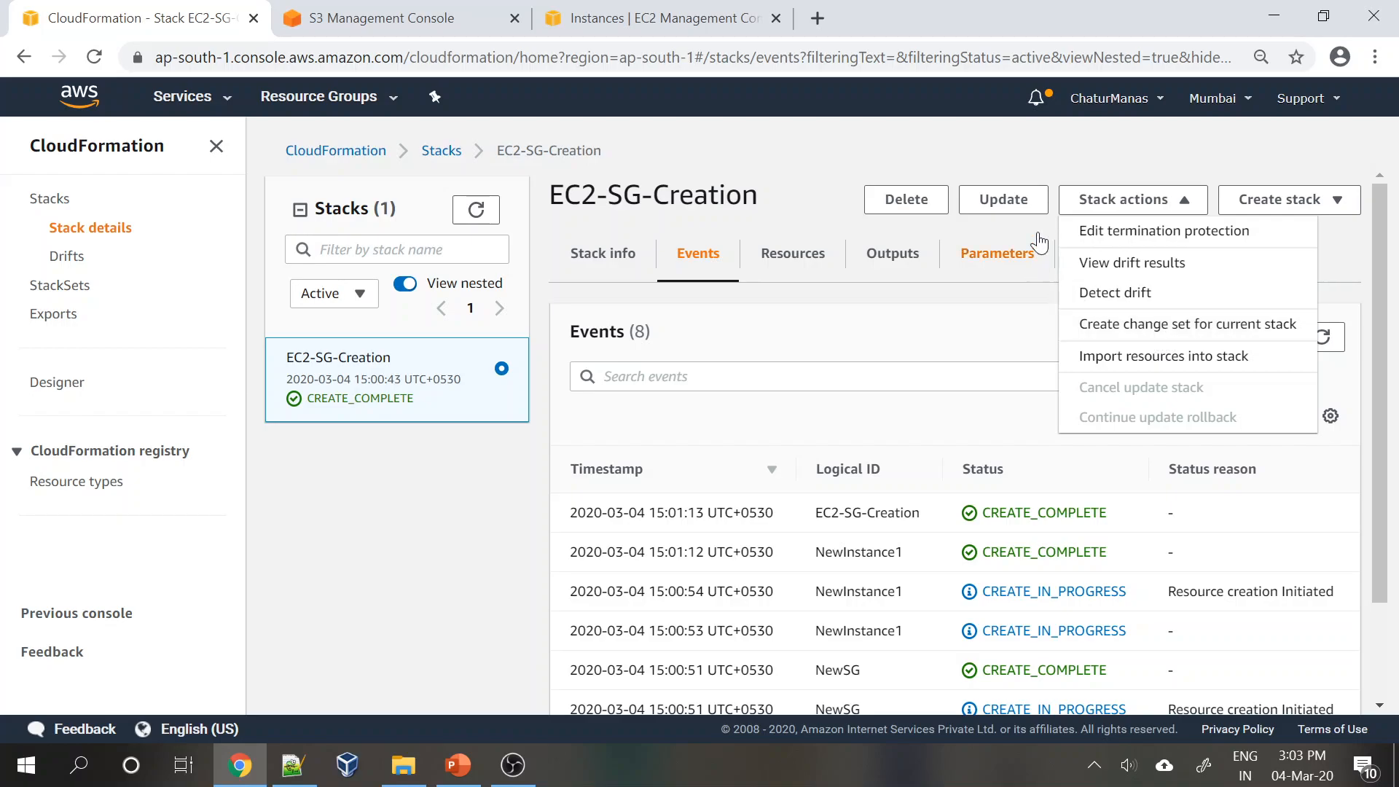
pyautogui.click(1010, 201)
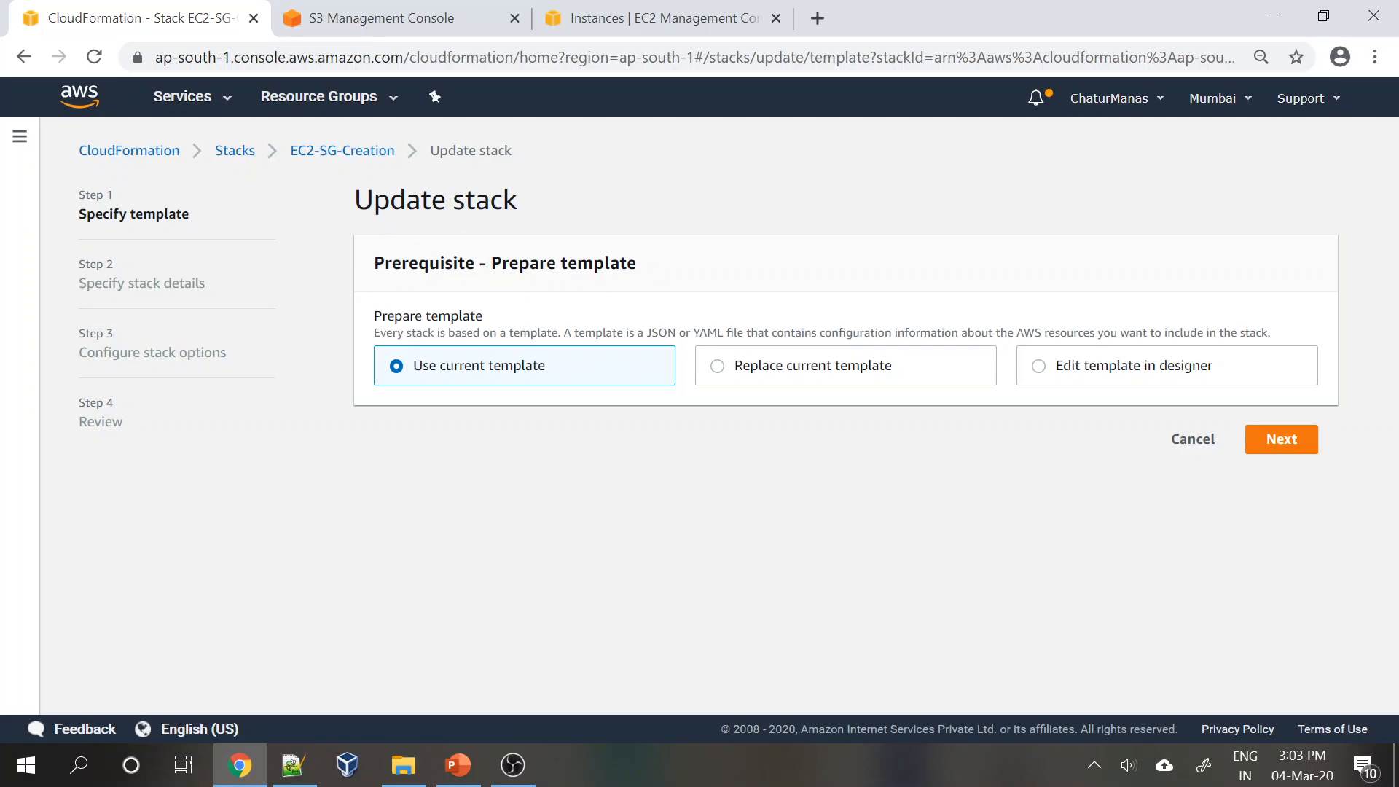
pyautogui.click(1190, 438)
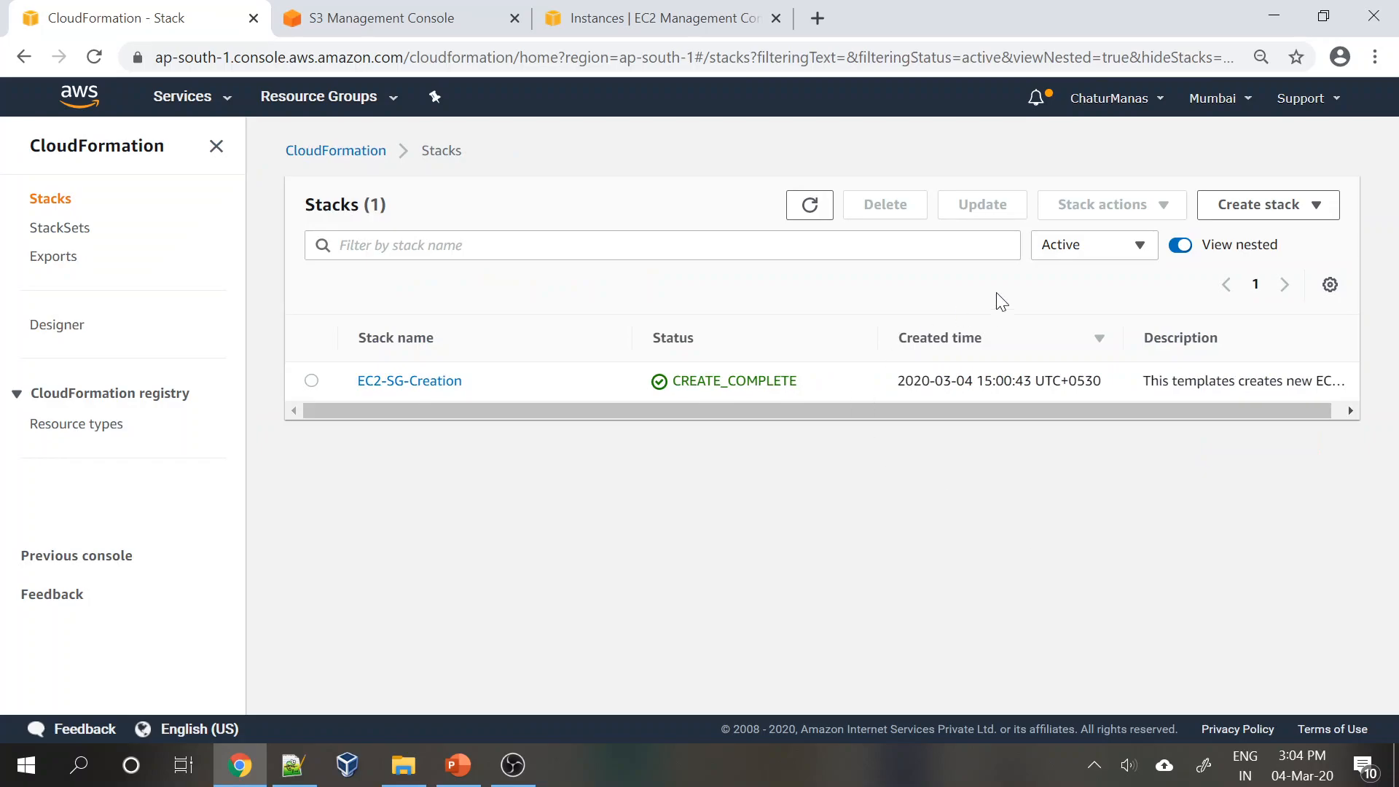
# Delete the EC2-SG-Creation stack, confirm the deletion, and refresh the stacks list.
pyautogui.click(311, 381)
pyautogui.click(887, 207)
pyautogui.click(899, 481)
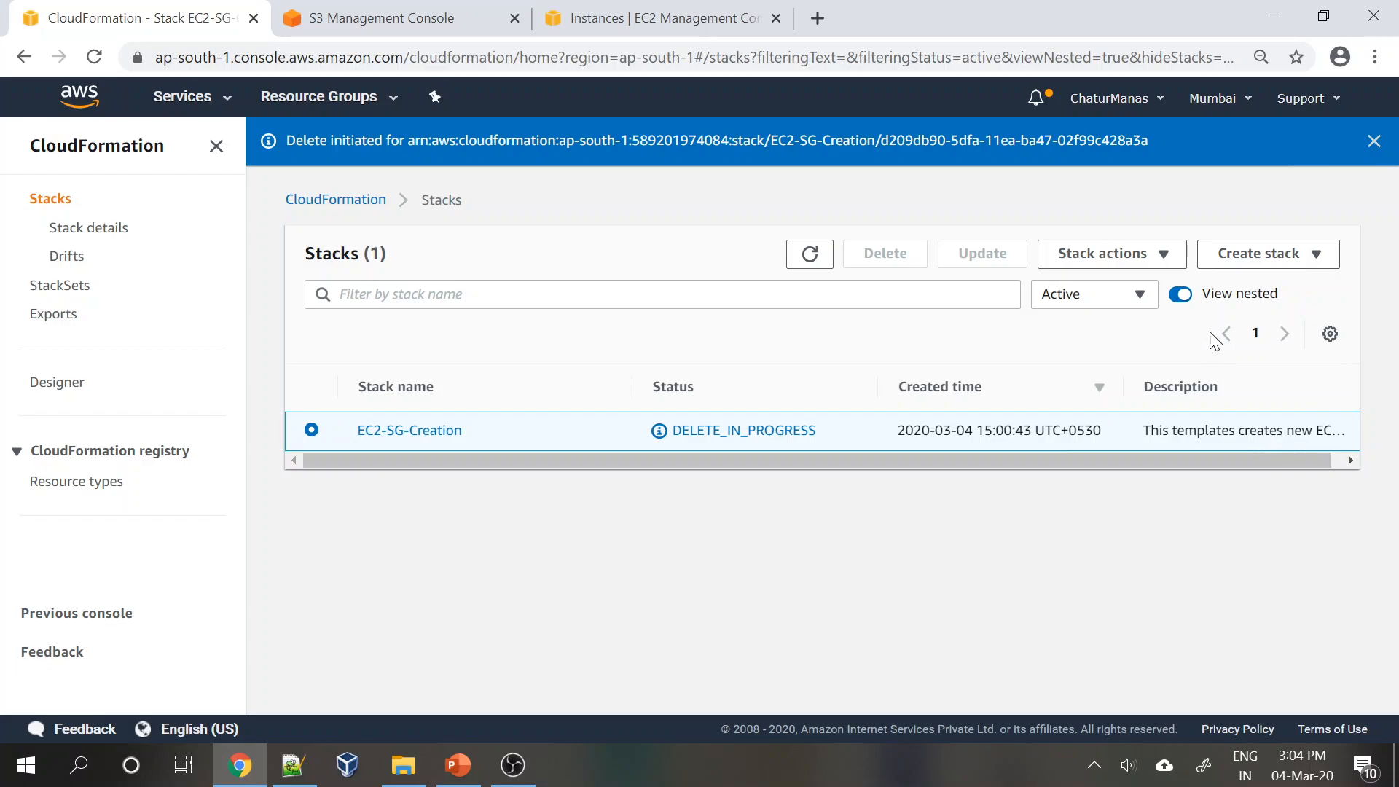
pyautogui.click(813, 259)
# Check the refreshed EC2 instances list and the security groups list to verify that the stack's resources are removed.
pyautogui.click(663, 18)
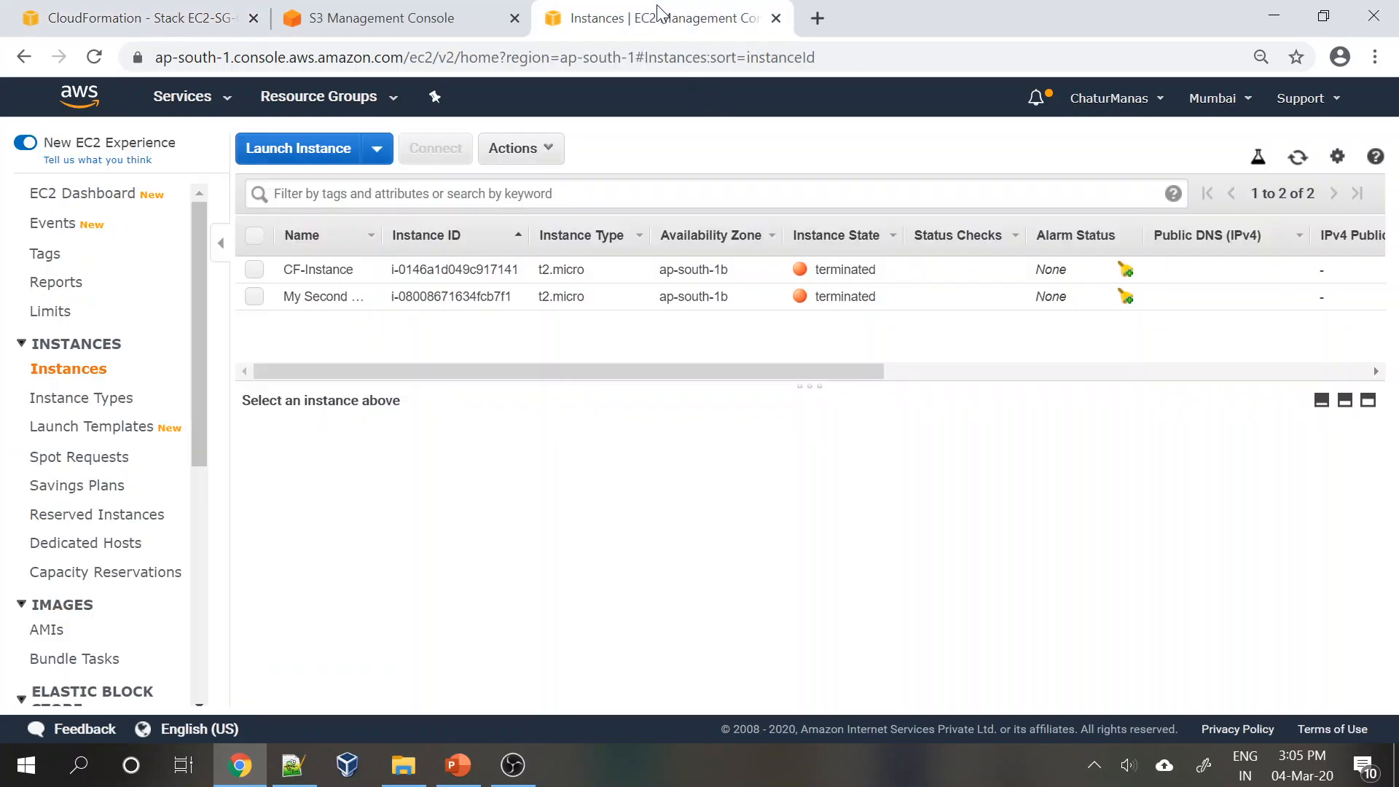
pyautogui.click(1298, 157)
pyautogui.scroll(-3, 107, 444)
pyautogui.scroll(-2, 106, 444)
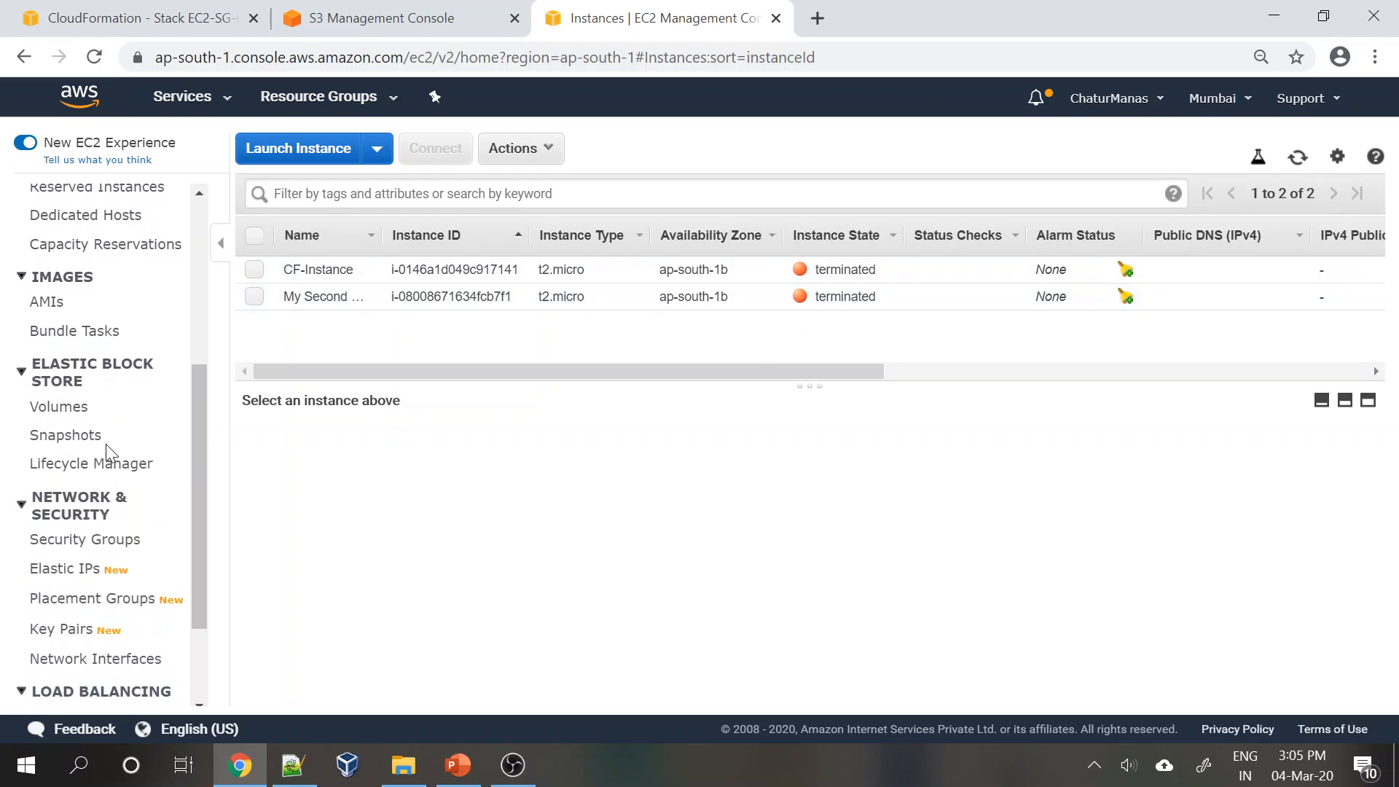
pyautogui.click(93, 540)
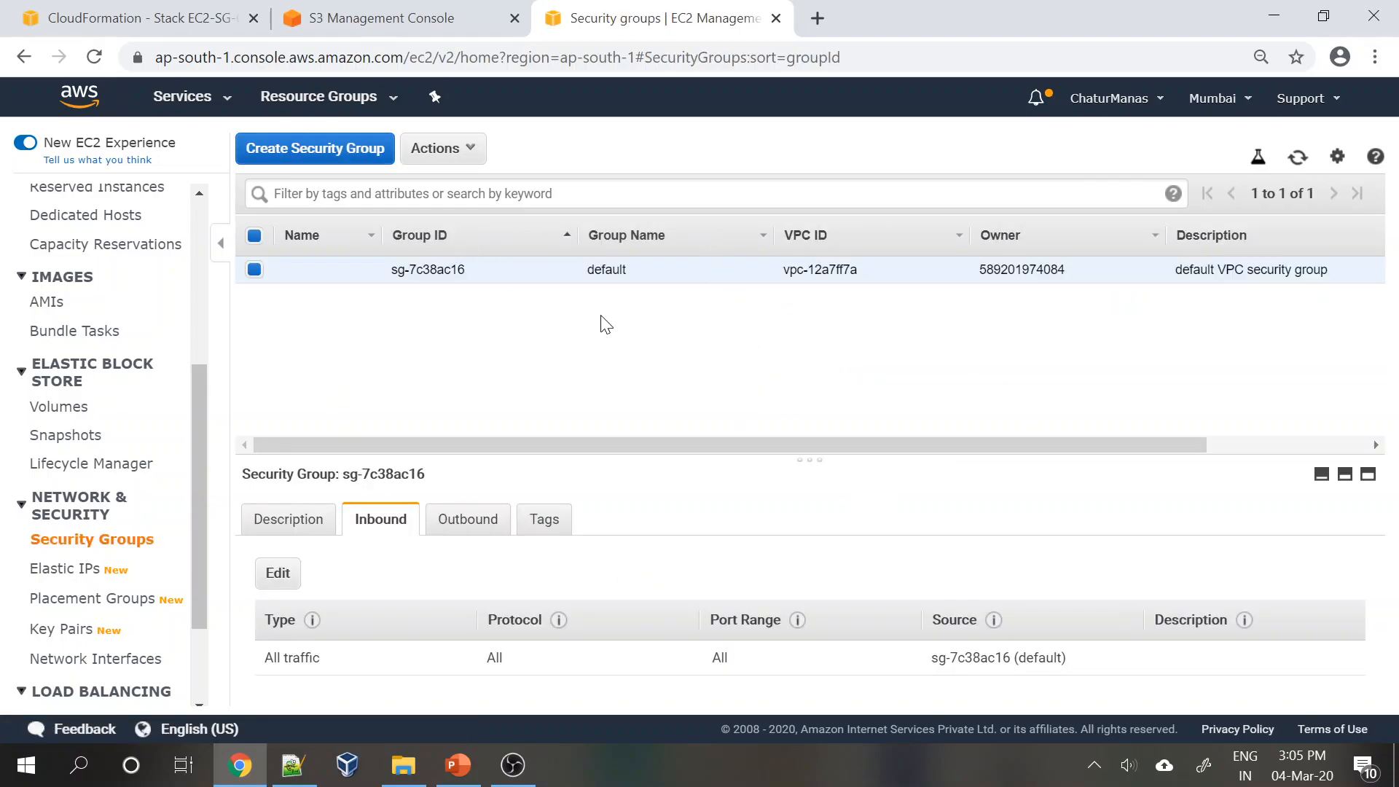
pyautogui.scroll(5, 127, 494)
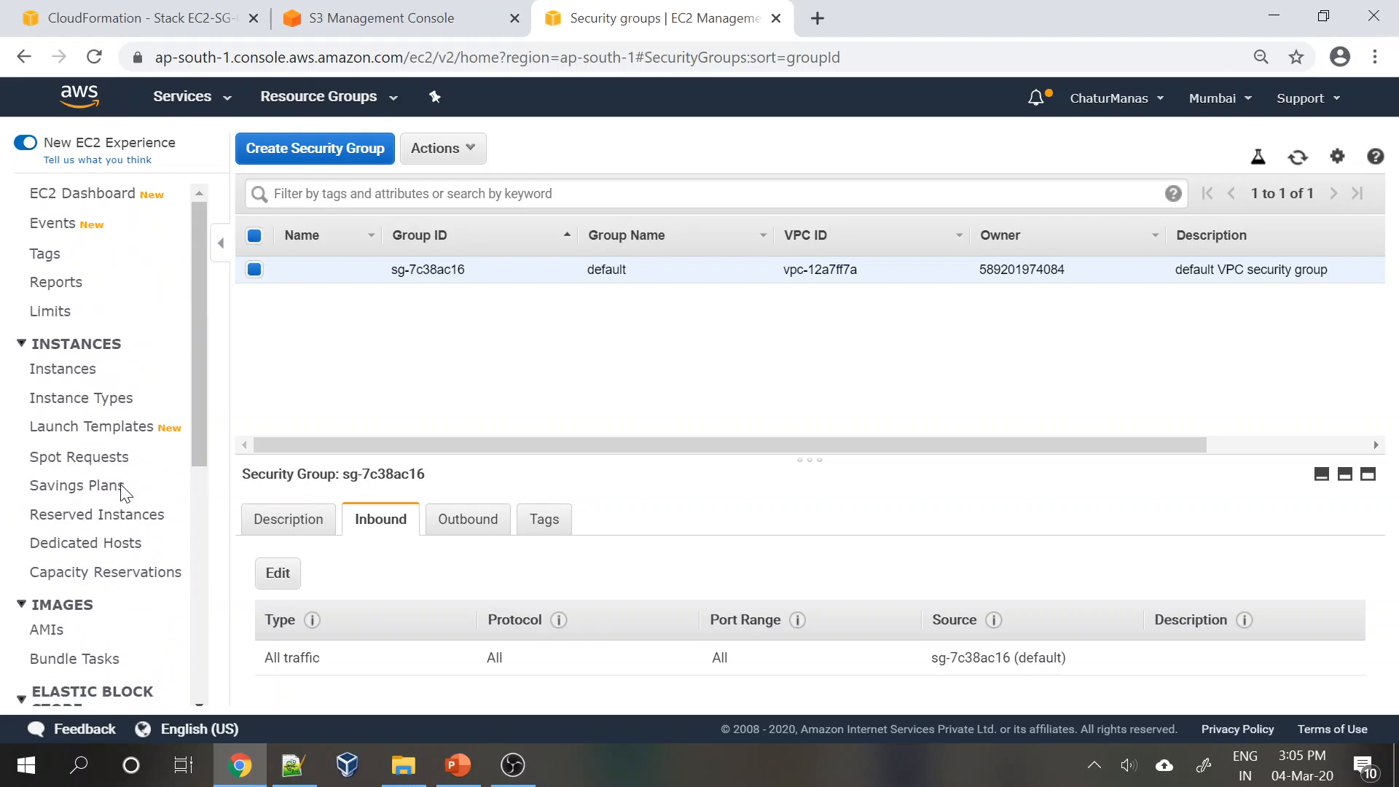
# Glance at the template object in S3, and switch to Notepad++ to review CF-Creating-EC2-in-Default-VPC.txt.
pyautogui.click(404, 21)
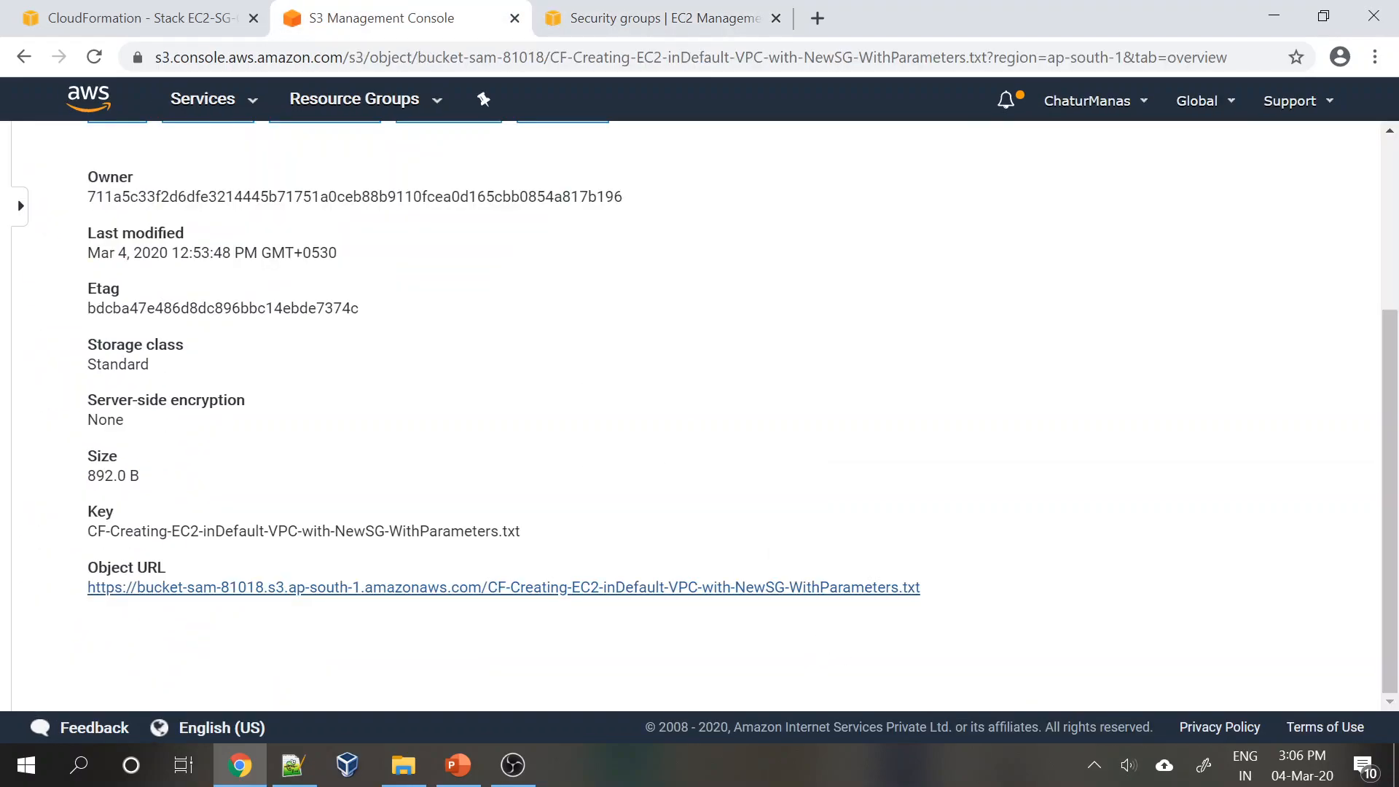
pyautogui.click(113, 8)
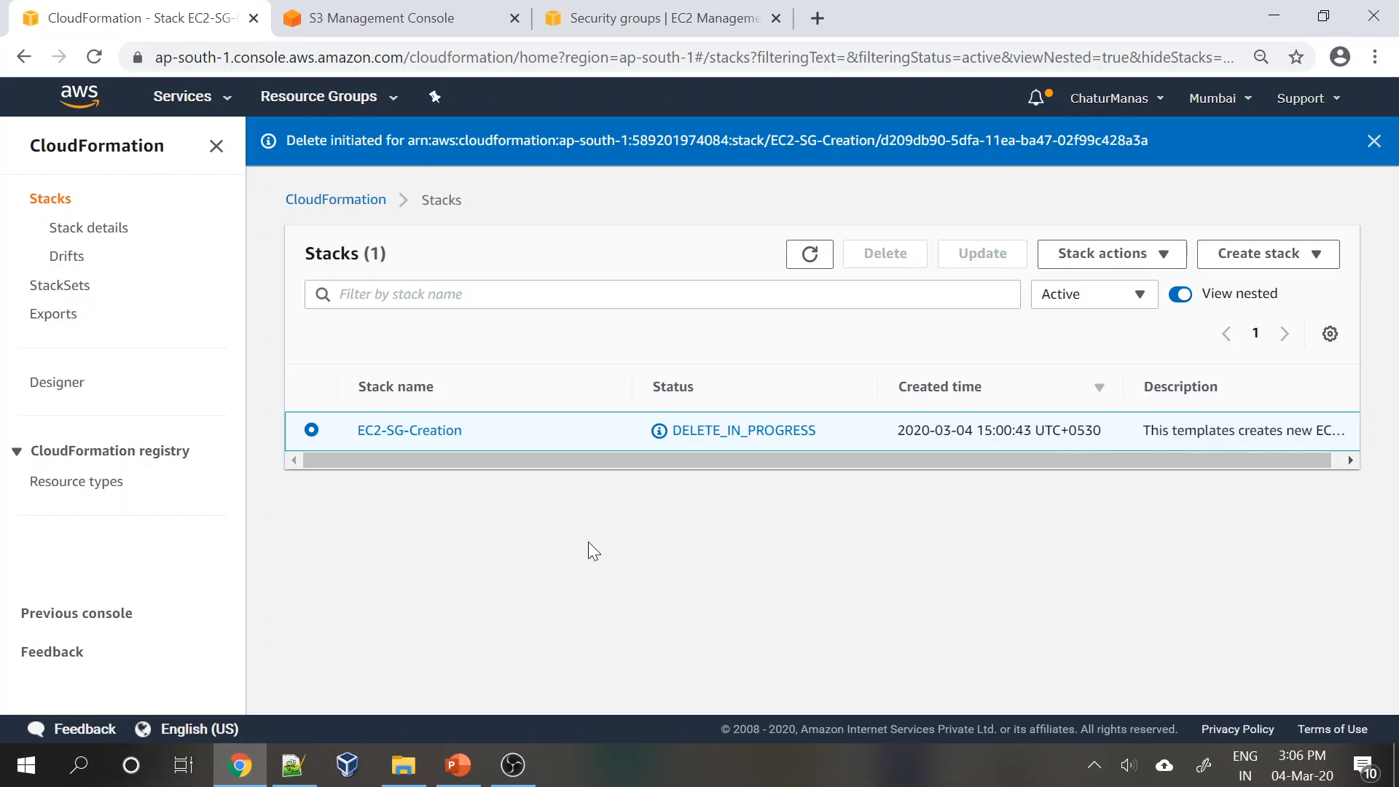
pyautogui.click(286, 773)
pyautogui.click(462, 527)
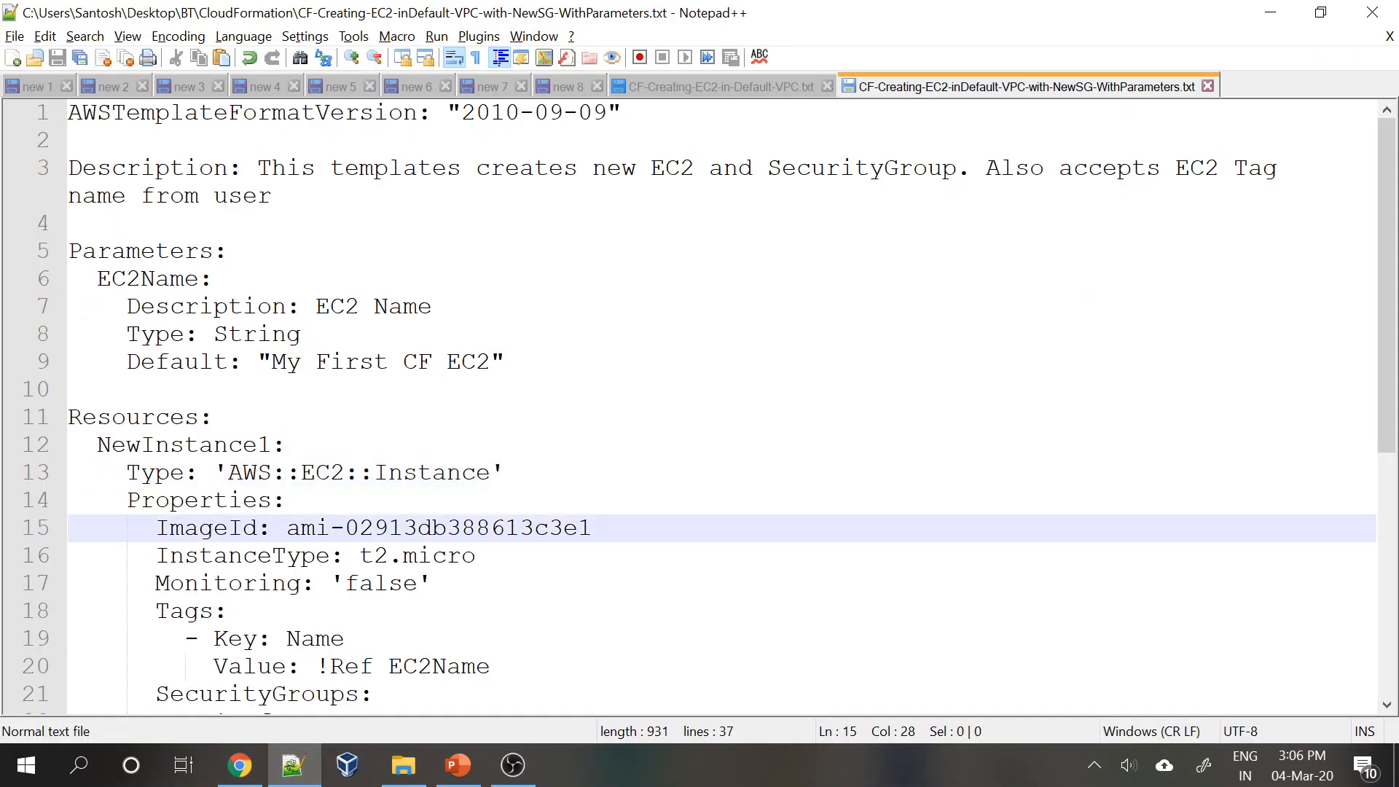
pyautogui.click(687, 82)
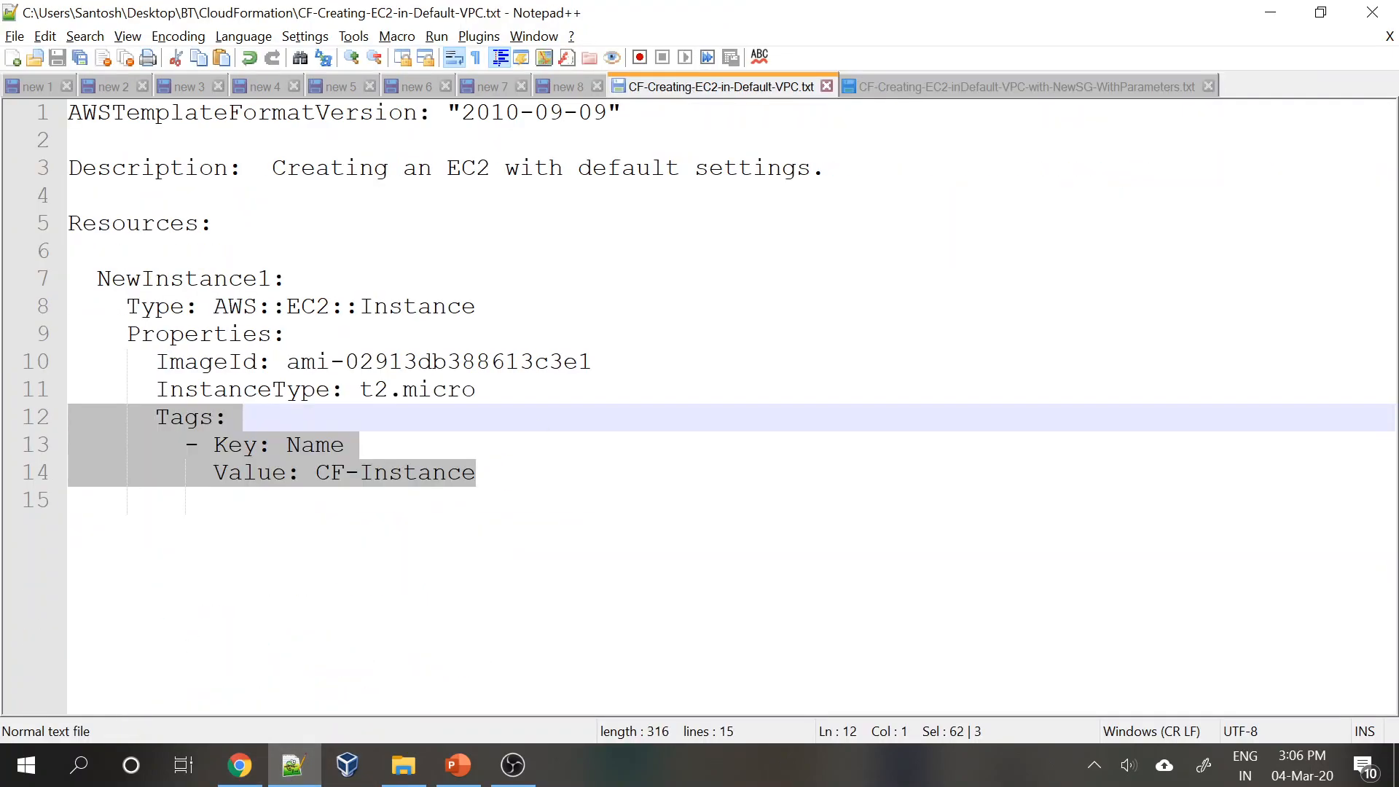
pyautogui.click(155, 502)
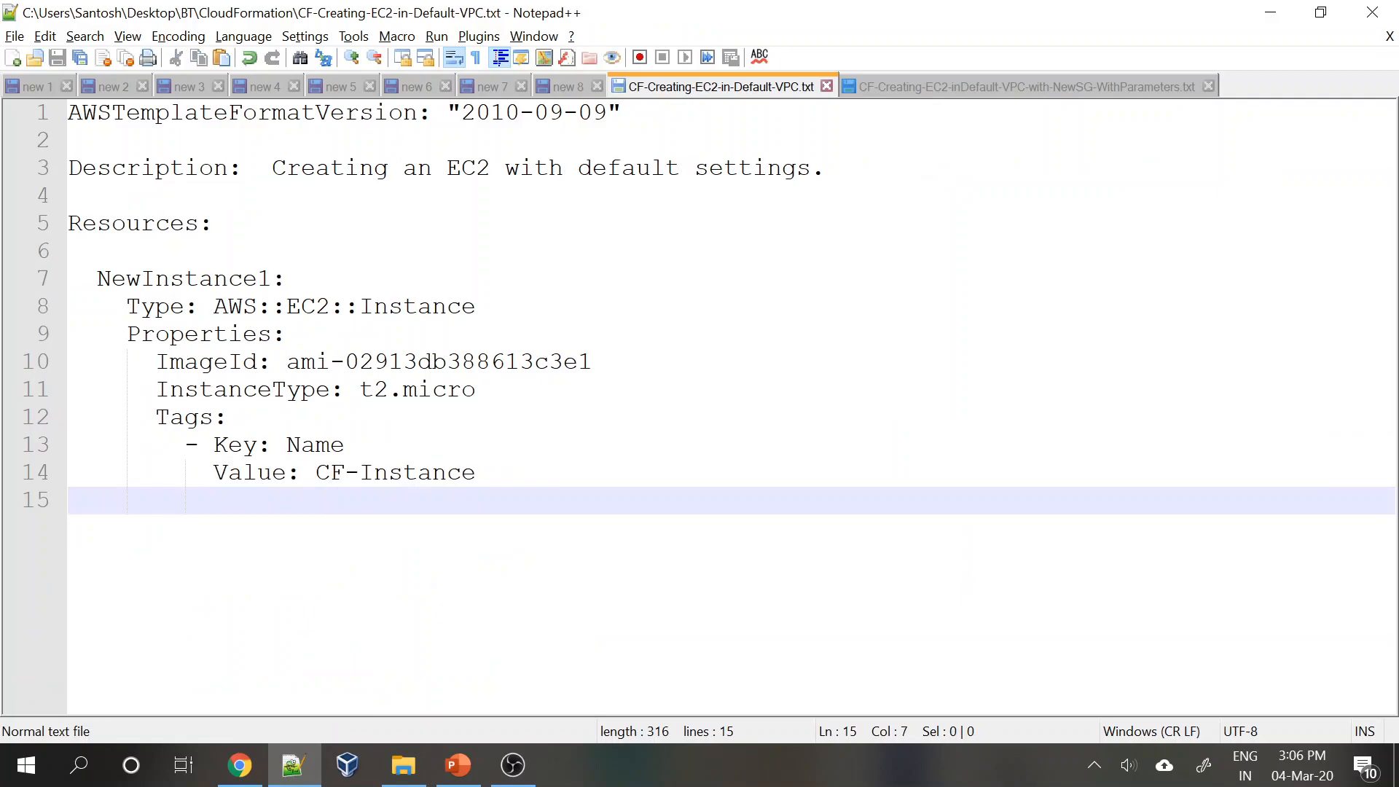
# Read through CF-Creating-EC2-inDefault-VPC-with-NewSG-WithParameters.txt and return to the CloudFormation stacks list in Chrome.
pyautogui.click(885, 86)
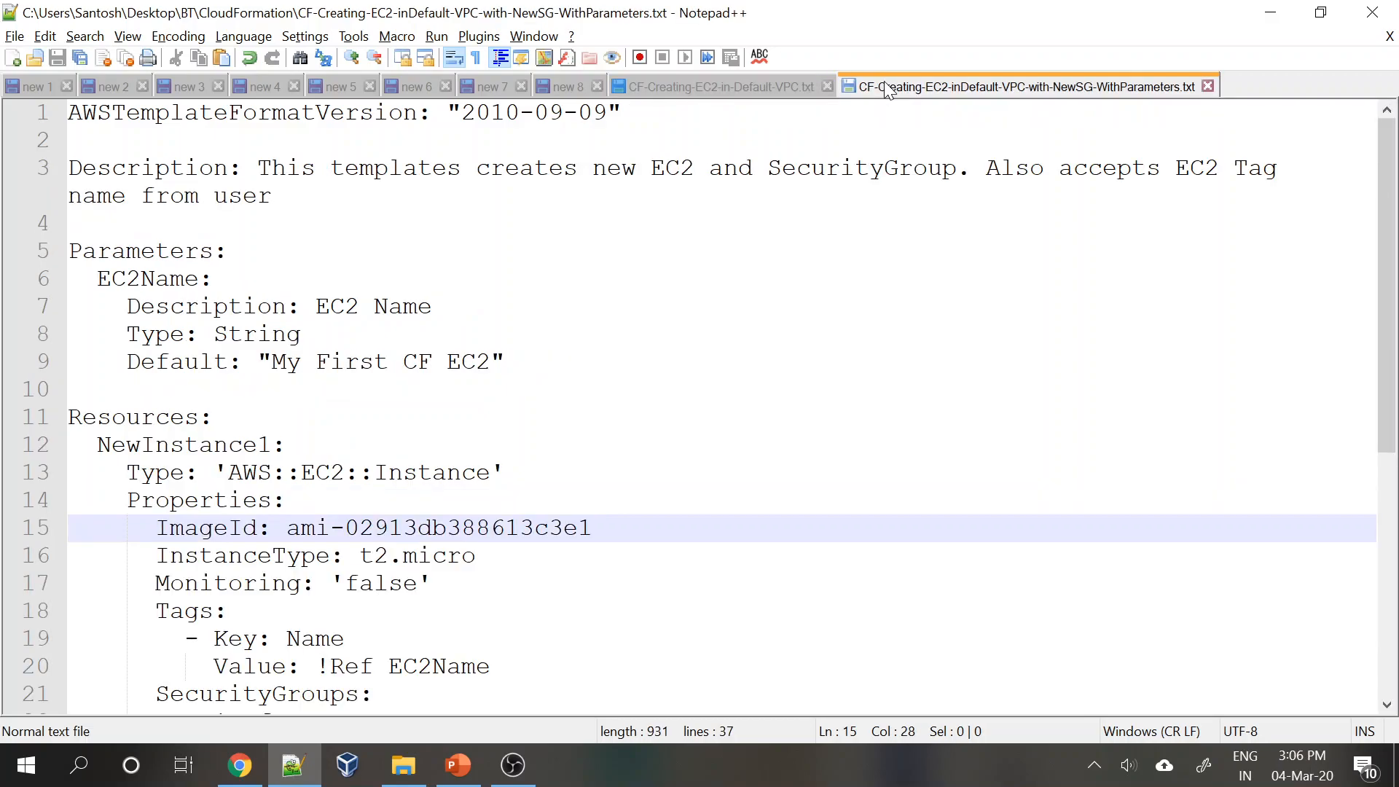
pyautogui.scroll(-2, 729, 408)
pyautogui.scroll(-4, 721, 408)
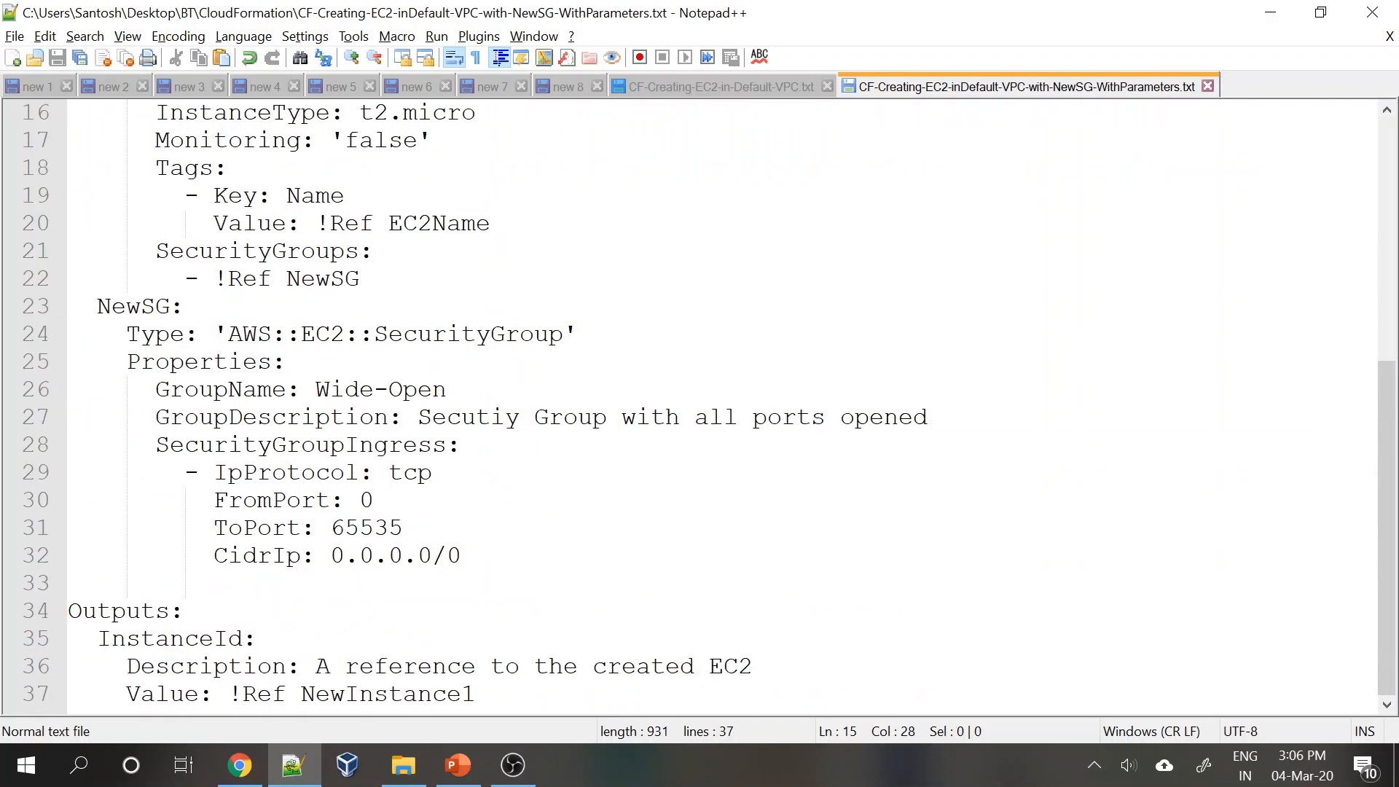
pyautogui.scroll(1, 722, 409)
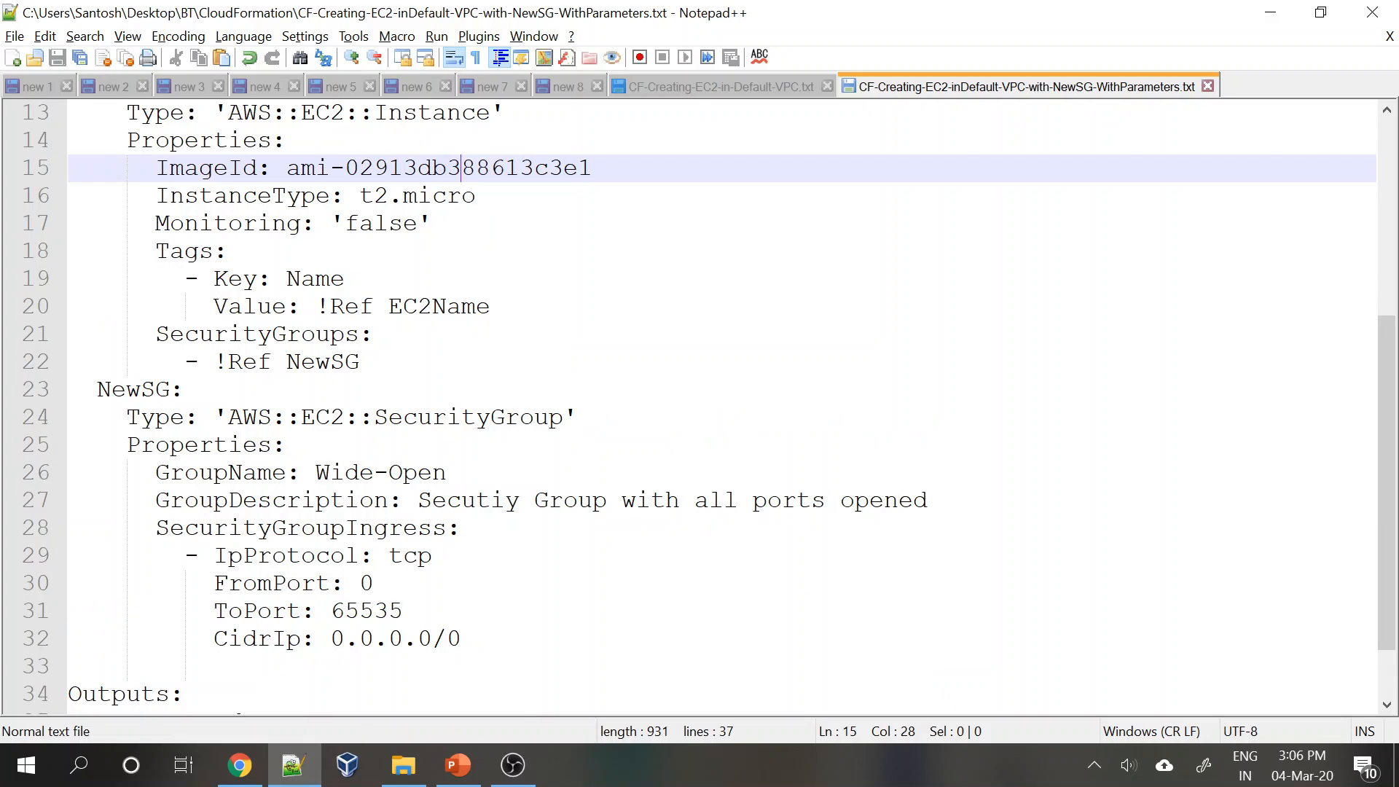
pyautogui.click(239, 766)
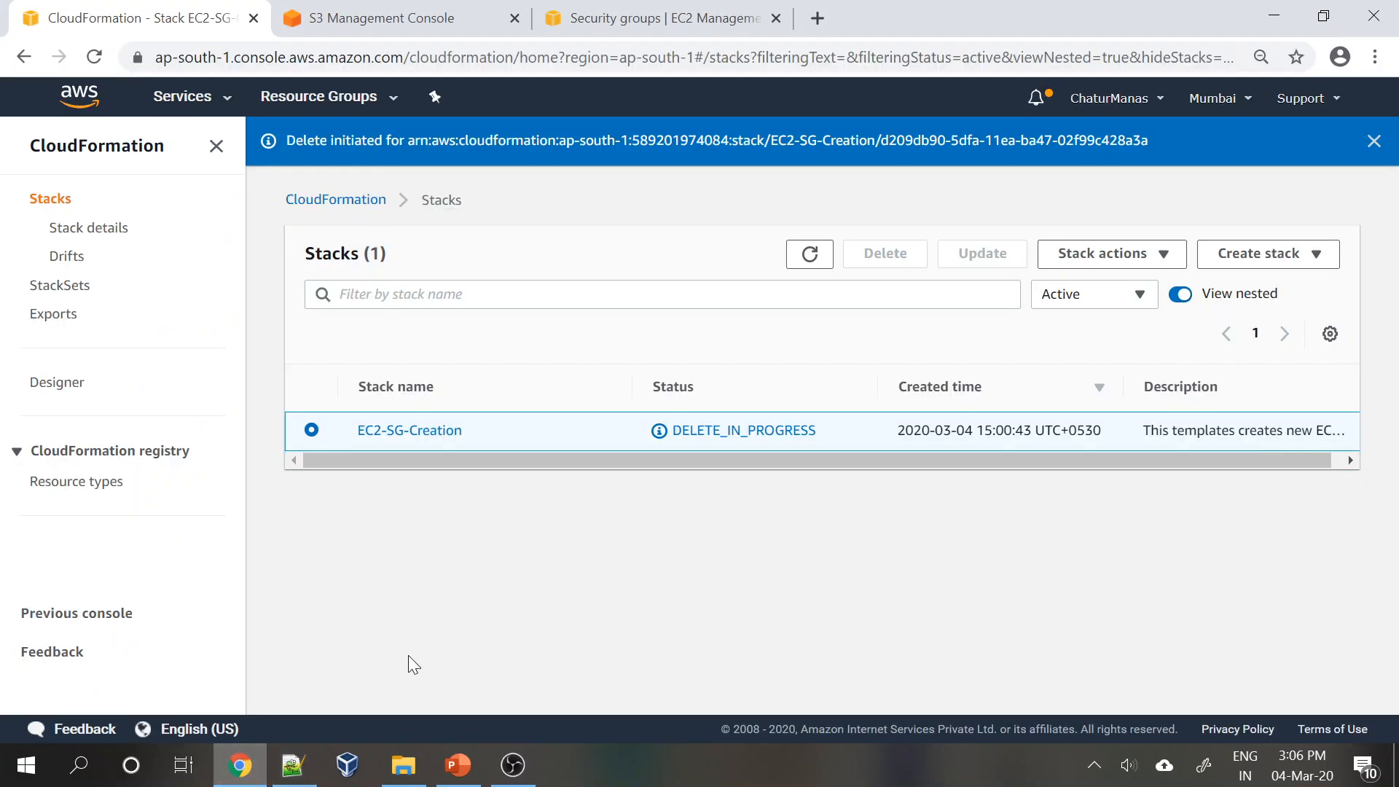